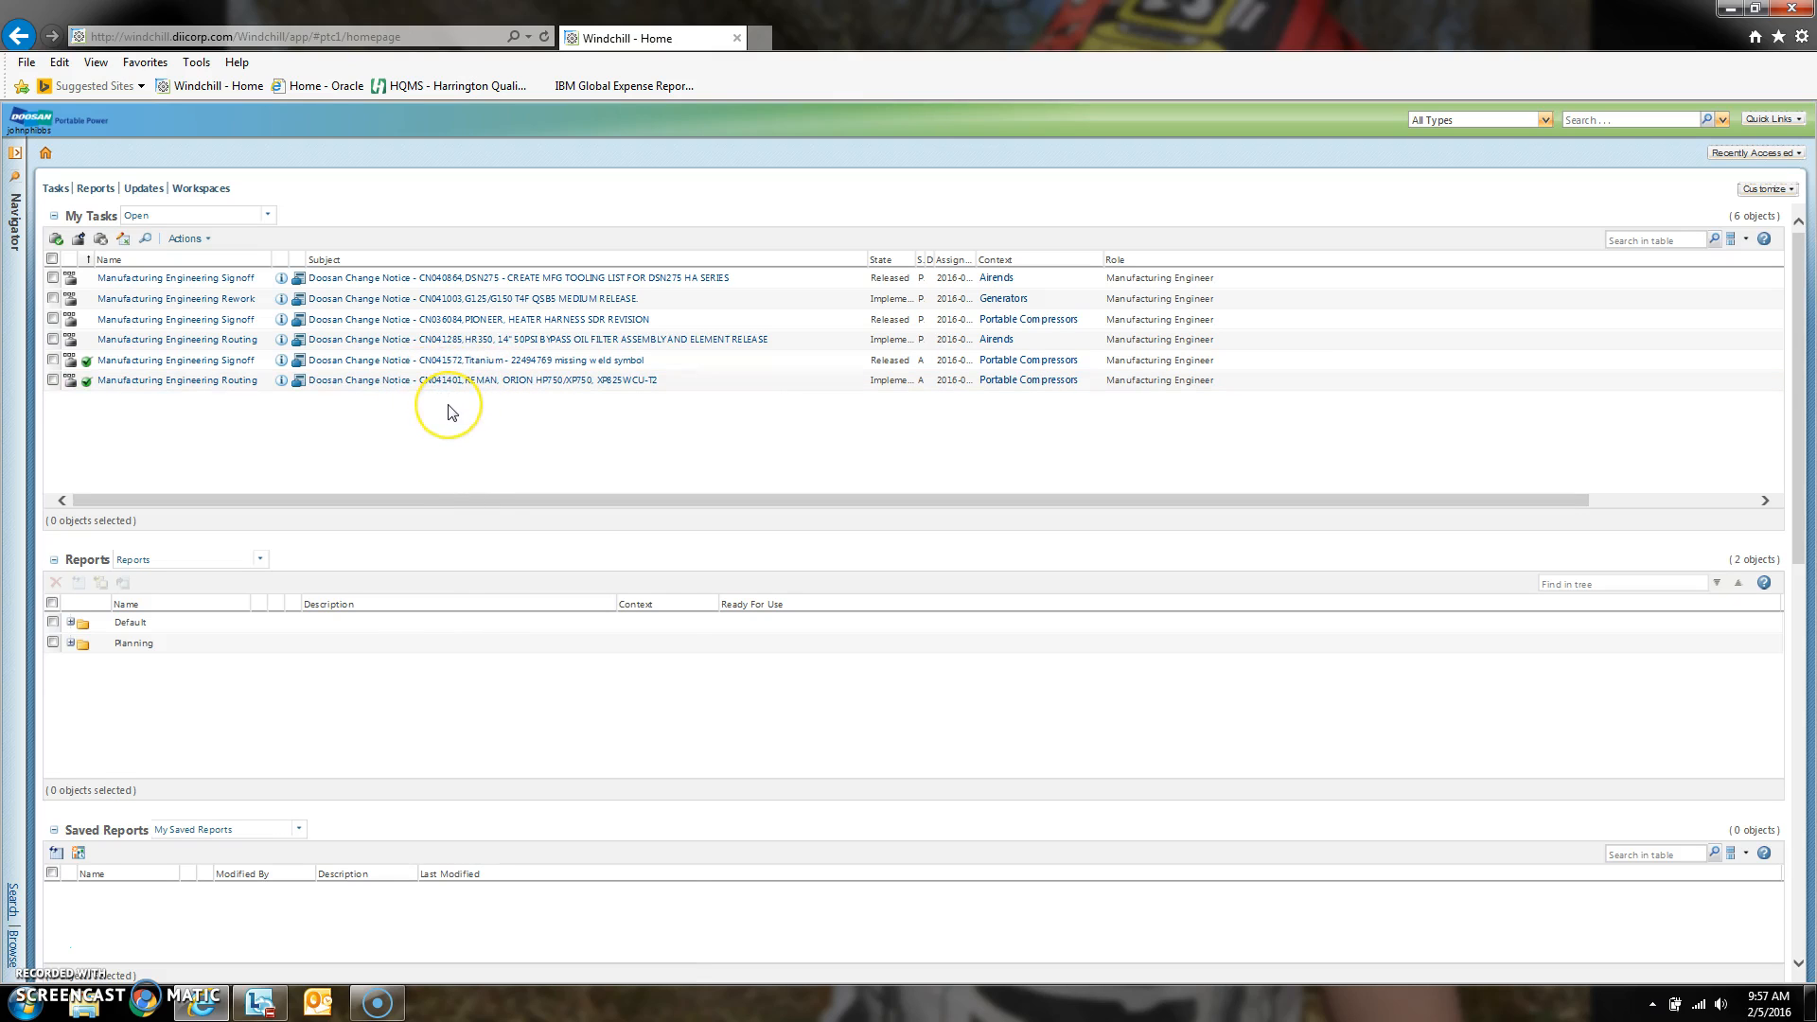
# Step: Open Doosan Change Notice CN041401, review its details, and open change activity CA045545 from its implementation plan
pyautogui.click(467, 379)
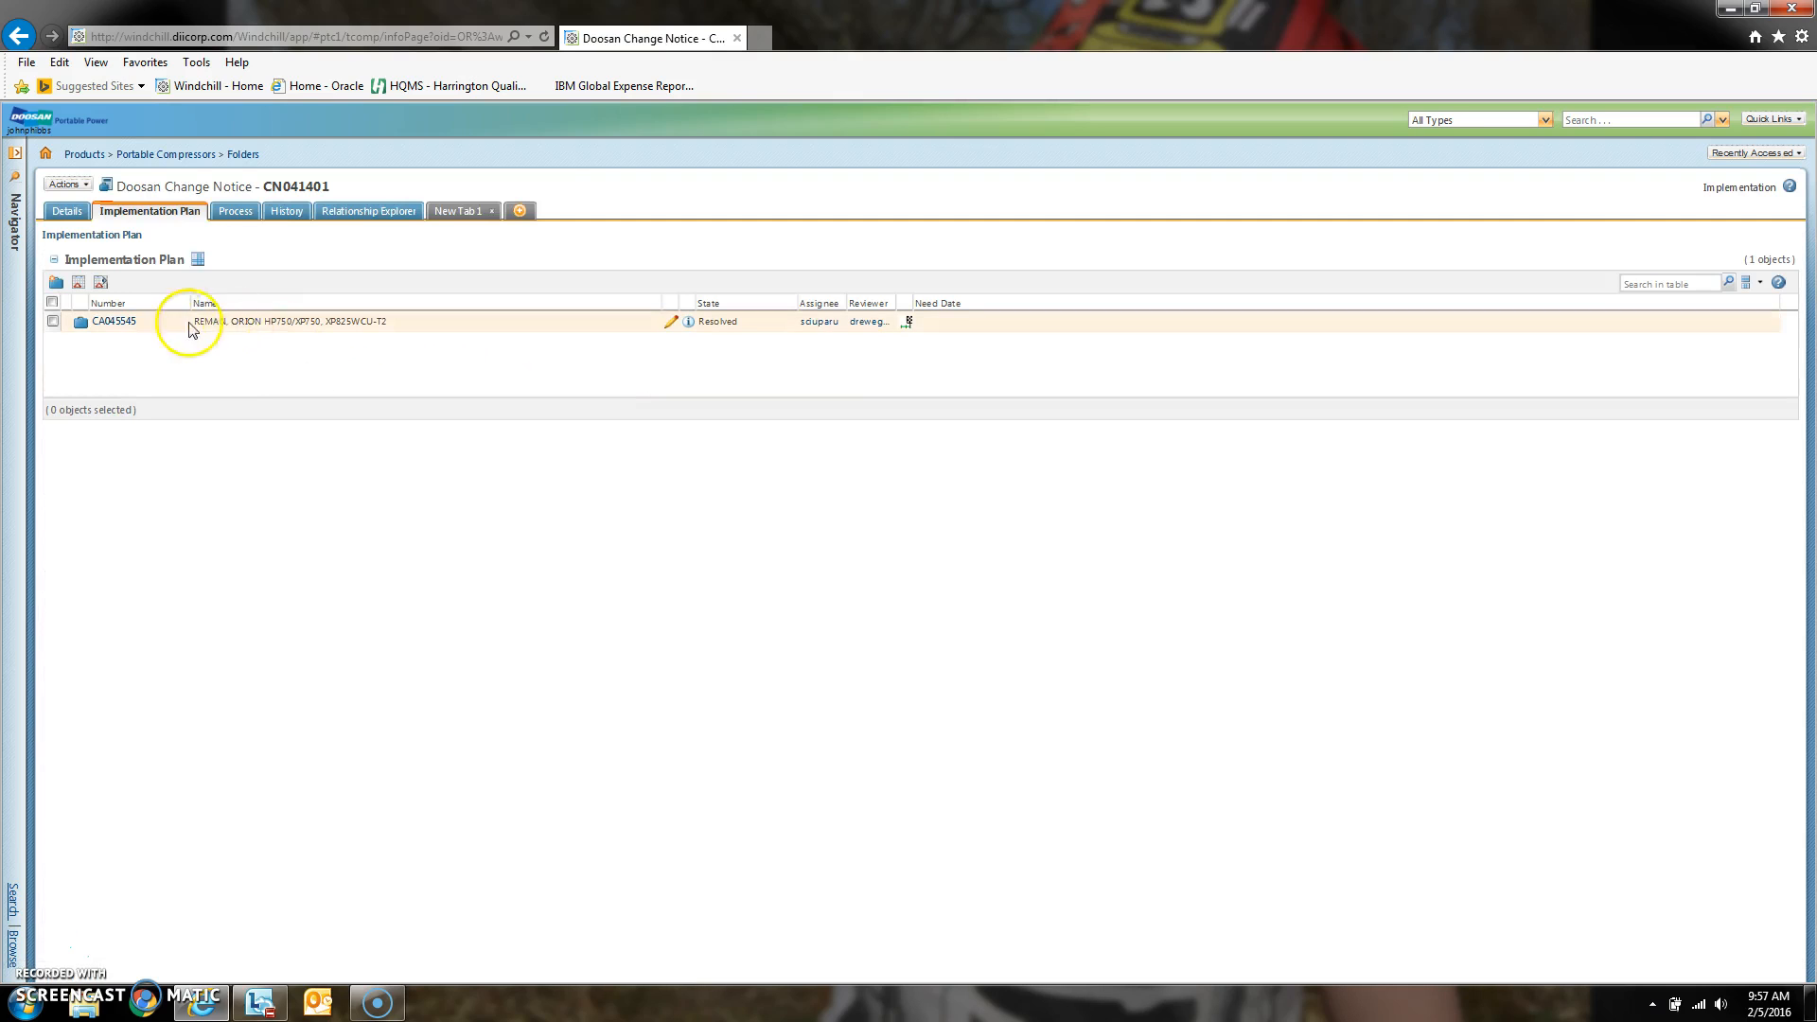
pyautogui.click(68, 216)
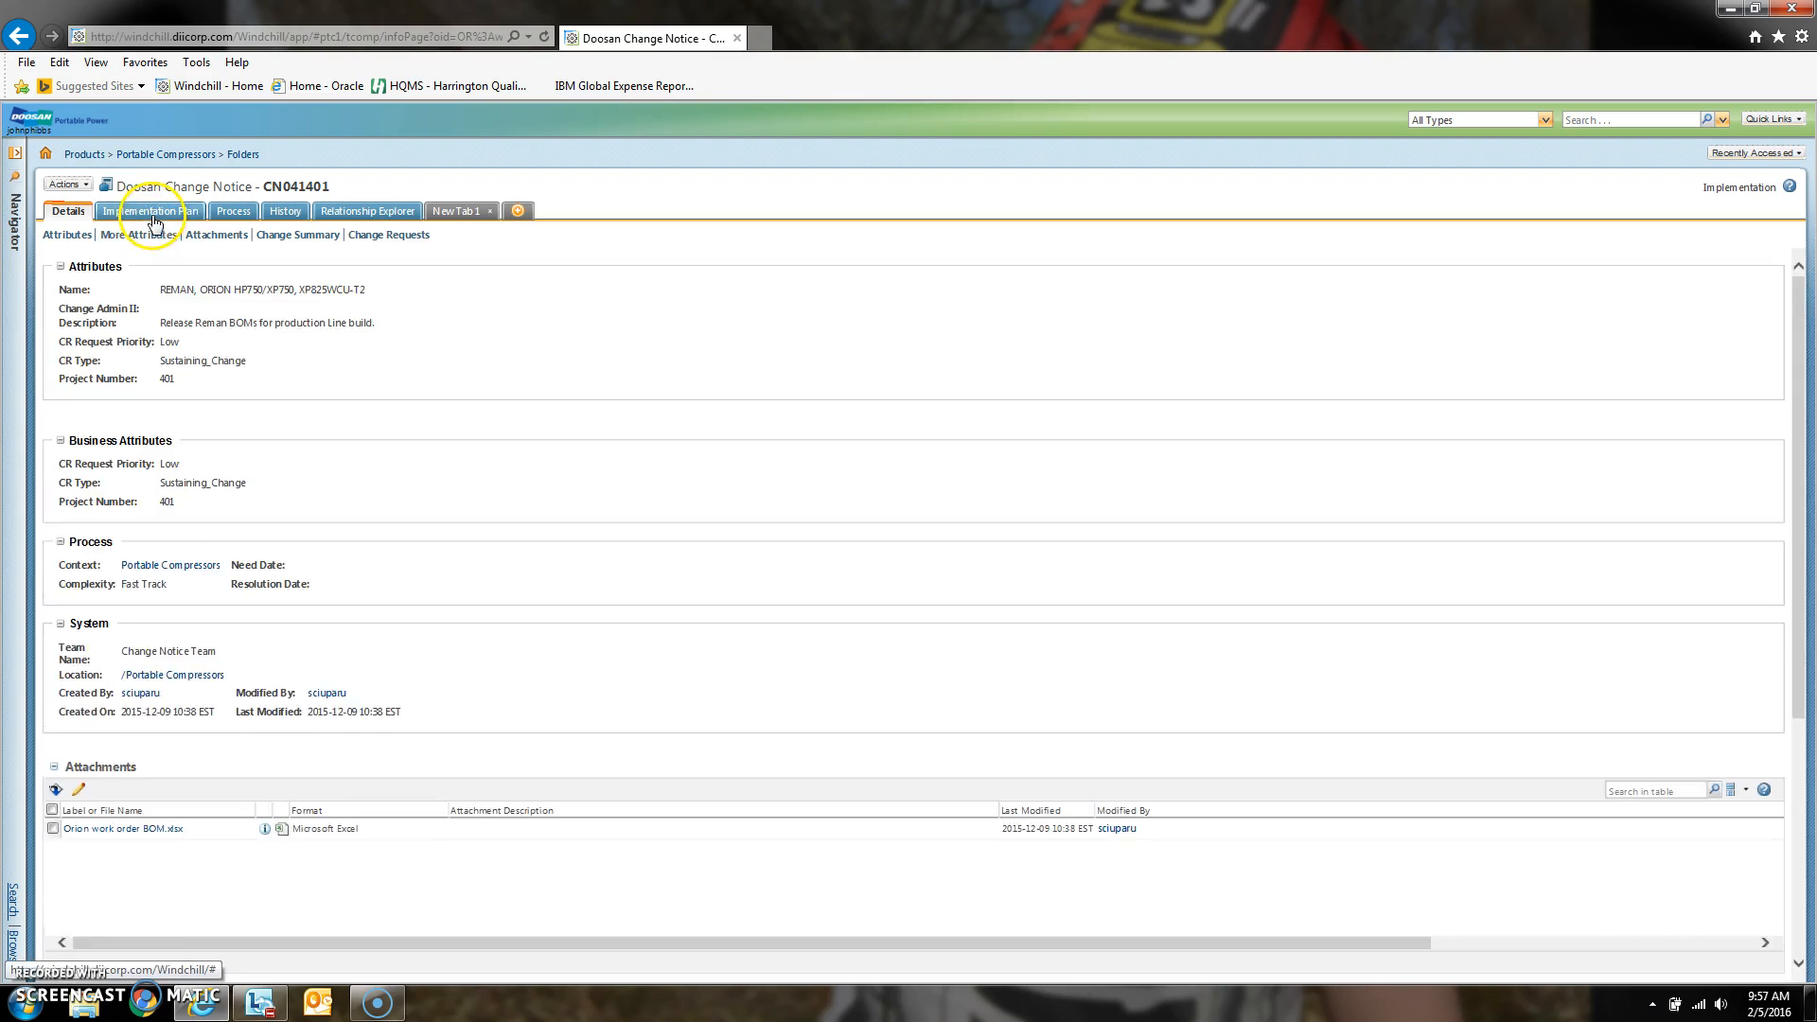
pyautogui.click(151, 212)
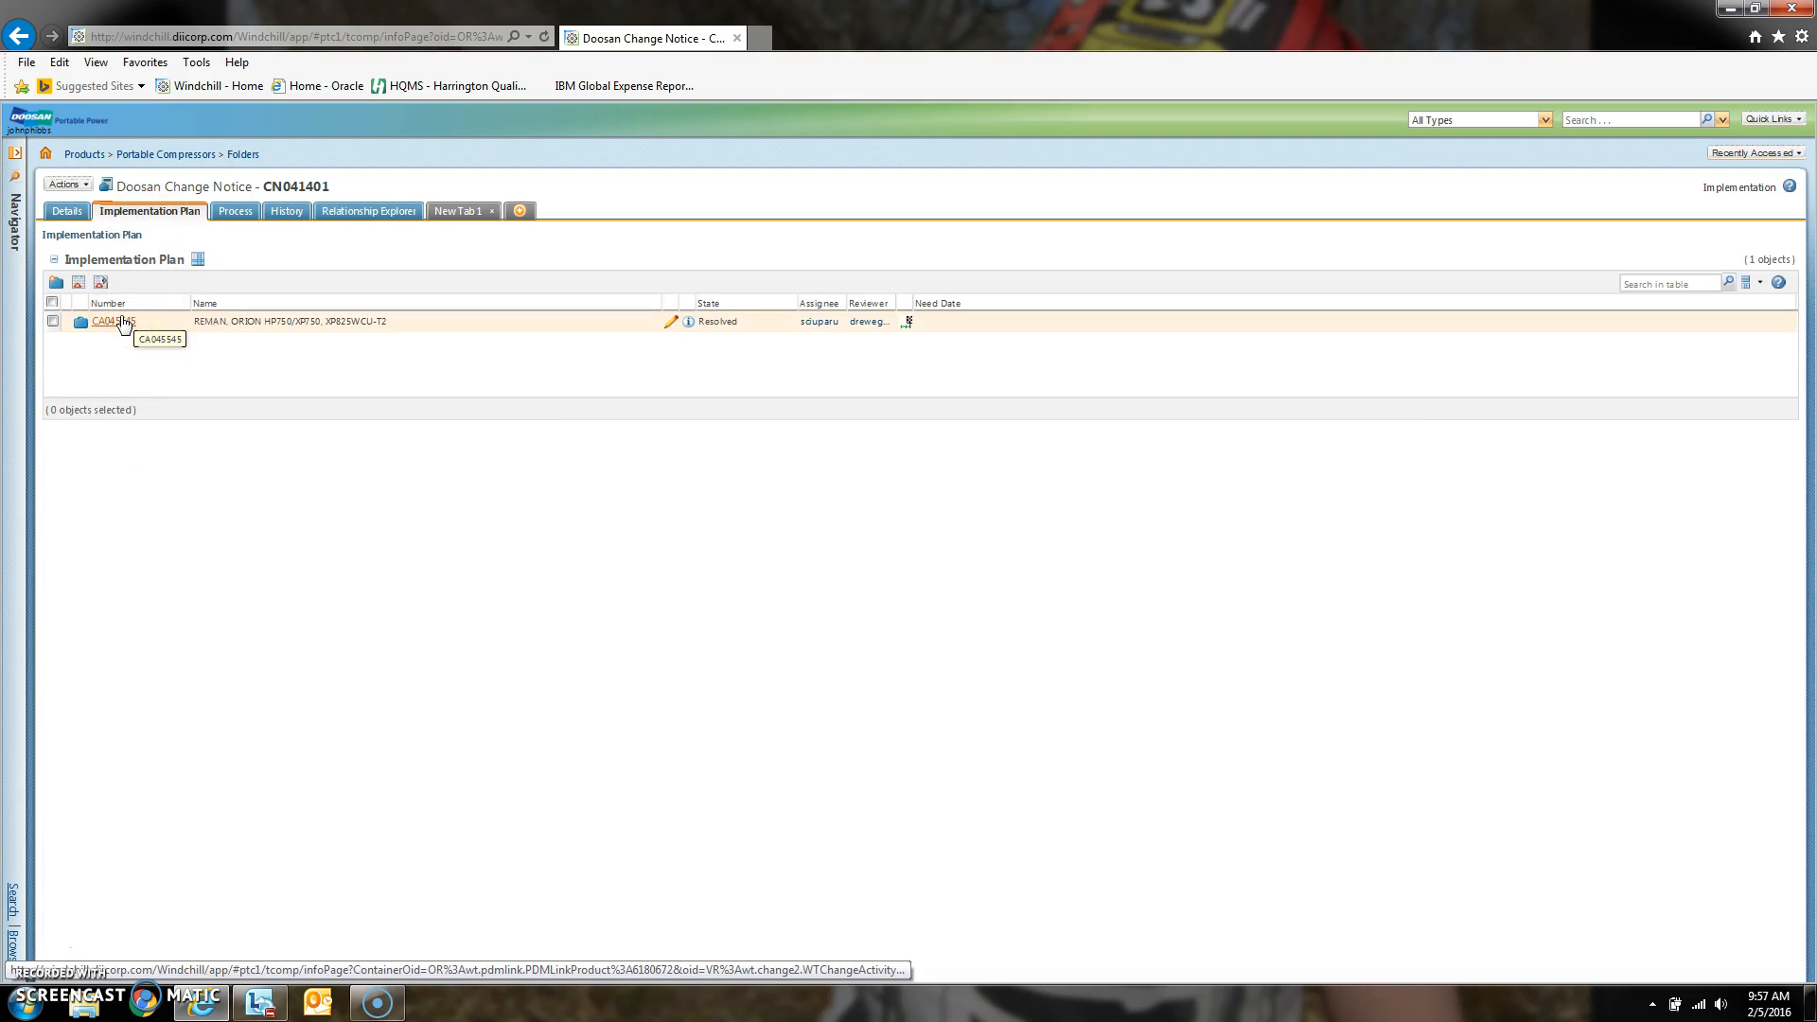
pyautogui.click(123, 323)
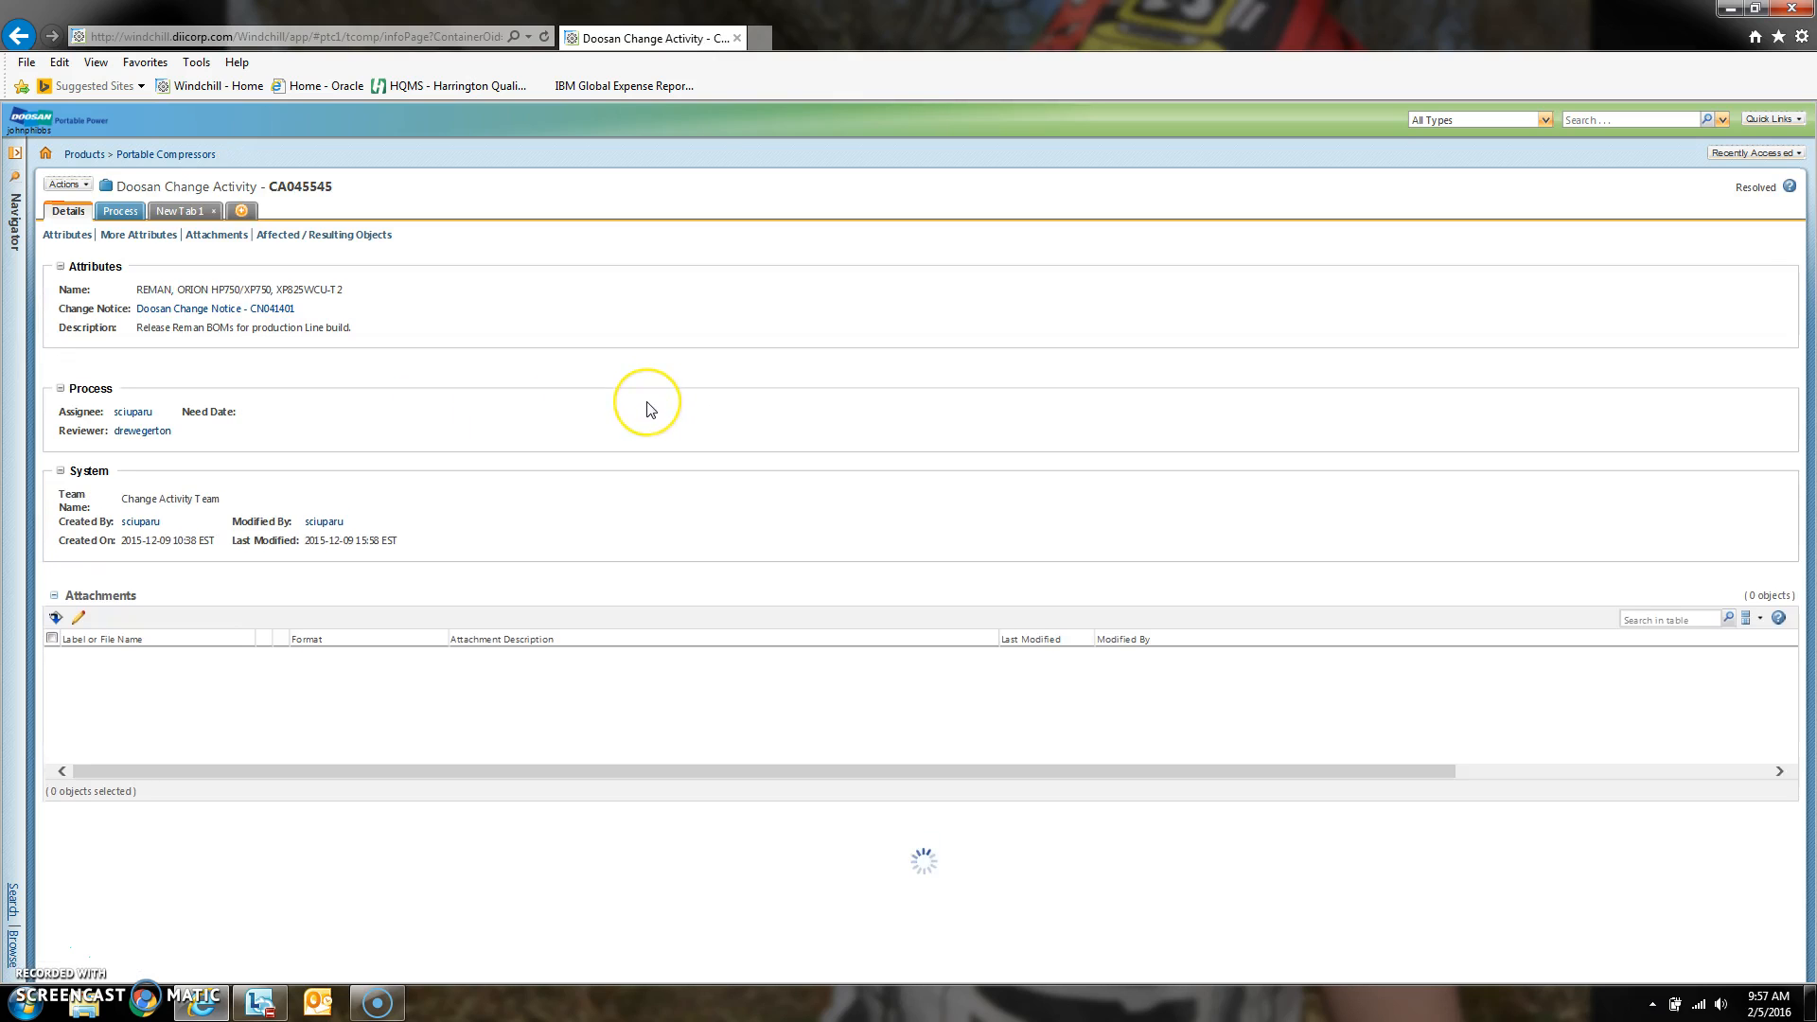
# Step: Open part 46689158, REMAN, ENGINE/AIREND XP825WCU-T2, from the change activity's resulting objects
pyautogui.scroll(-4, 652, 410)
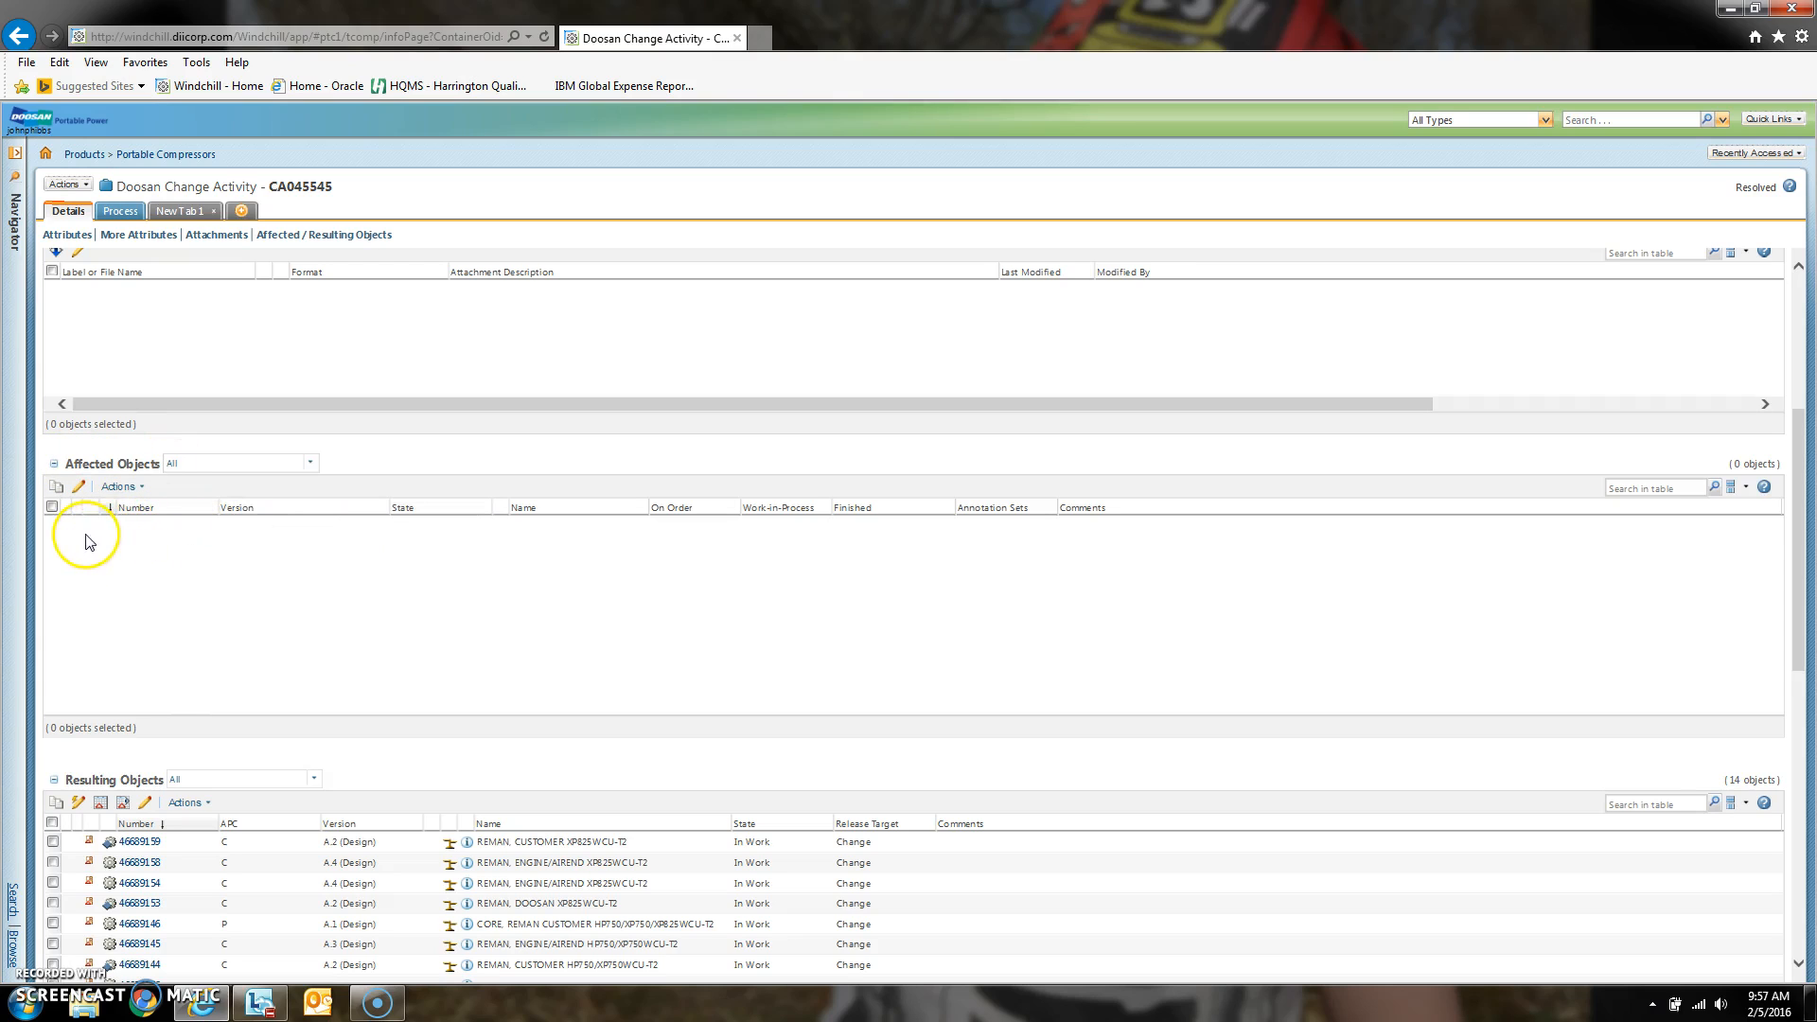
pyautogui.click(567, 561)
pyautogui.scroll(-3, 568, 562)
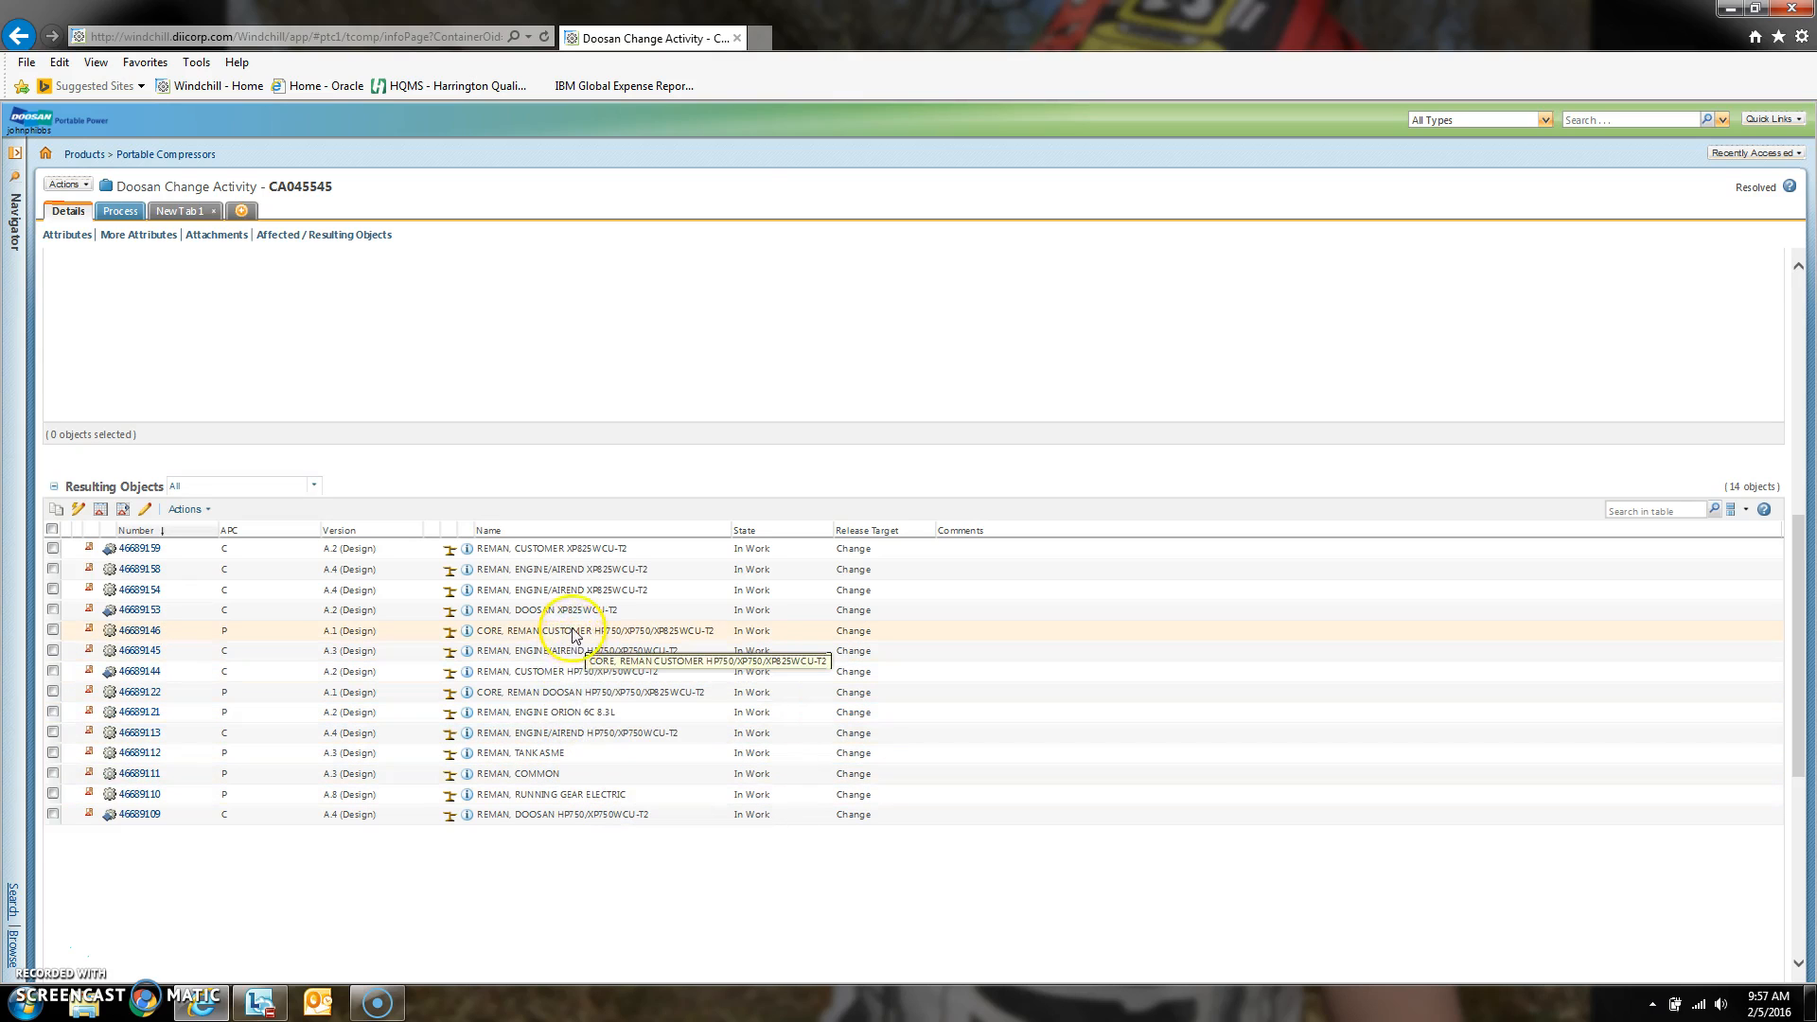
pyautogui.doubleClick(568, 571)
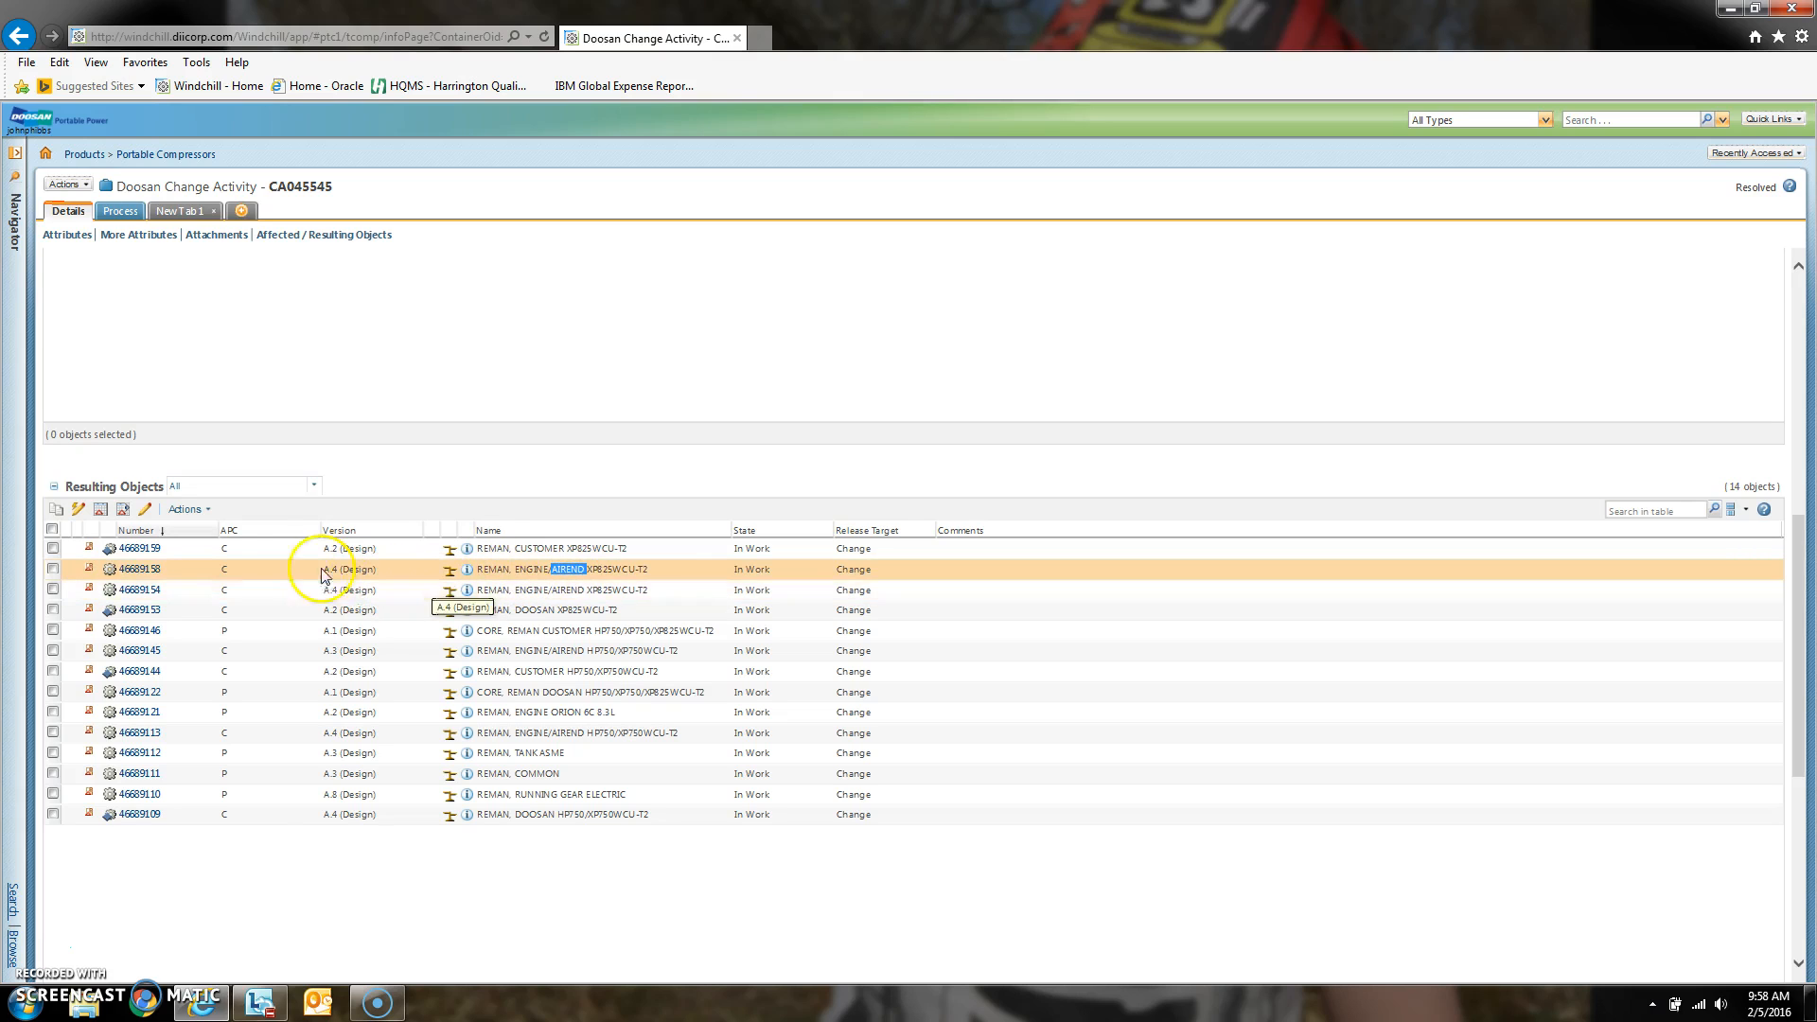
pyautogui.click(142, 571)
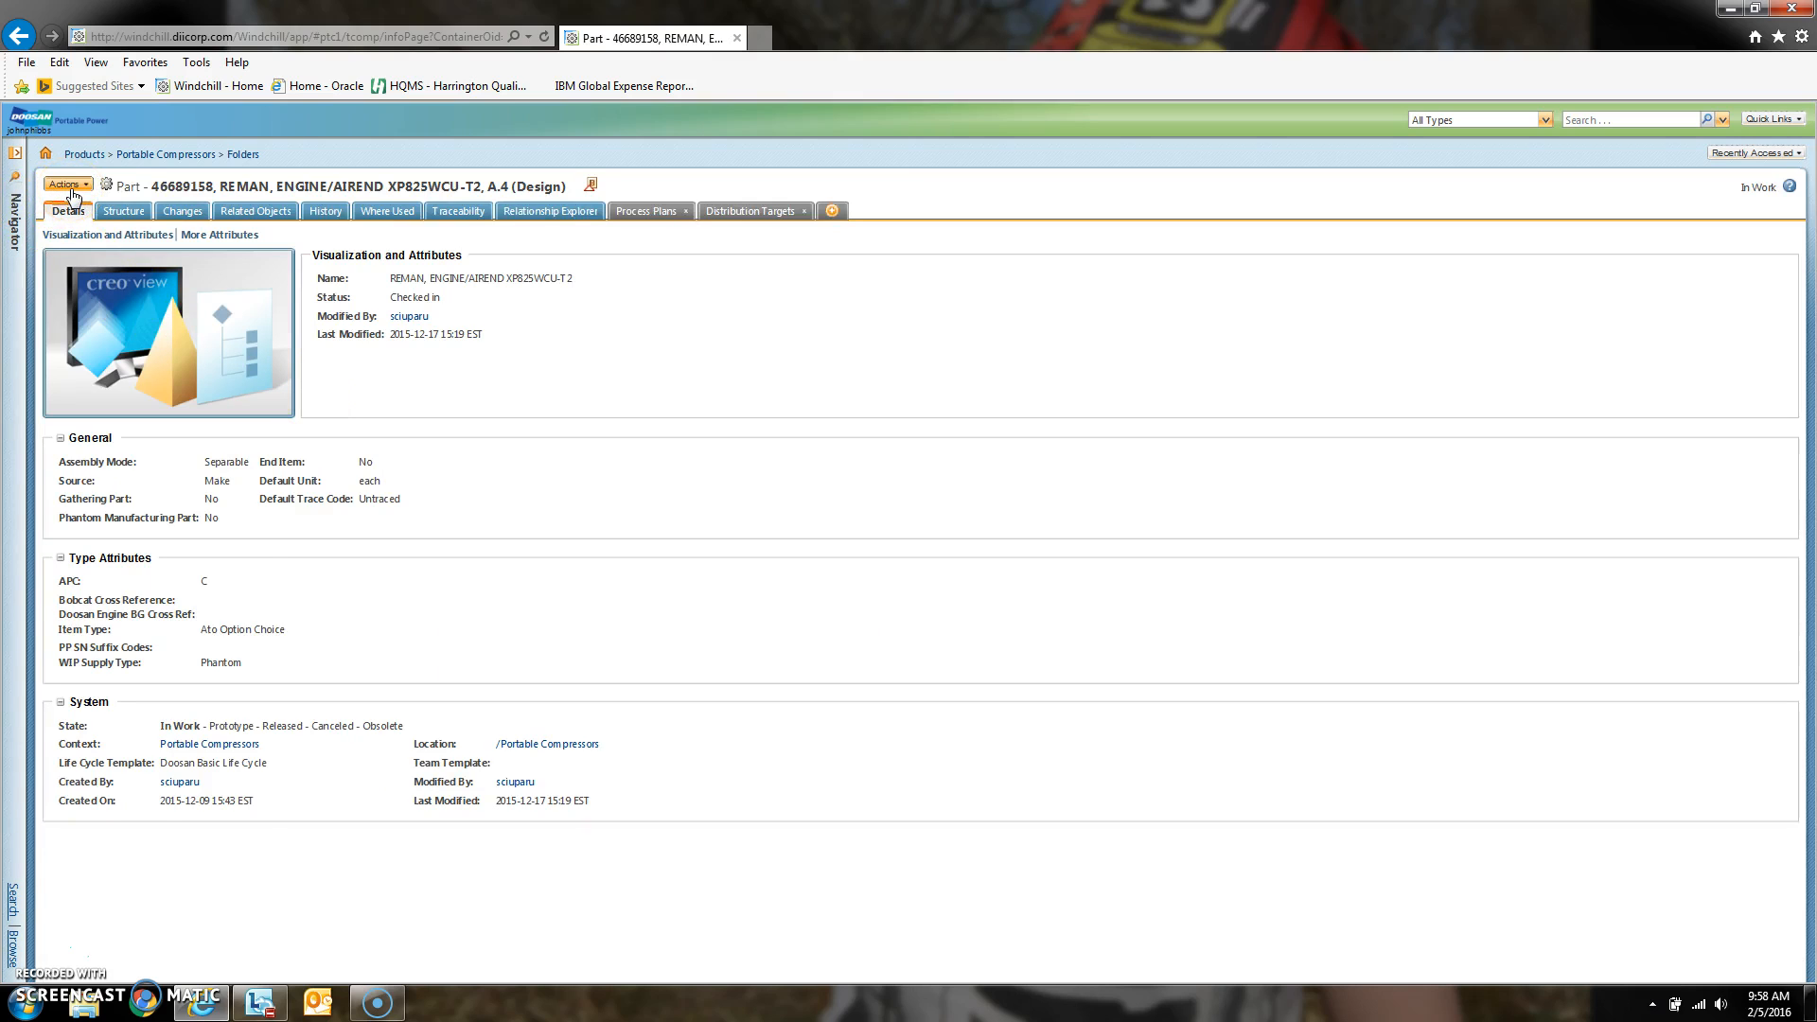
# Step: Open the part in the Manufacturing Product Structure Explorer, allow the application to run, and maximize its window
pyautogui.click(70, 187)
pyautogui.moveTo(142, 204)
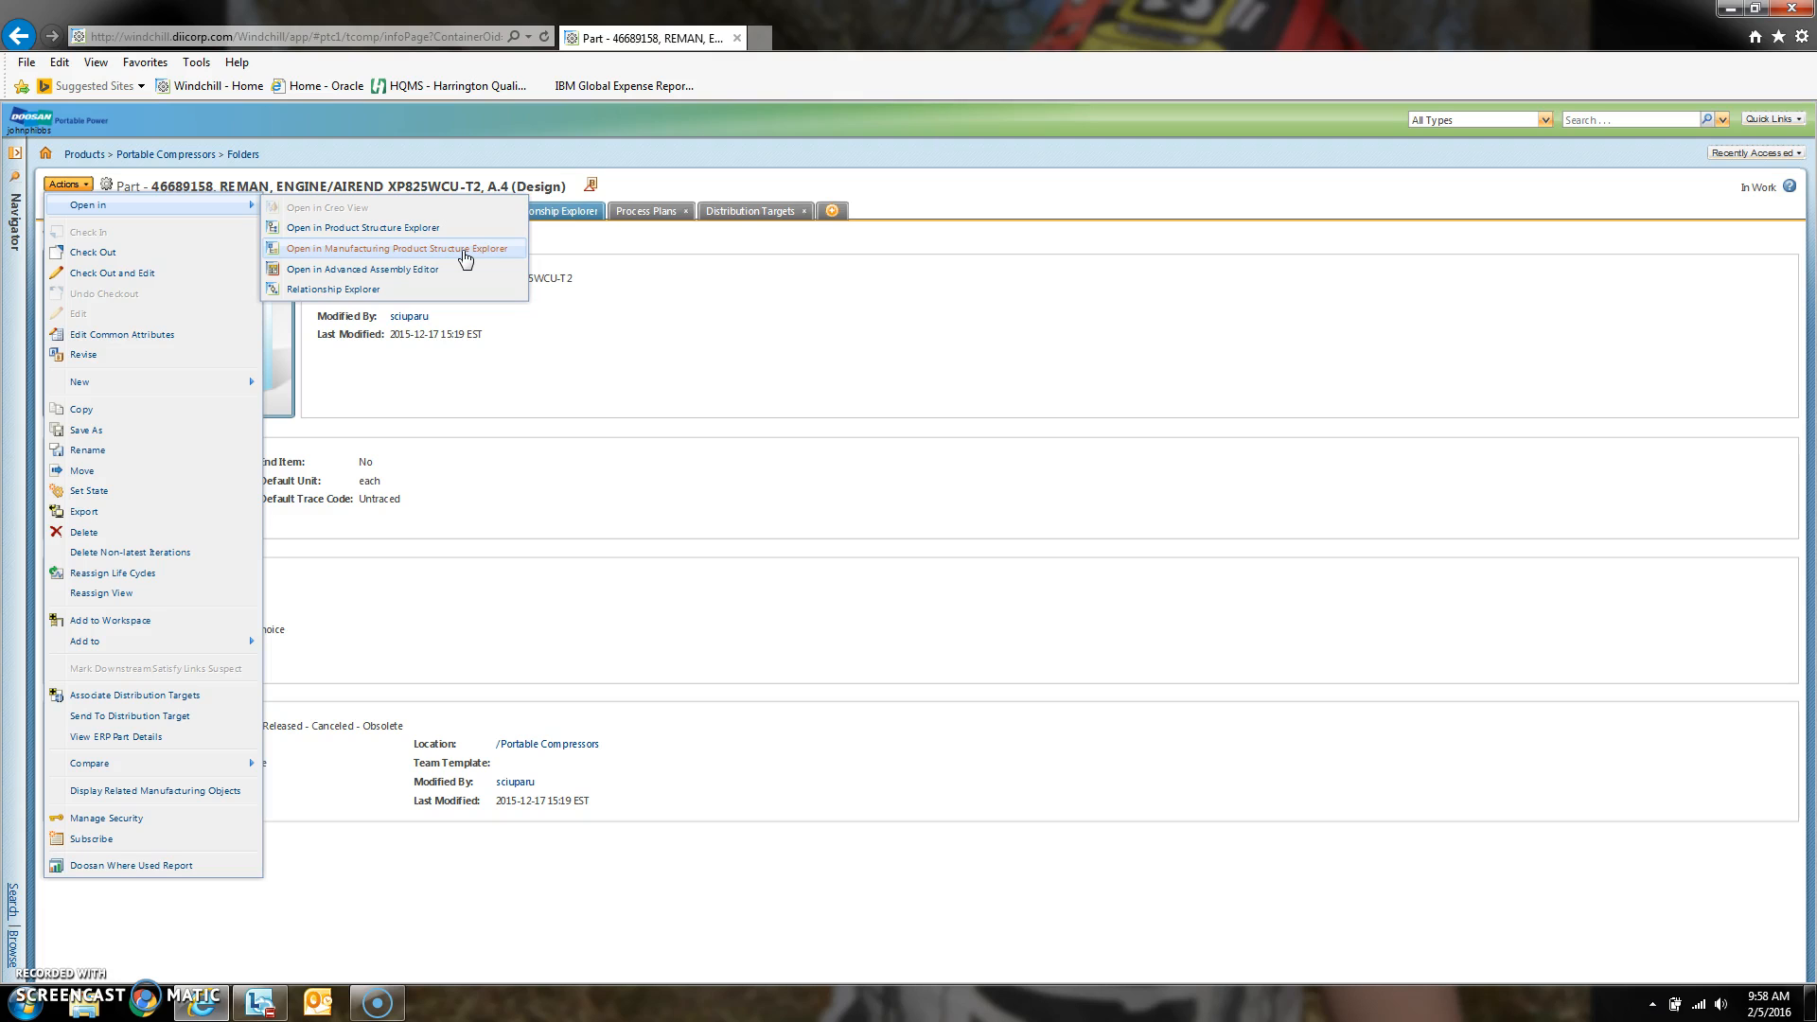
pyautogui.click(464, 252)
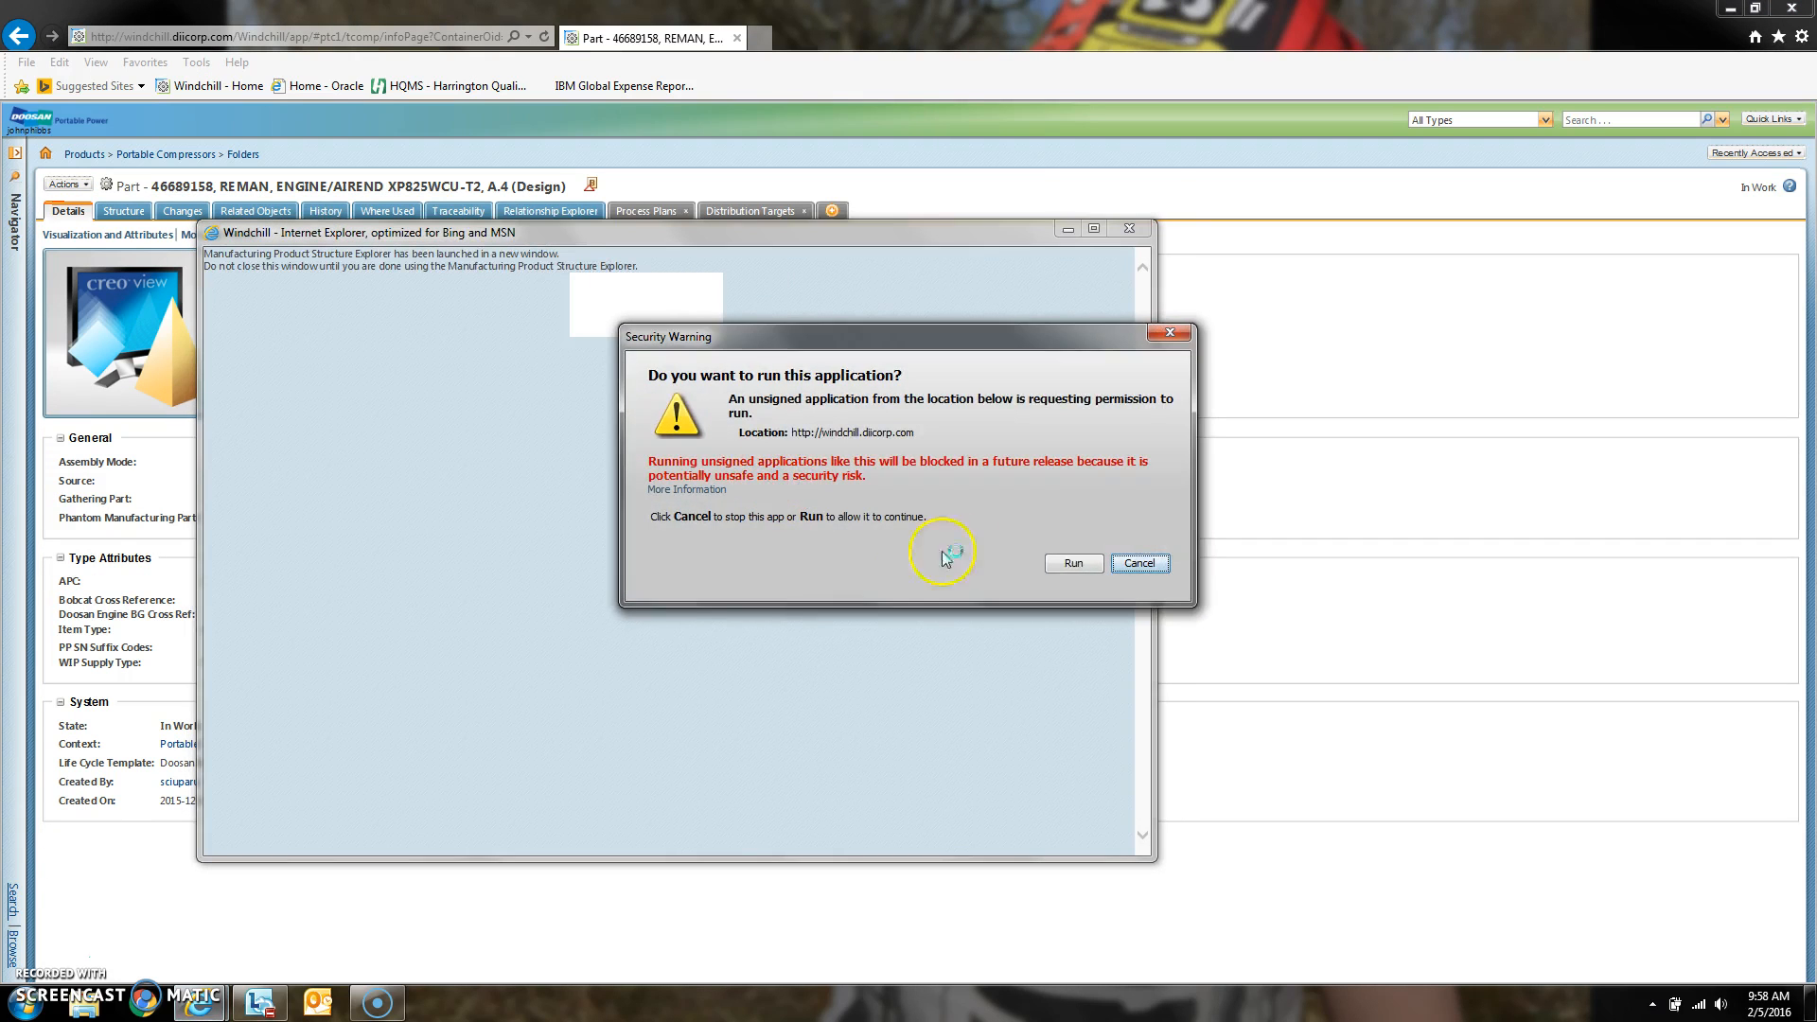
pyautogui.click(1071, 564)
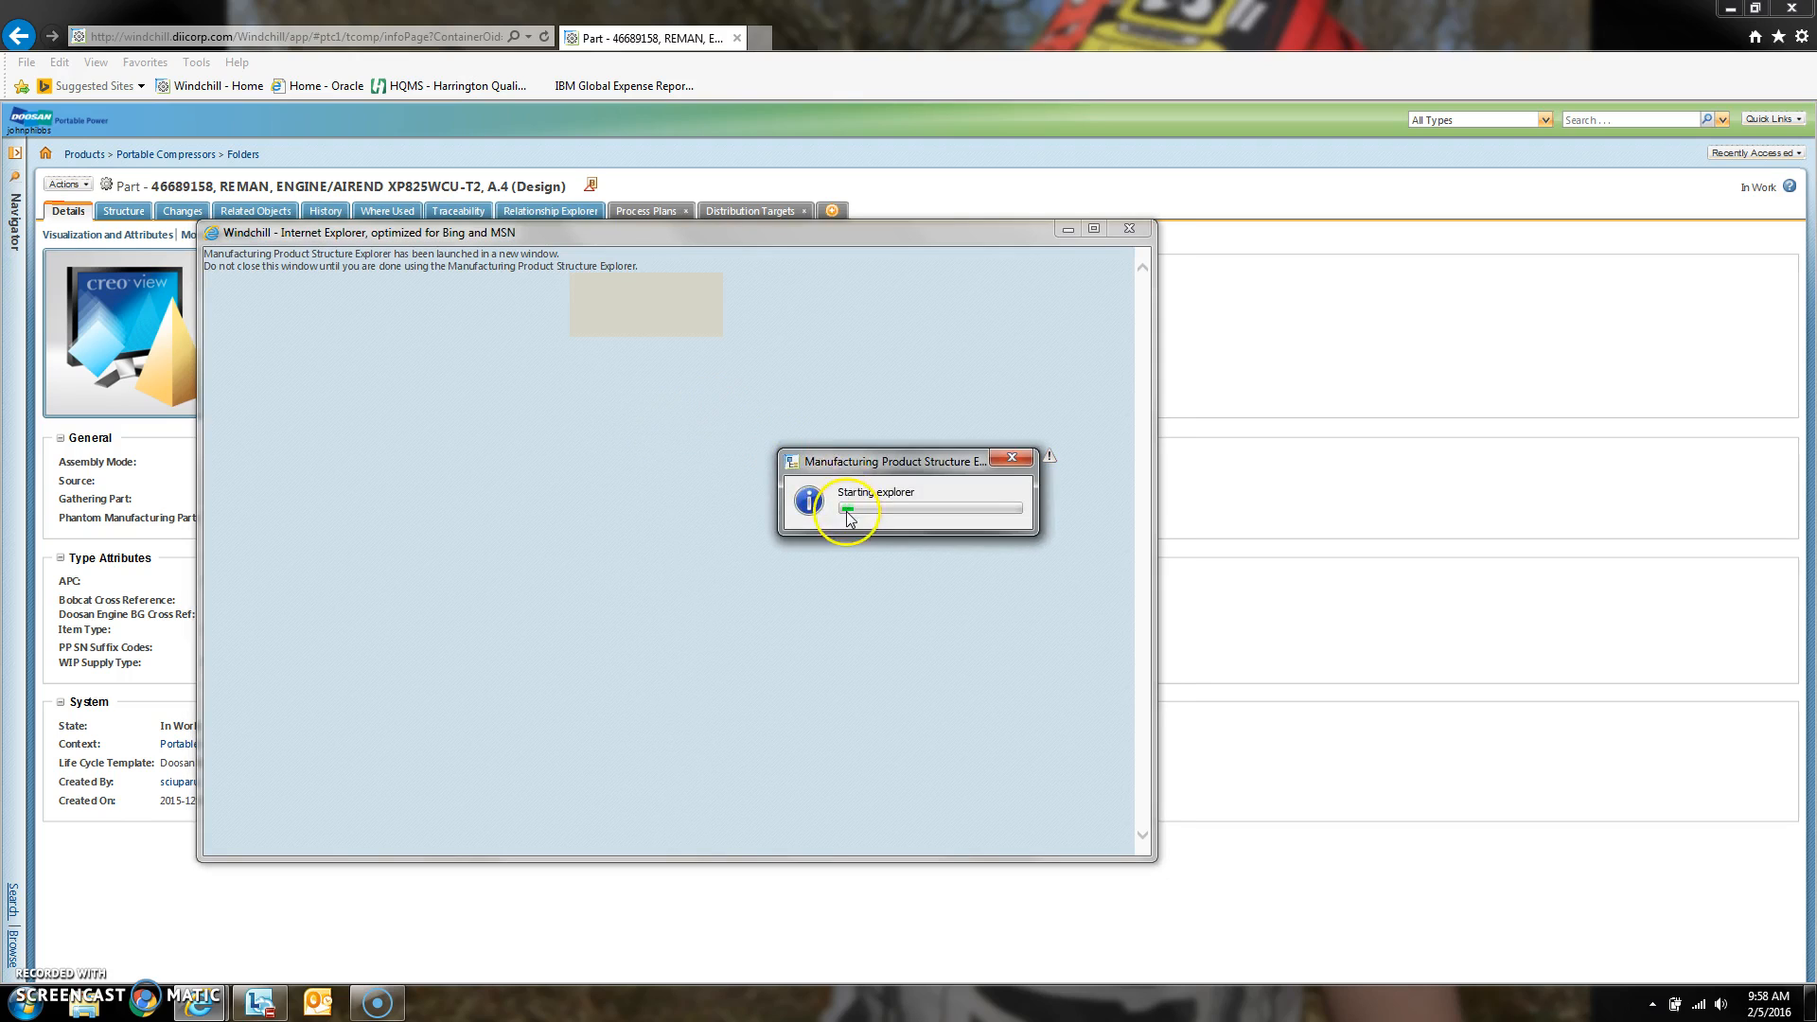
pyautogui.moveTo(869, 467); pyautogui.dragTo(606, 390)
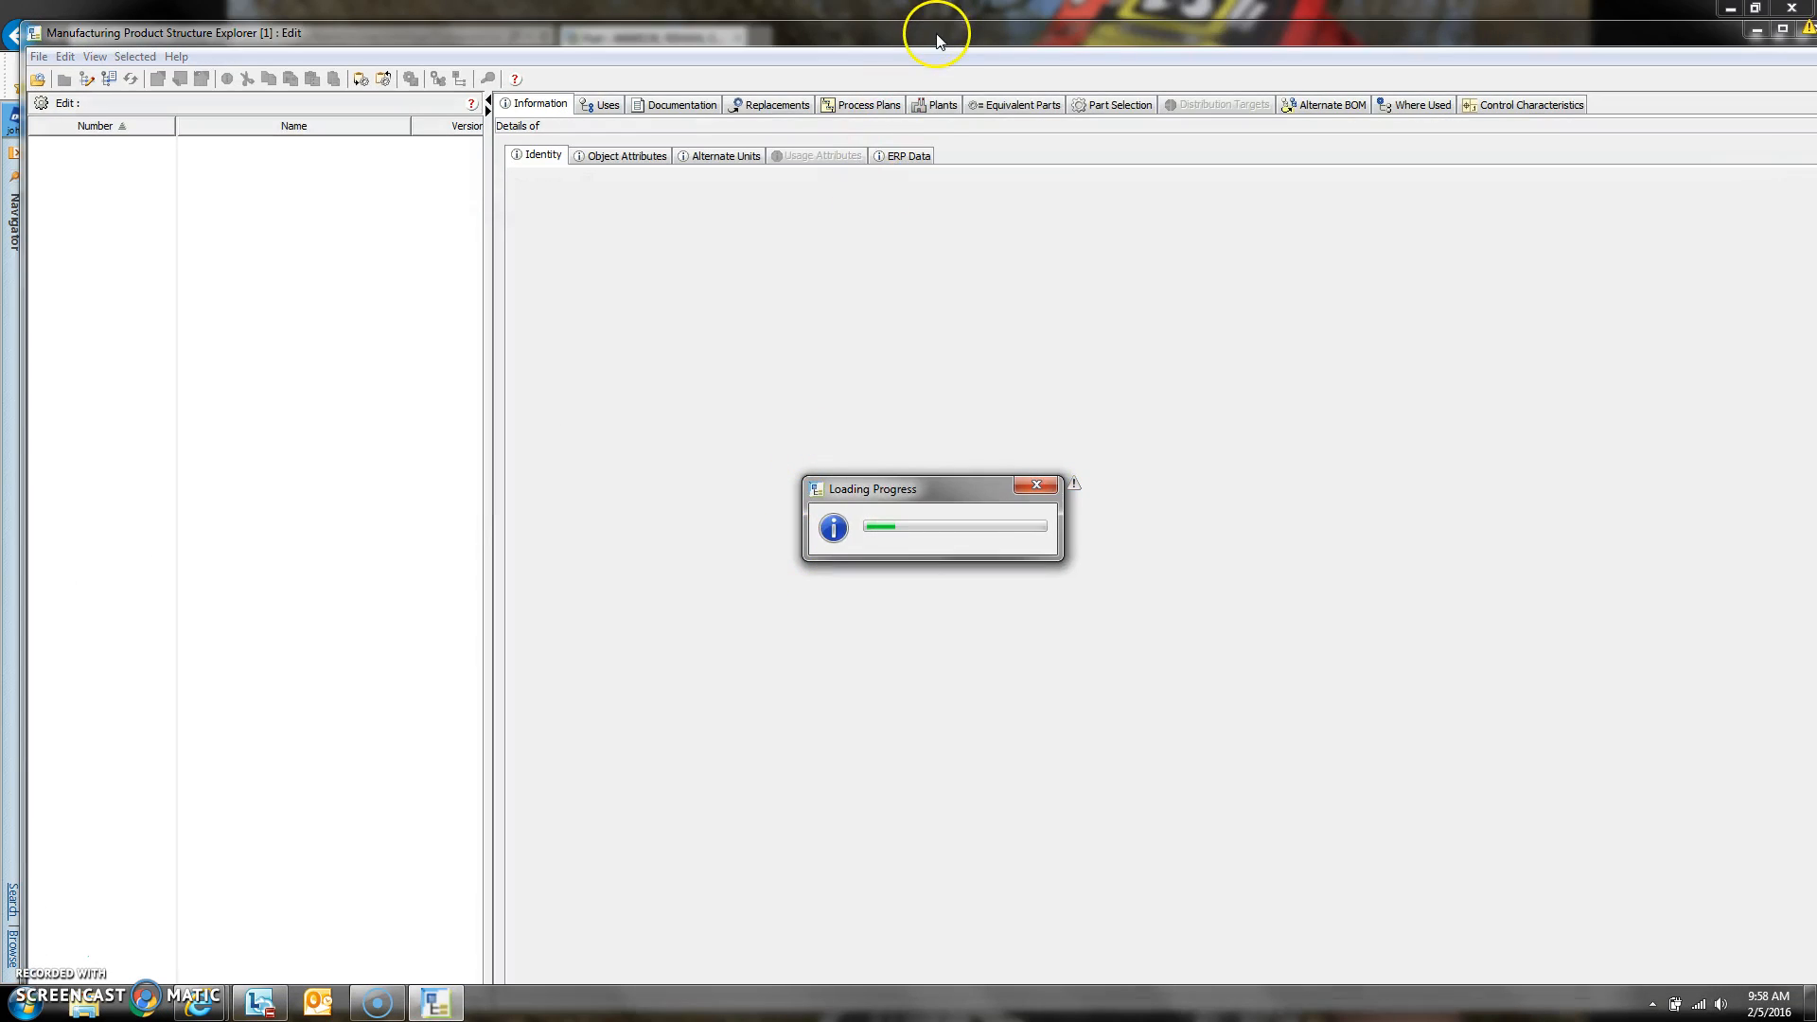
pyautogui.doubleClick(937, 33)
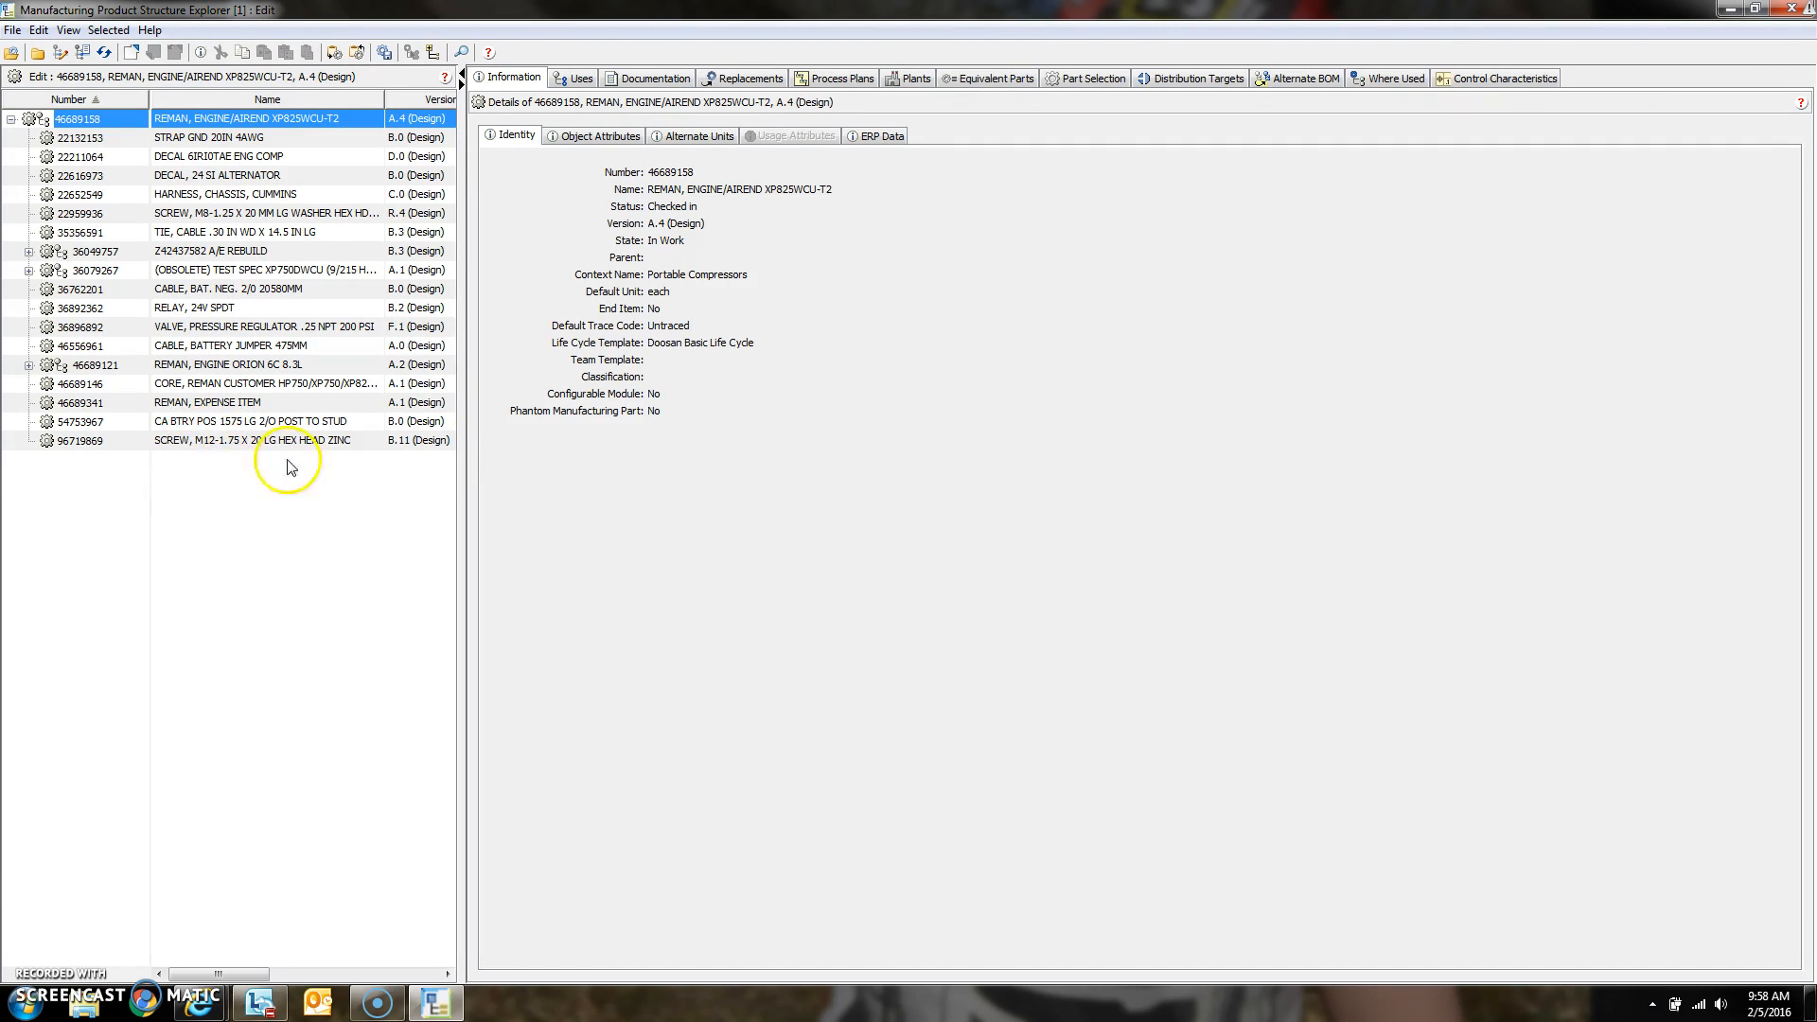
pyautogui.click(830, 82)
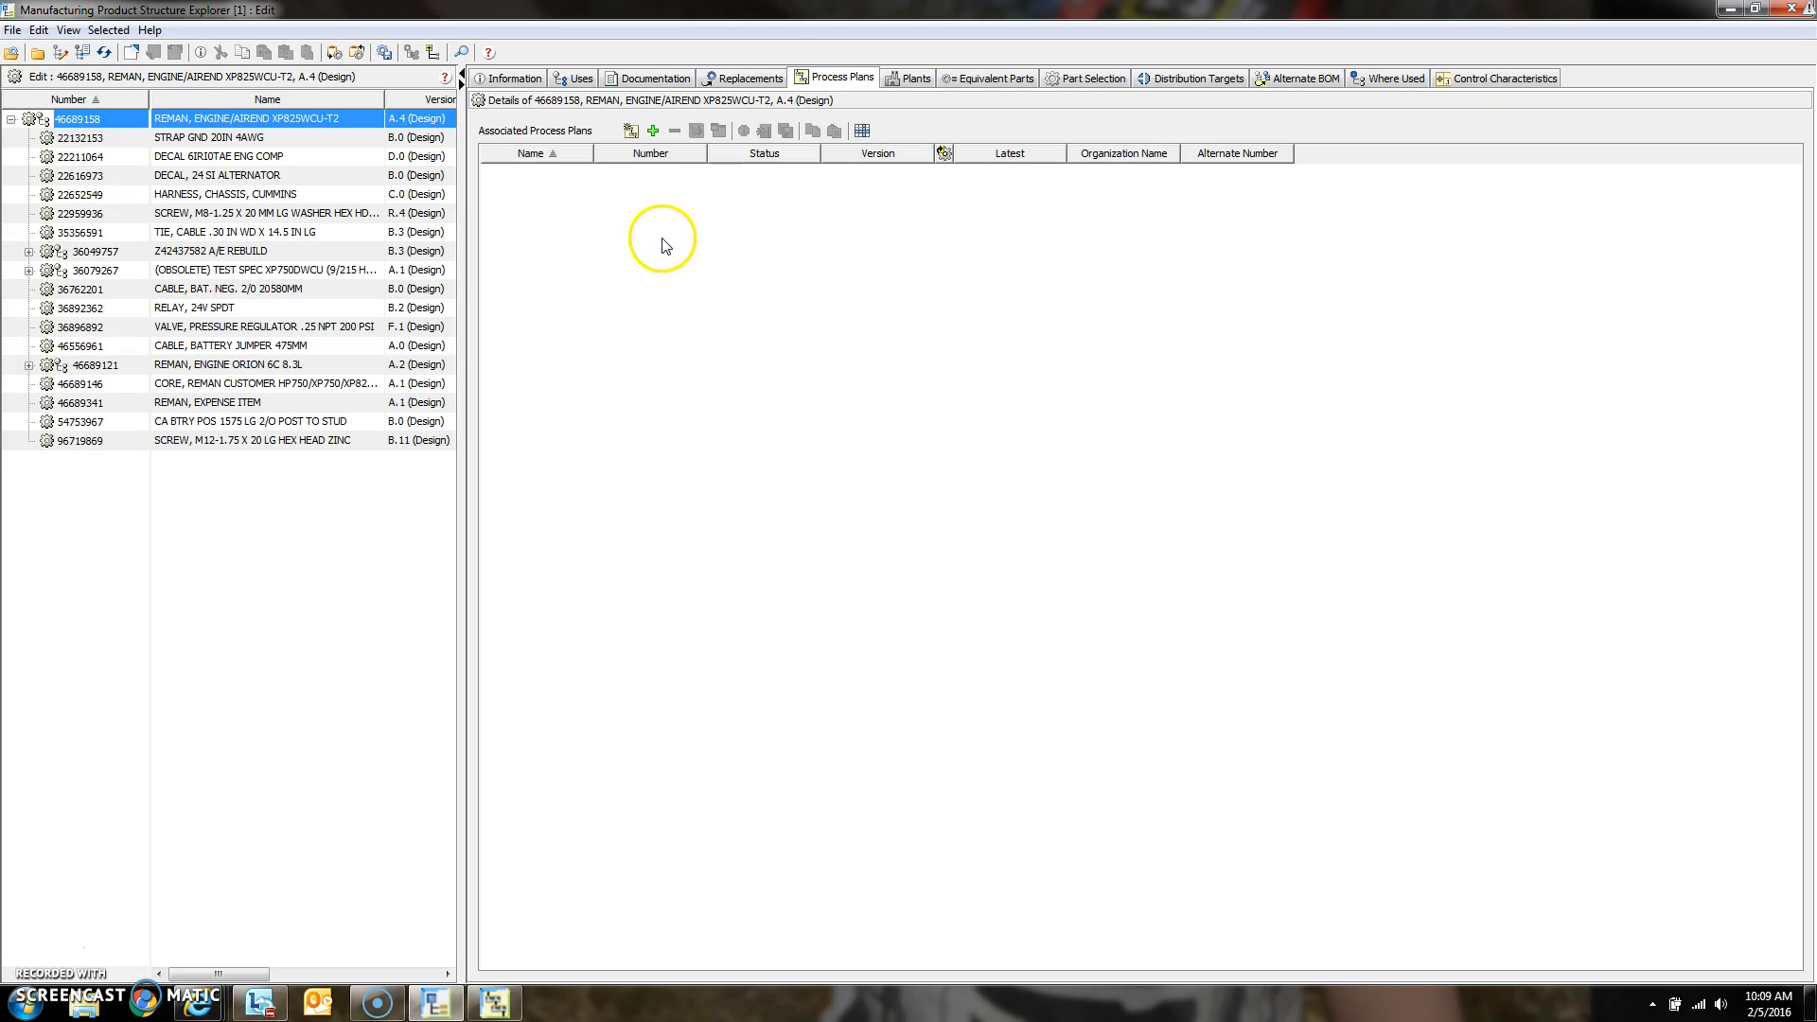
pyautogui.click(654, 131)
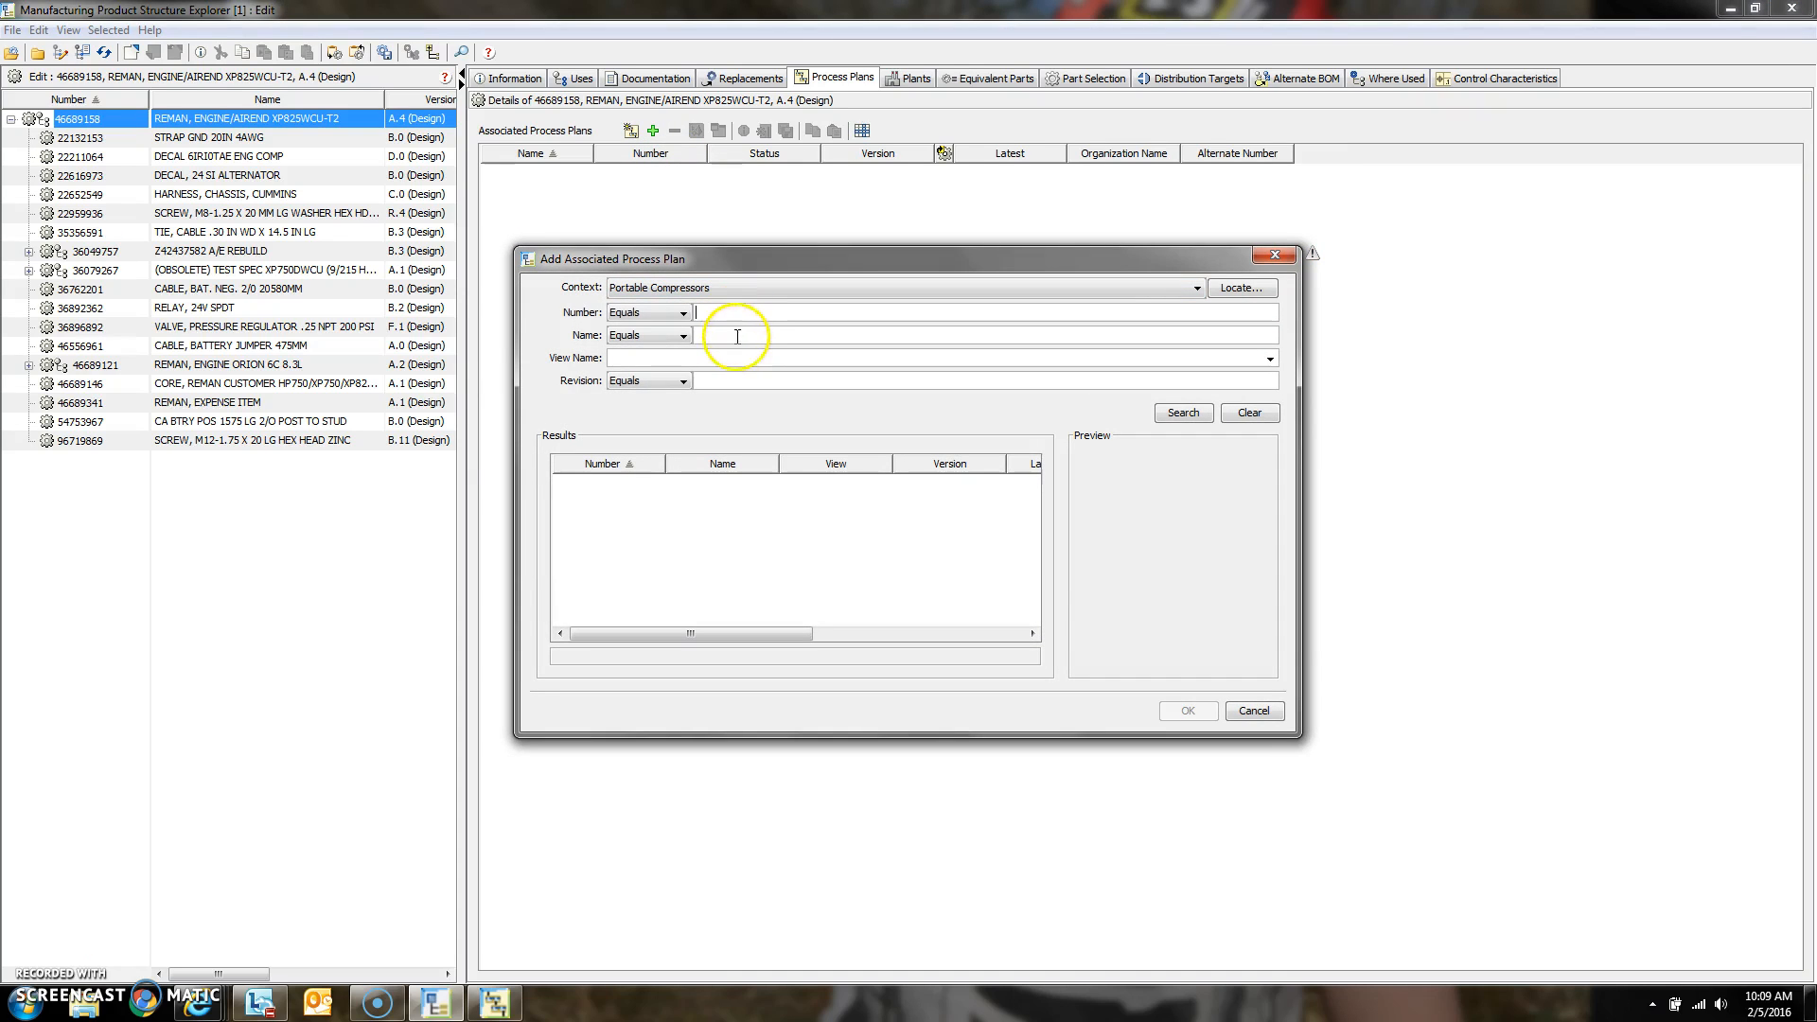
pyautogui.click(733, 337)
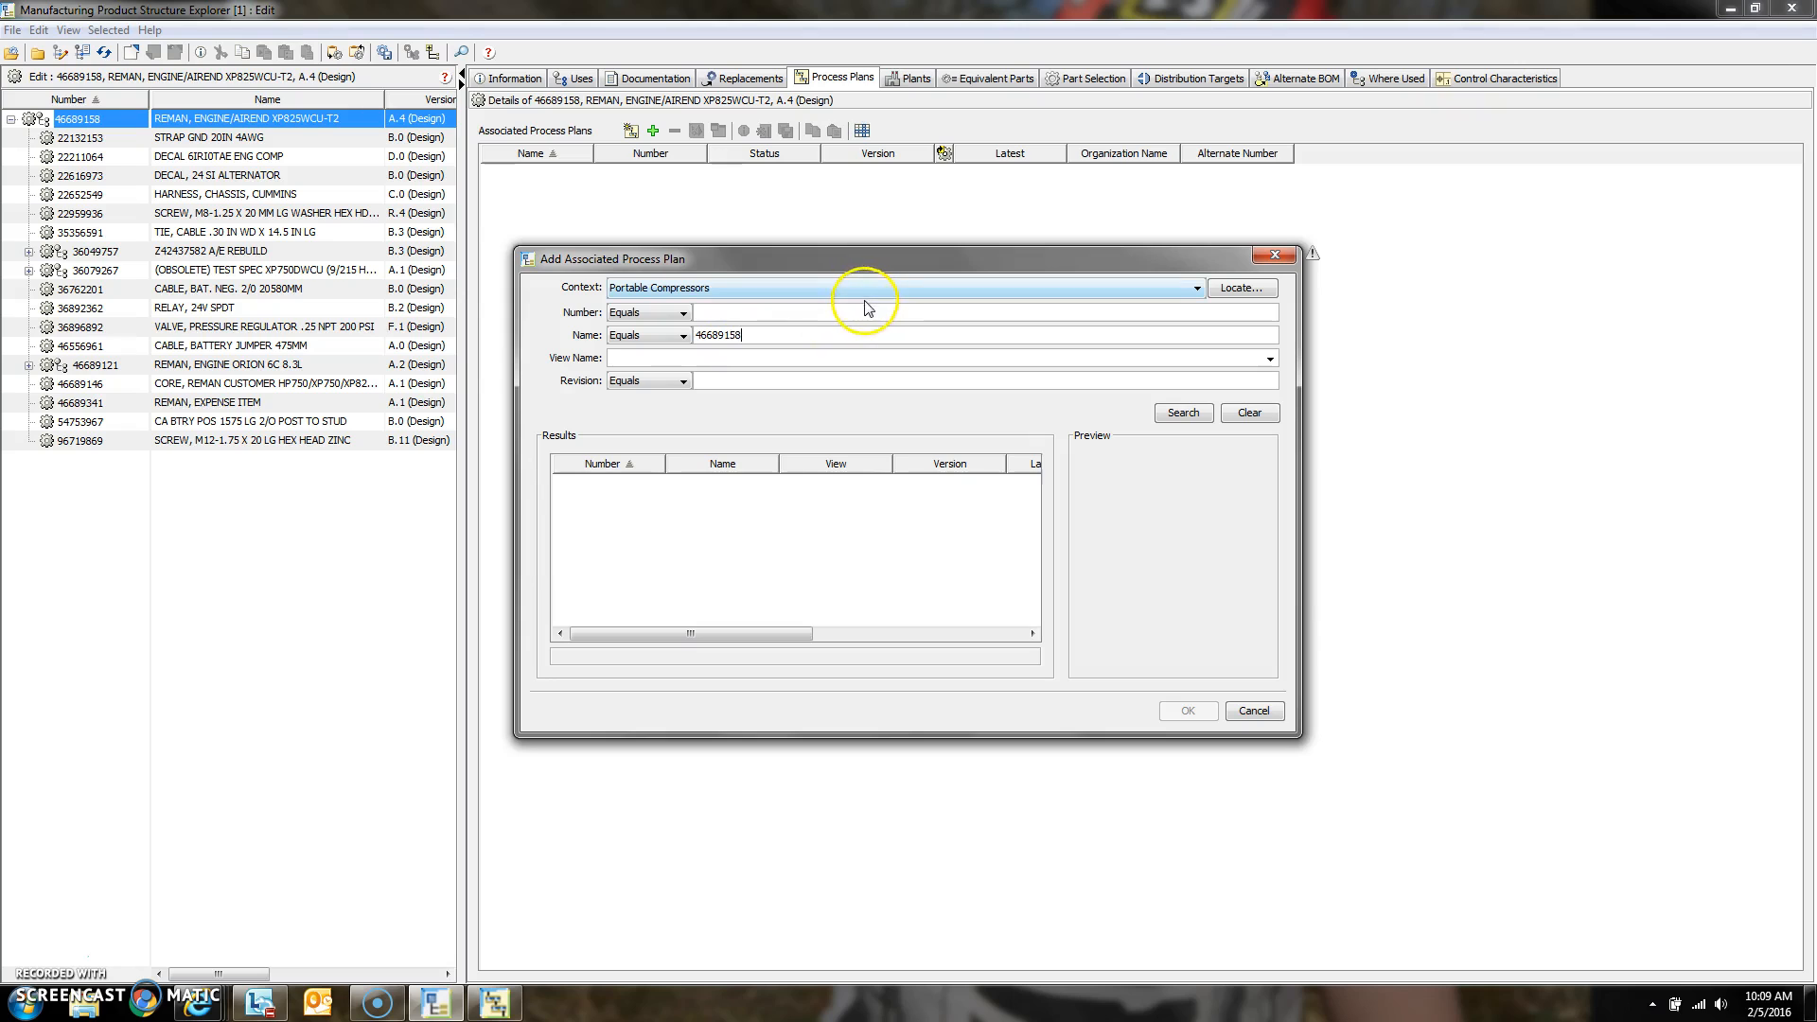
pyautogui.click(629, 289)
pyautogui.scroll(5, 681, 336)
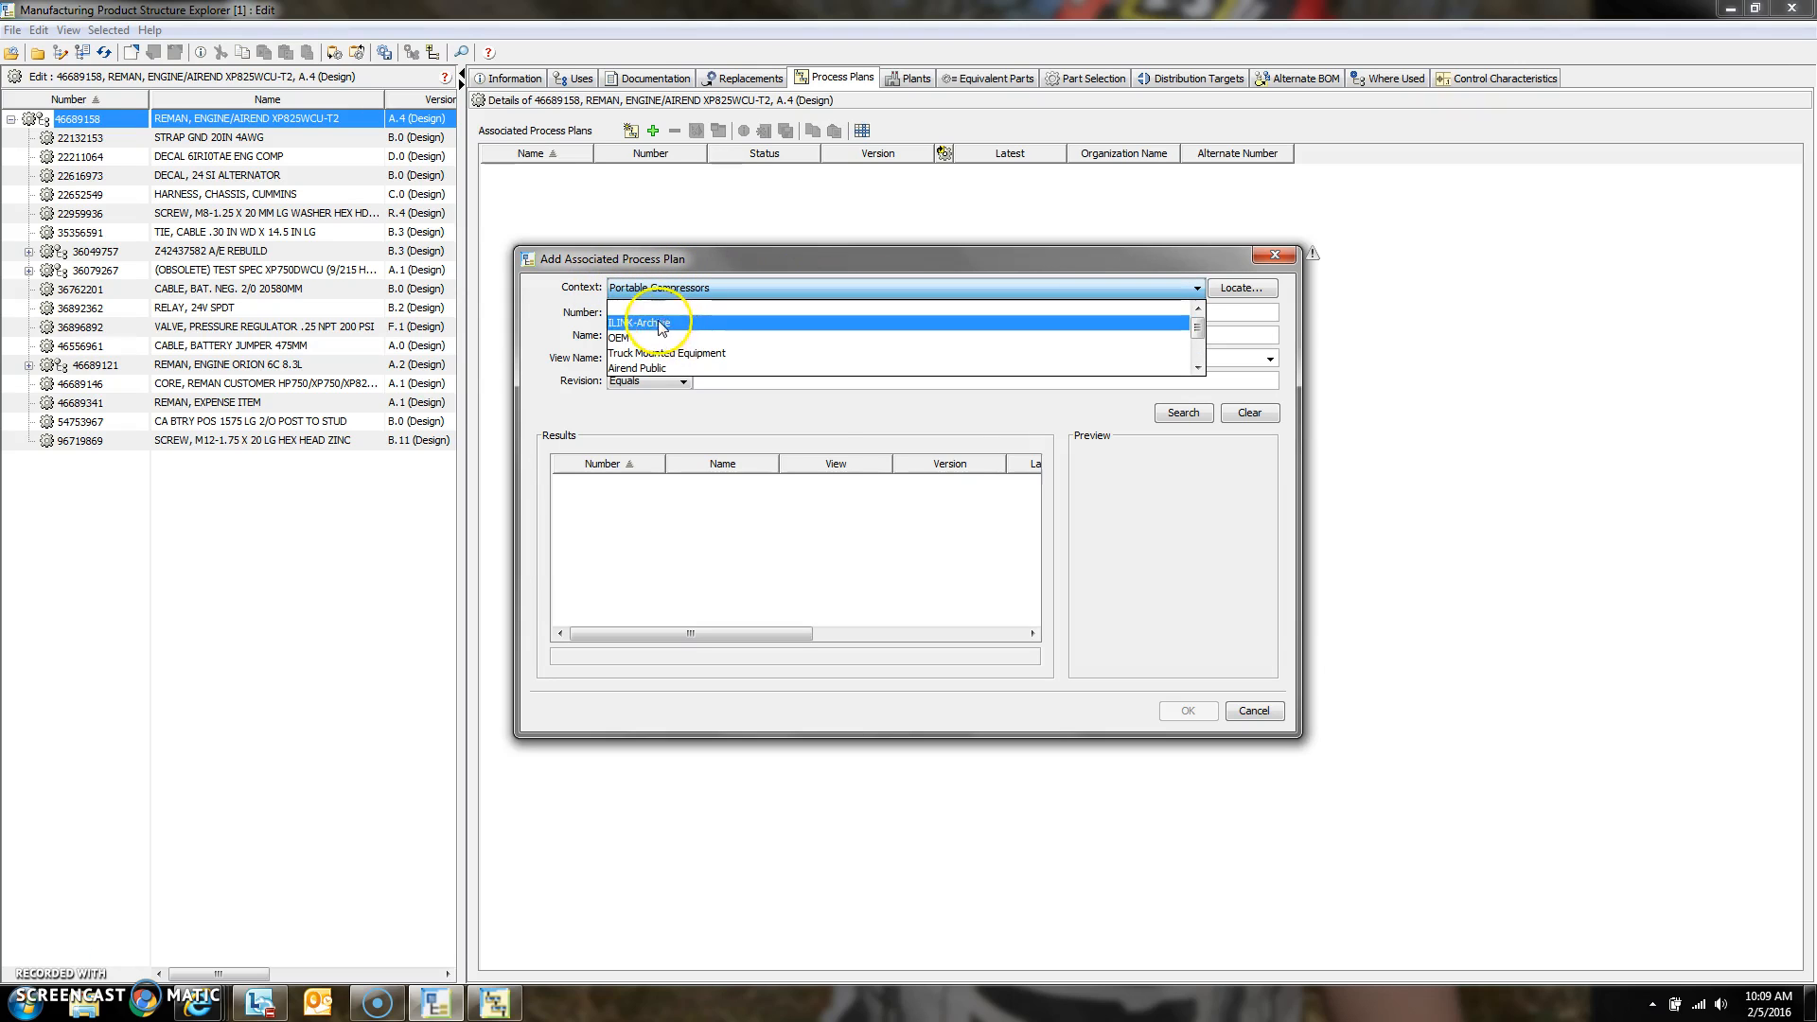
pyautogui.click(647, 311)
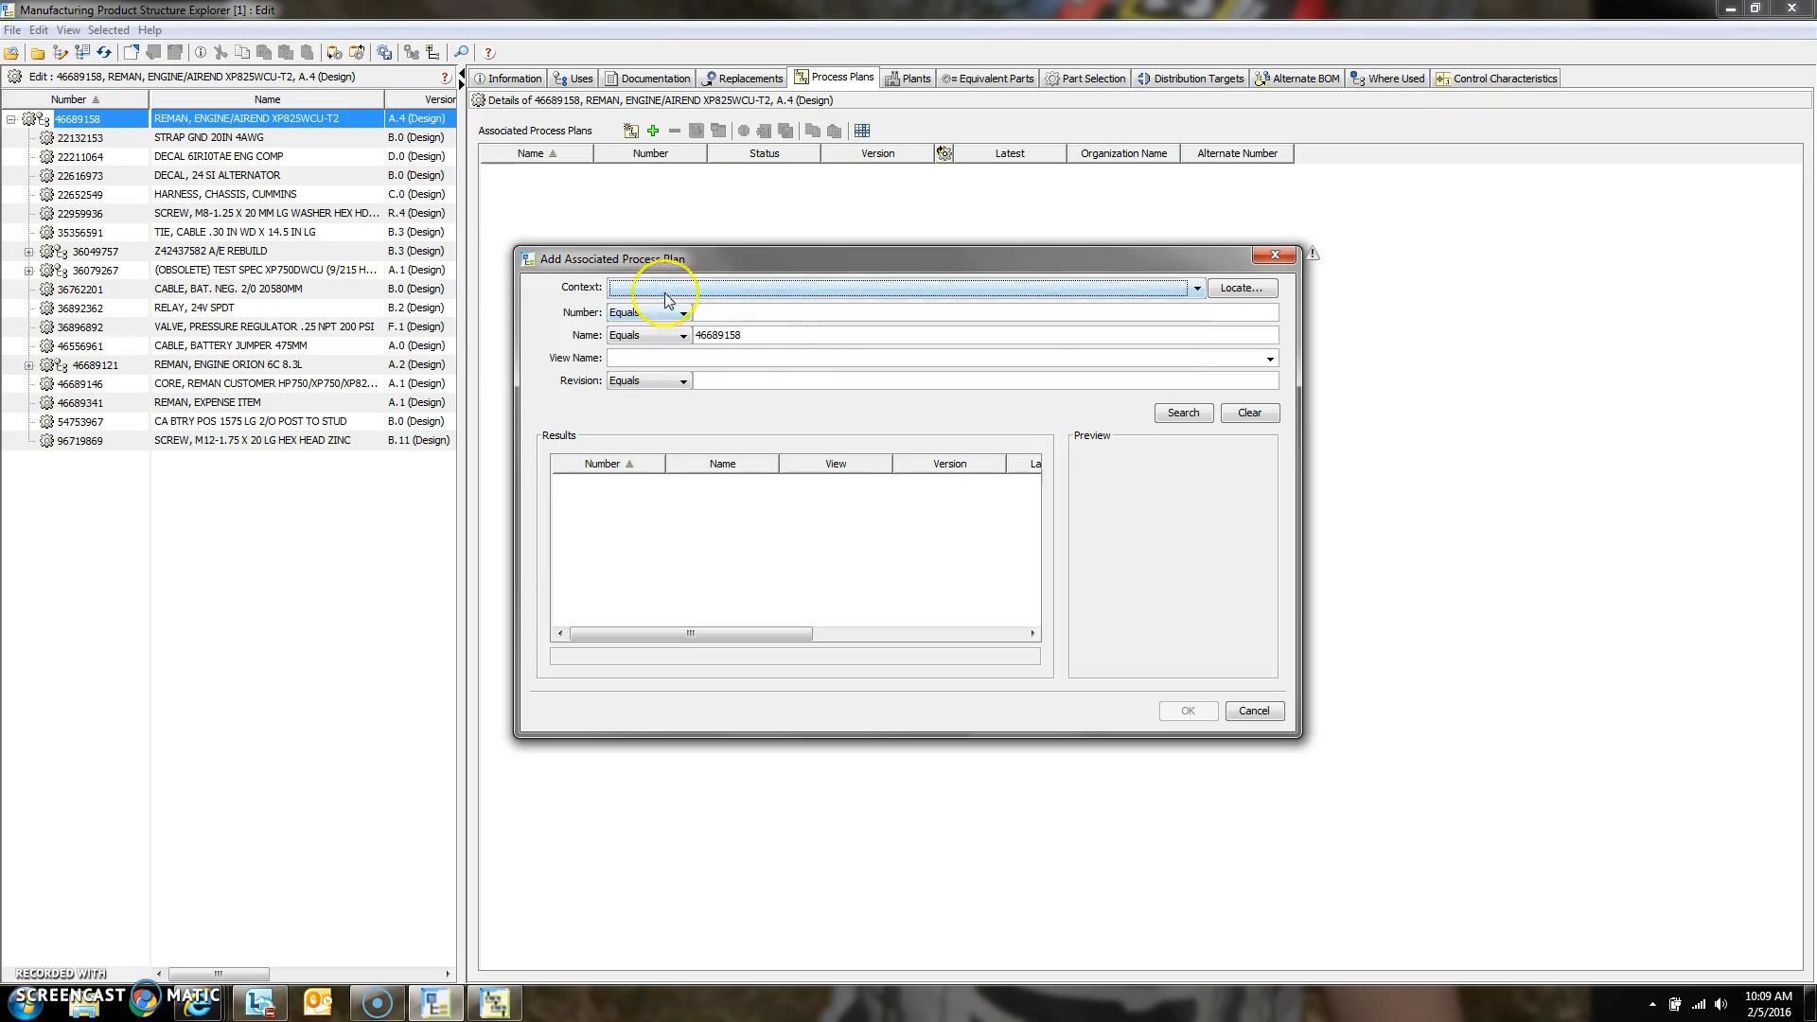
pyautogui.click(772, 335)
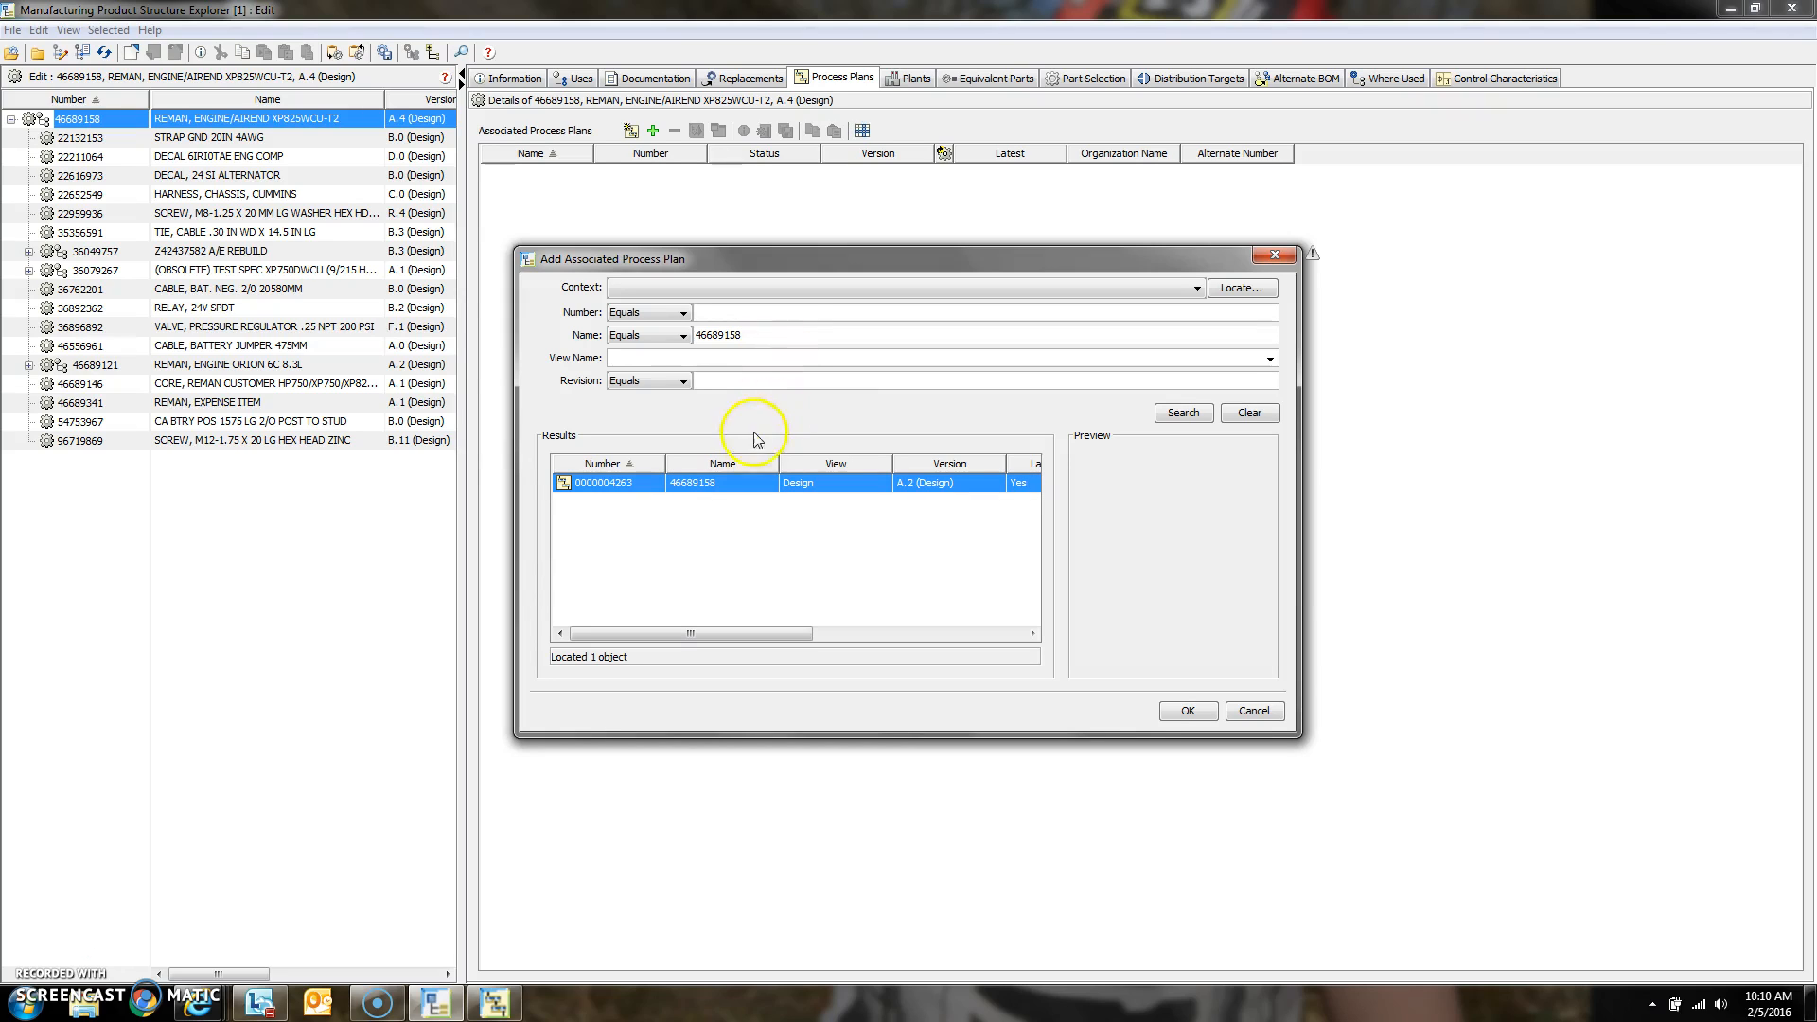
pyautogui.doubleClick(717, 482)
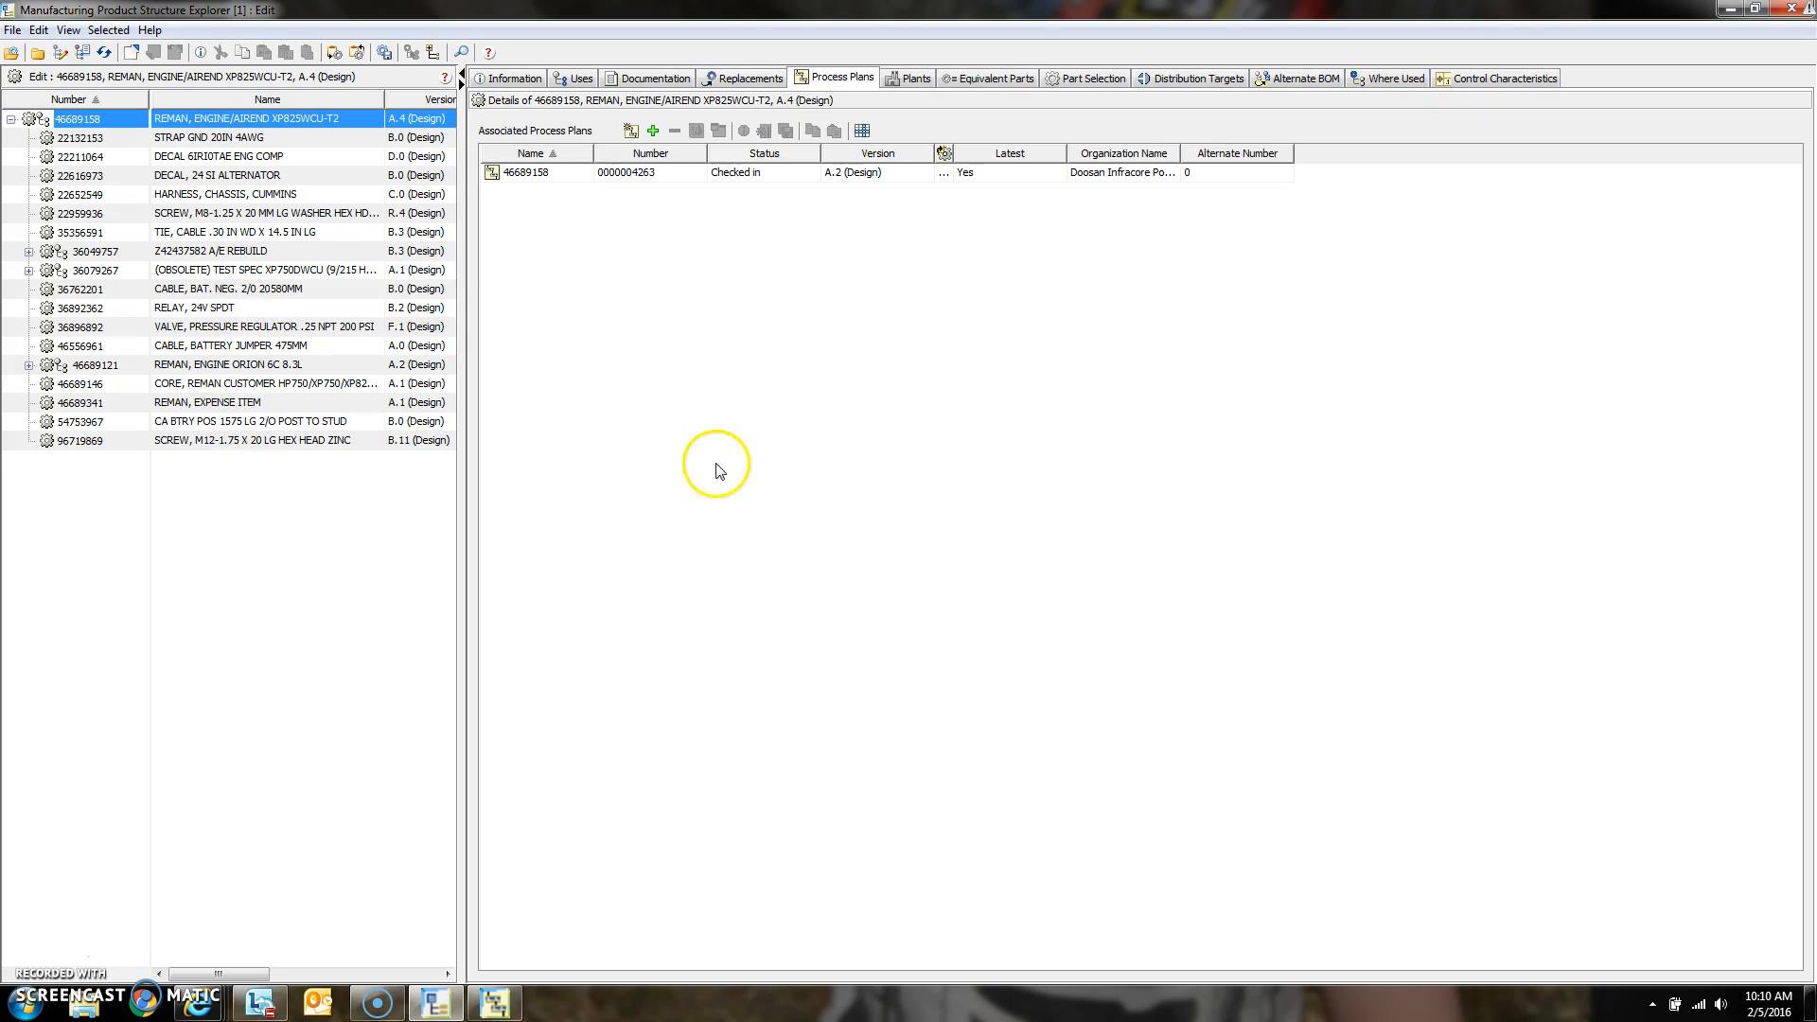
# Step: Open the associated process plan's structure in a new Process Plan Explorer and fit its window to one half of the screen
pyautogui.doubleClick(546, 174)
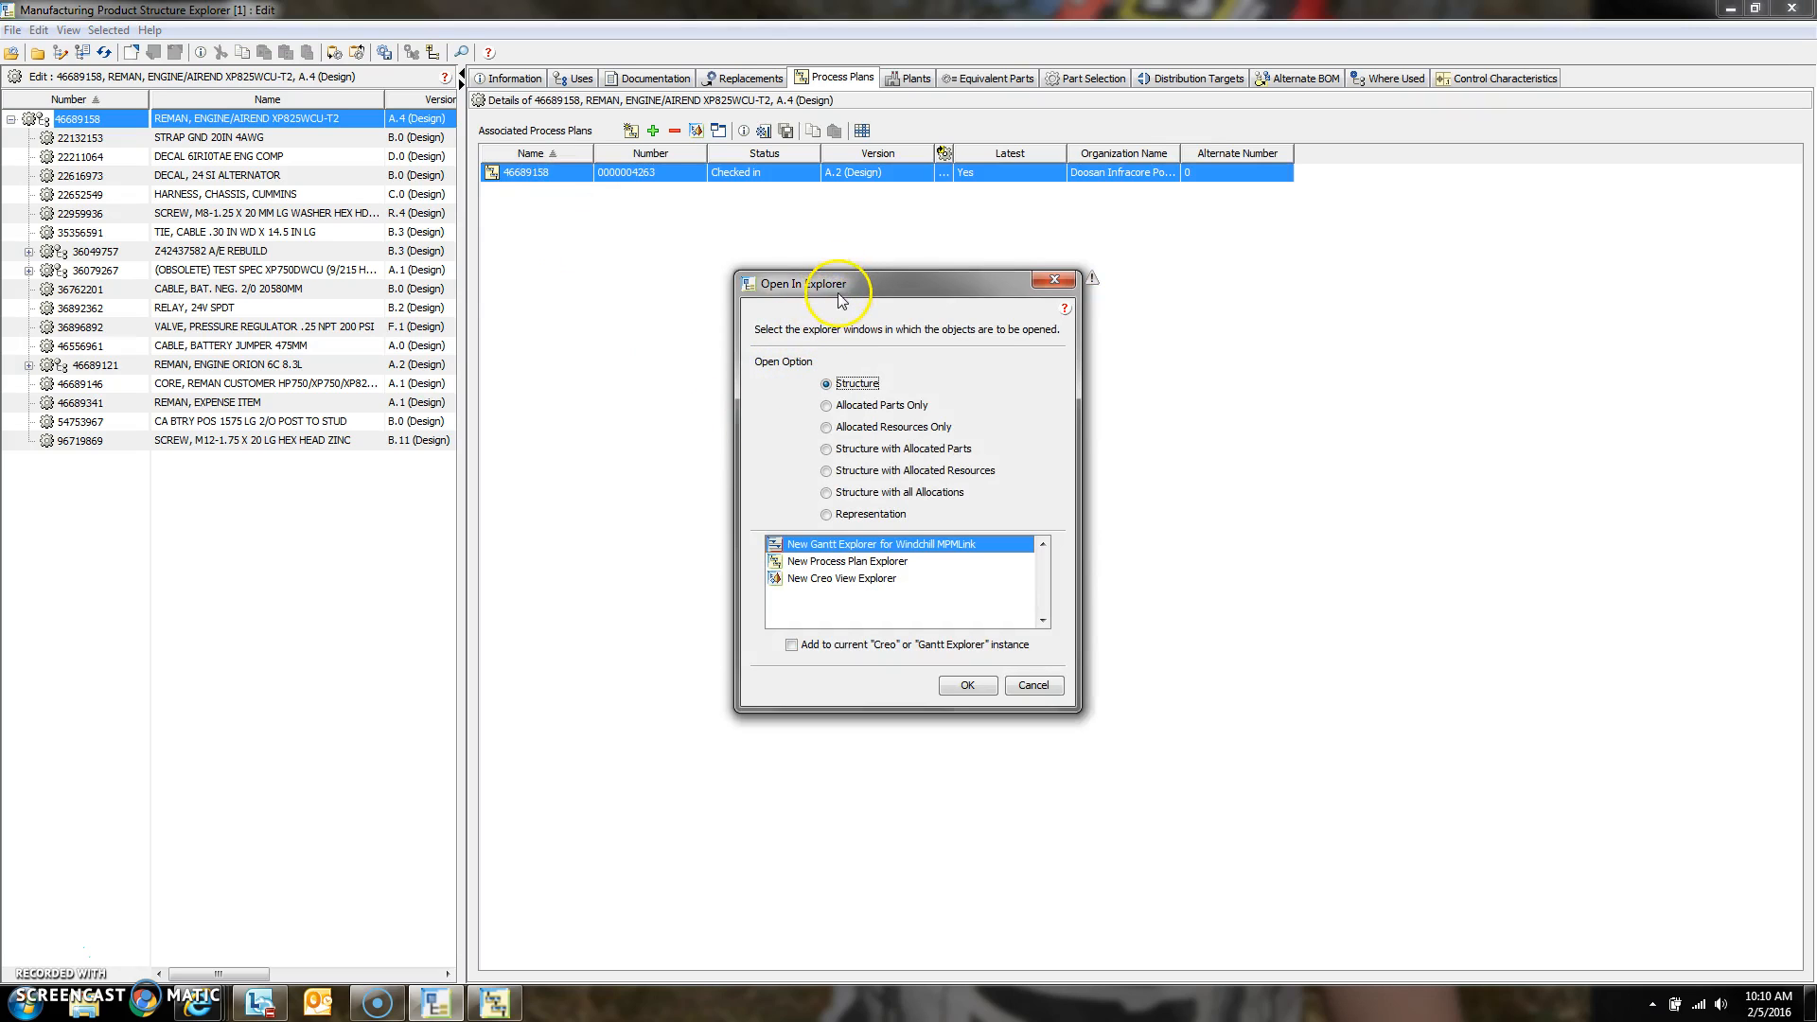
pyautogui.click(833, 562)
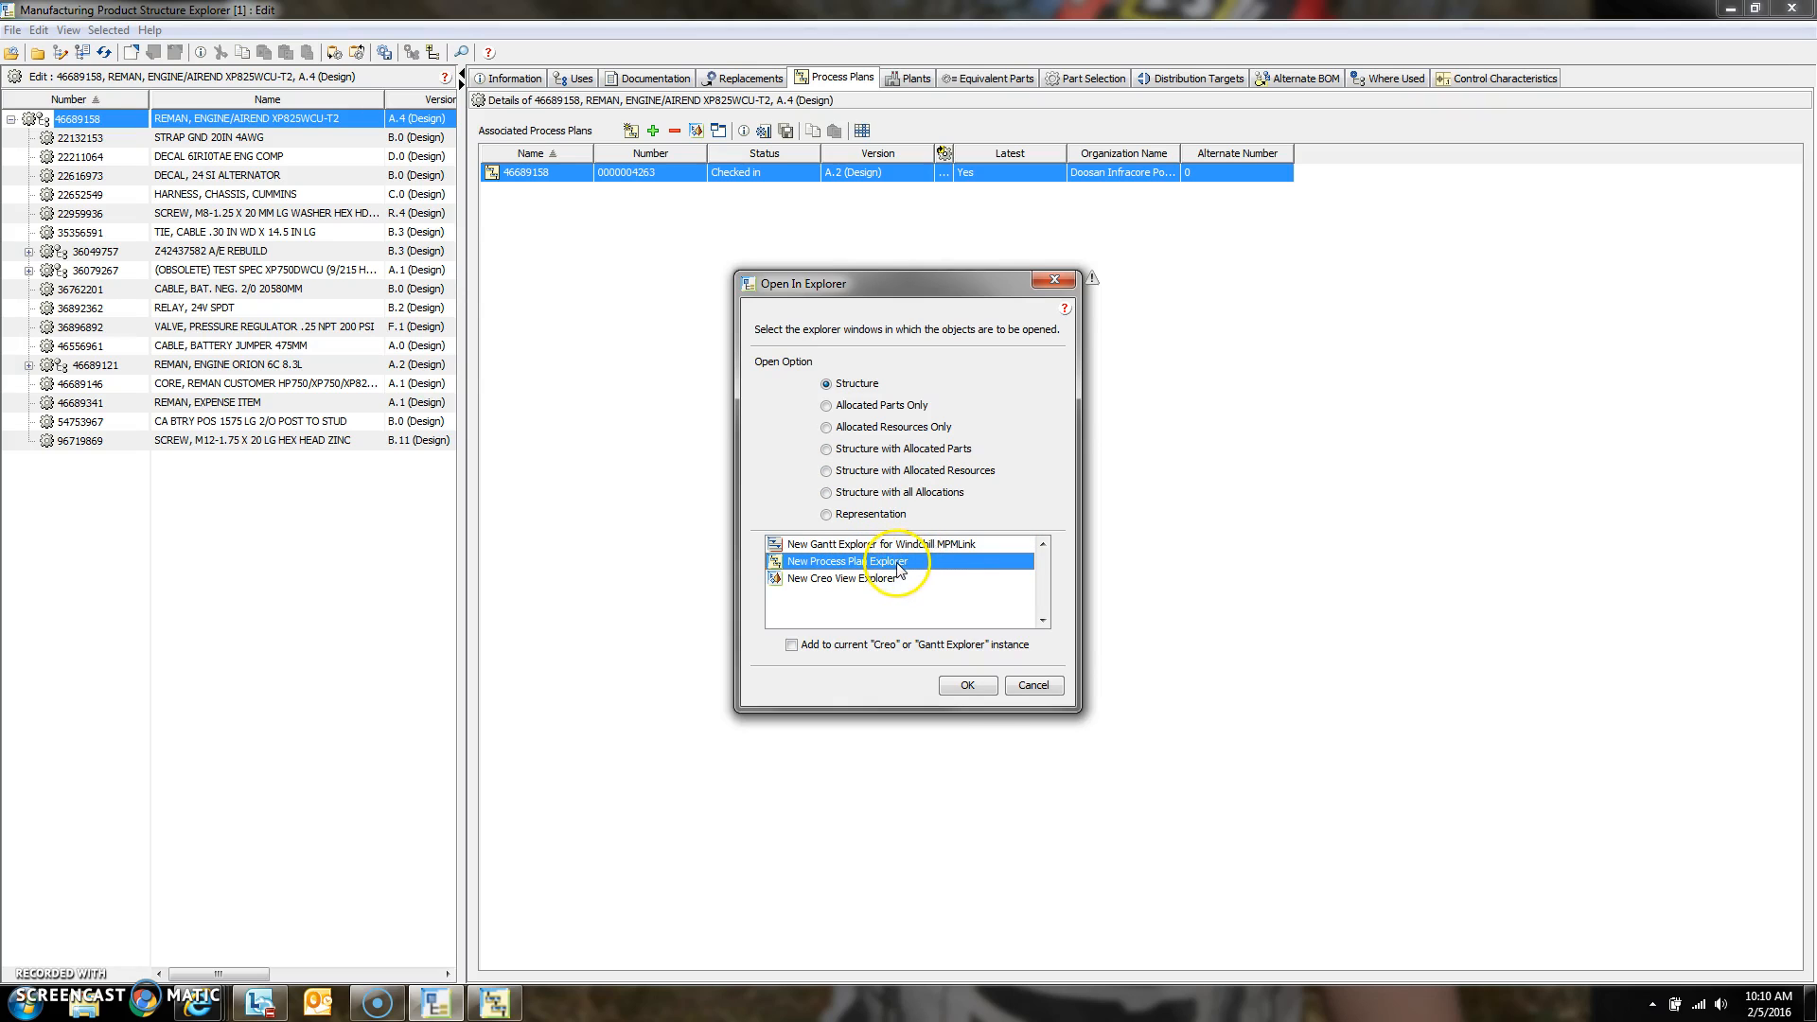
pyautogui.click(967, 685)
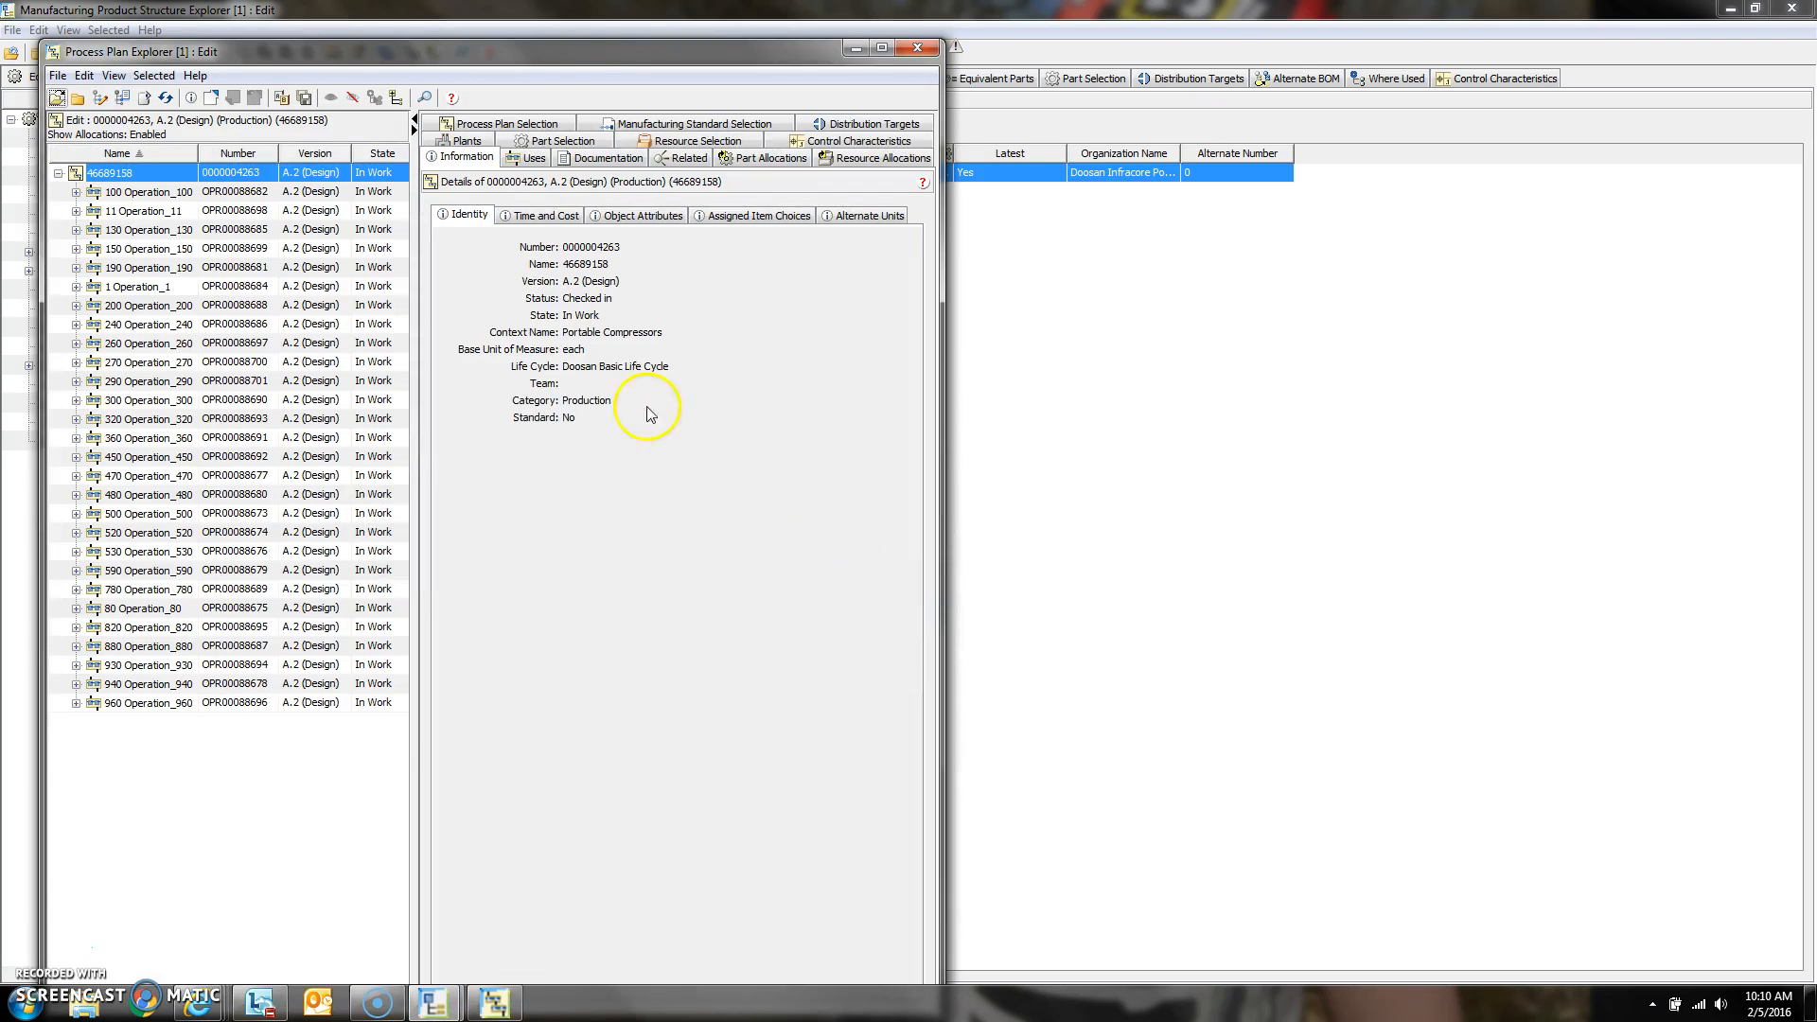
pyautogui.moveTo(572, 62); pyautogui.dragTo(1444, 21)
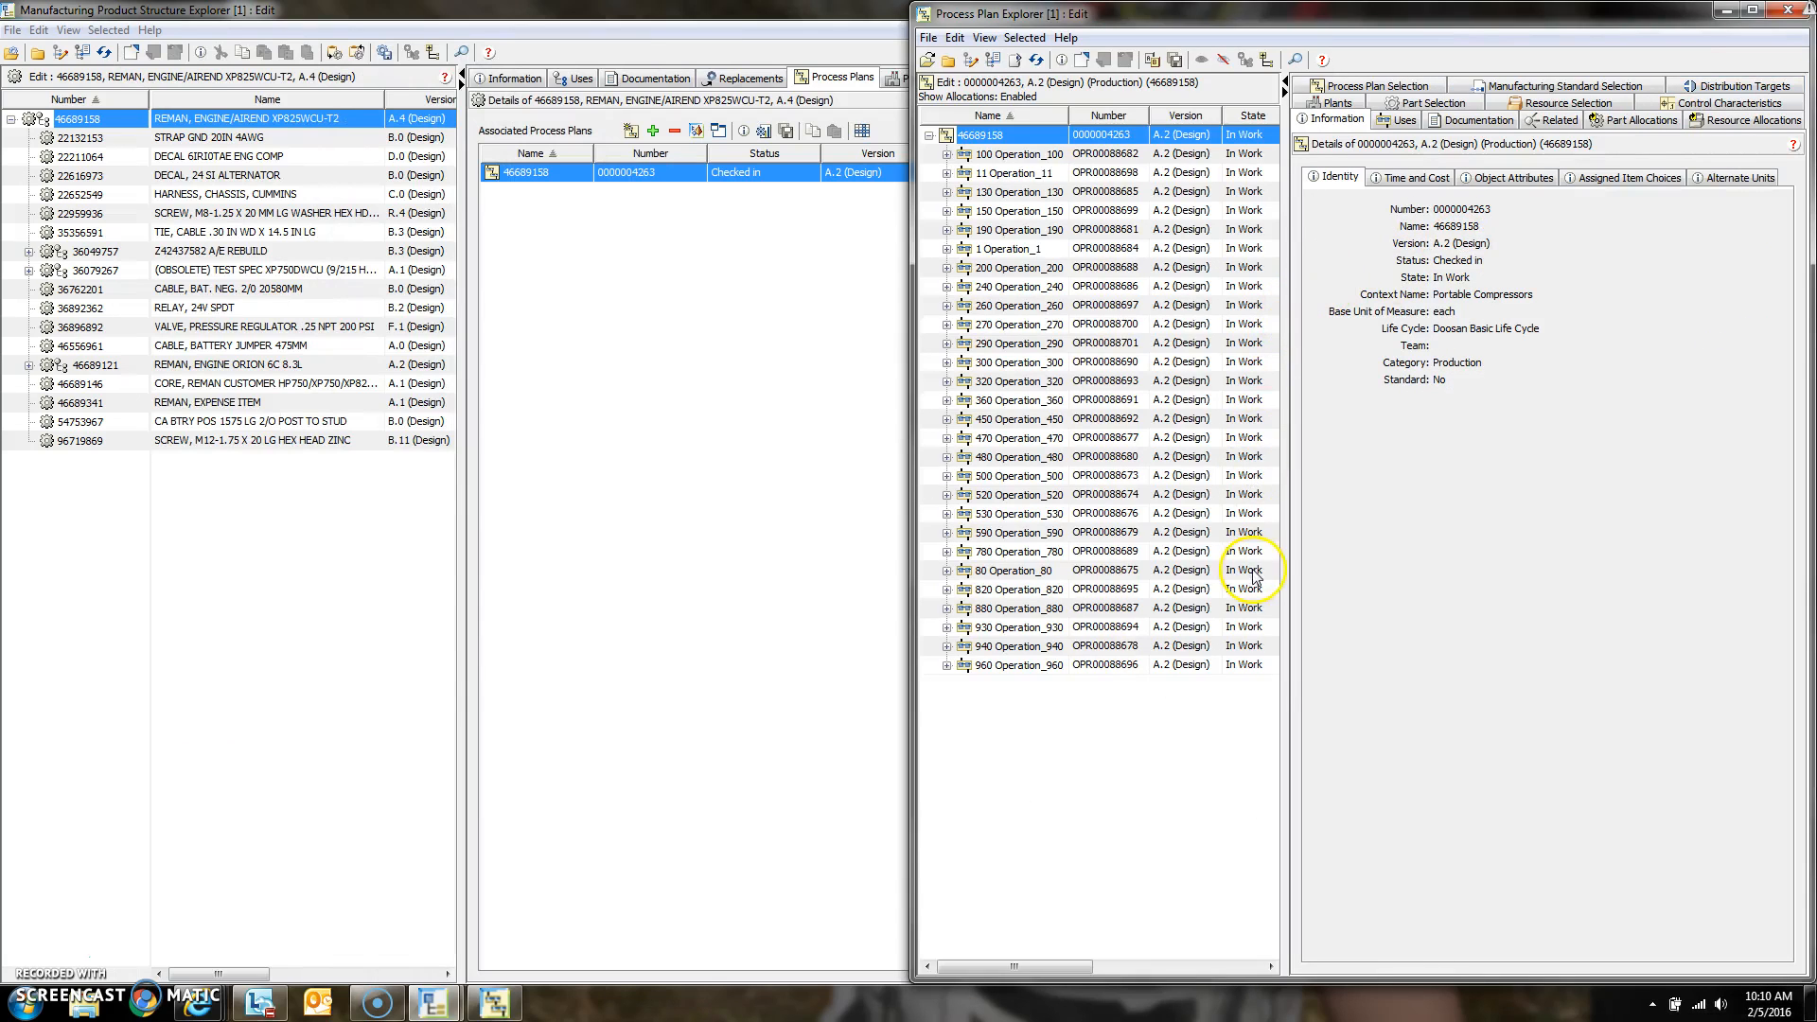
# Step: Arrange the Manufacturing Product Structure Explorer side by side with the process plan window for 46689158
pyautogui.moveTo(445, 999)
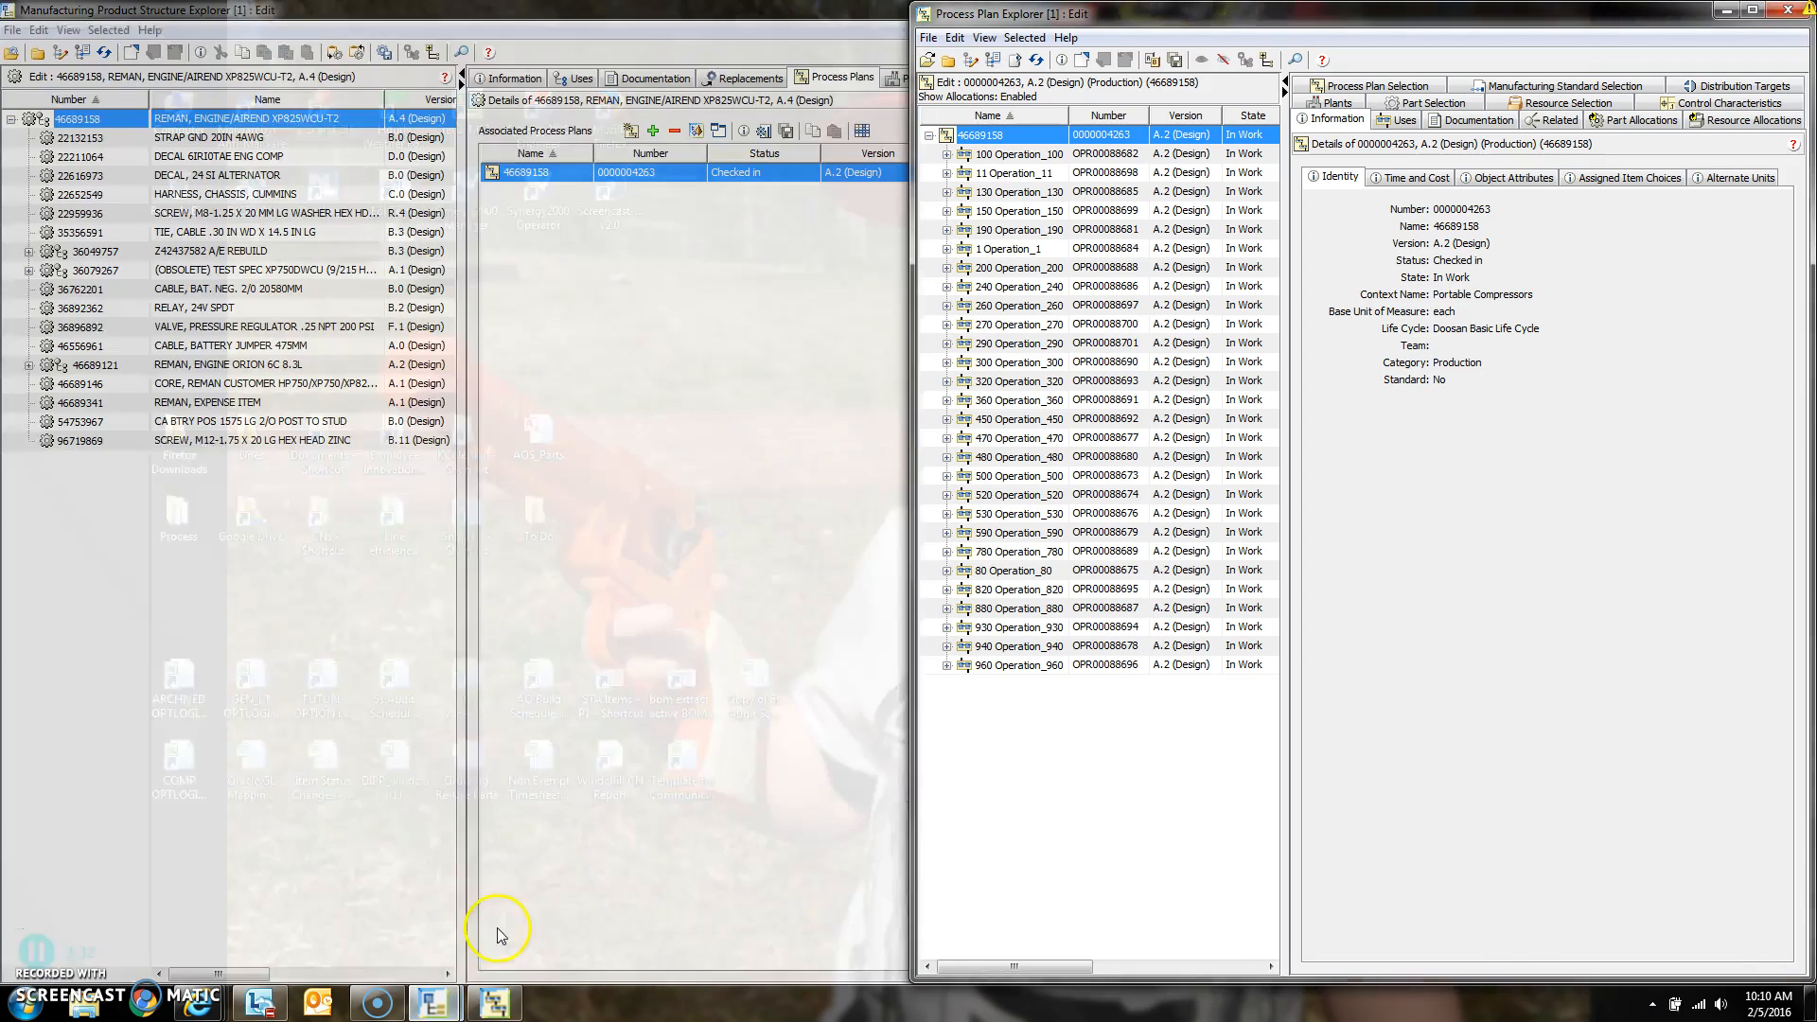
pyautogui.click(497, 935)
pyautogui.moveTo(752, 10); pyautogui.dragTo(1, 29)
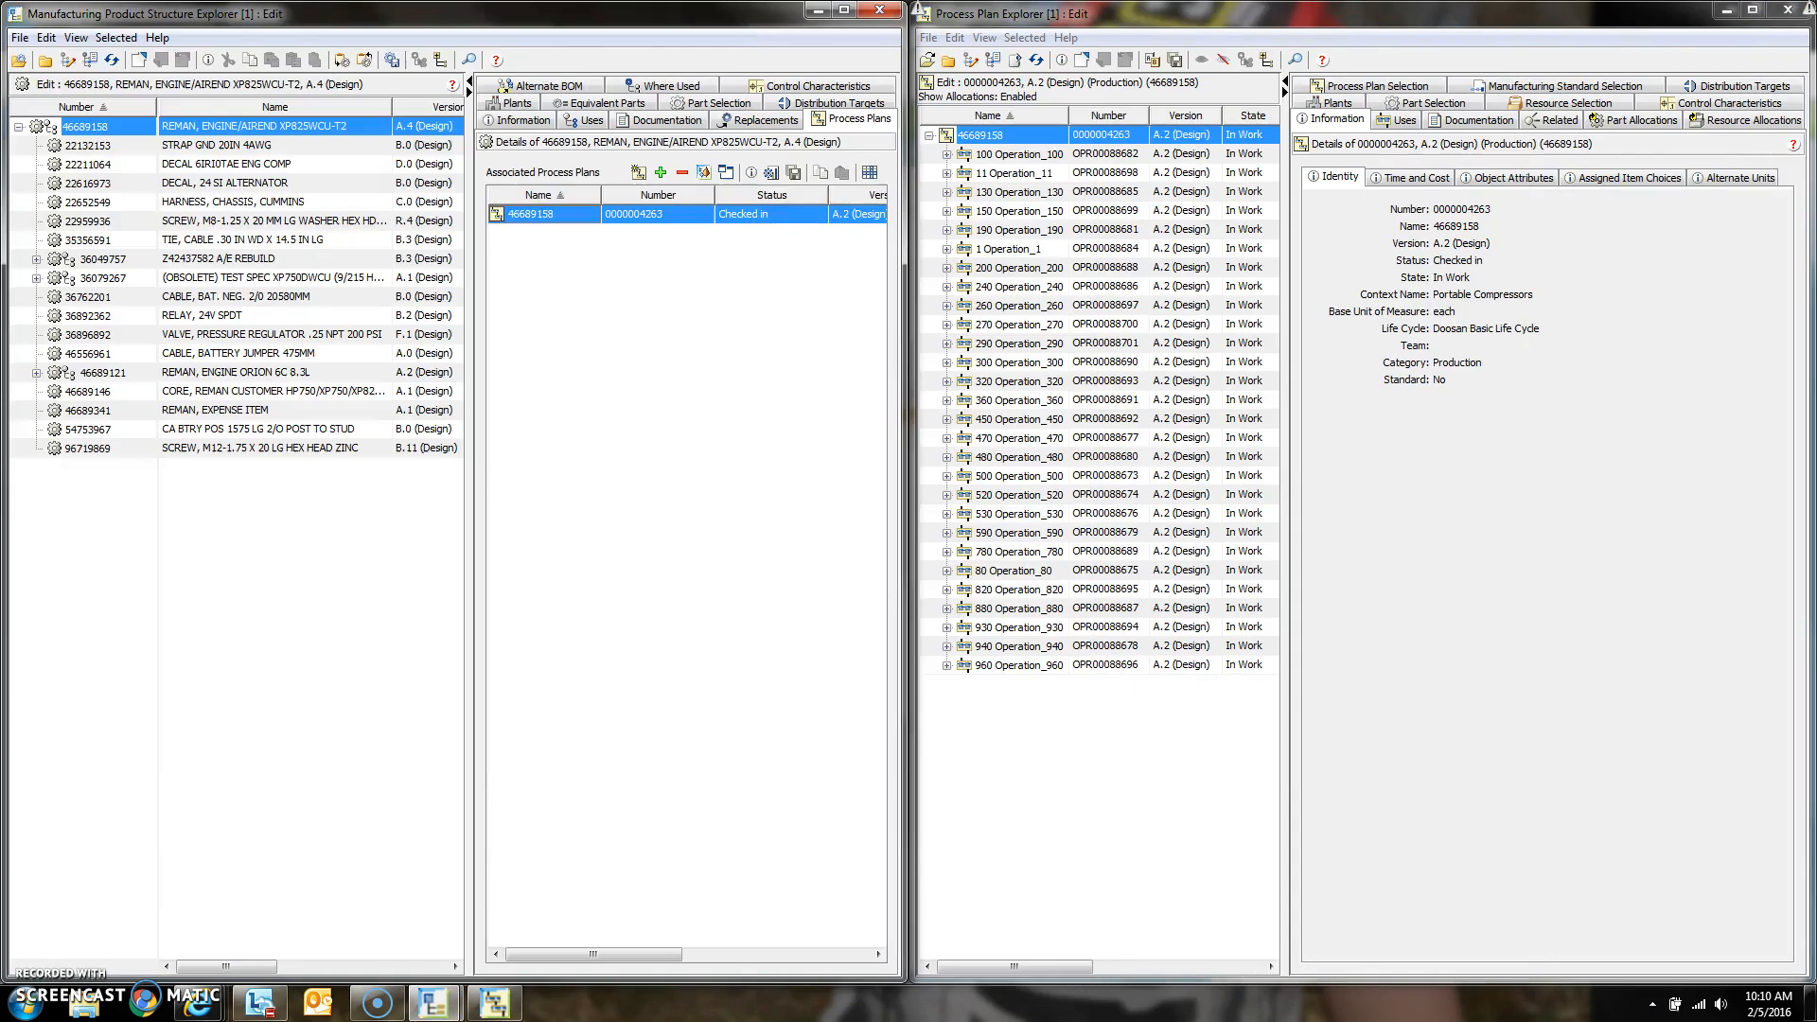
pyautogui.click(805, 13)
pyautogui.moveTo(431, 1002)
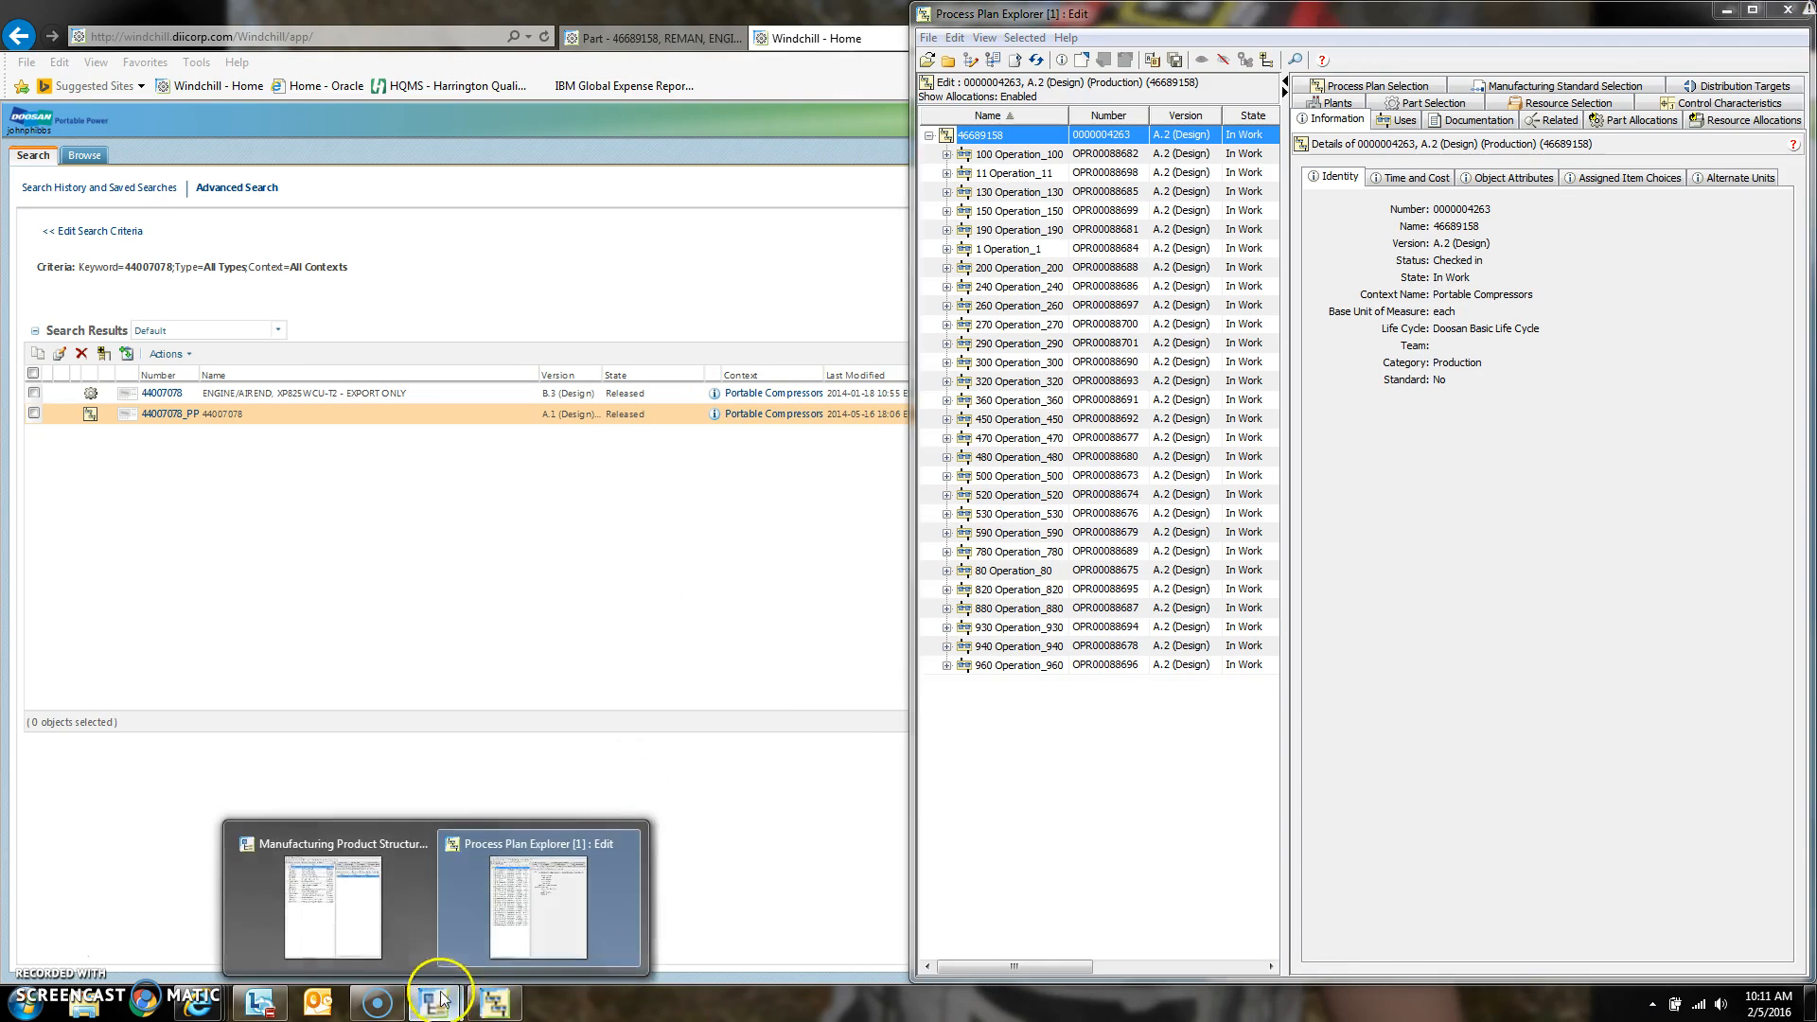
pyautogui.click(362, 927)
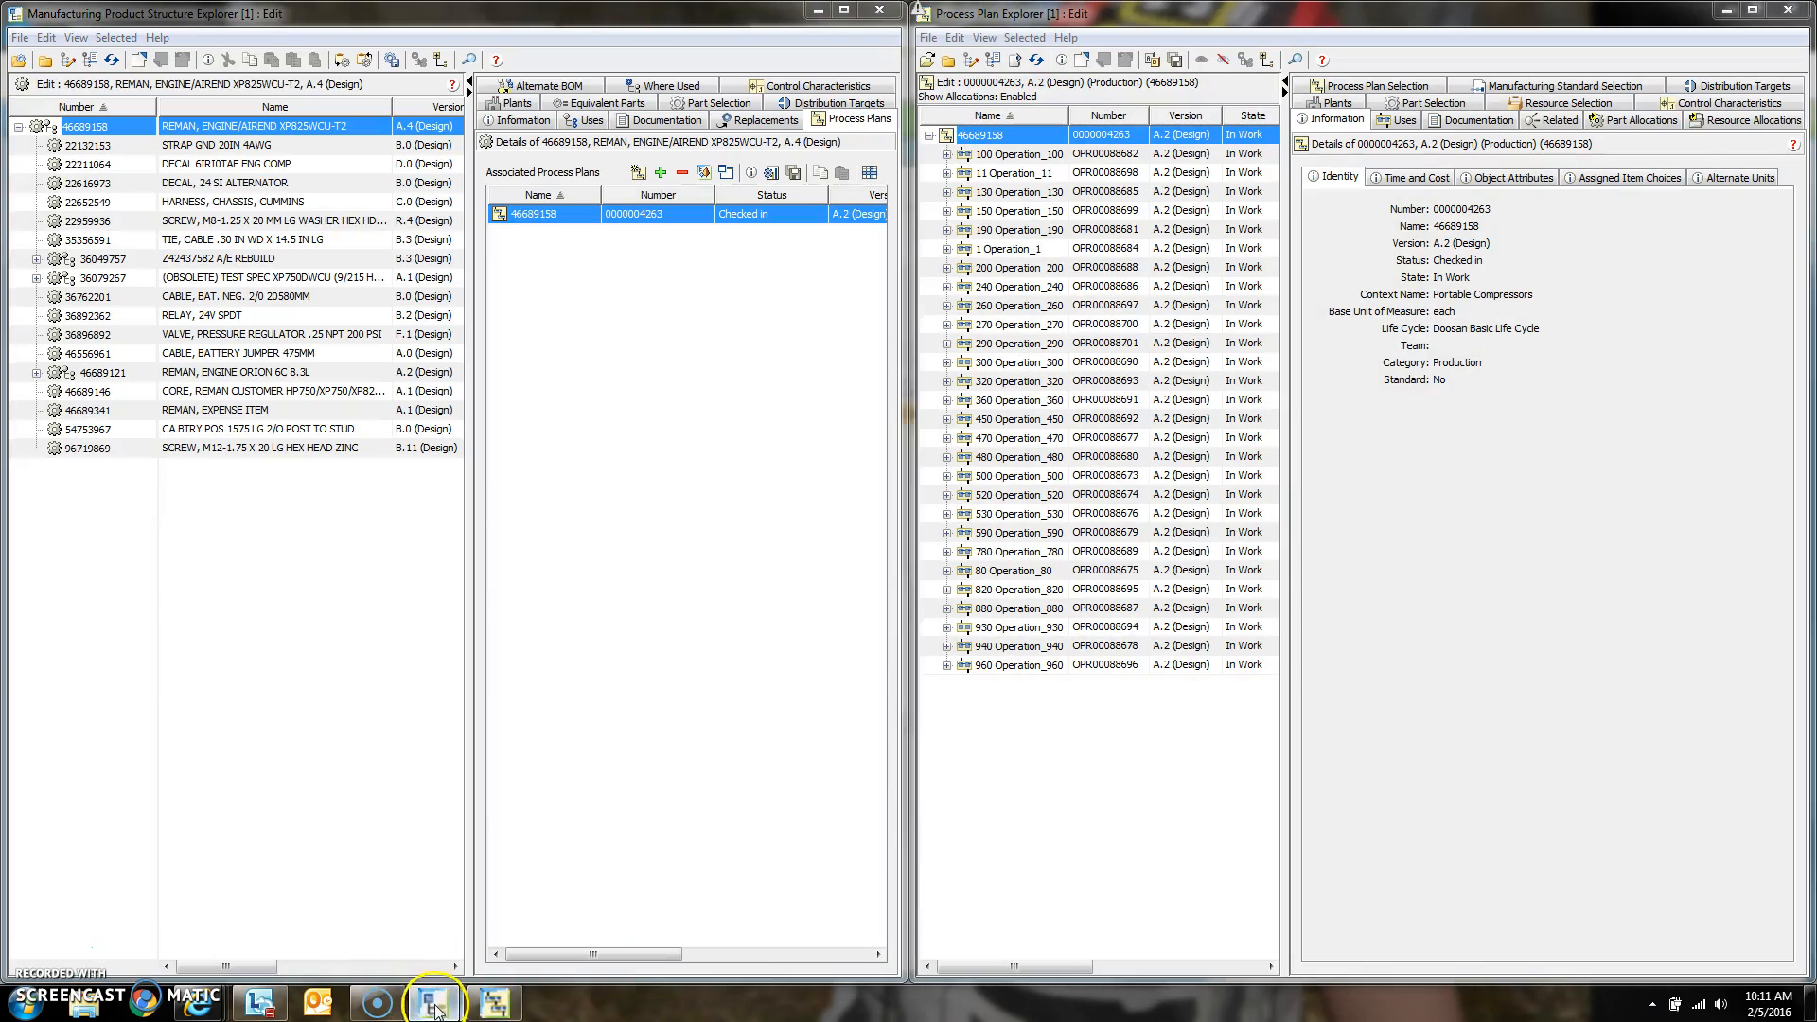
# Step: Switch to the Process Plan Explorer showing plan 44007078_PP and place it side by side with plan 46689158
pyautogui.click(494, 1002)
pyautogui.click(820, 9)
pyautogui.moveTo(790, 34); pyautogui.dragTo(1, 48)
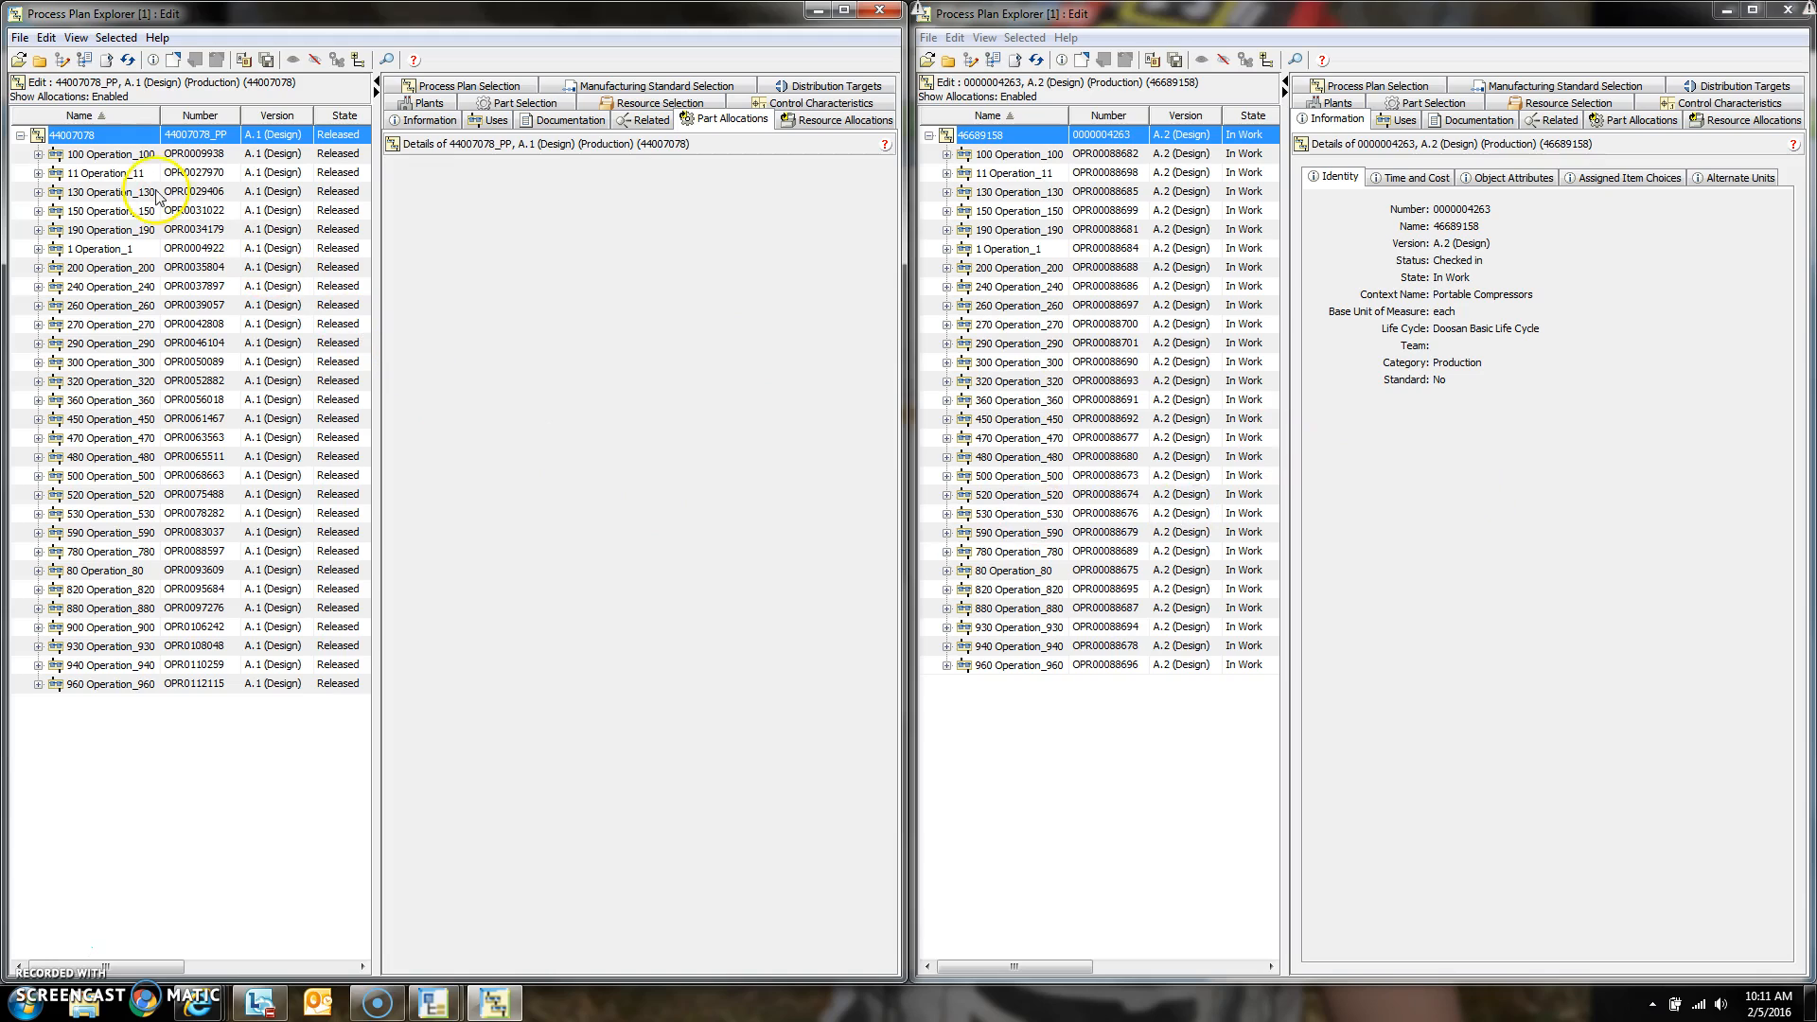
pyautogui.click(1002, 139)
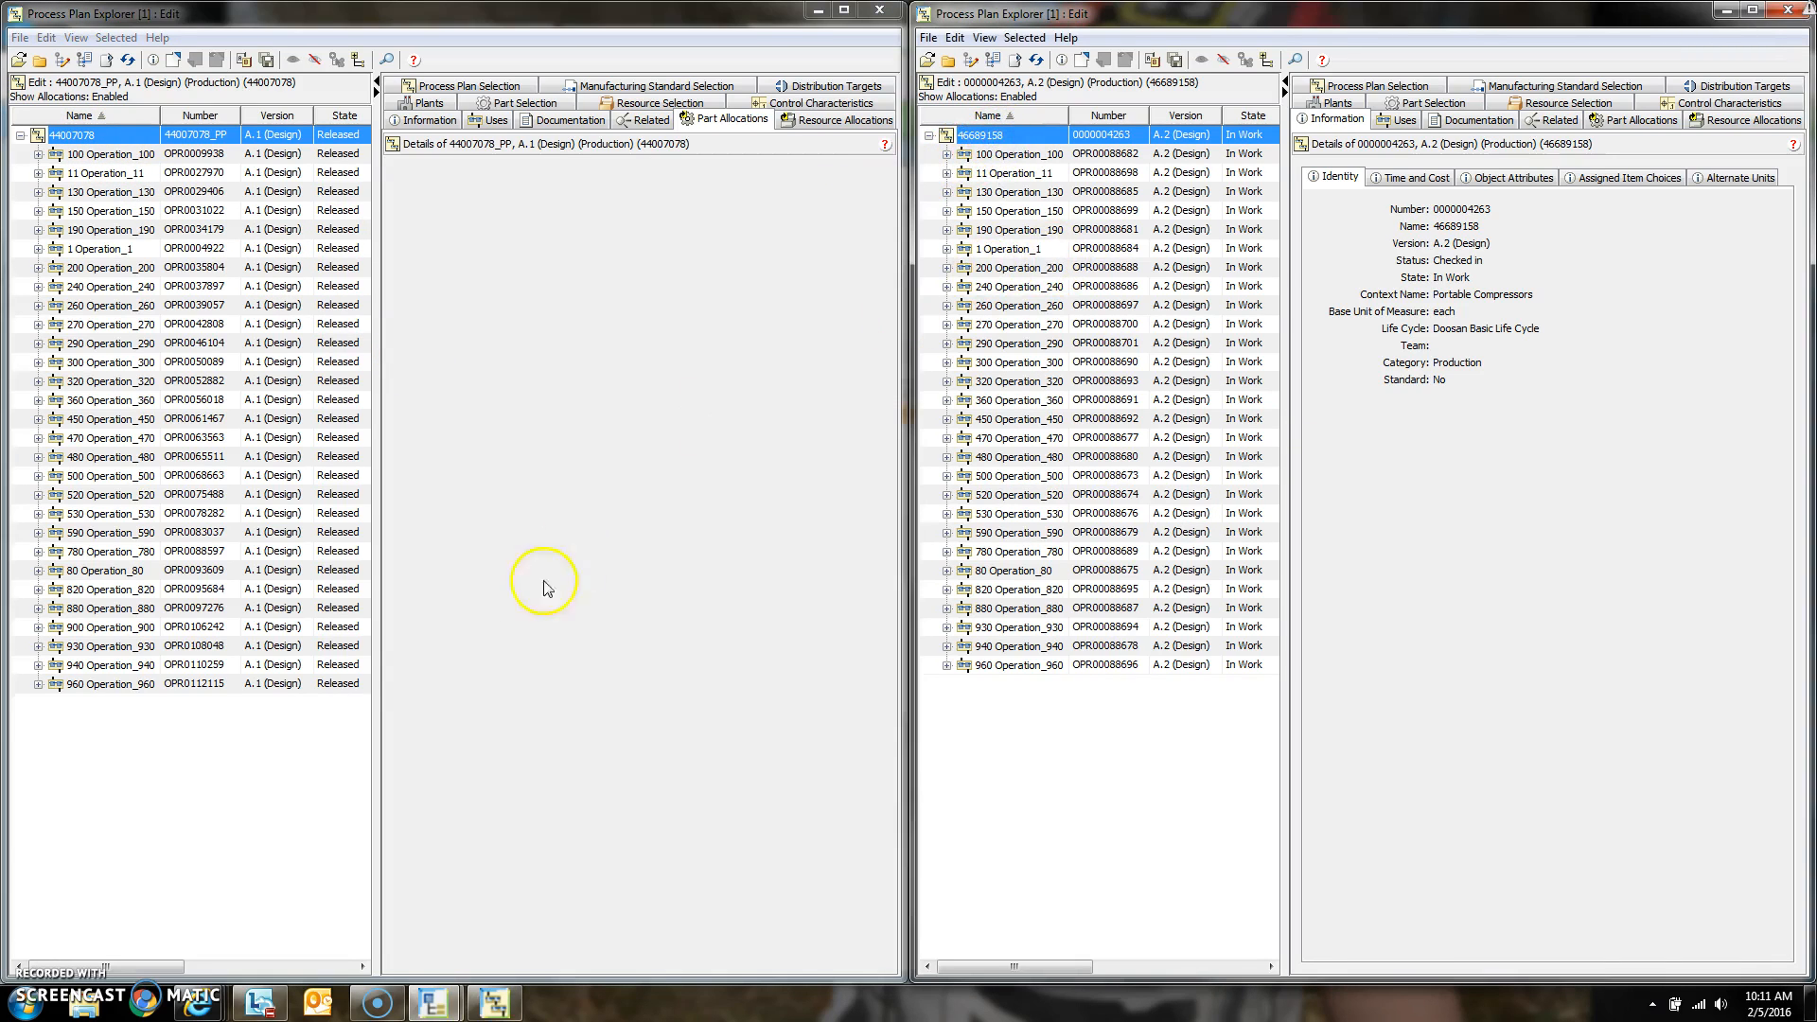
# Step: Check the part allocations of plan 44007078's operations one by one, from Operation_960 up the list to Operation_80
pyautogui.click(119, 684)
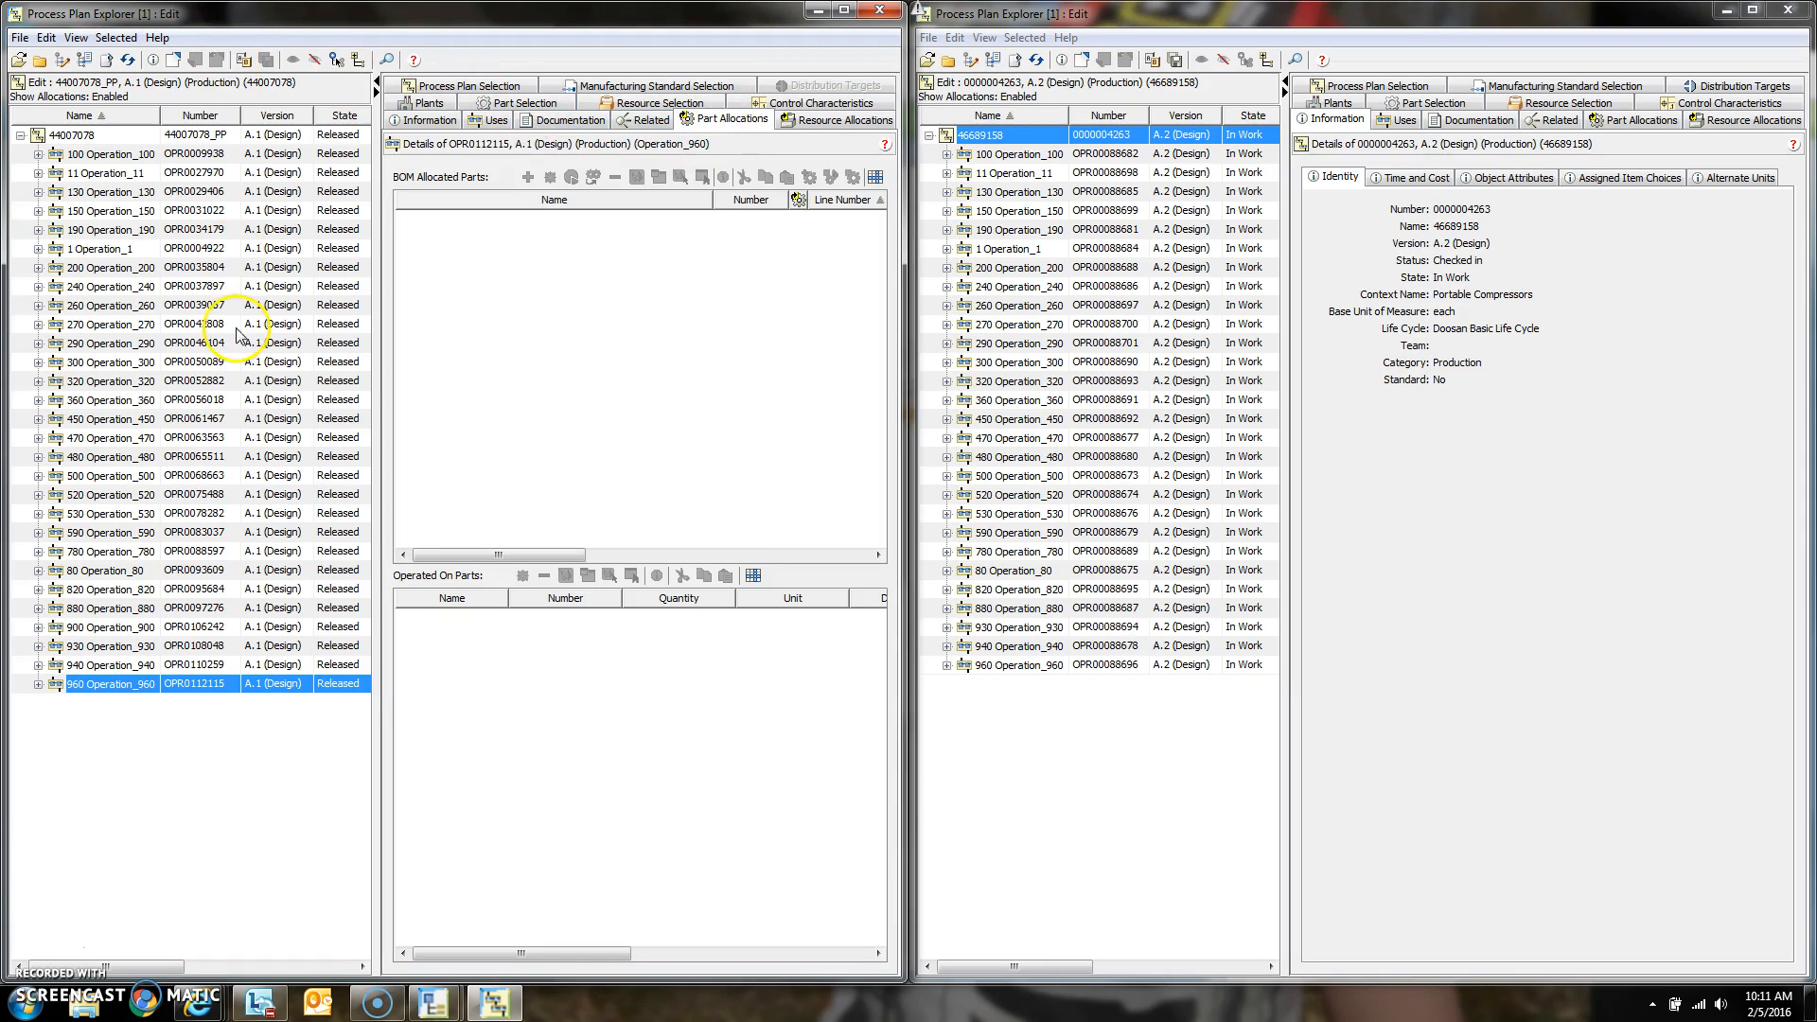
pyautogui.click(139, 667)
pyautogui.click(136, 645)
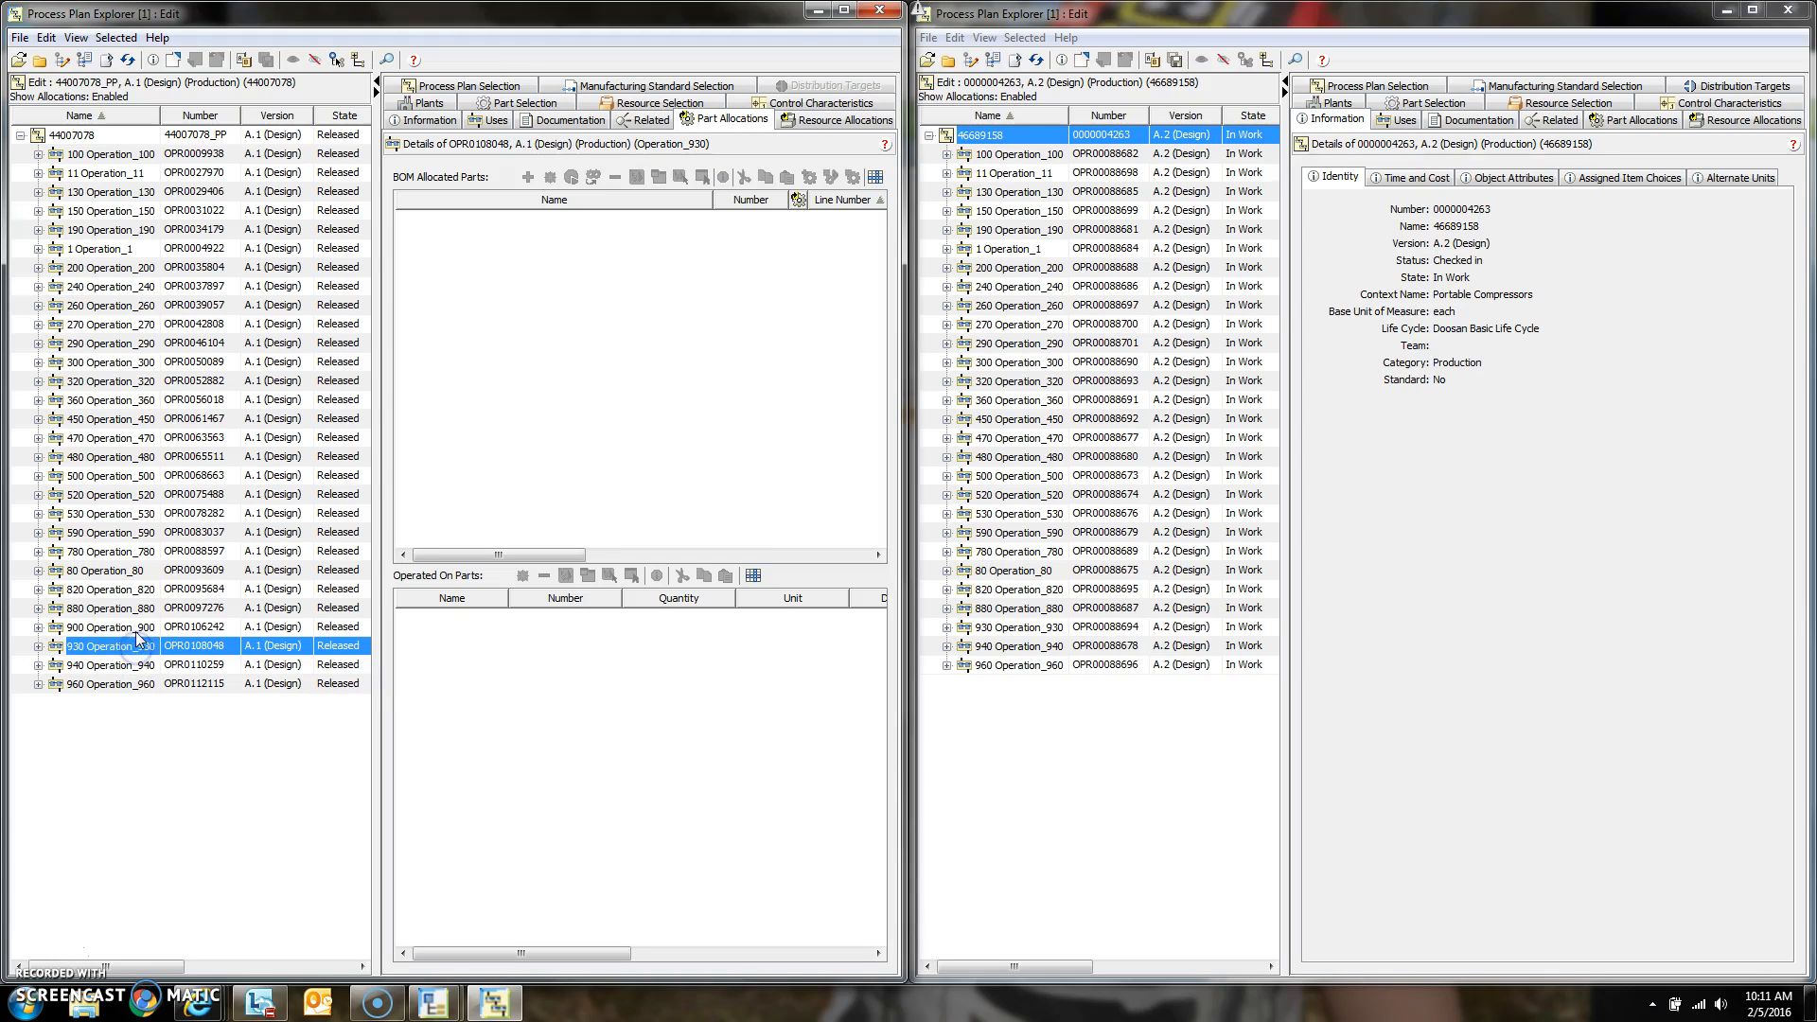
pyautogui.click(139, 628)
pyautogui.click(138, 610)
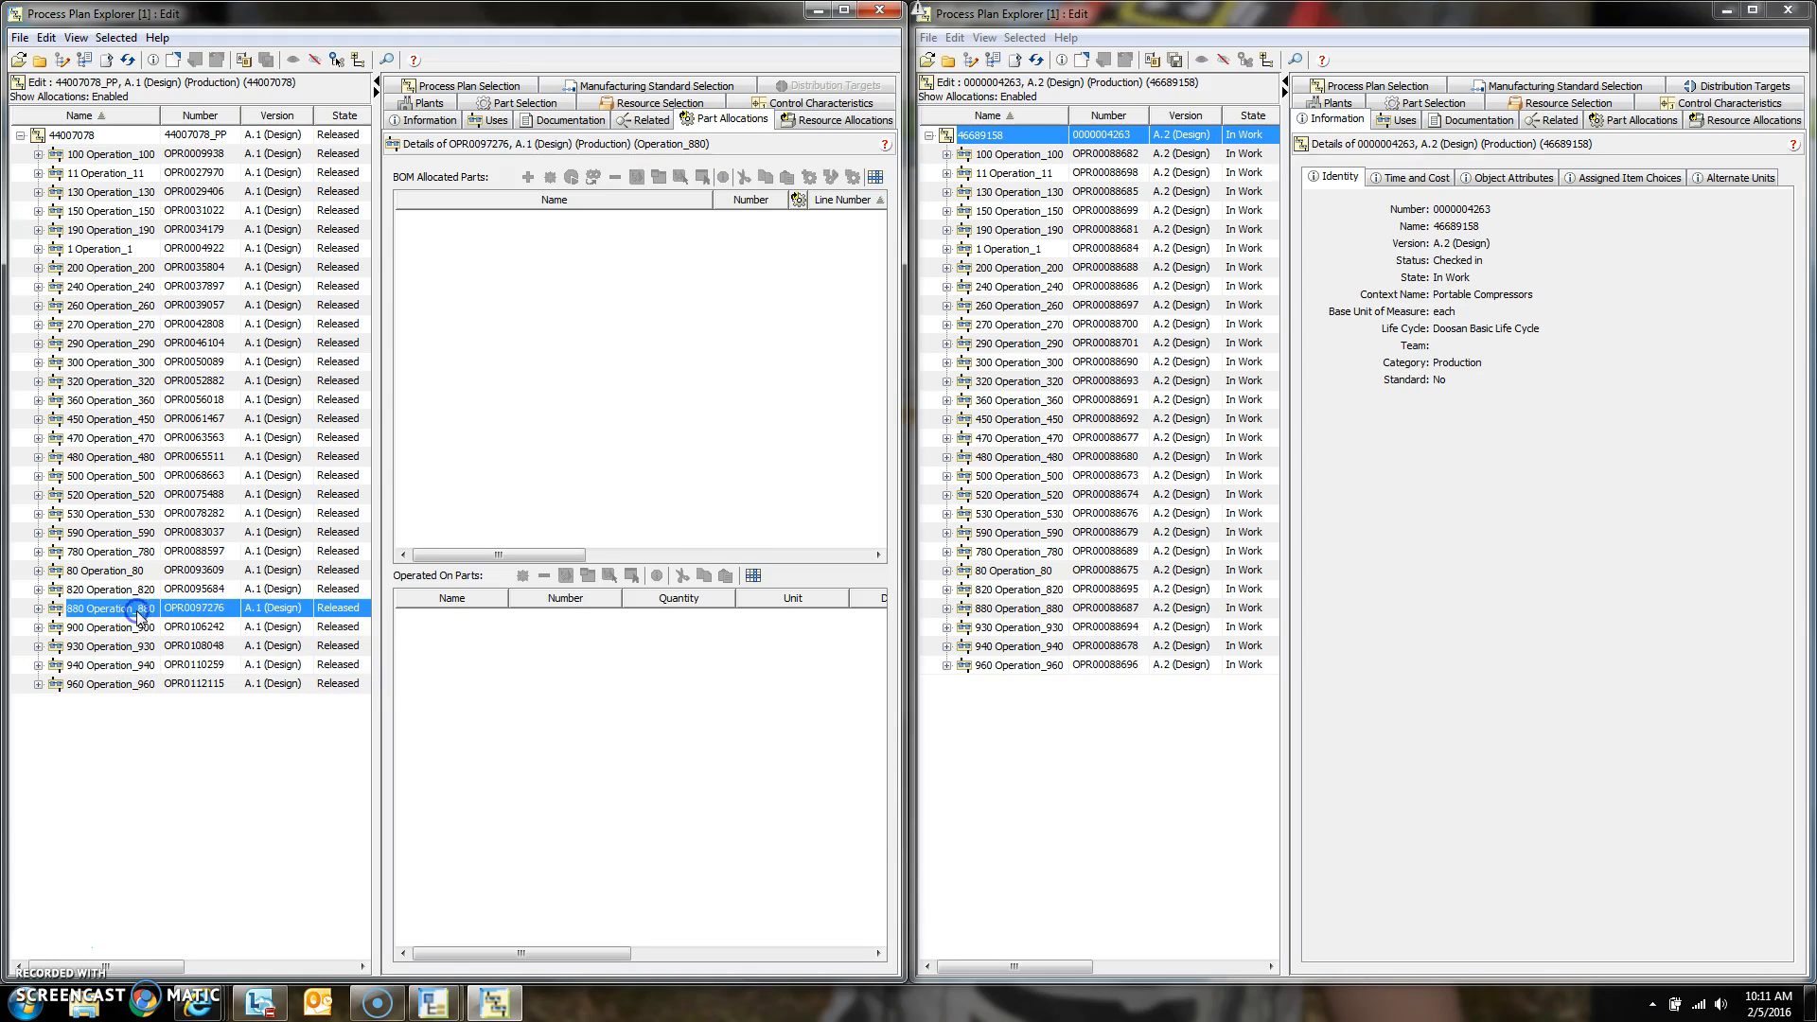
pyautogui.click(139, 590)
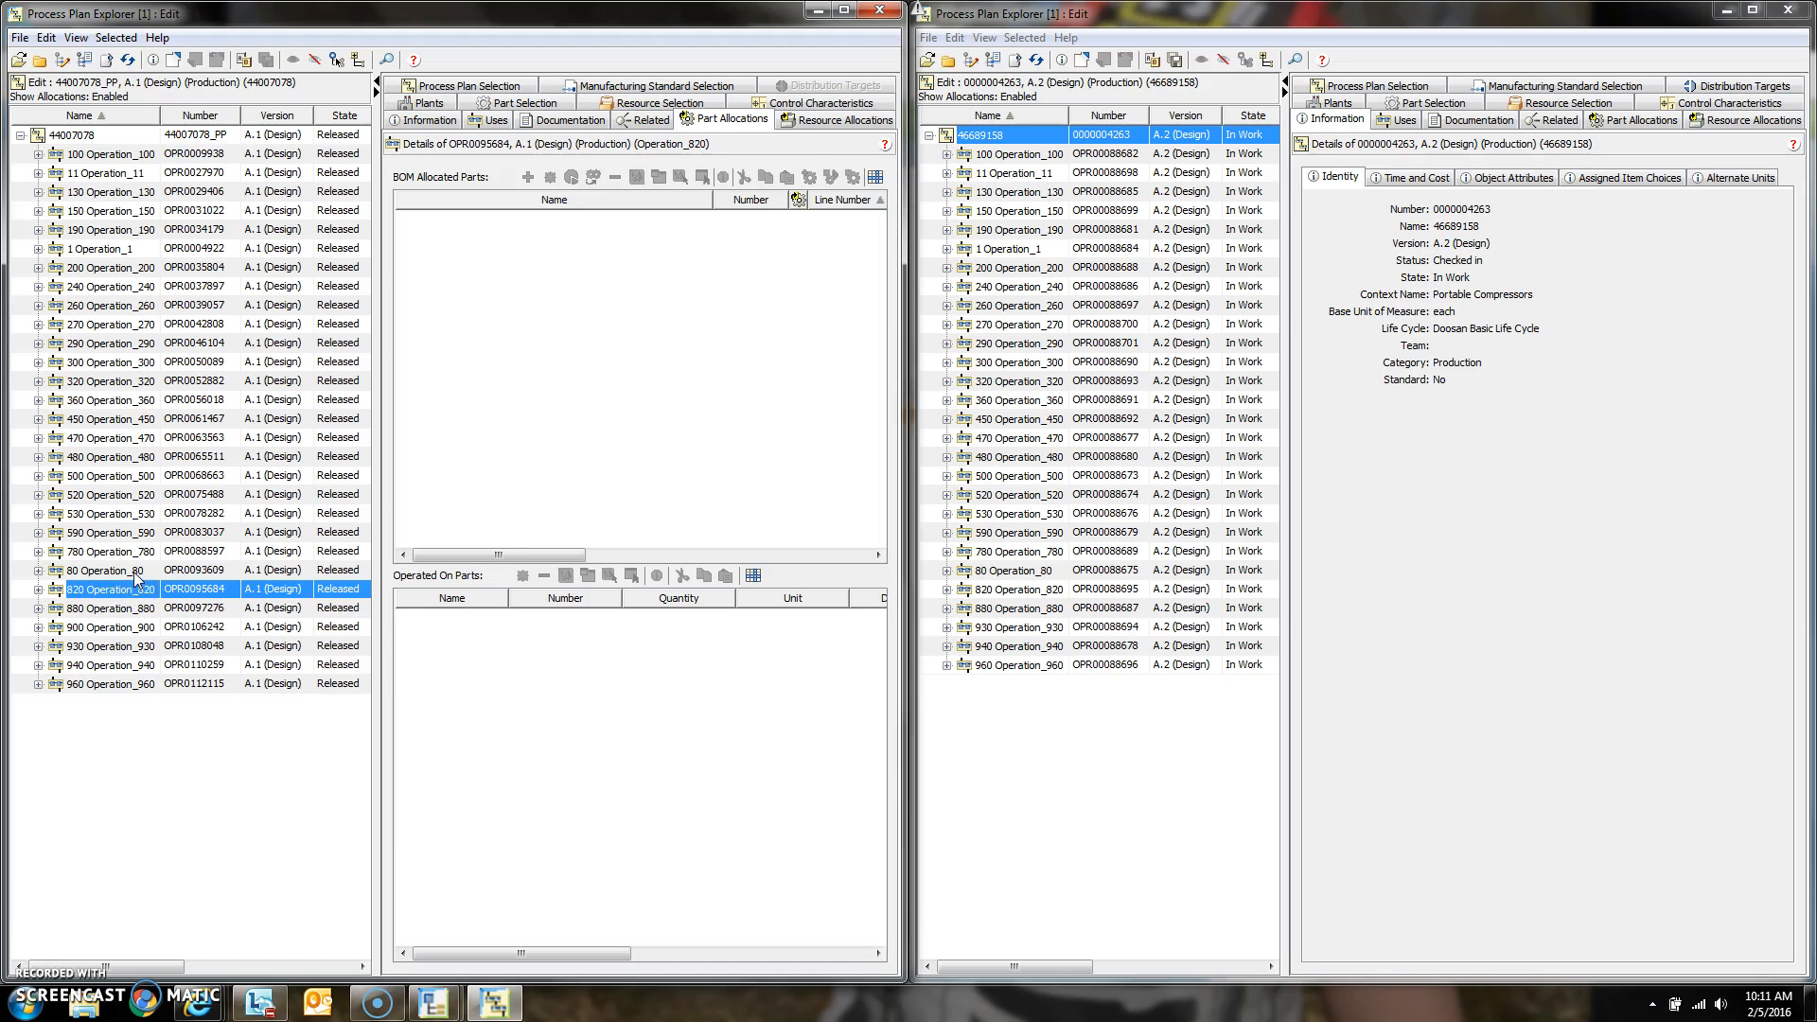
pyautogui.click(135, 573)
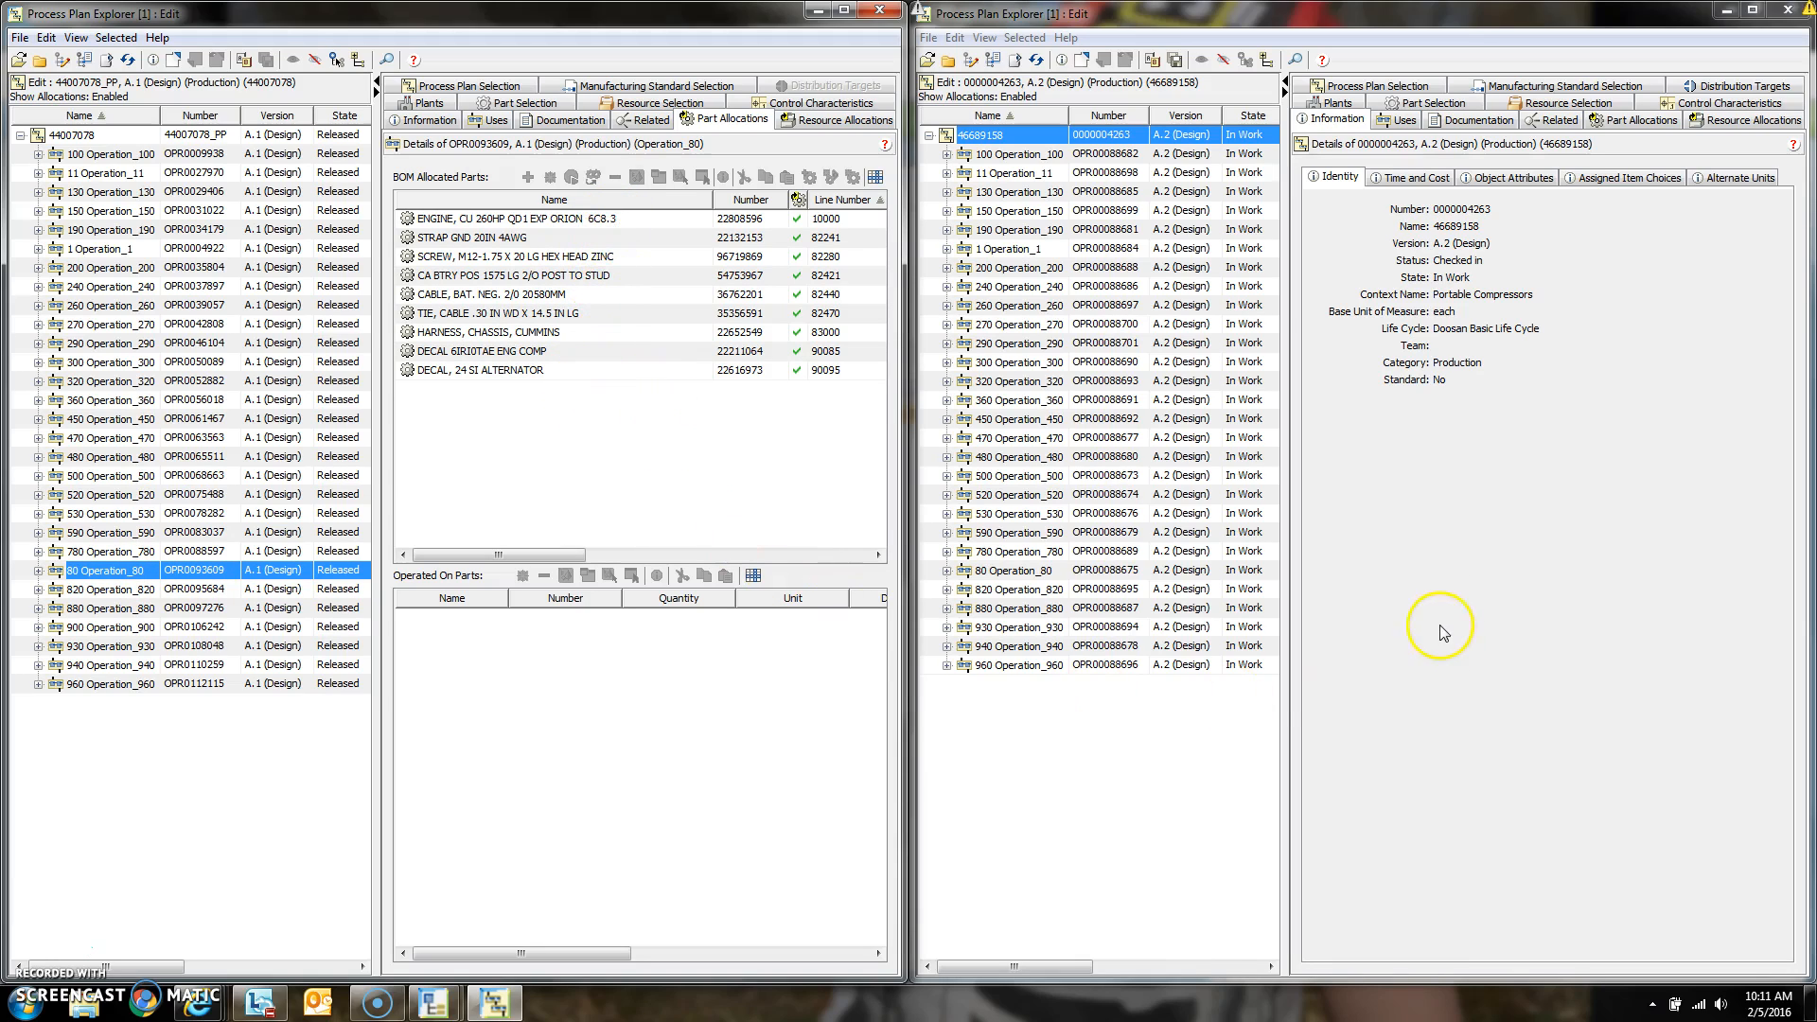
# Step: Check out Operation_80 of plan 46689158 and open the selection of BOM parts to allocate to it
pyautogui.click(1455, 600)
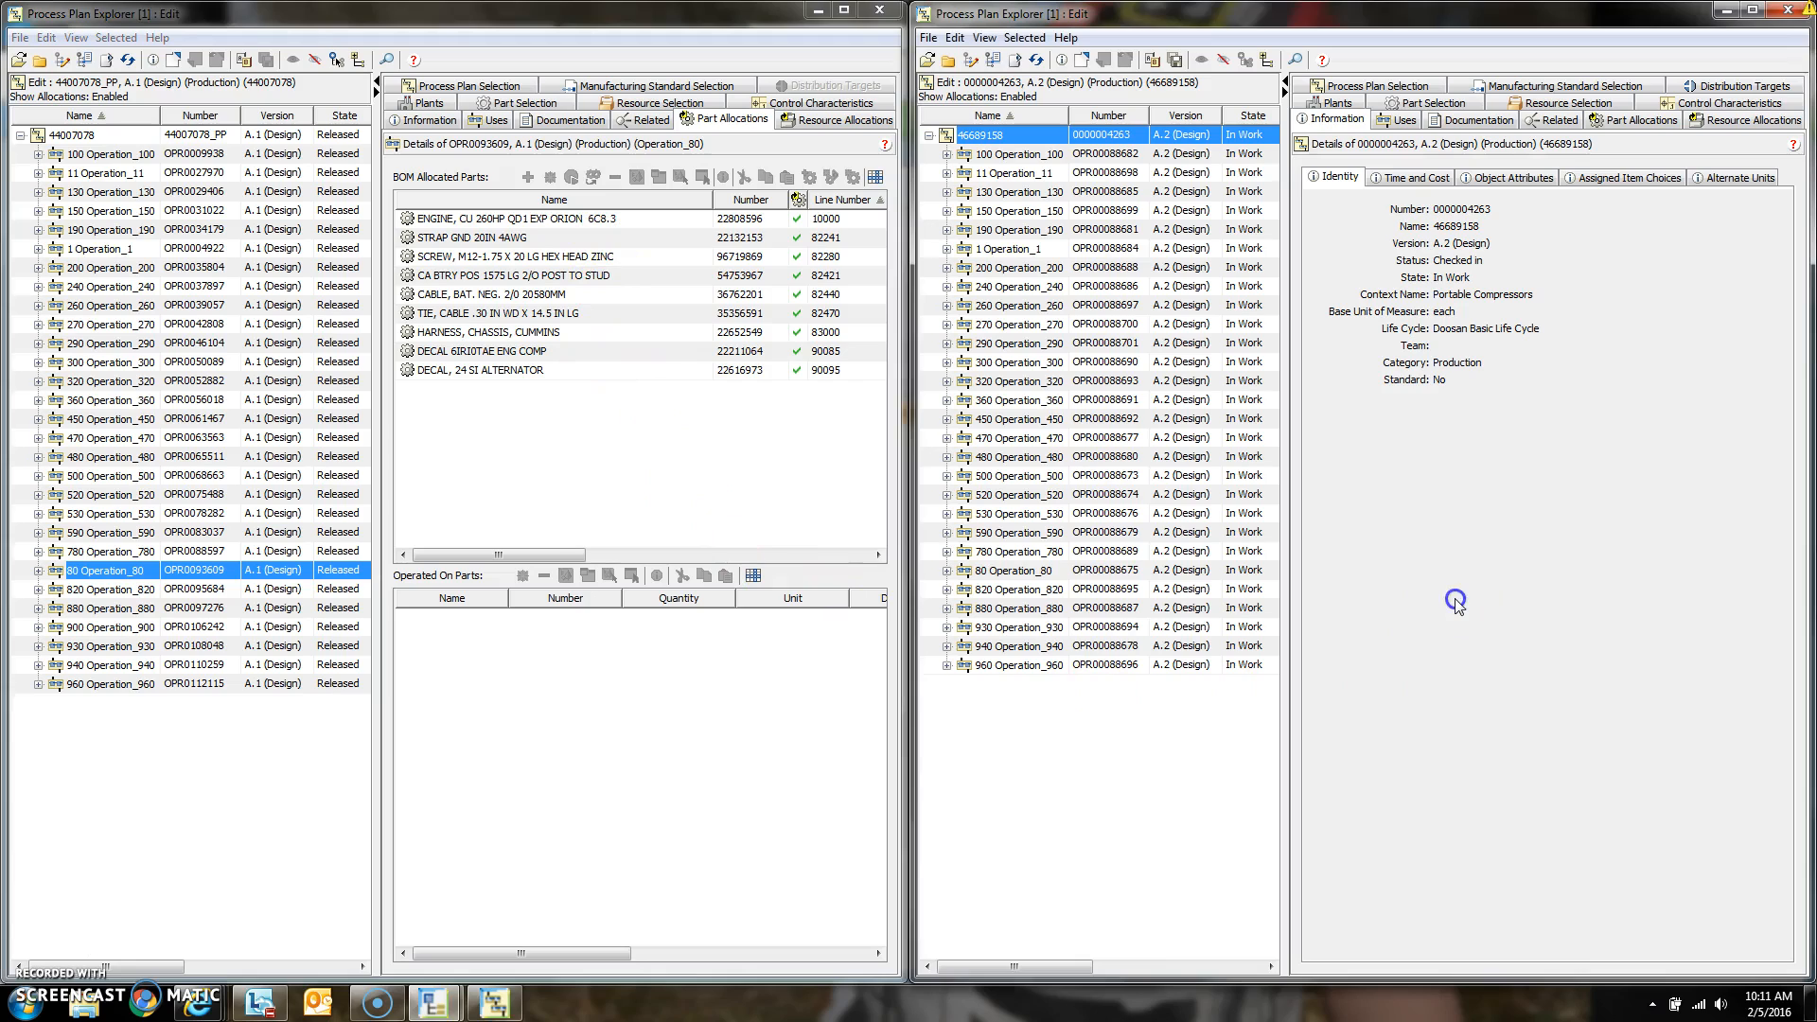
pyautogui.click(1013, 571)
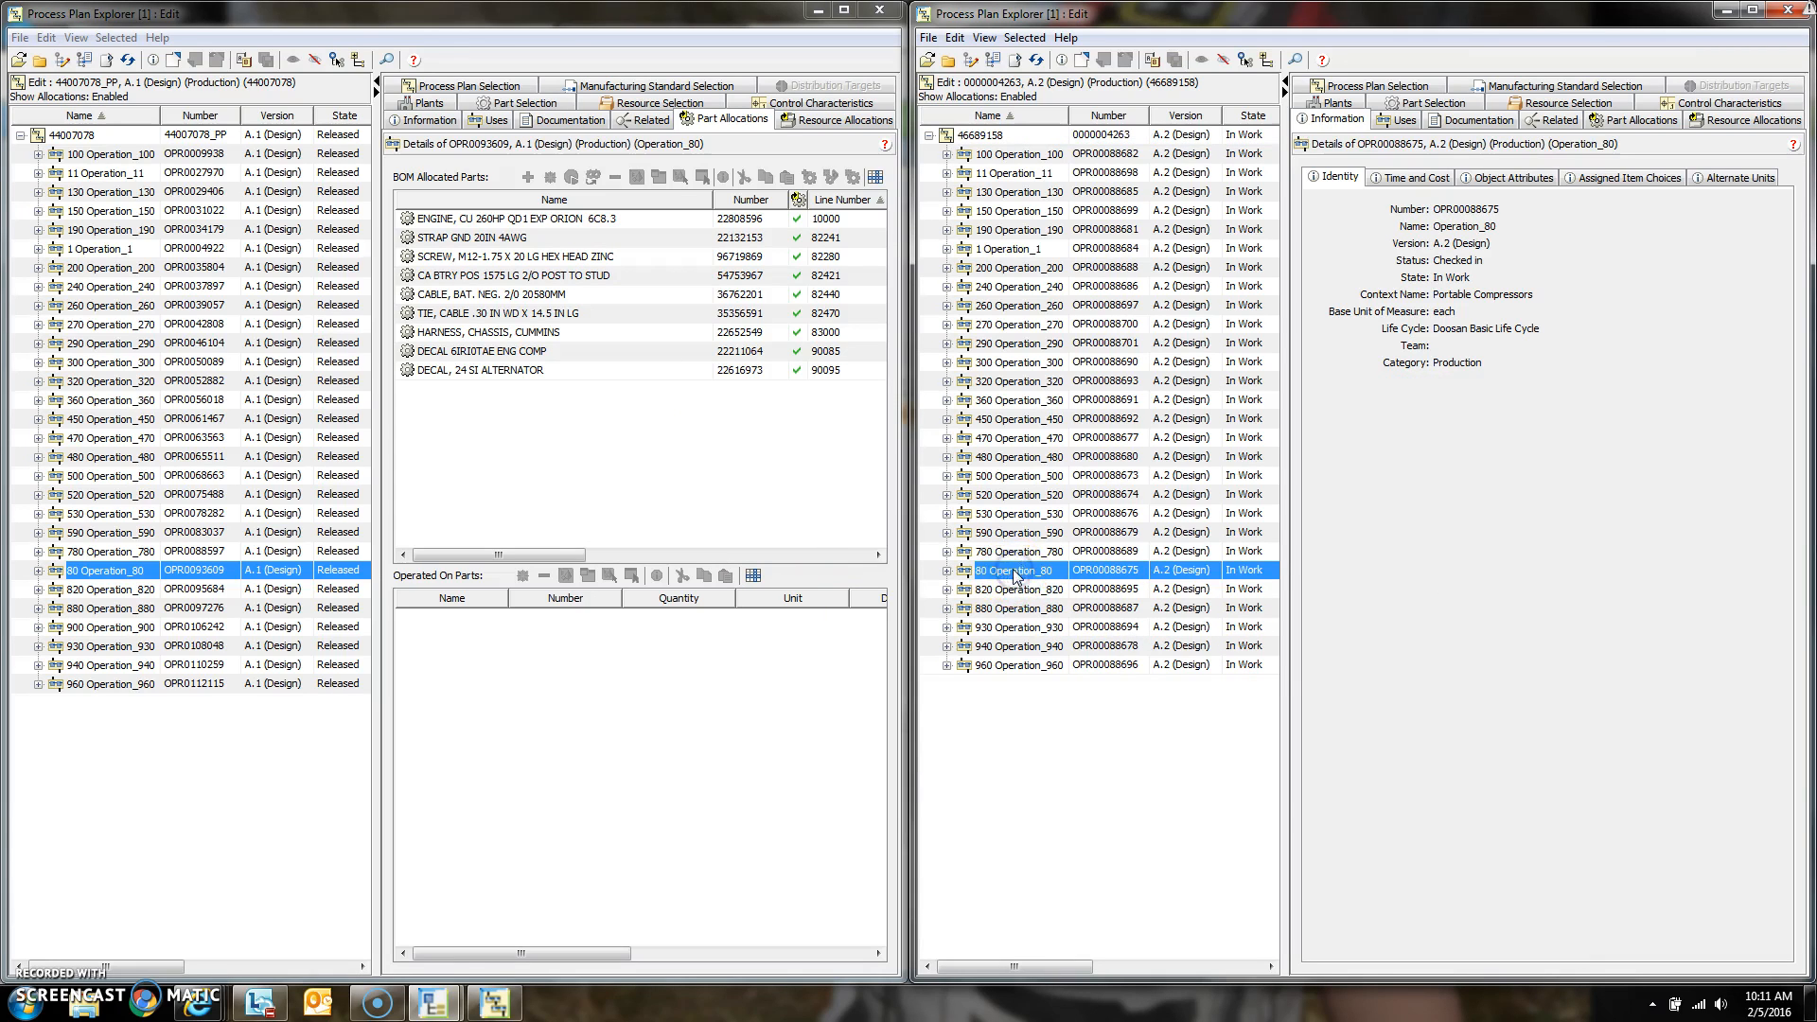
pyautogui.click(1082, 63)
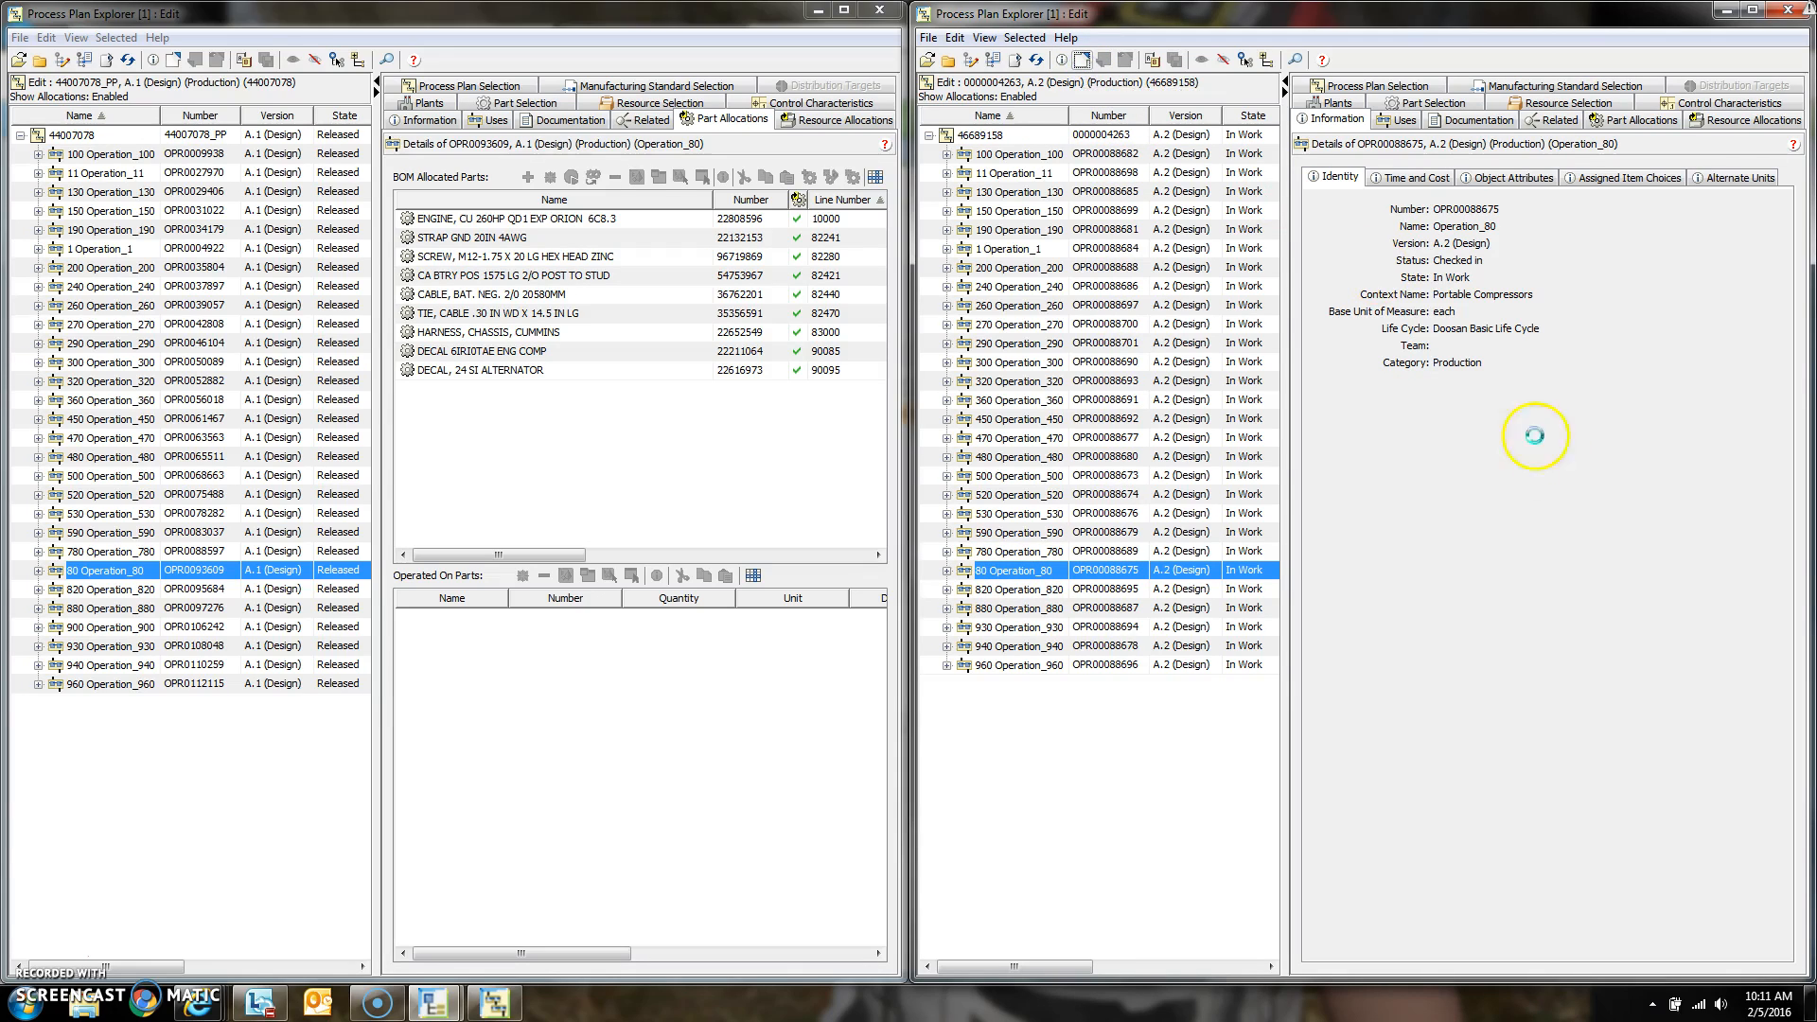
pyautogui.click(1635, 120)
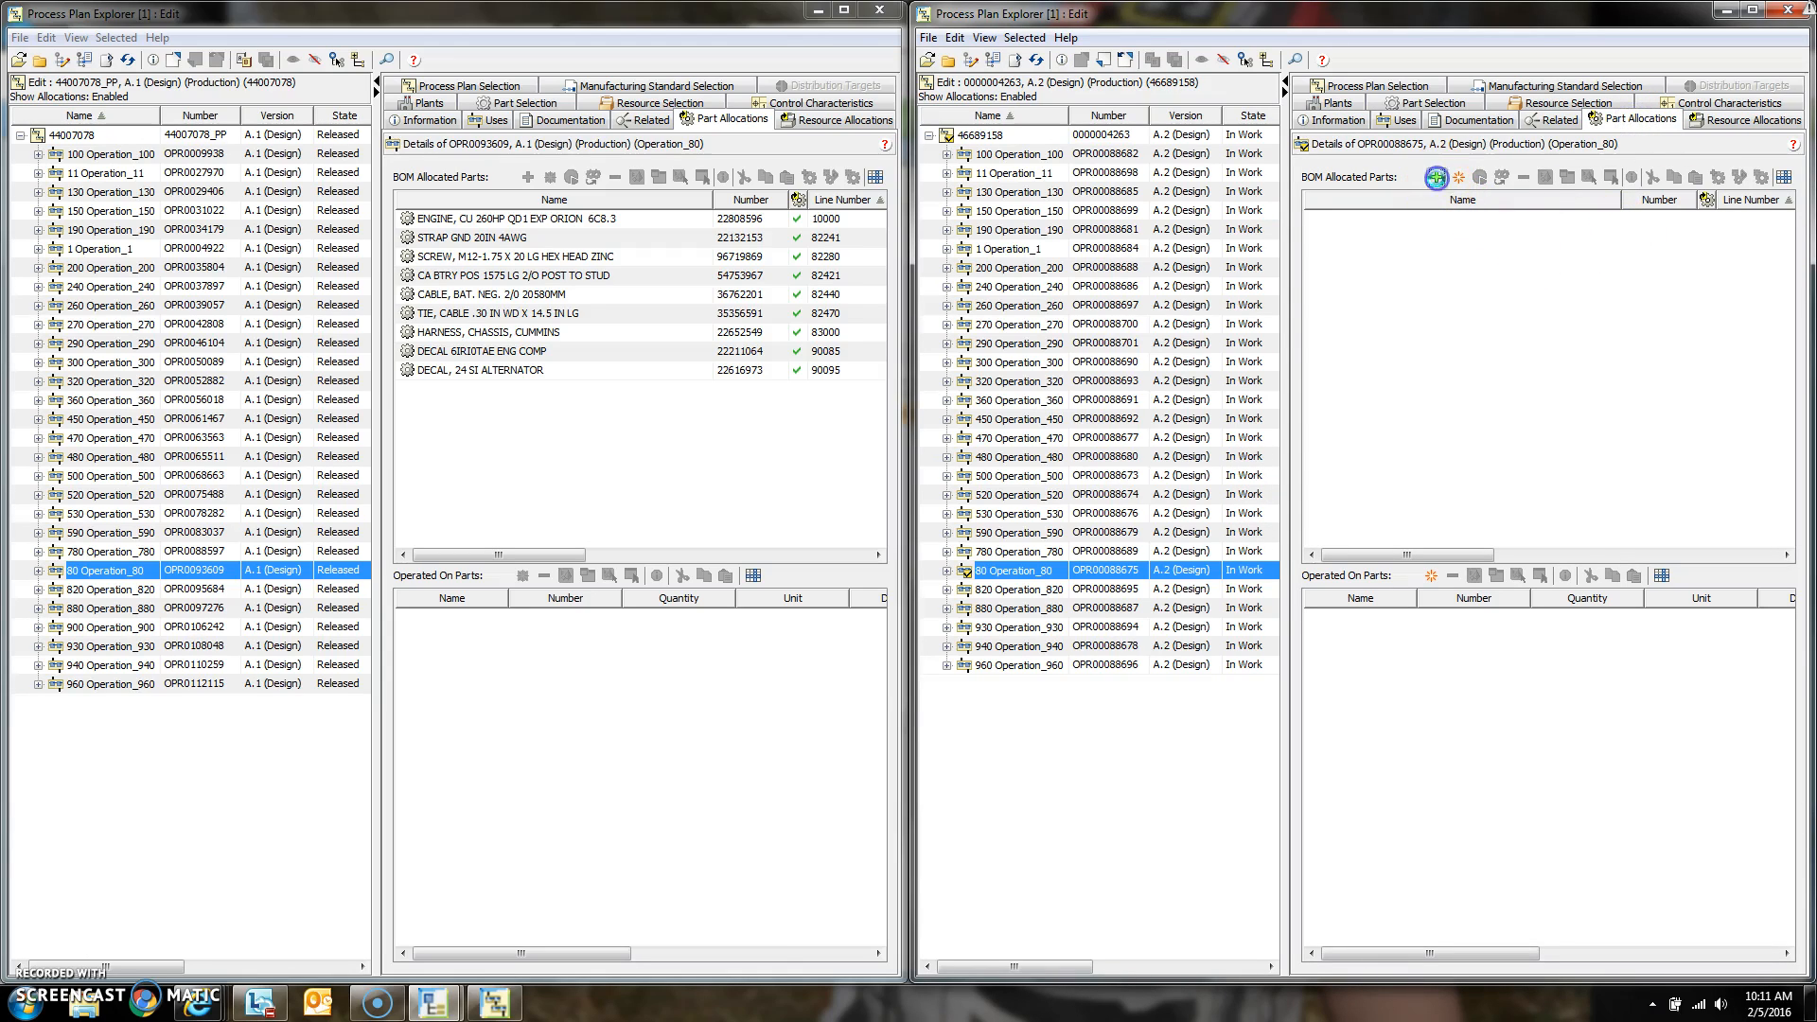
pyautogui.click(1437, 178)
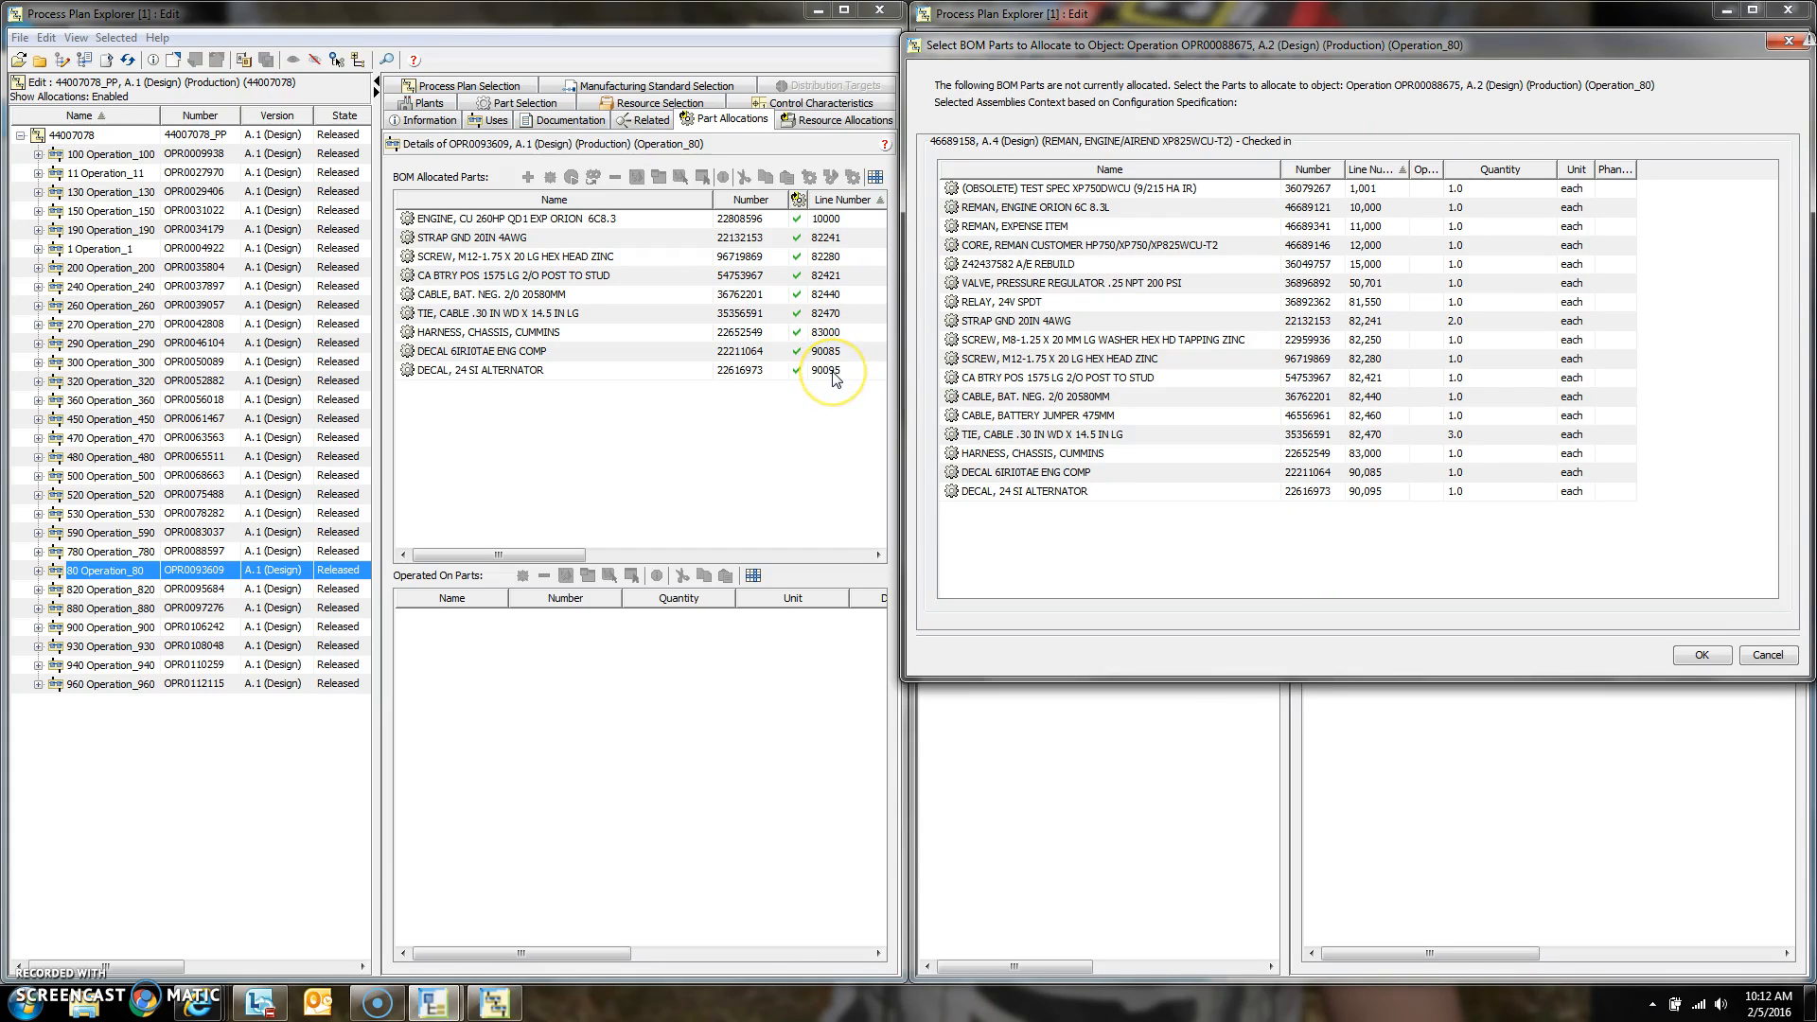
# Step: Allocate the REMAN engine ORION 6C 8.3L, ground strap, M12 screw, positive and negative battery cables, cable tie, chassis harness and two decals to Operation_80
pyautogui.click(1105, 212)
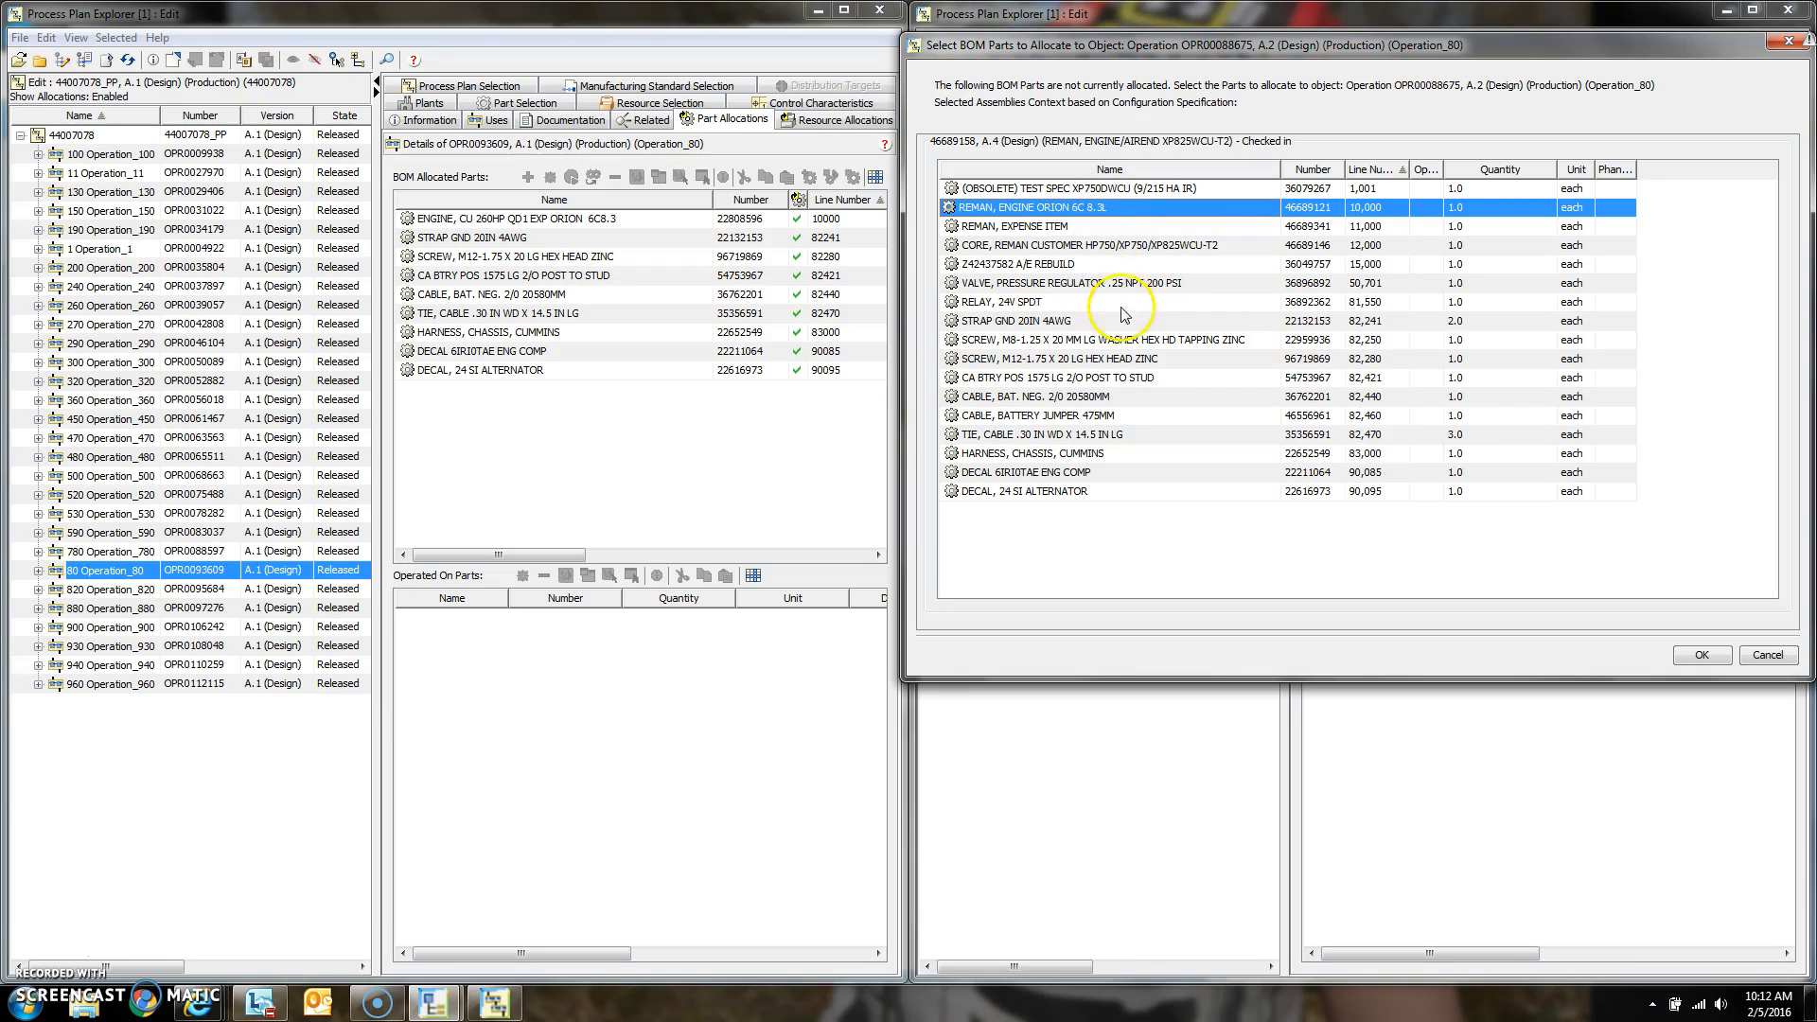
pyautogui.keyDown('ctrl'); pyautogui.click(1085, 324); pyautogui.keyUp('ctrl')
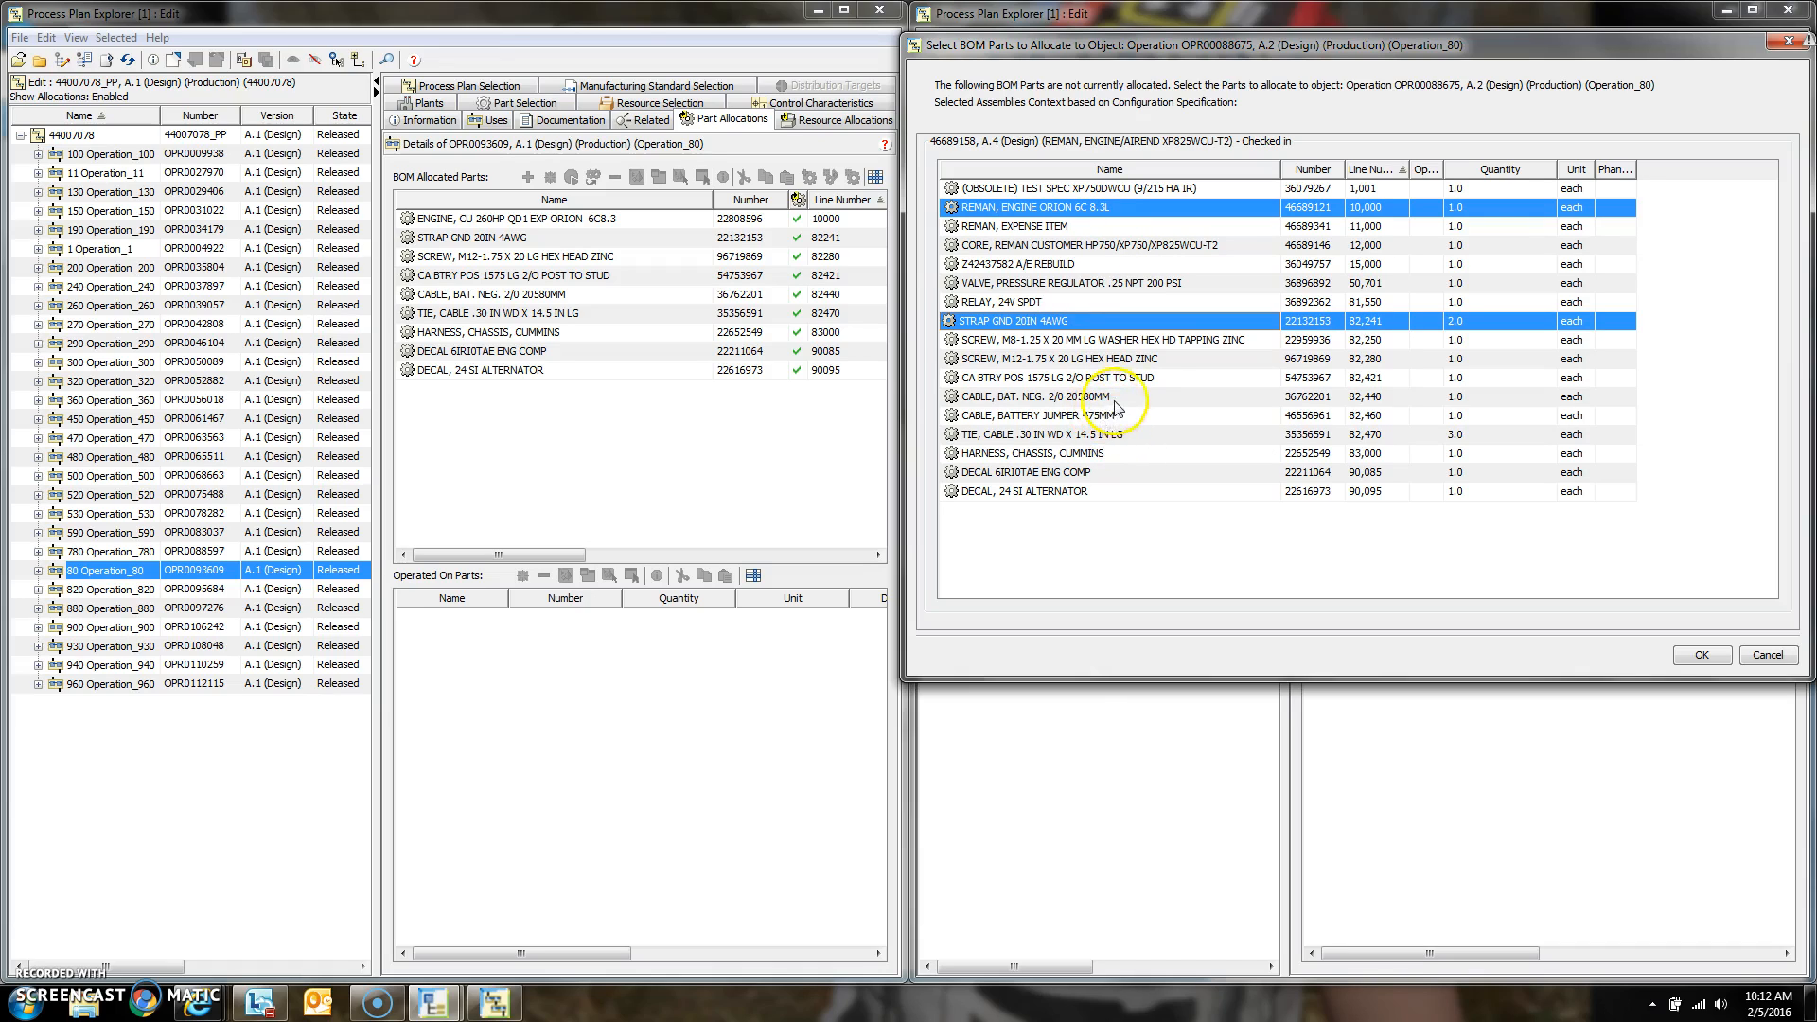
pyautogui.keyDown('ctrl'); pyautogui.click(1074, 362); pyautogui.keyUp('ctrl')
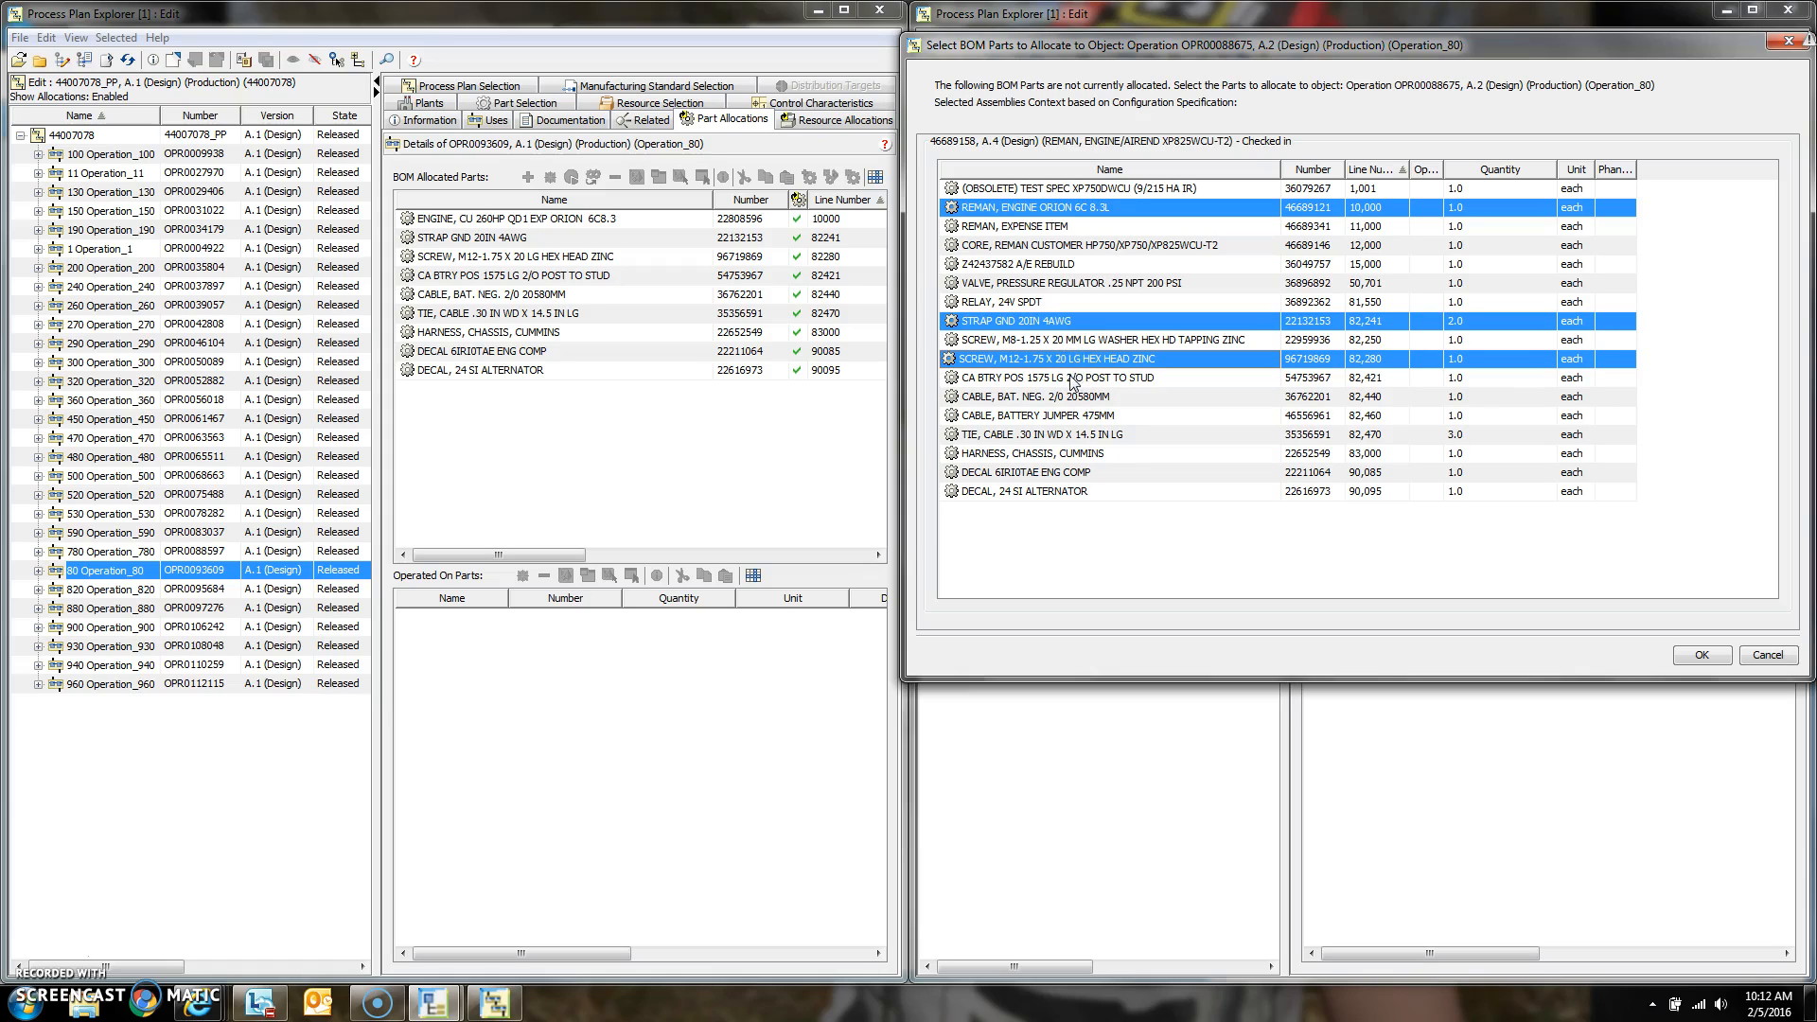
pyautogui.keyDown('ctrl'); pyautogui.click(1073, 380); pyautogui.keyUp('ctrl')
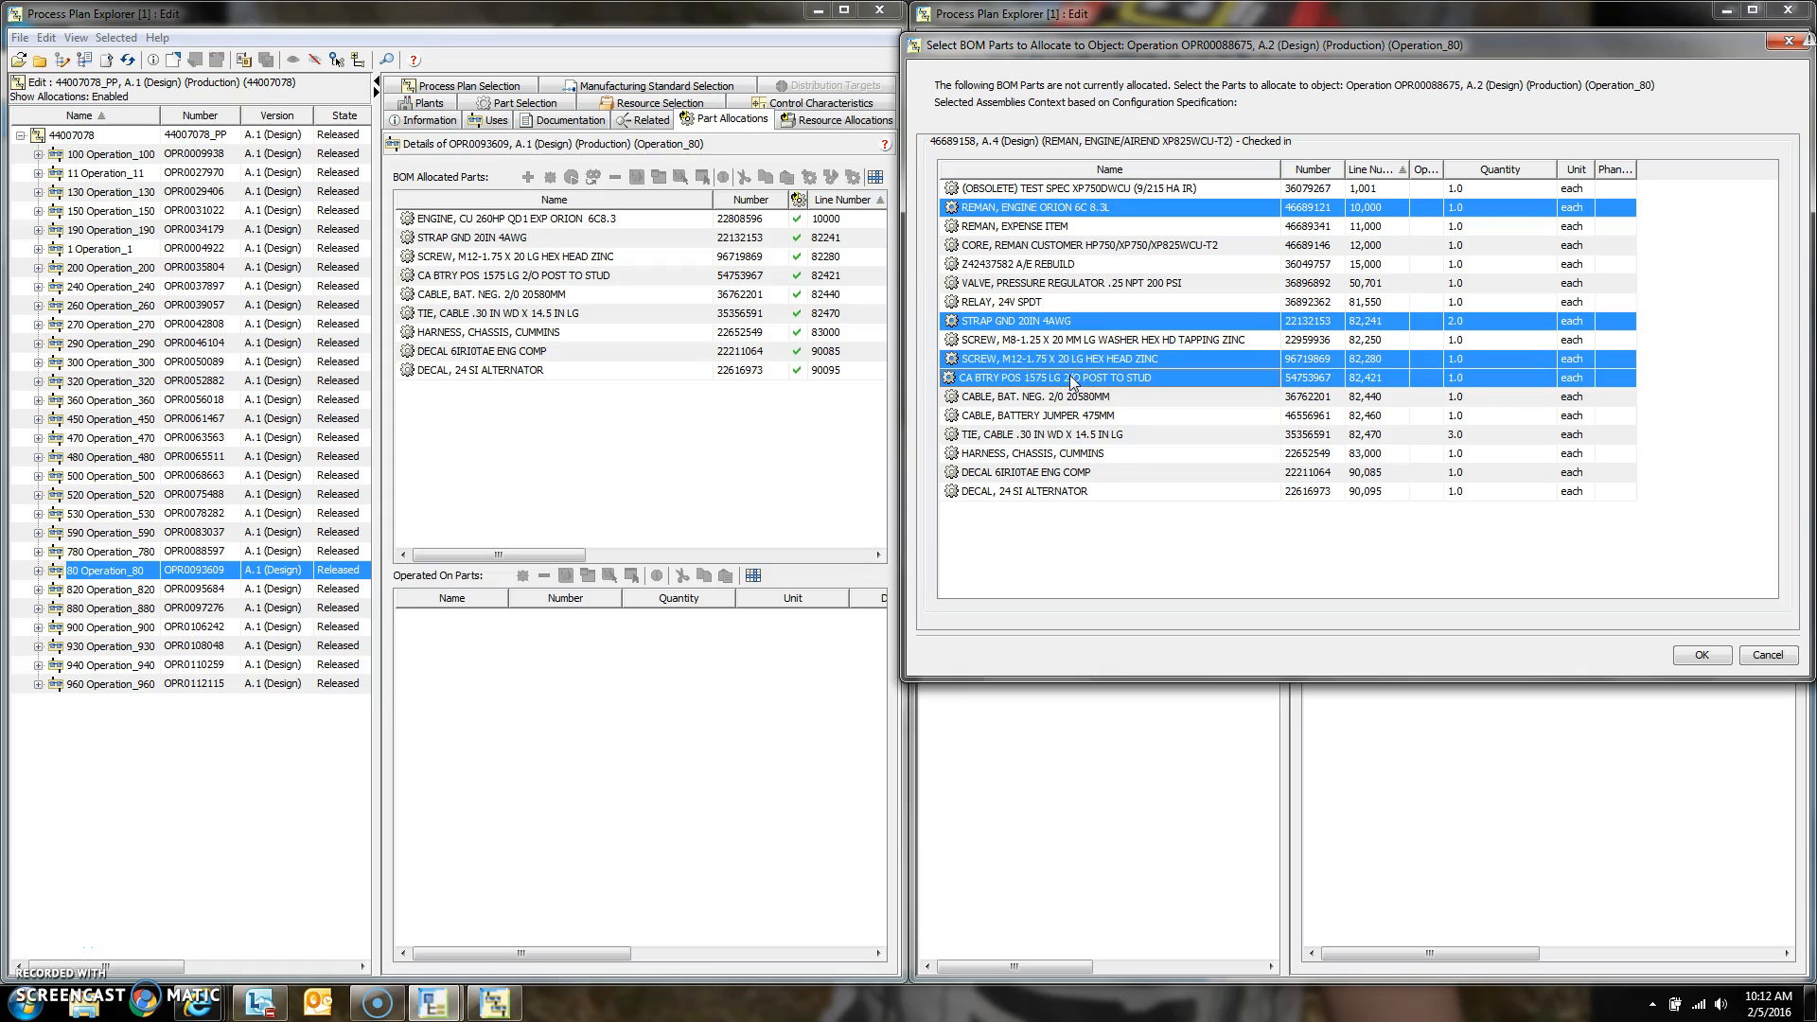
pyautogui.keyDown('ctrl'); pyautogui.click(1057, 400); pyautogui.keyUp('ctrl')
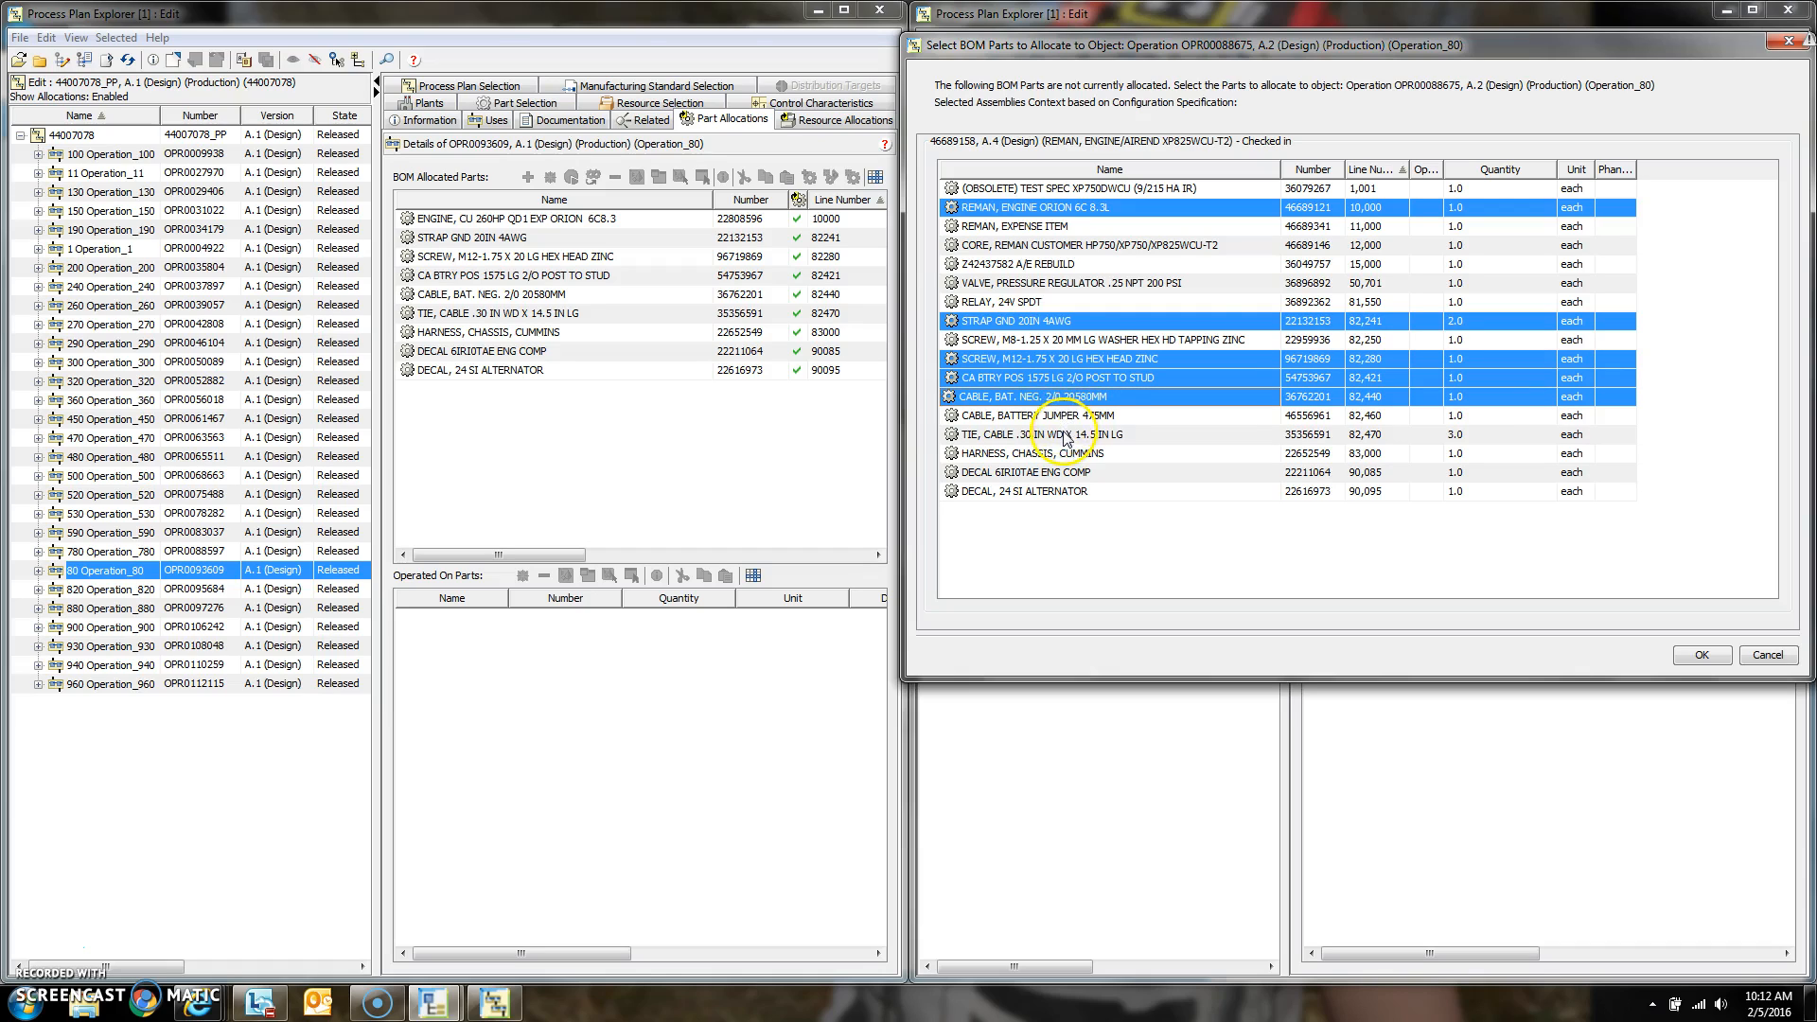
pyautogui.keyDown('ctrl'); pyautogui.click(1066, 435); pyautogui.keyUp('ctrl')
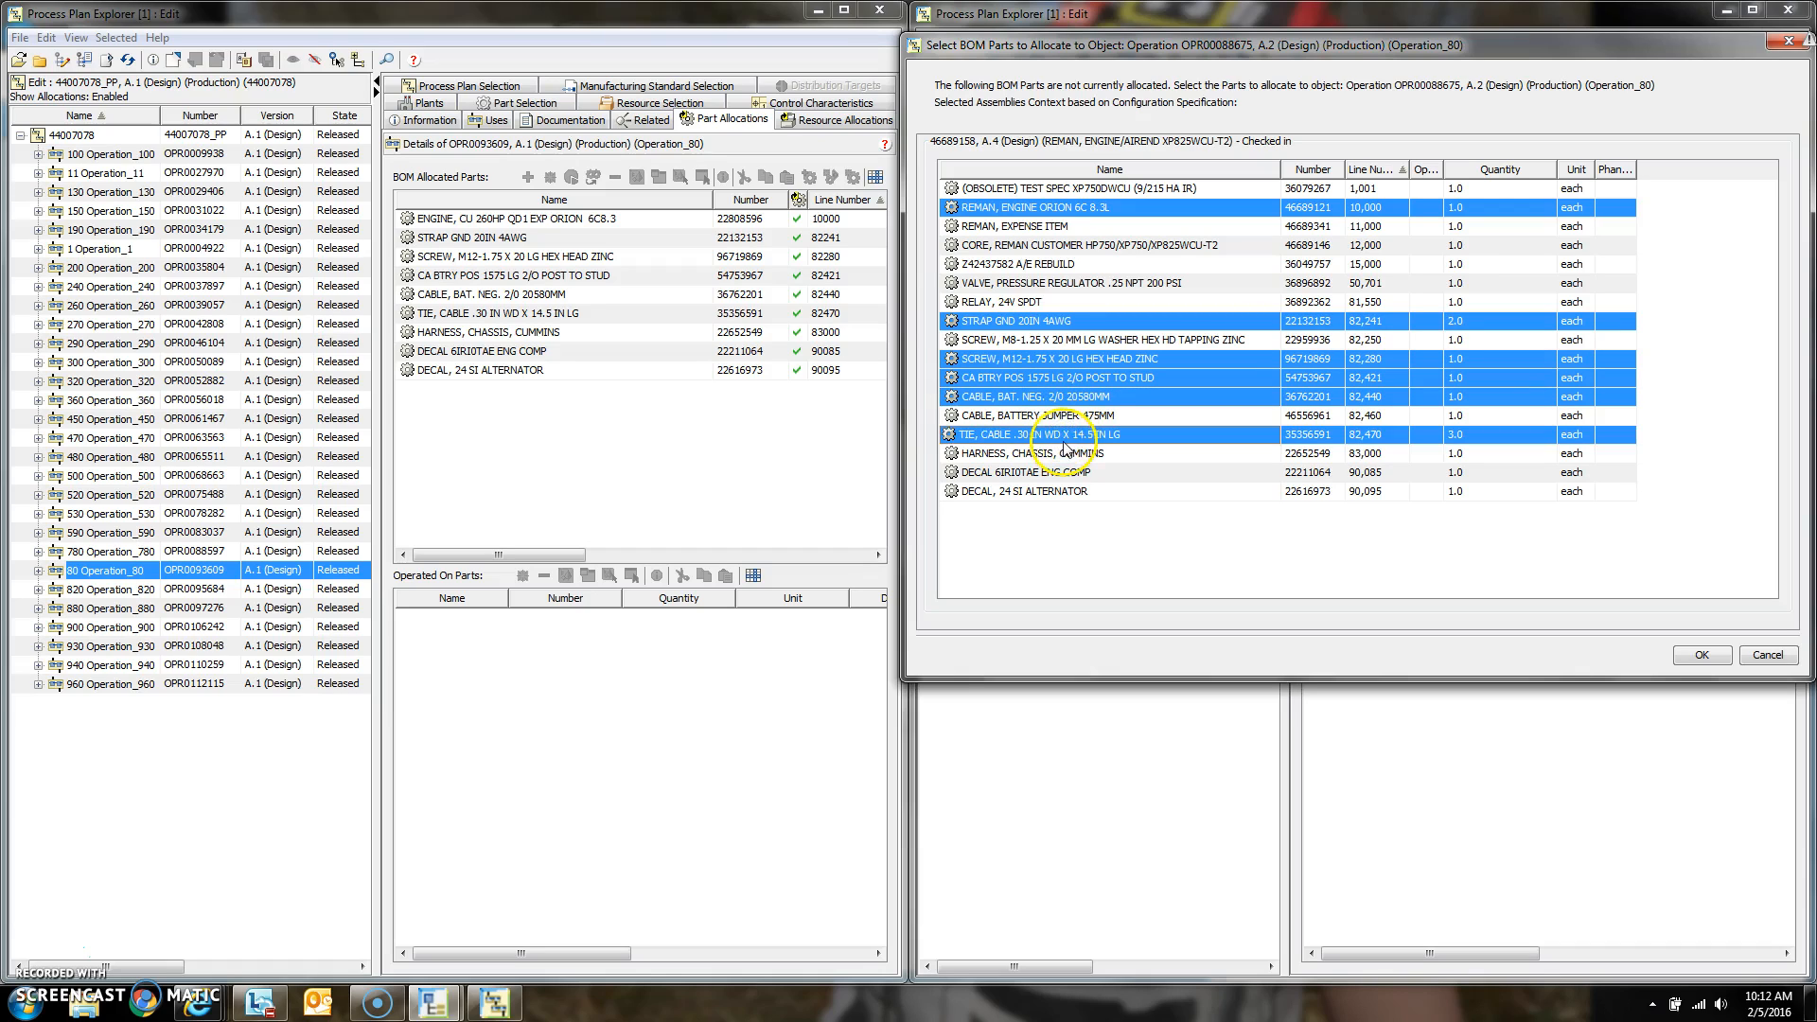
pyautogui.keyDown('ctrl'); pyautogui.click(1066, 454); pyautogui.keyUp('ctrl')
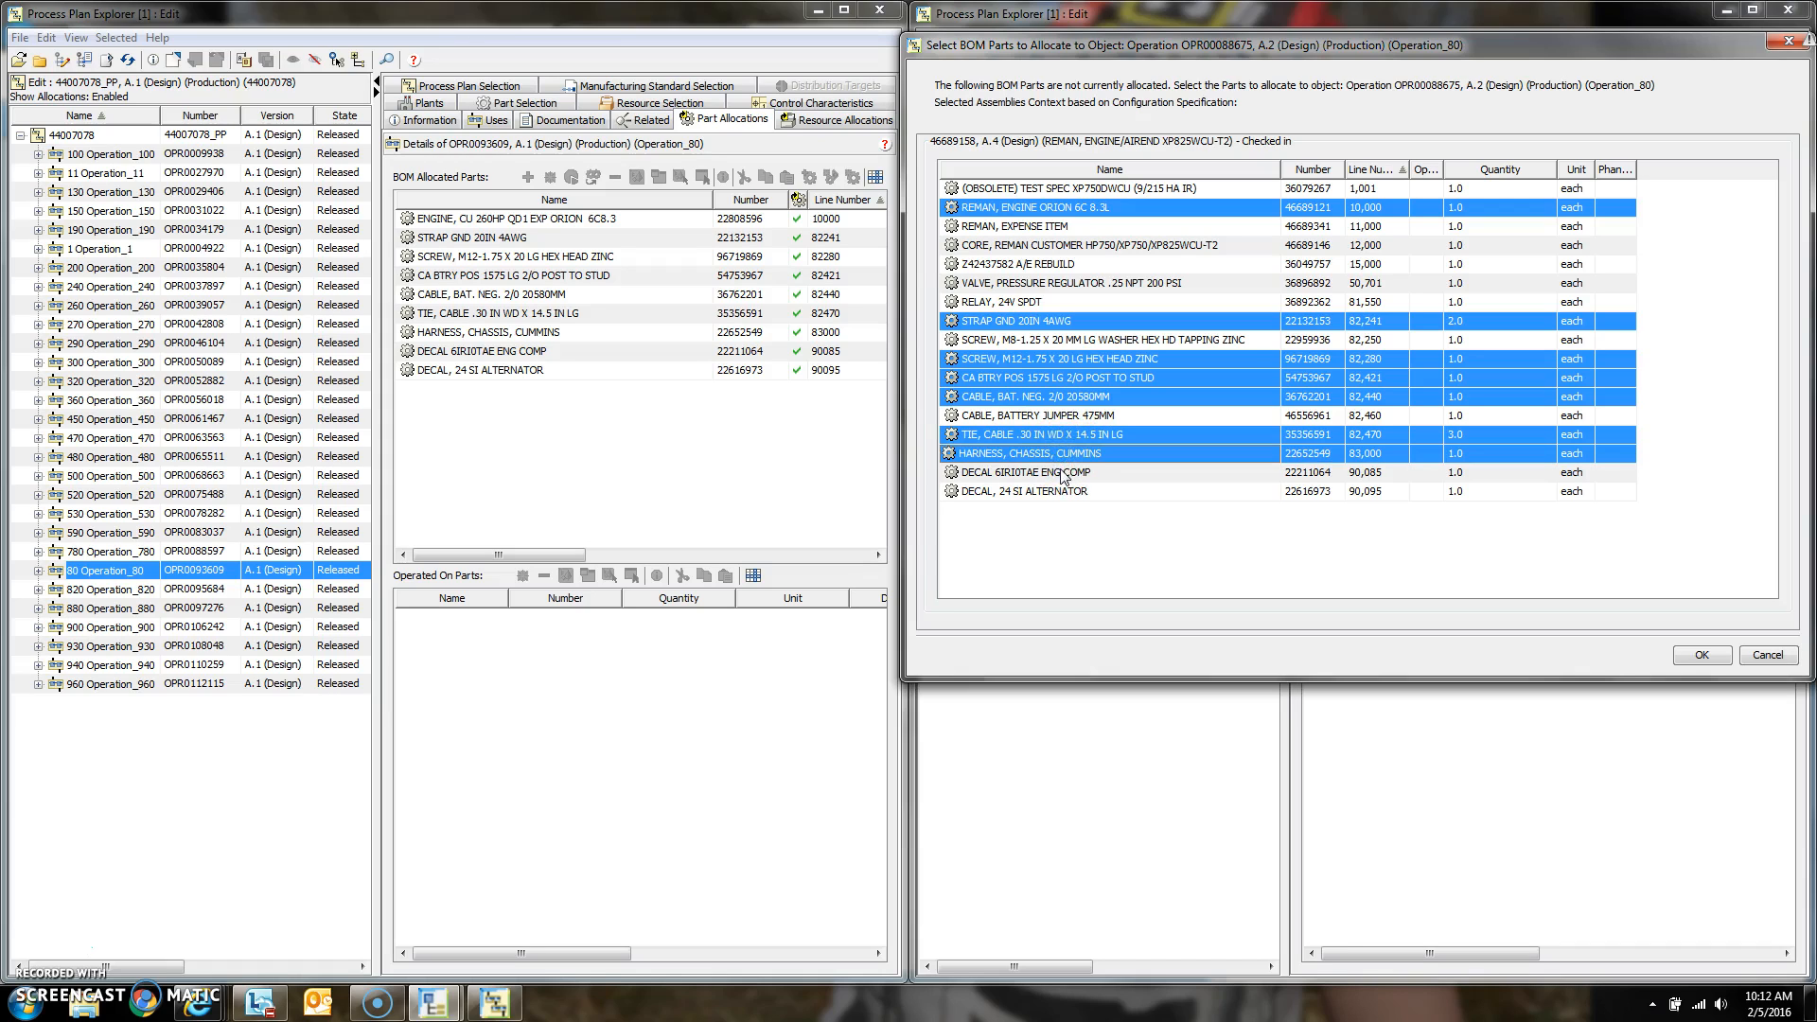
pyautogui.keyDown('ctrl'); pyautogui.click(1054, 473); pyautogui.keyUp('ctrl')
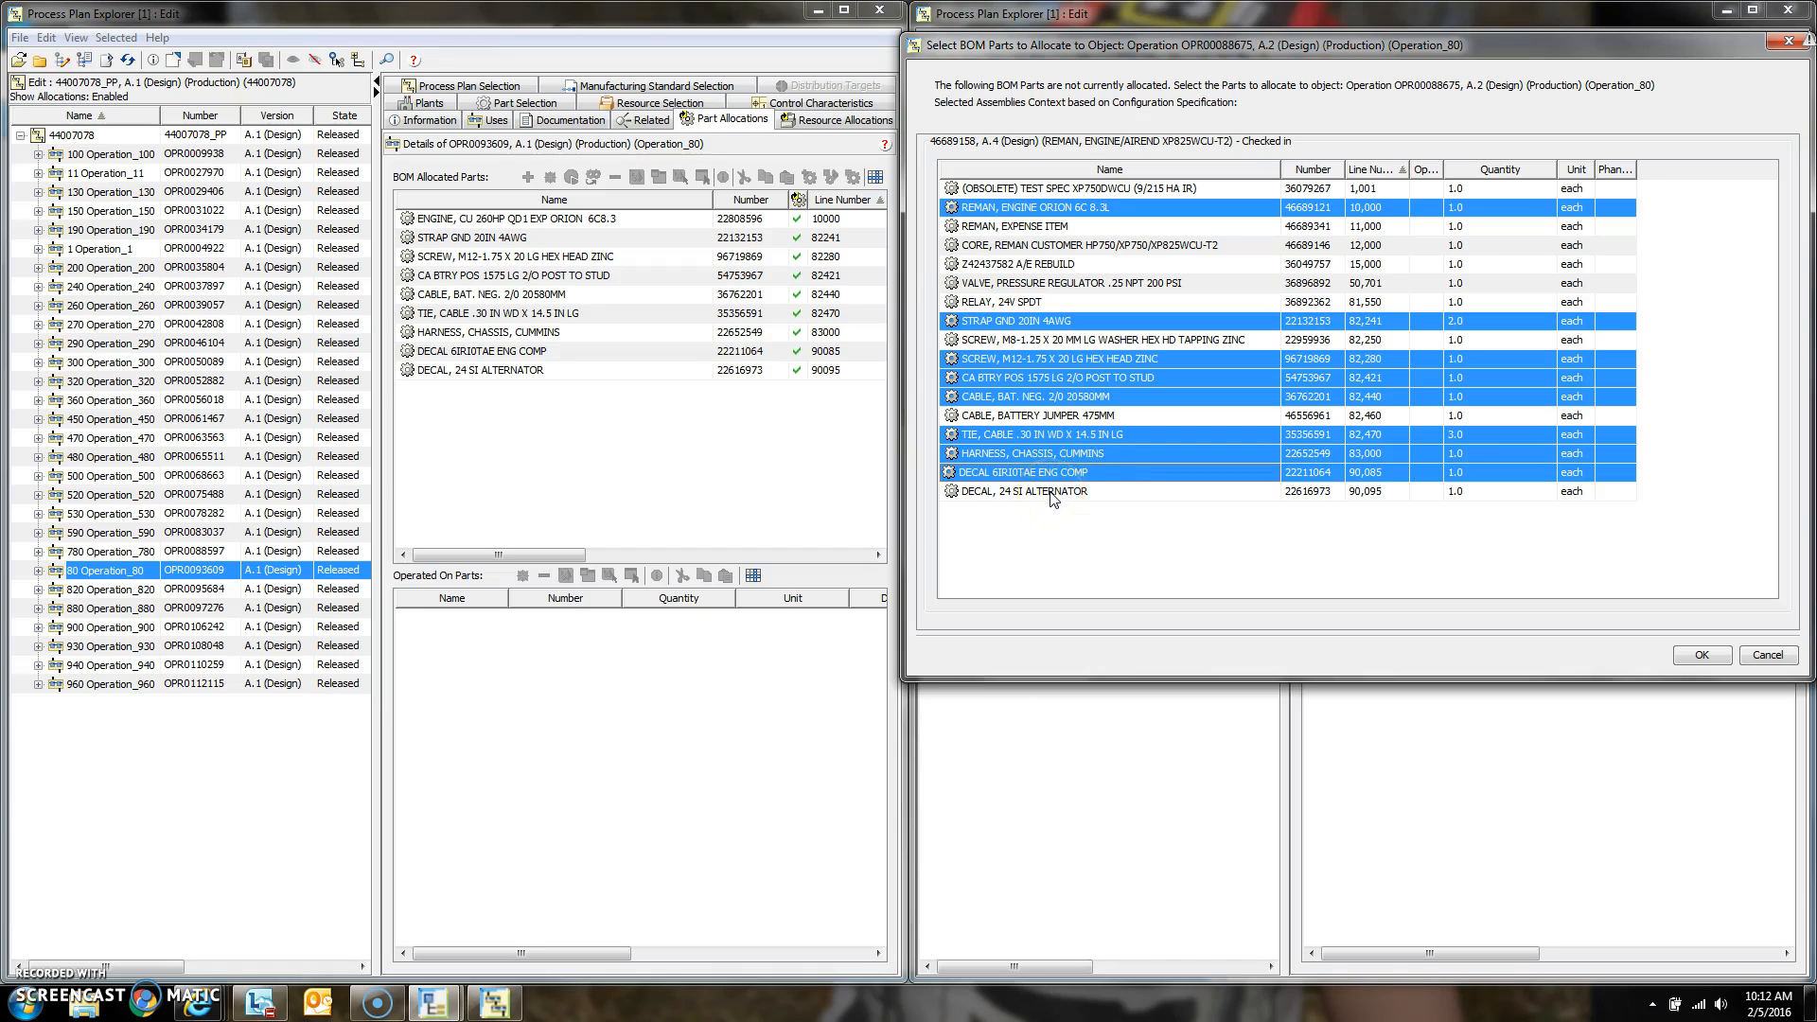
pyautogui.keyDown('ctrl'); pyautogui.click(1054, 493); pyautogui.keyUp('ctrl')
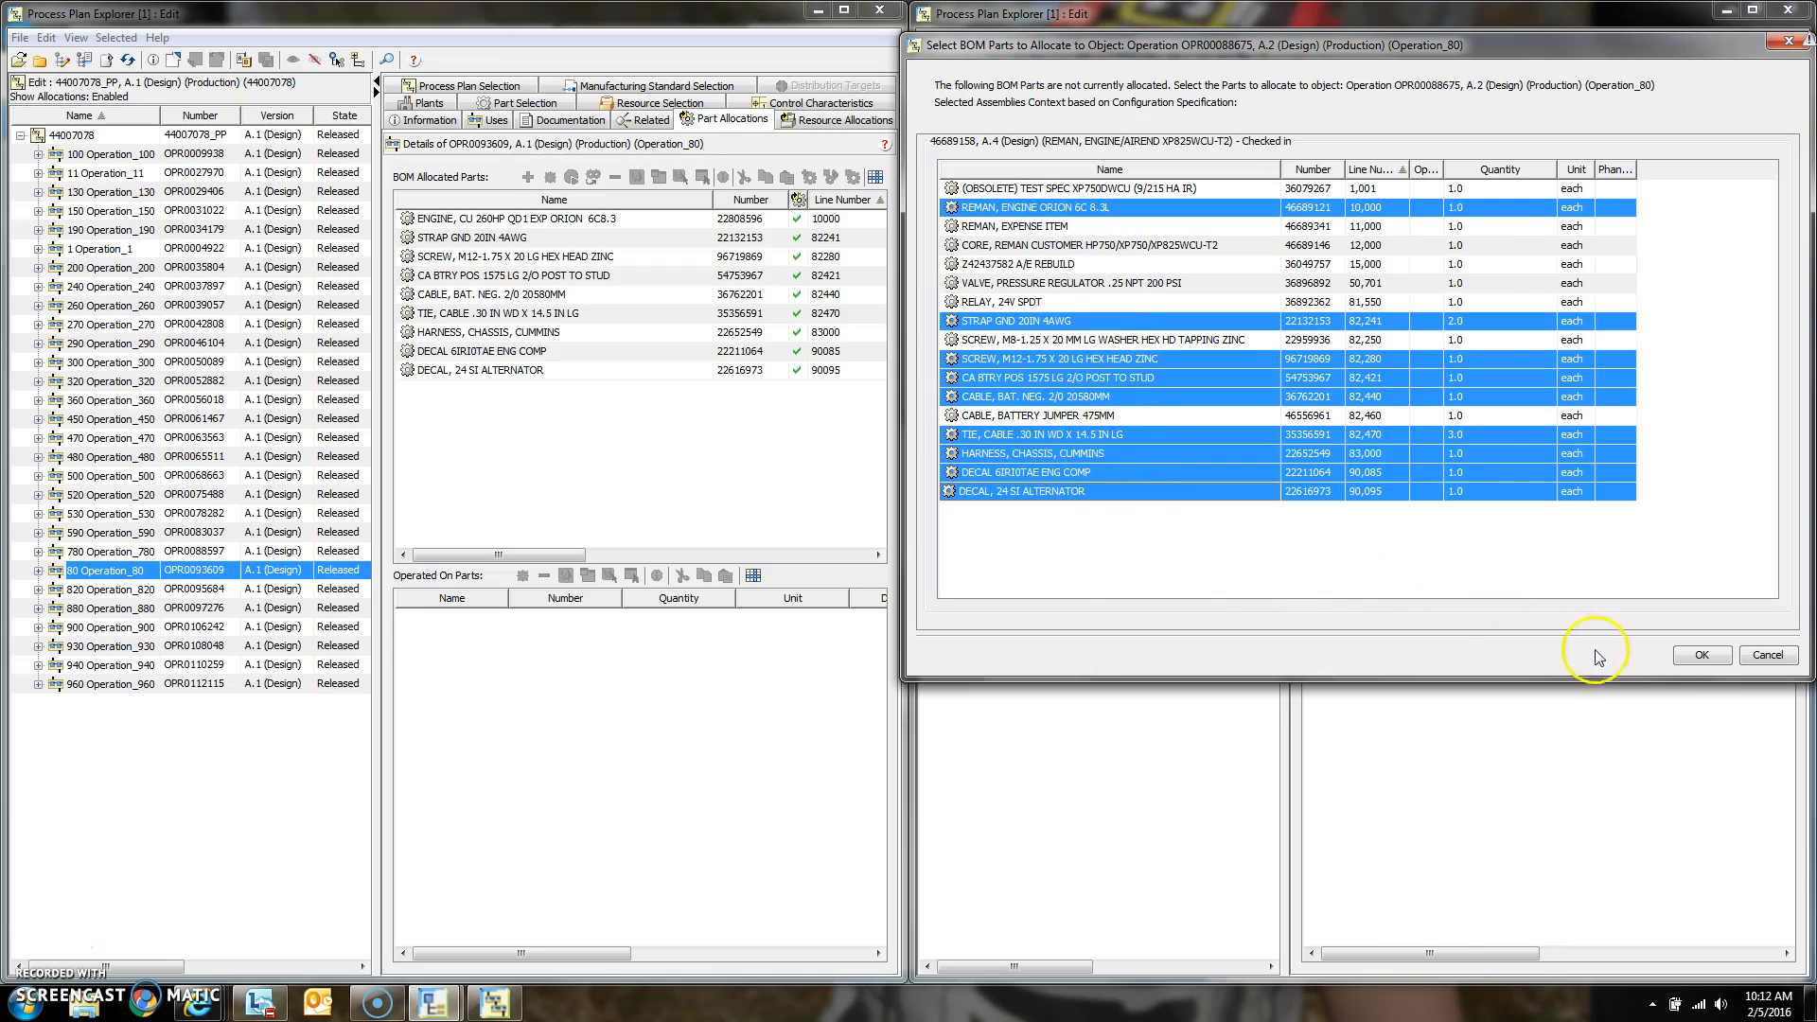
pyautogui.click(1704, 657)
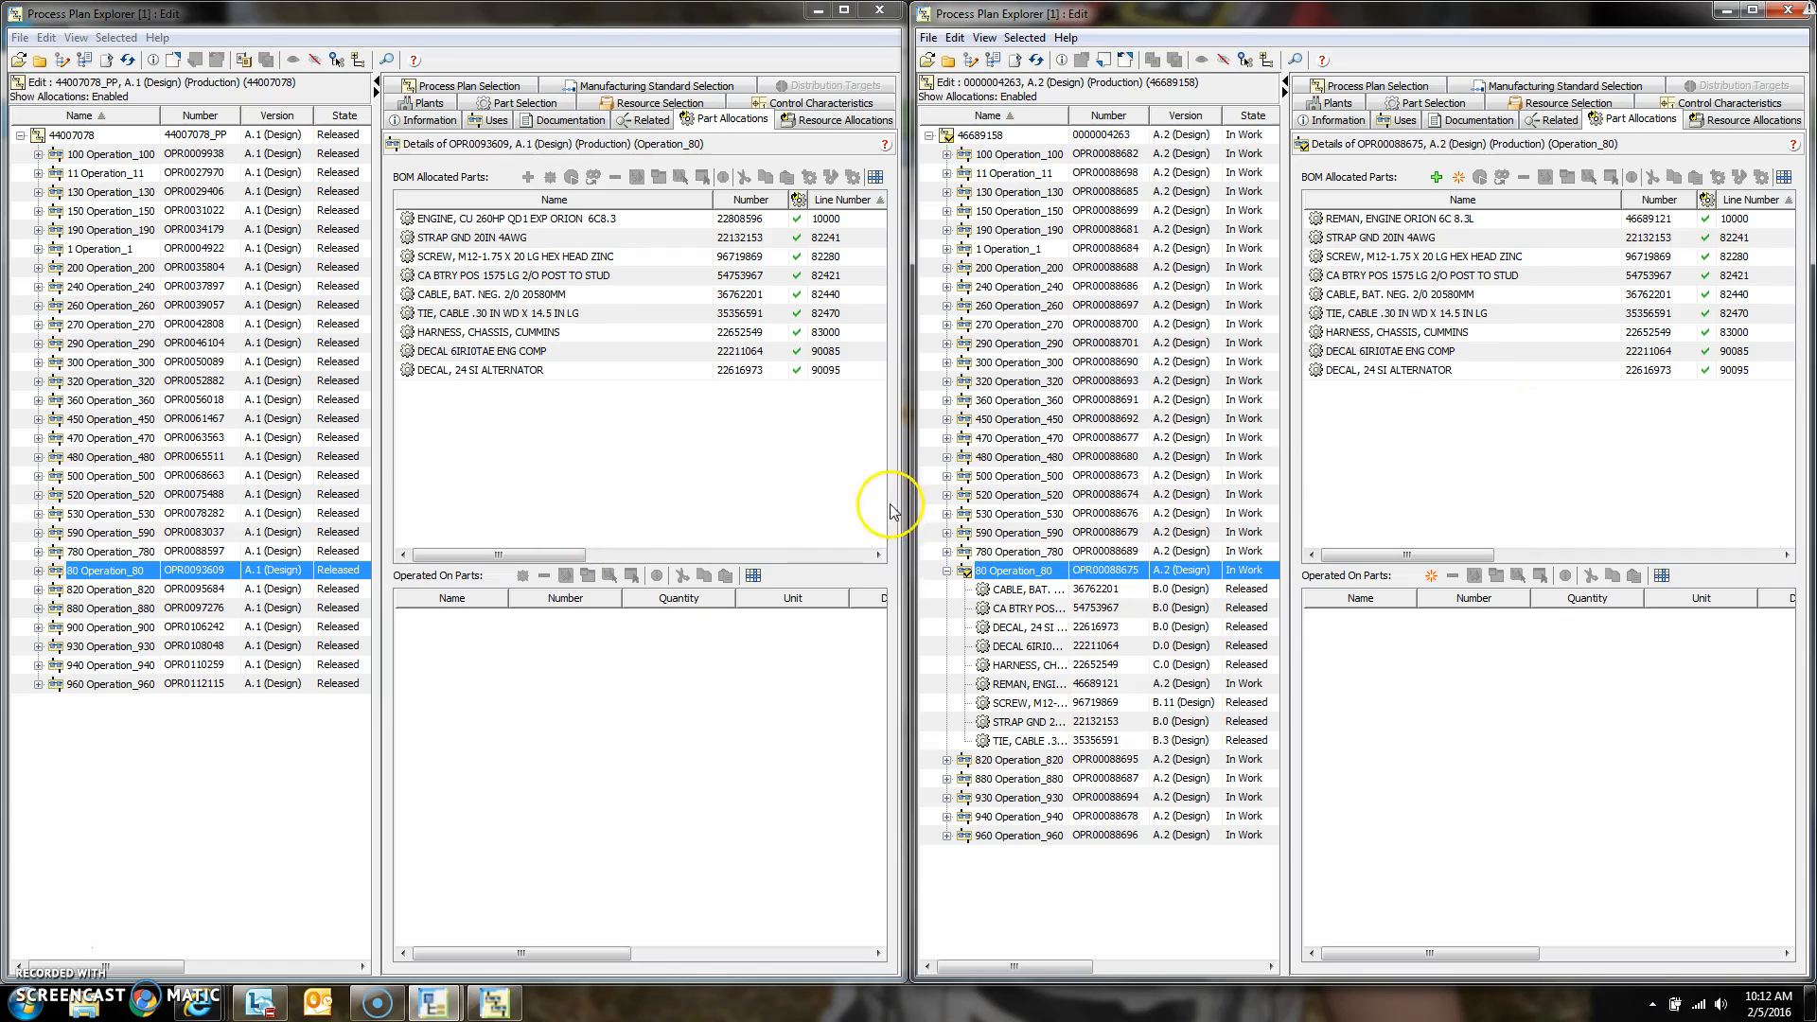
# Step: Check the part allocations of plan 44007078's operations one by one, from Operation_780 up the list to Operation_470
pyautogui.click(619, 473)
pyautogui.click(129, 552)
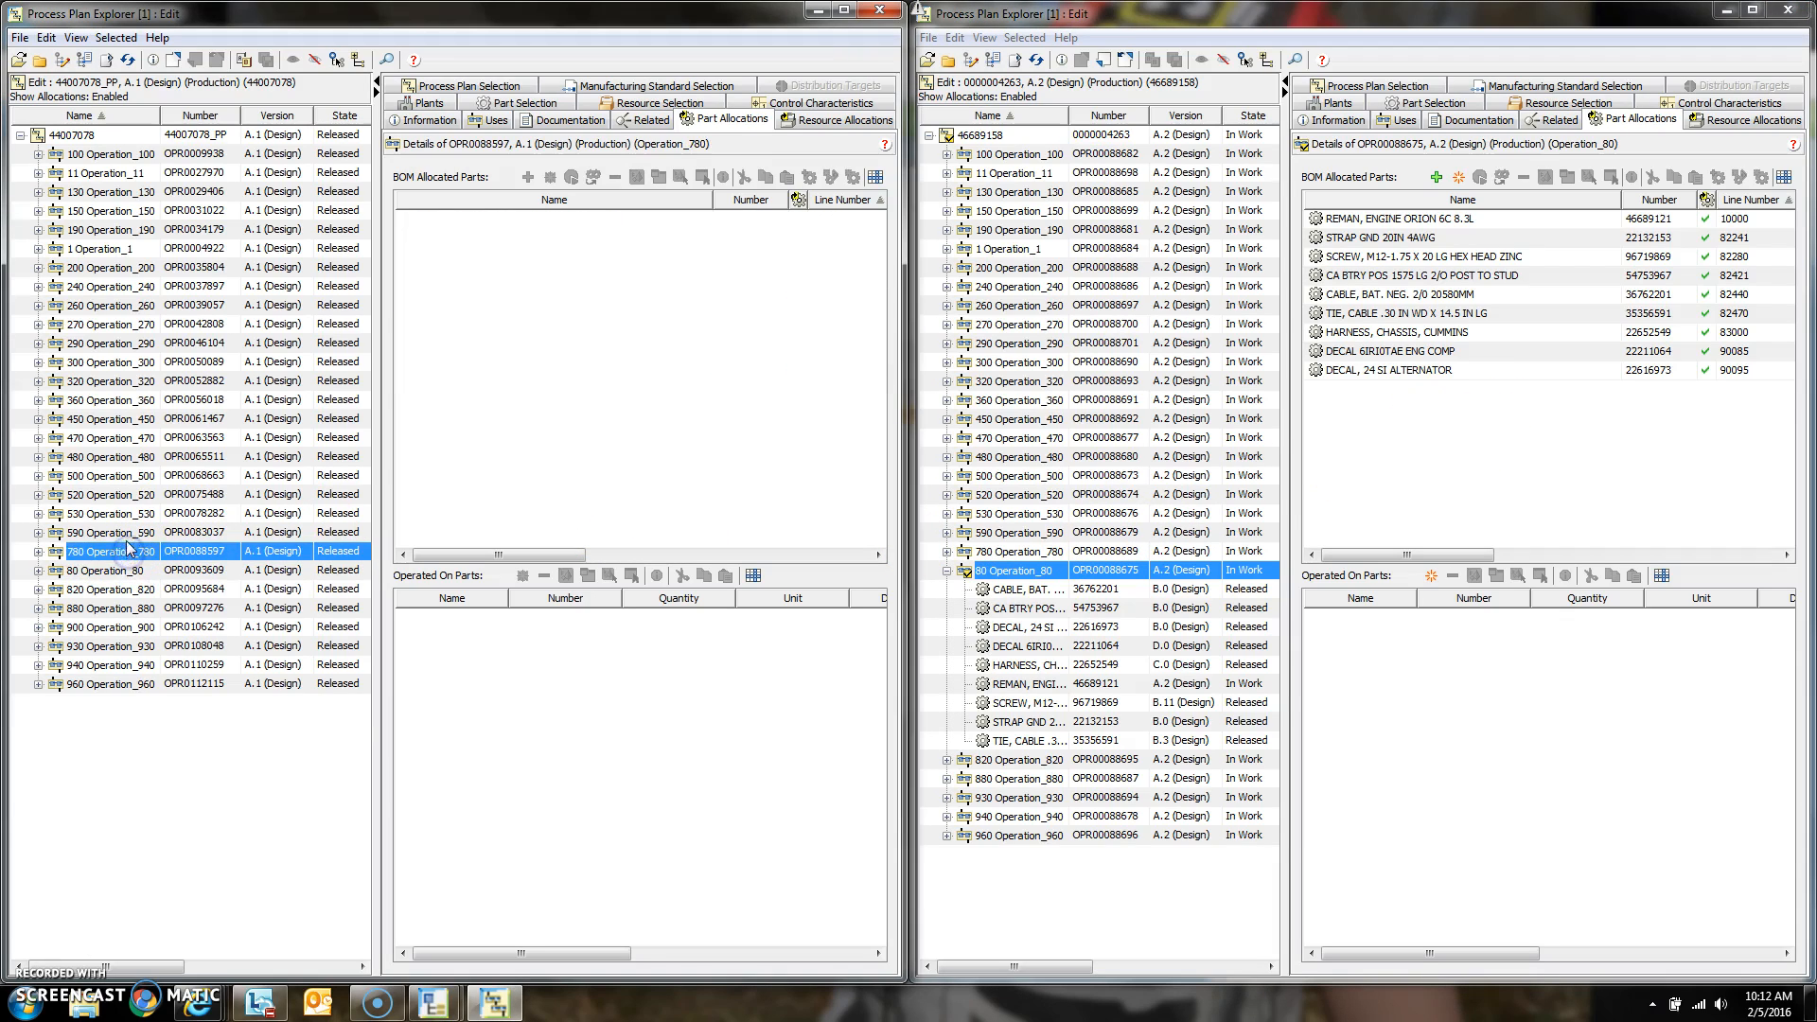
pyautogui.click(129, 534)
pyautogui.click(127, 513)
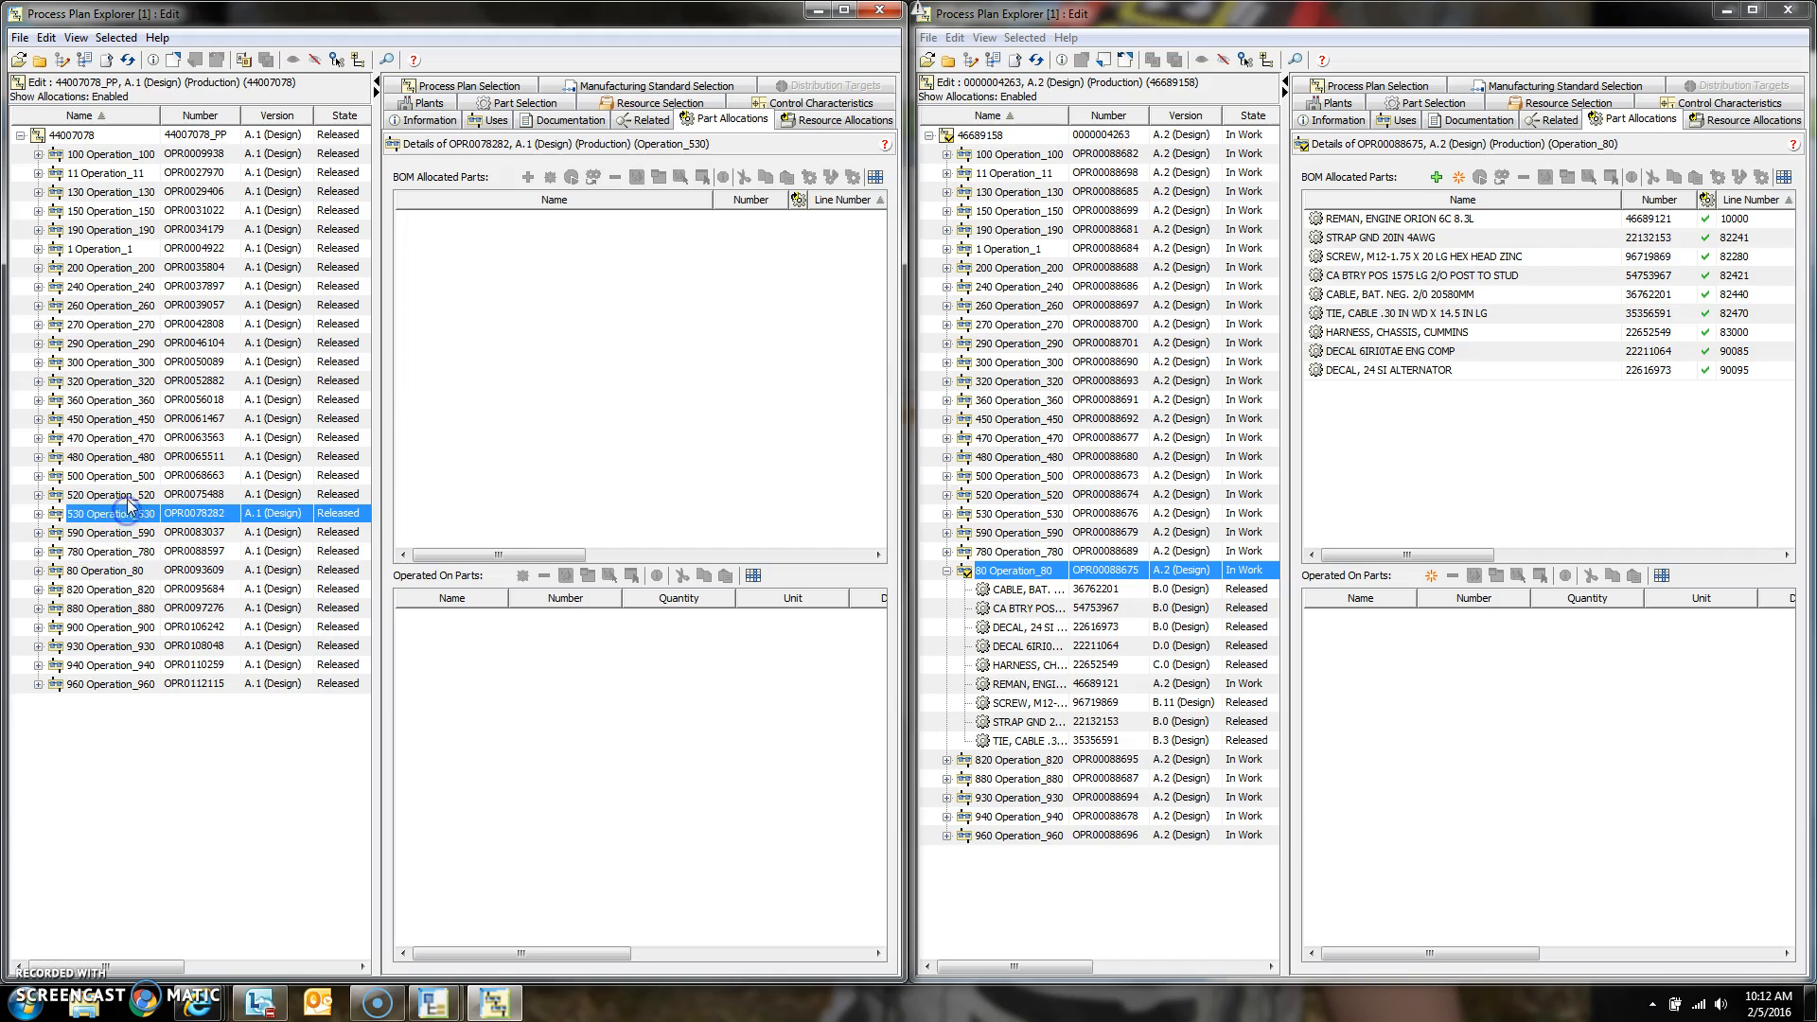
pyautogui.click(129, 496)
pyautogui.click(132, 477)
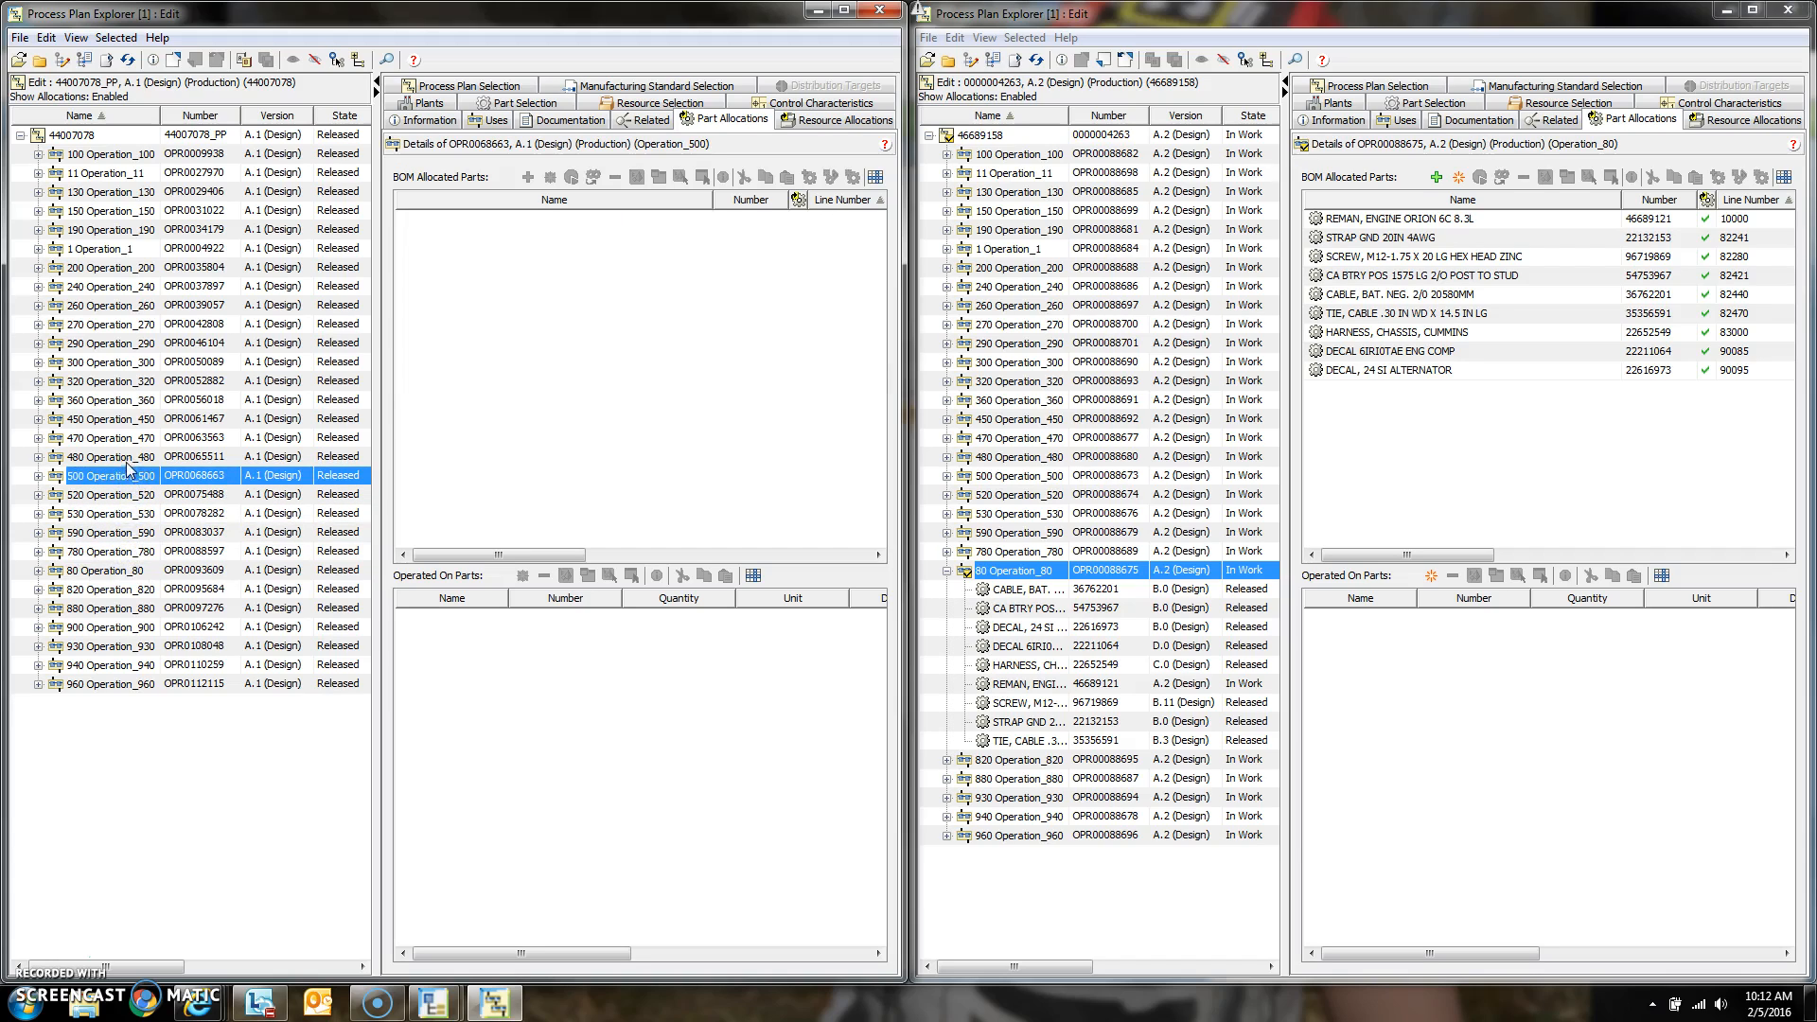
pyautogui.click(127, 458)
pyautogui.click(124, 439)
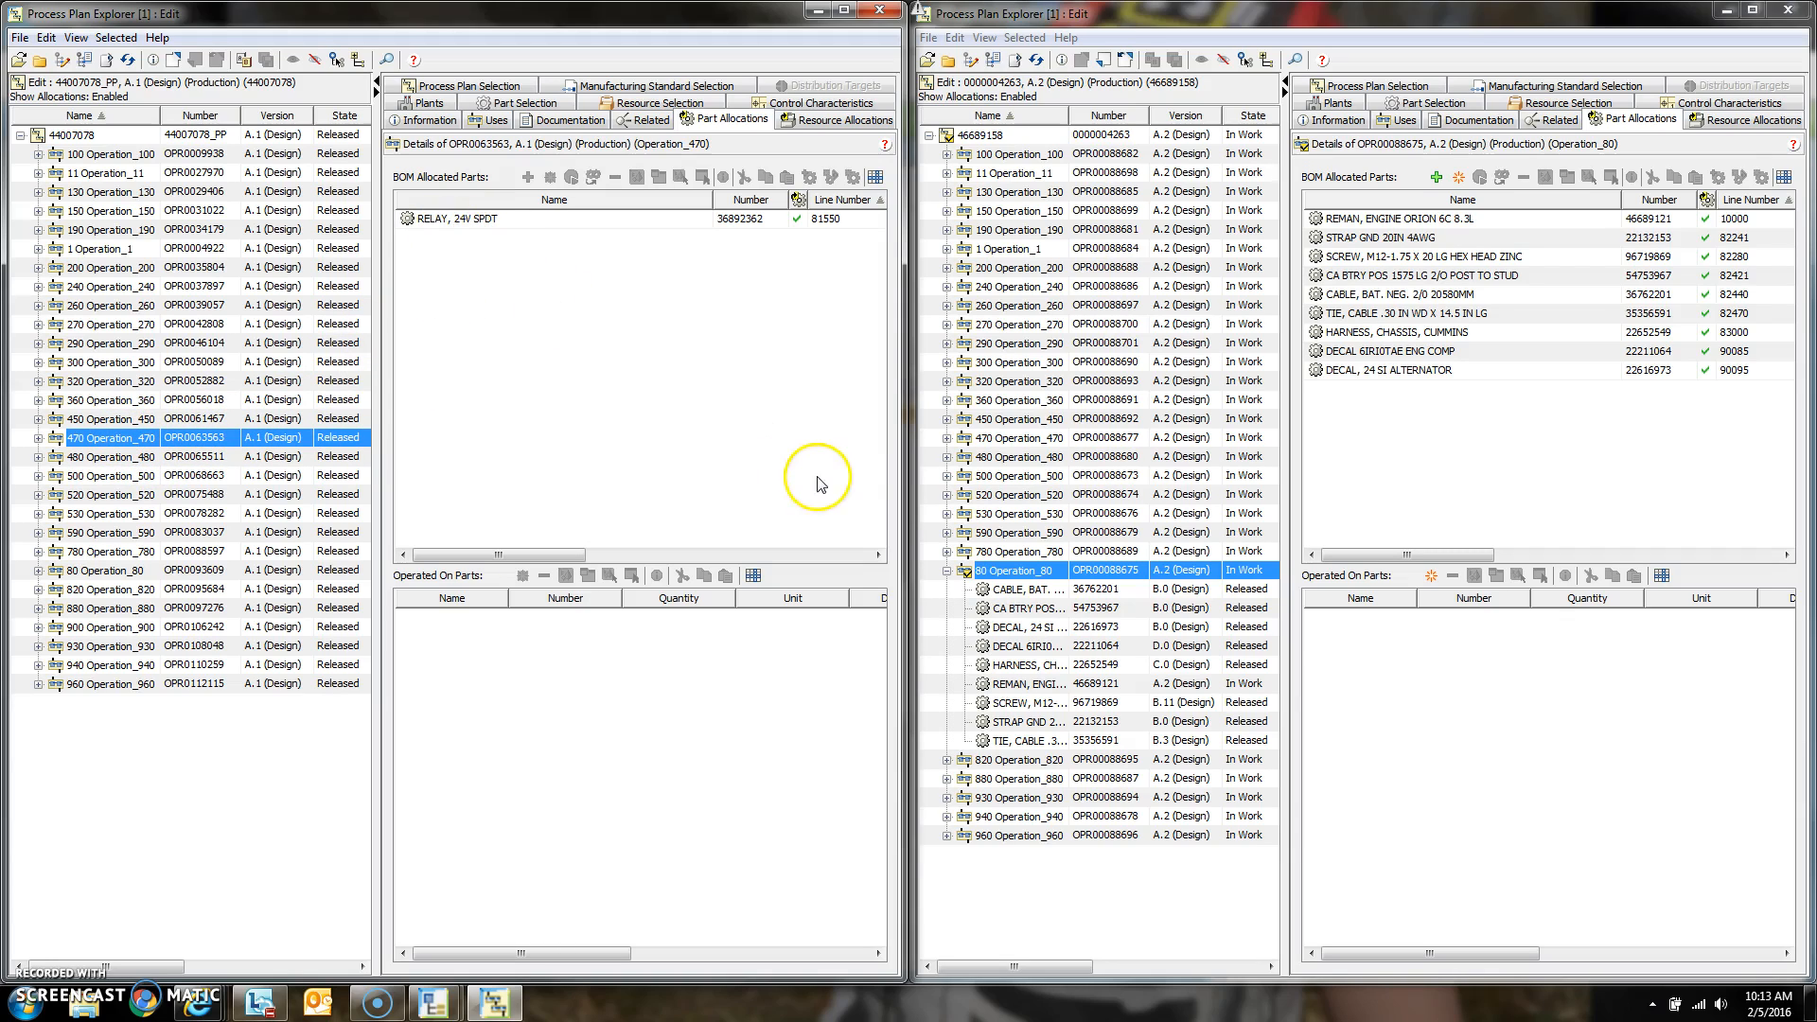
# Step: Check out Operation_470 of plan 46689158 and allocate RELAY, 24V SPDT (36892362) to it
pyautogui.click(999, 440)
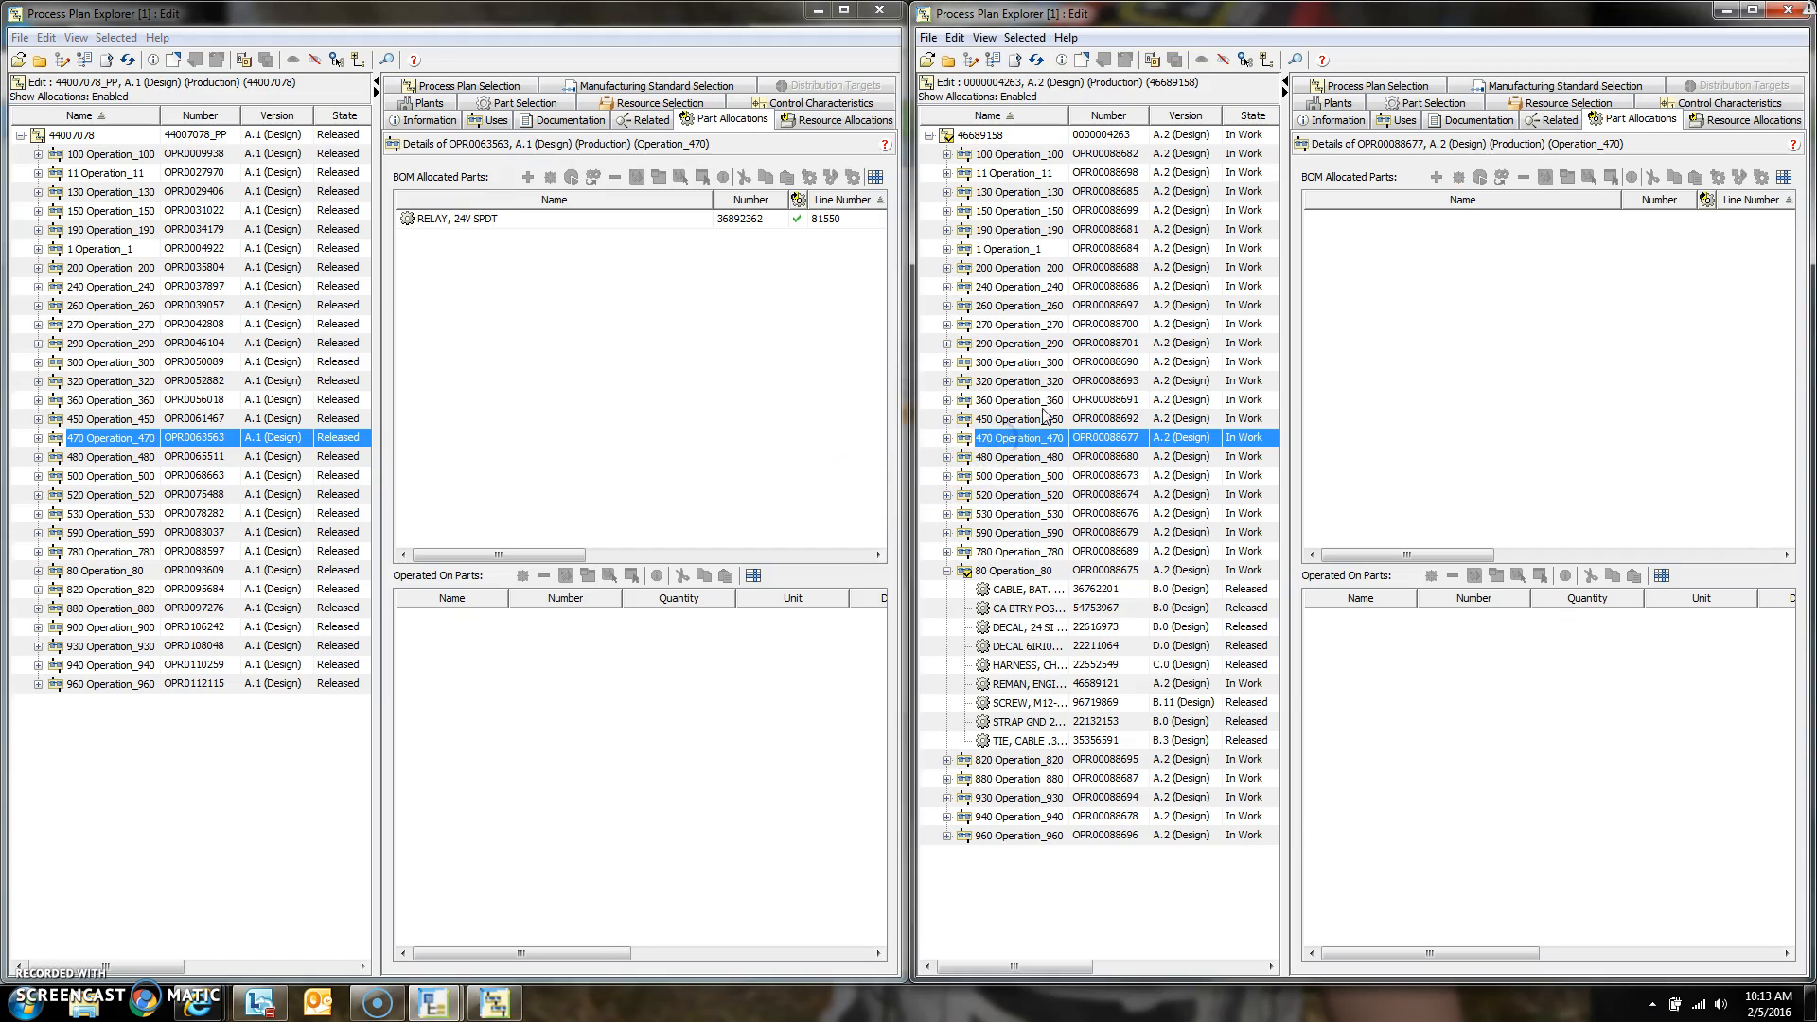
pyautogui.click(1079, 61)
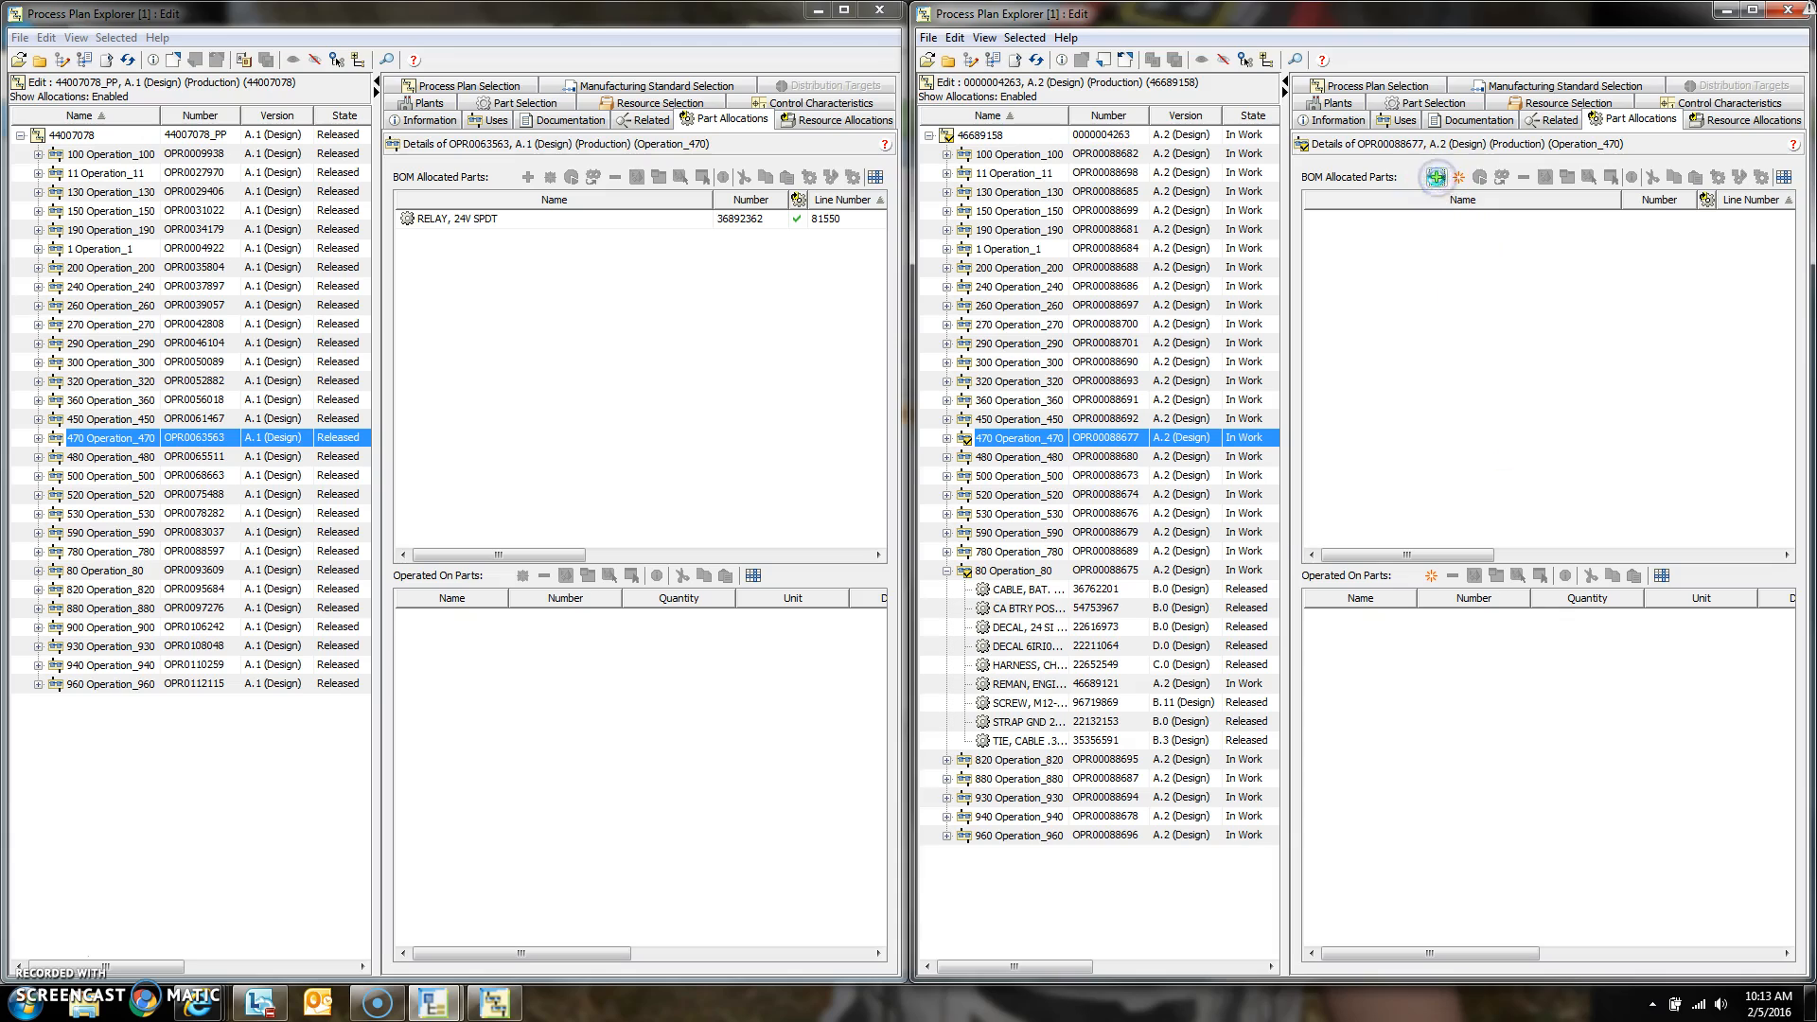
pyautogui.click(1436, 177)
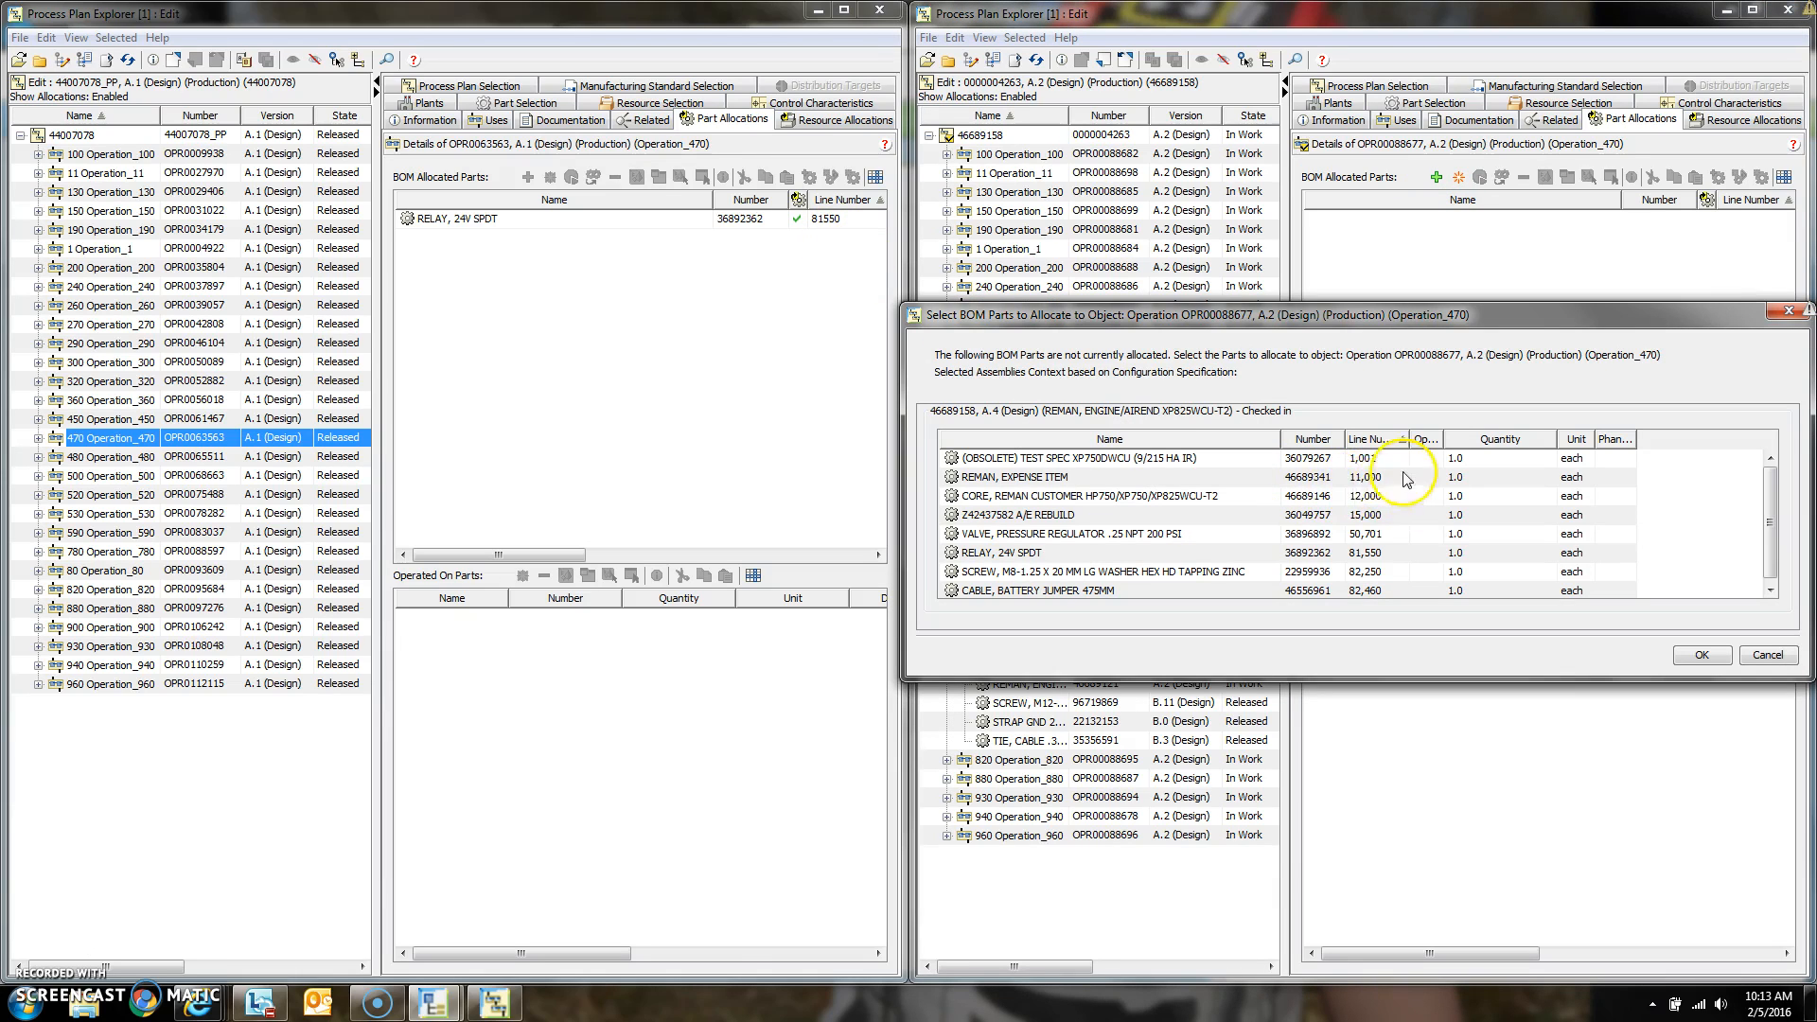
pyautogui.click(1380, 552)
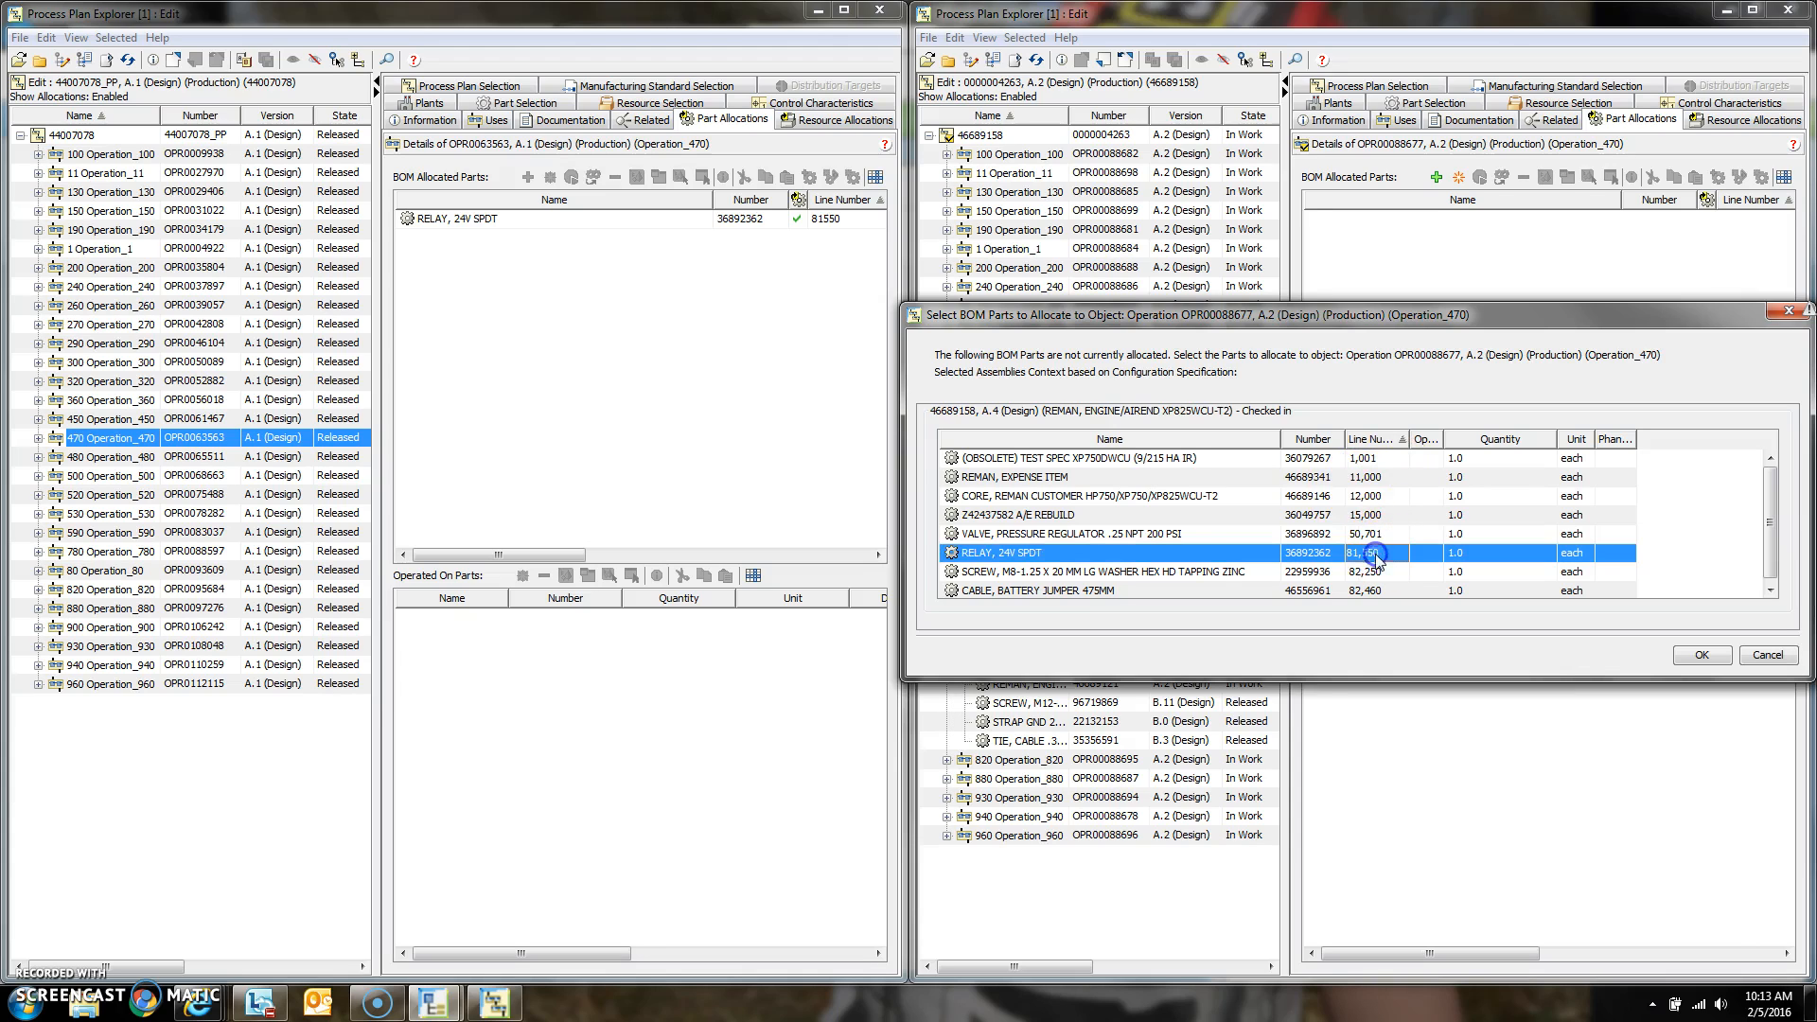
pyautogui.click(1702, 656)
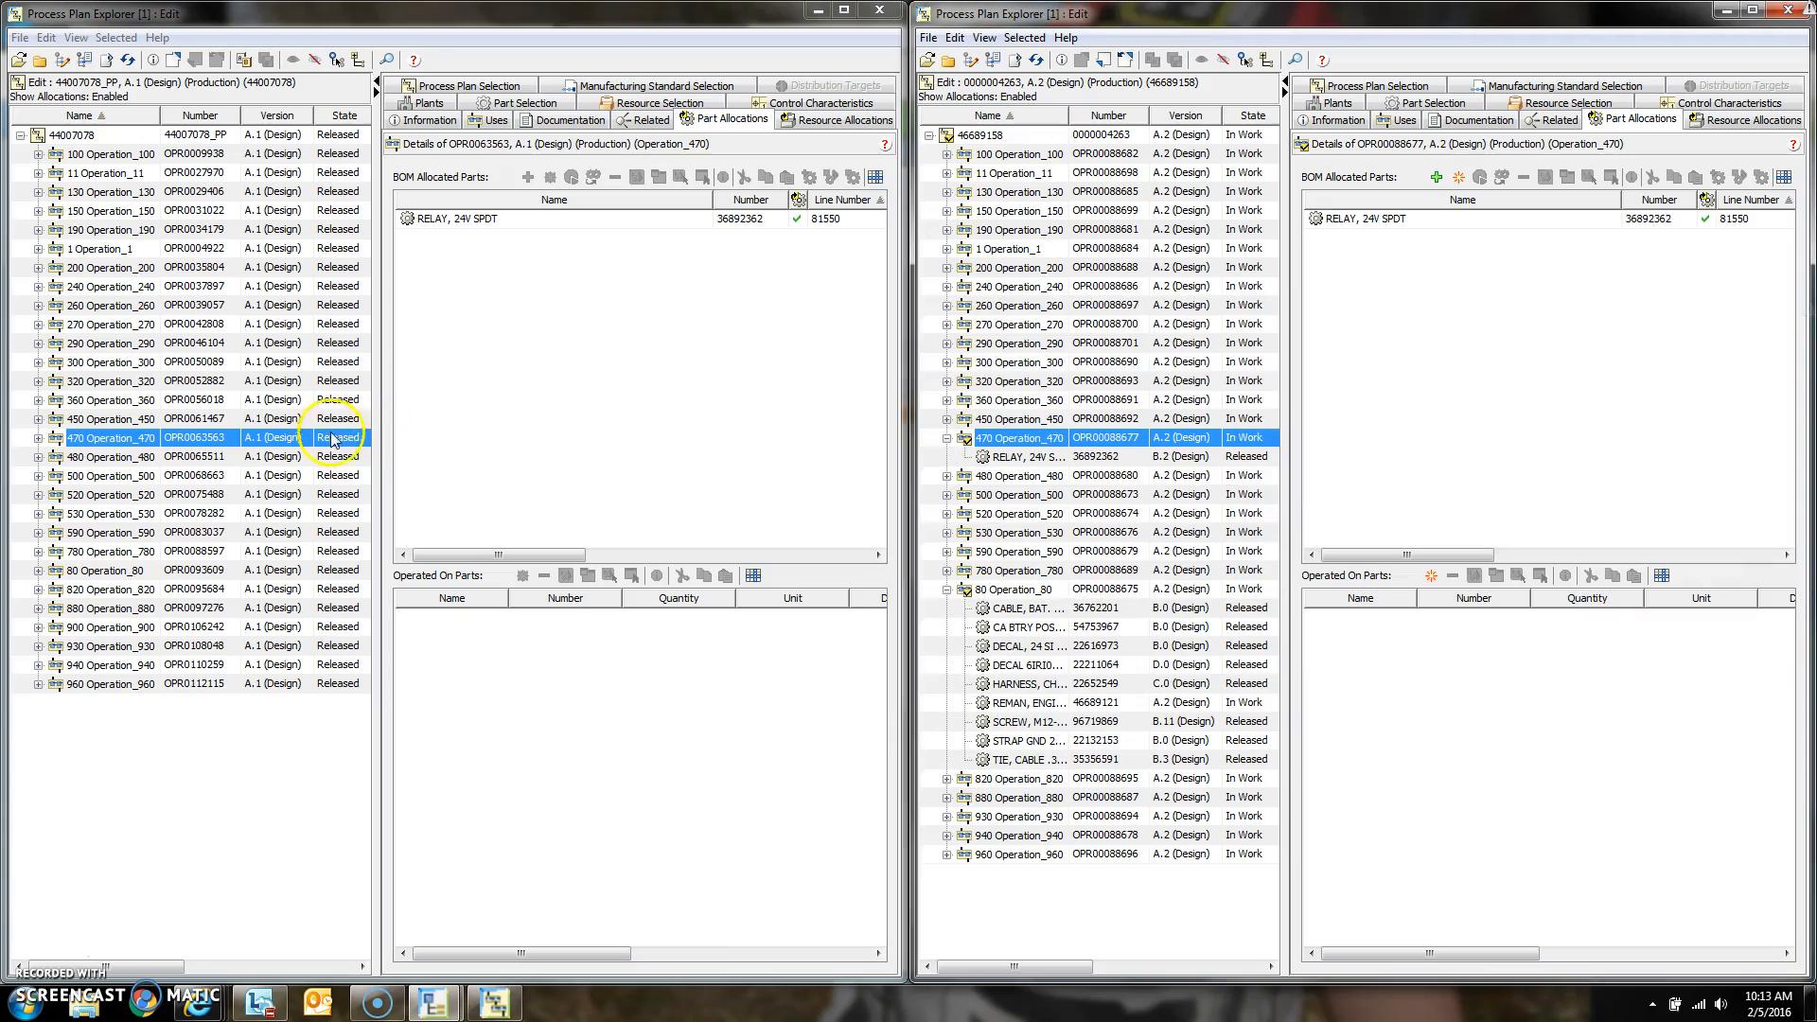
# Step: Check plan 44007078's Operation_450 and Operation_360, and allocate CABLE, BATTERY JUMPER 475MM to the checked-out Operation_360 of plan 46689158
pyautogui.click(120, 421)
pyautogui.click(115, 400)
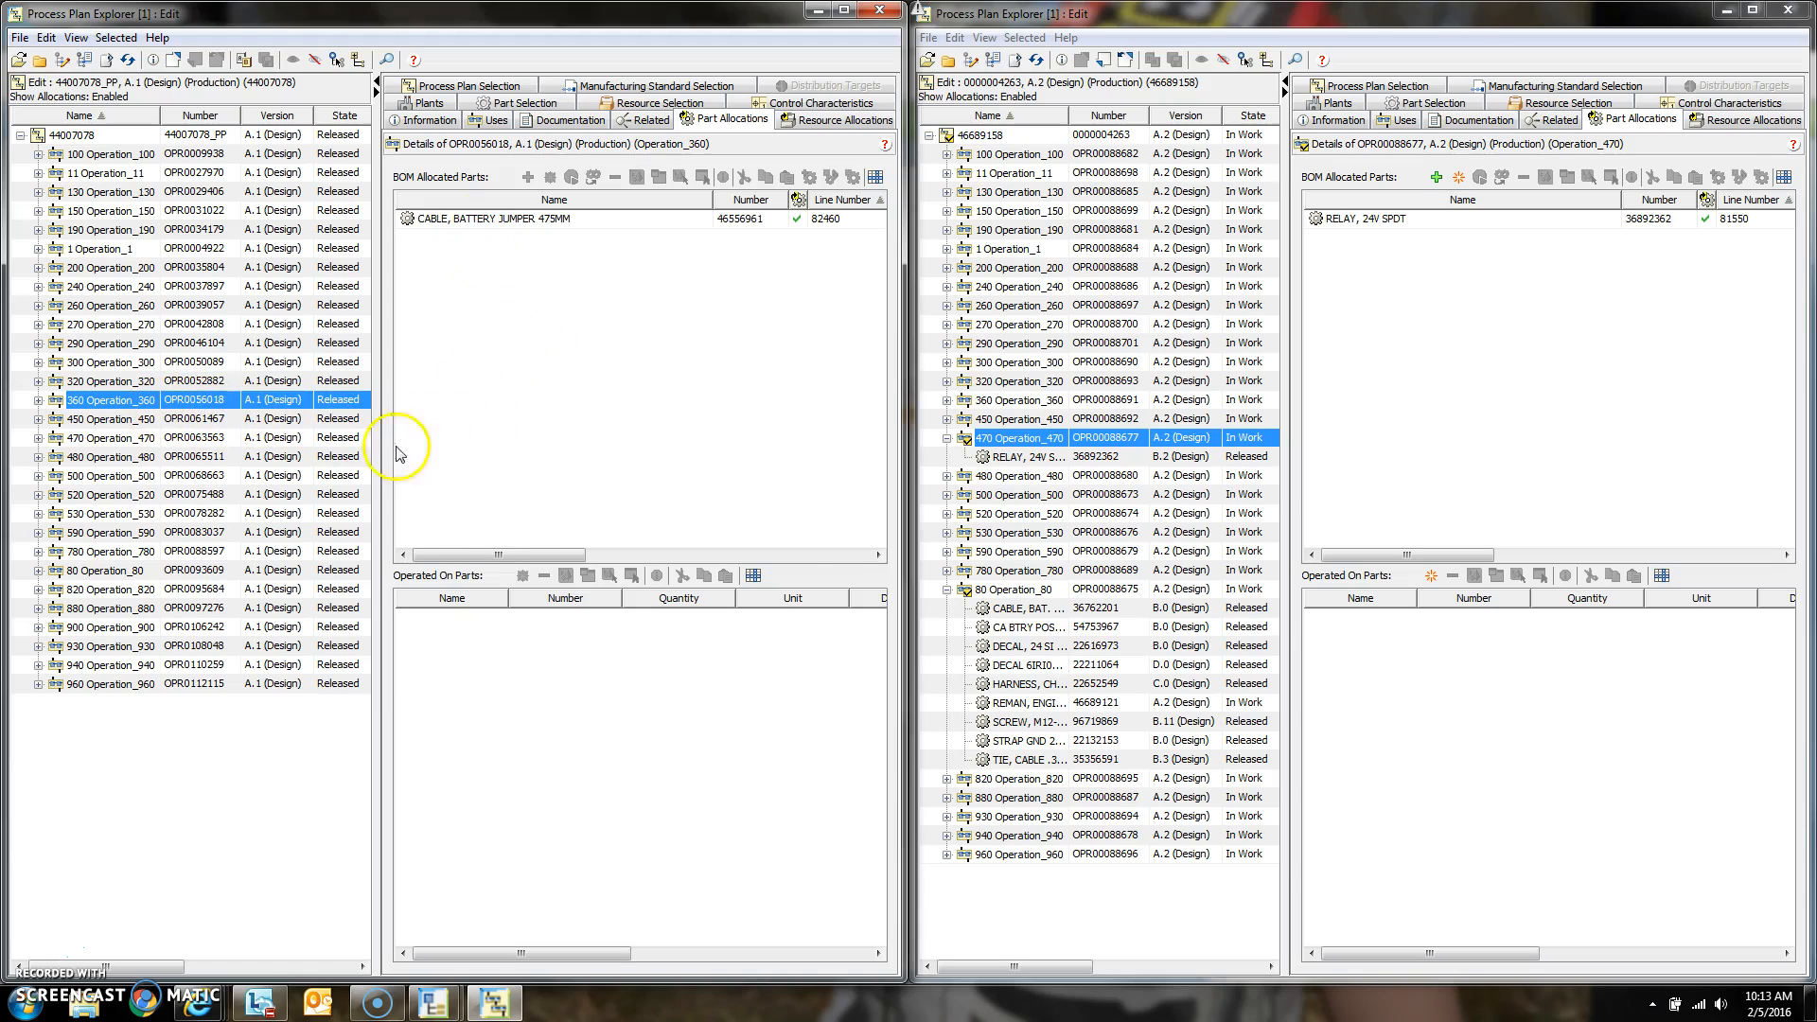
pyautogui.click(1005, 401)
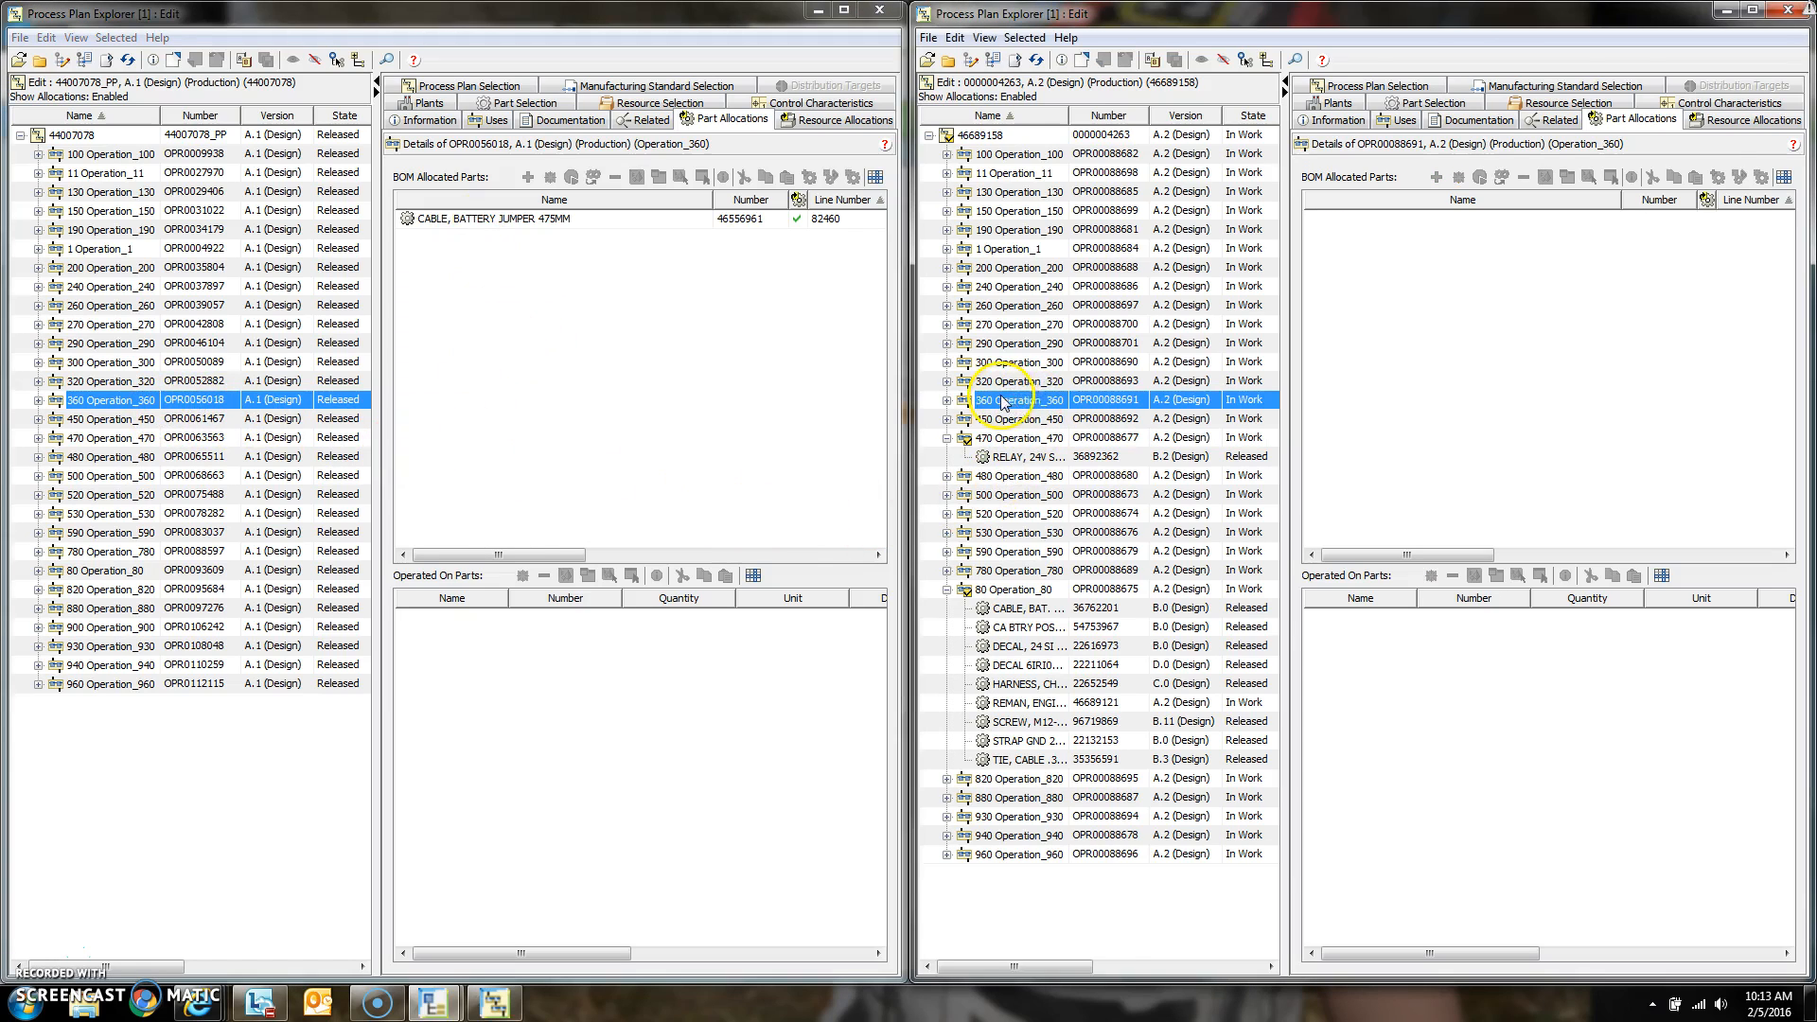
pyautogui.click(1084, 60)
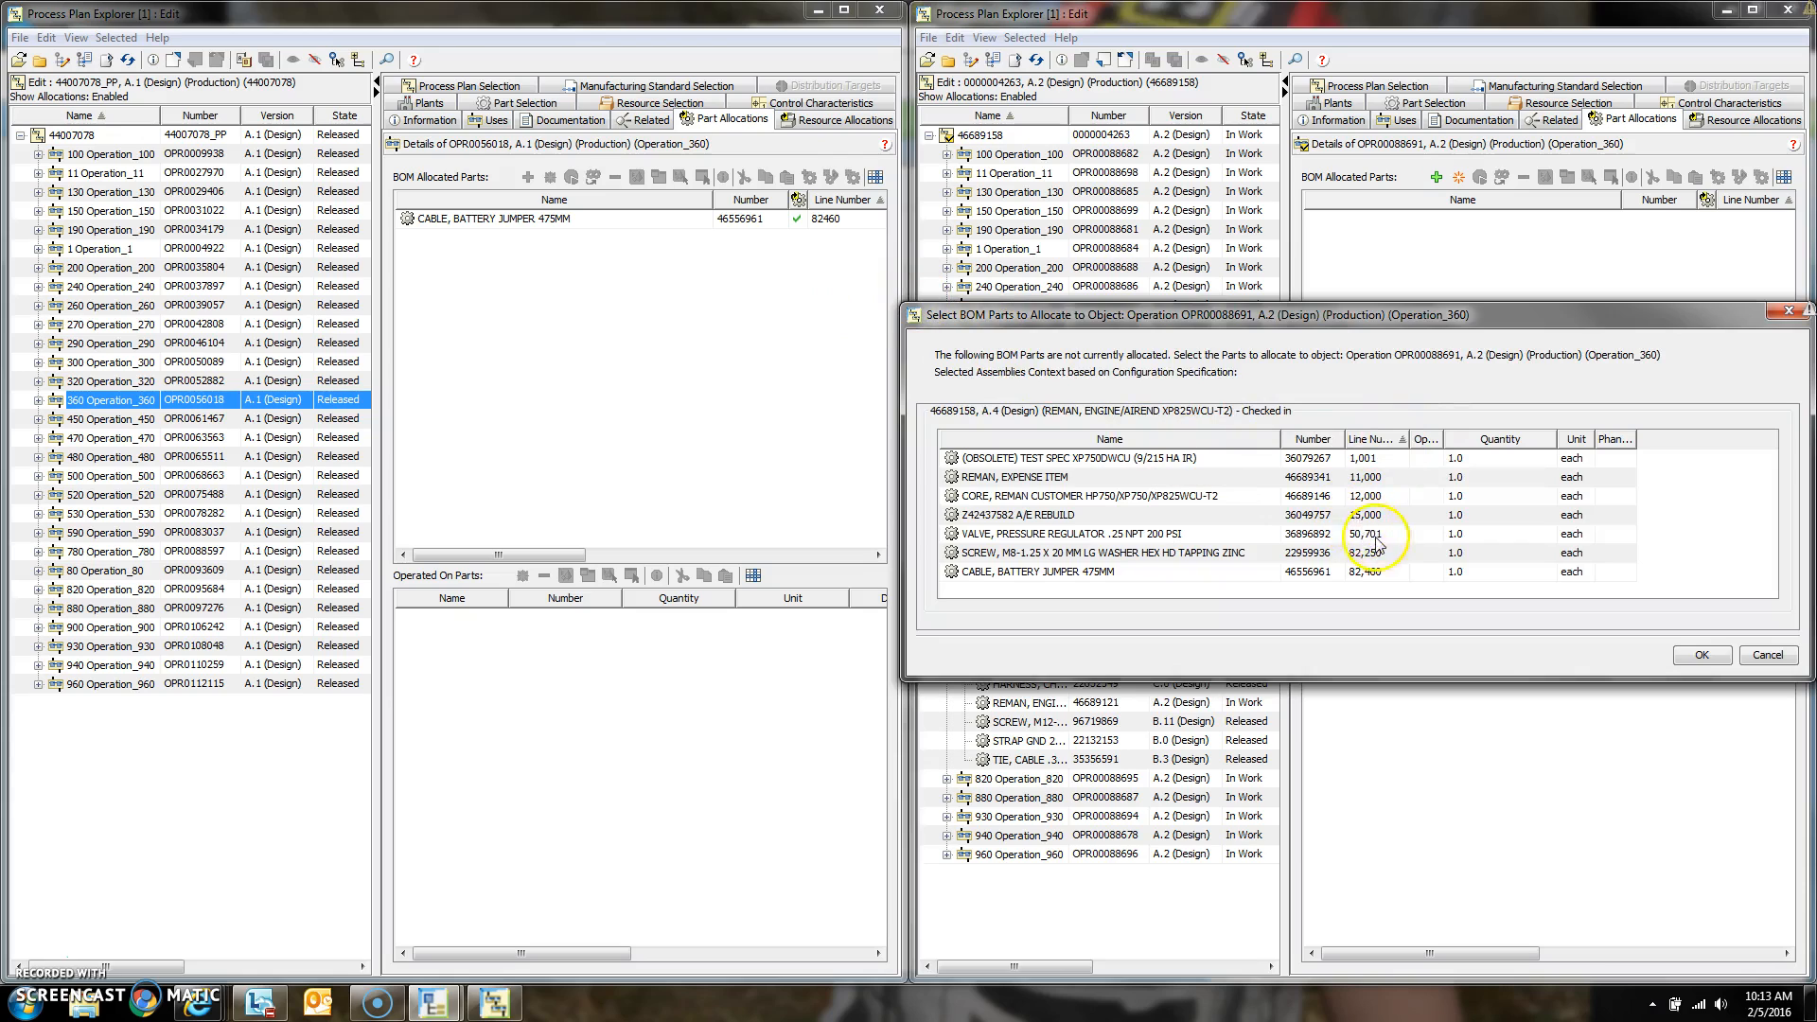
pyautogui.click(1370, 572)
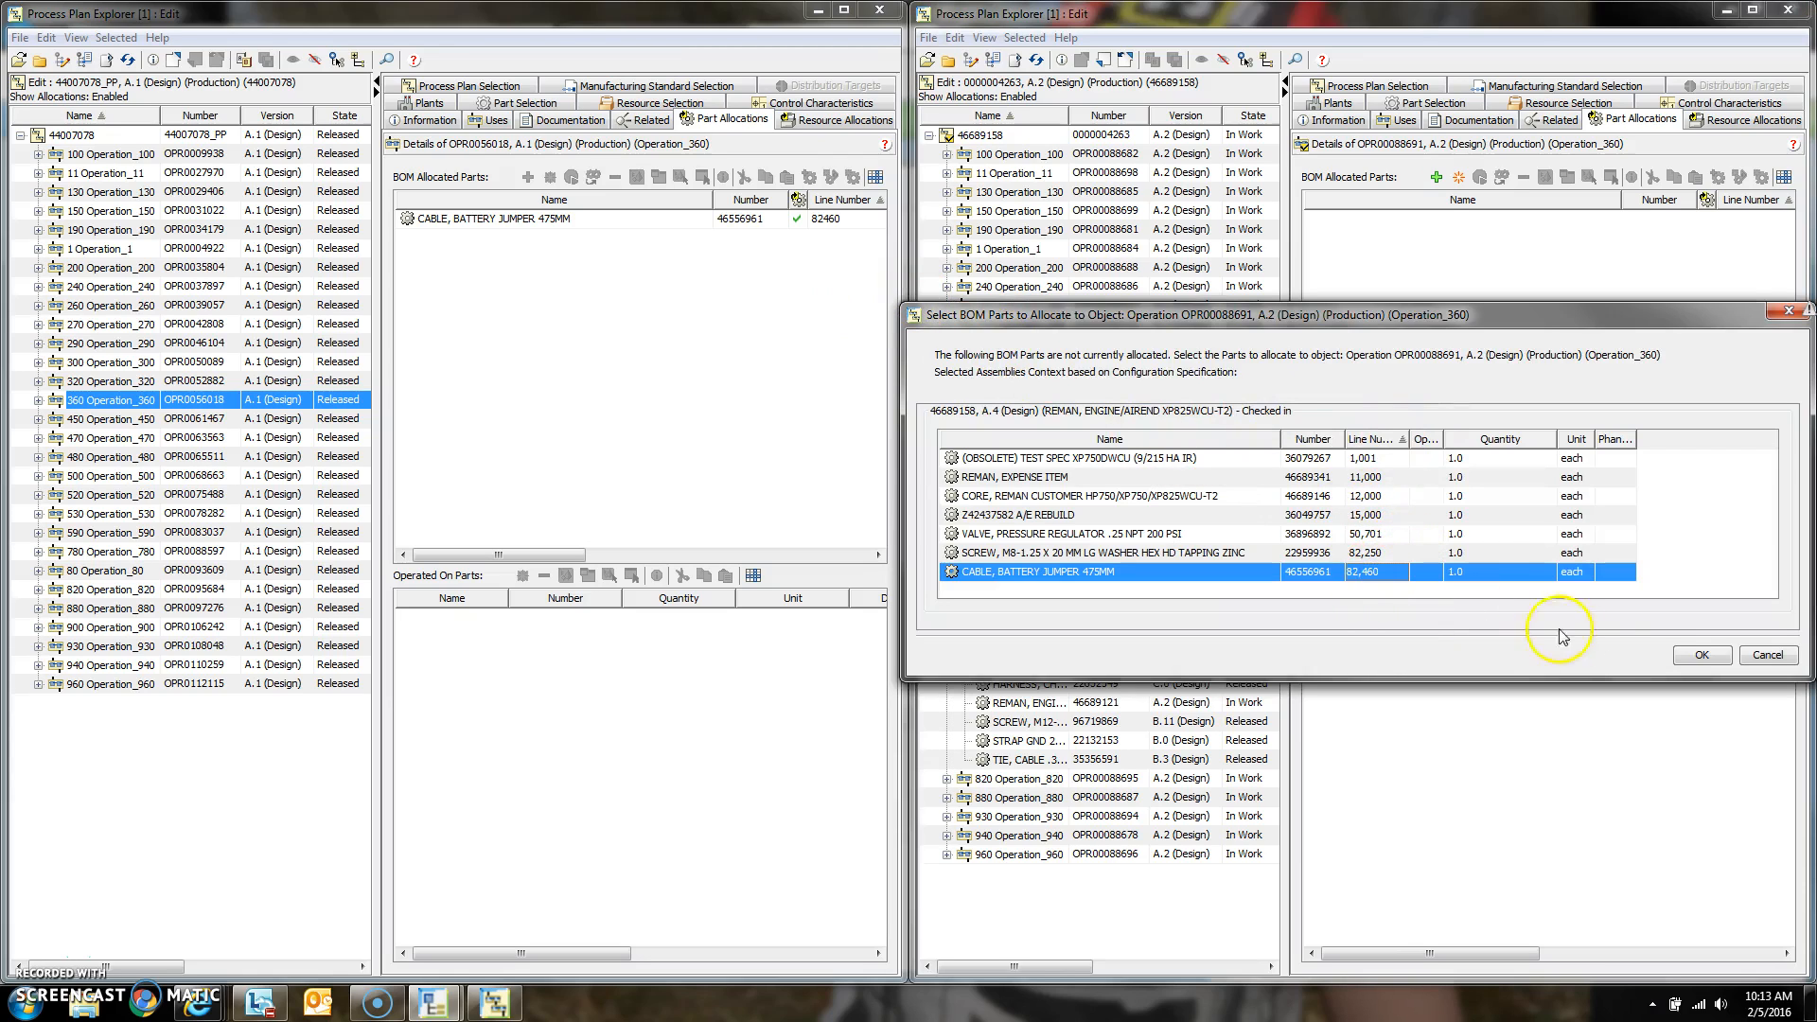
pyautogui.click(1699, 656)
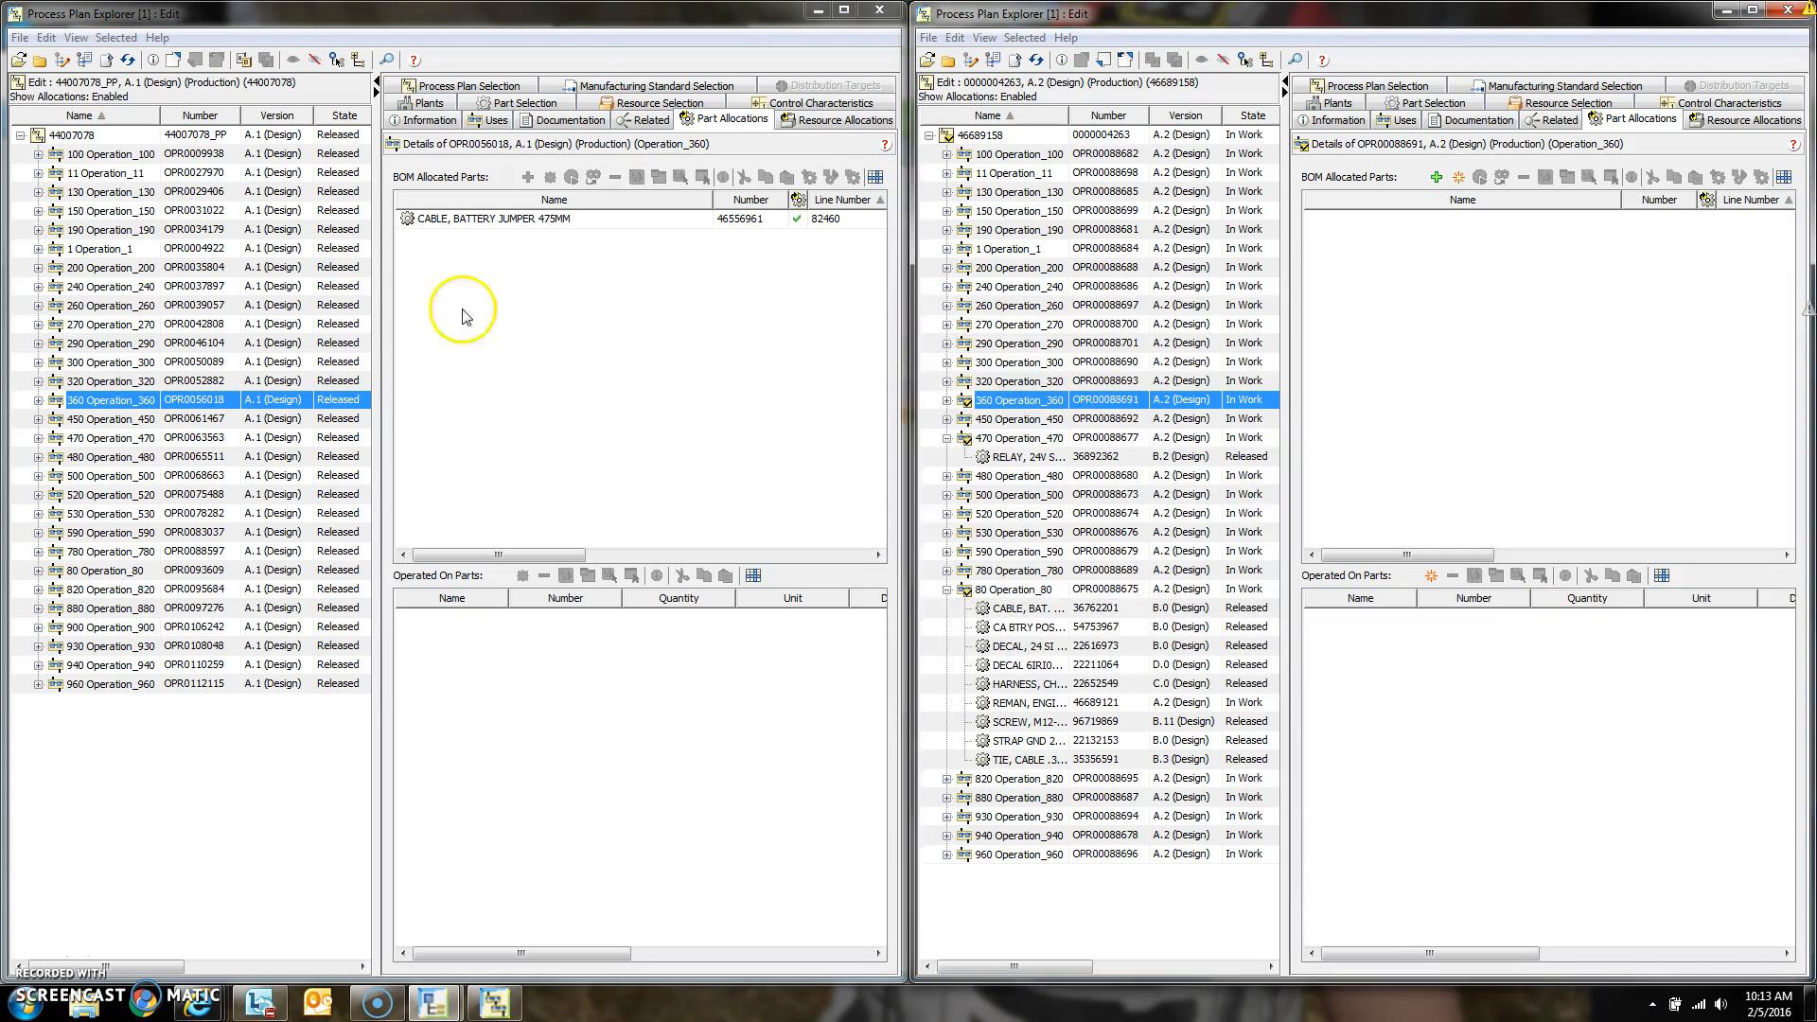
# Step: Check plan 44007078's Operation_320 and Operation_300, and allocate VALVE, PRESSURE REGULATOR .25 NPT 200 PSI to the checked-out Operation_300 of plan 46689158
pyautogui.click(125, 381)
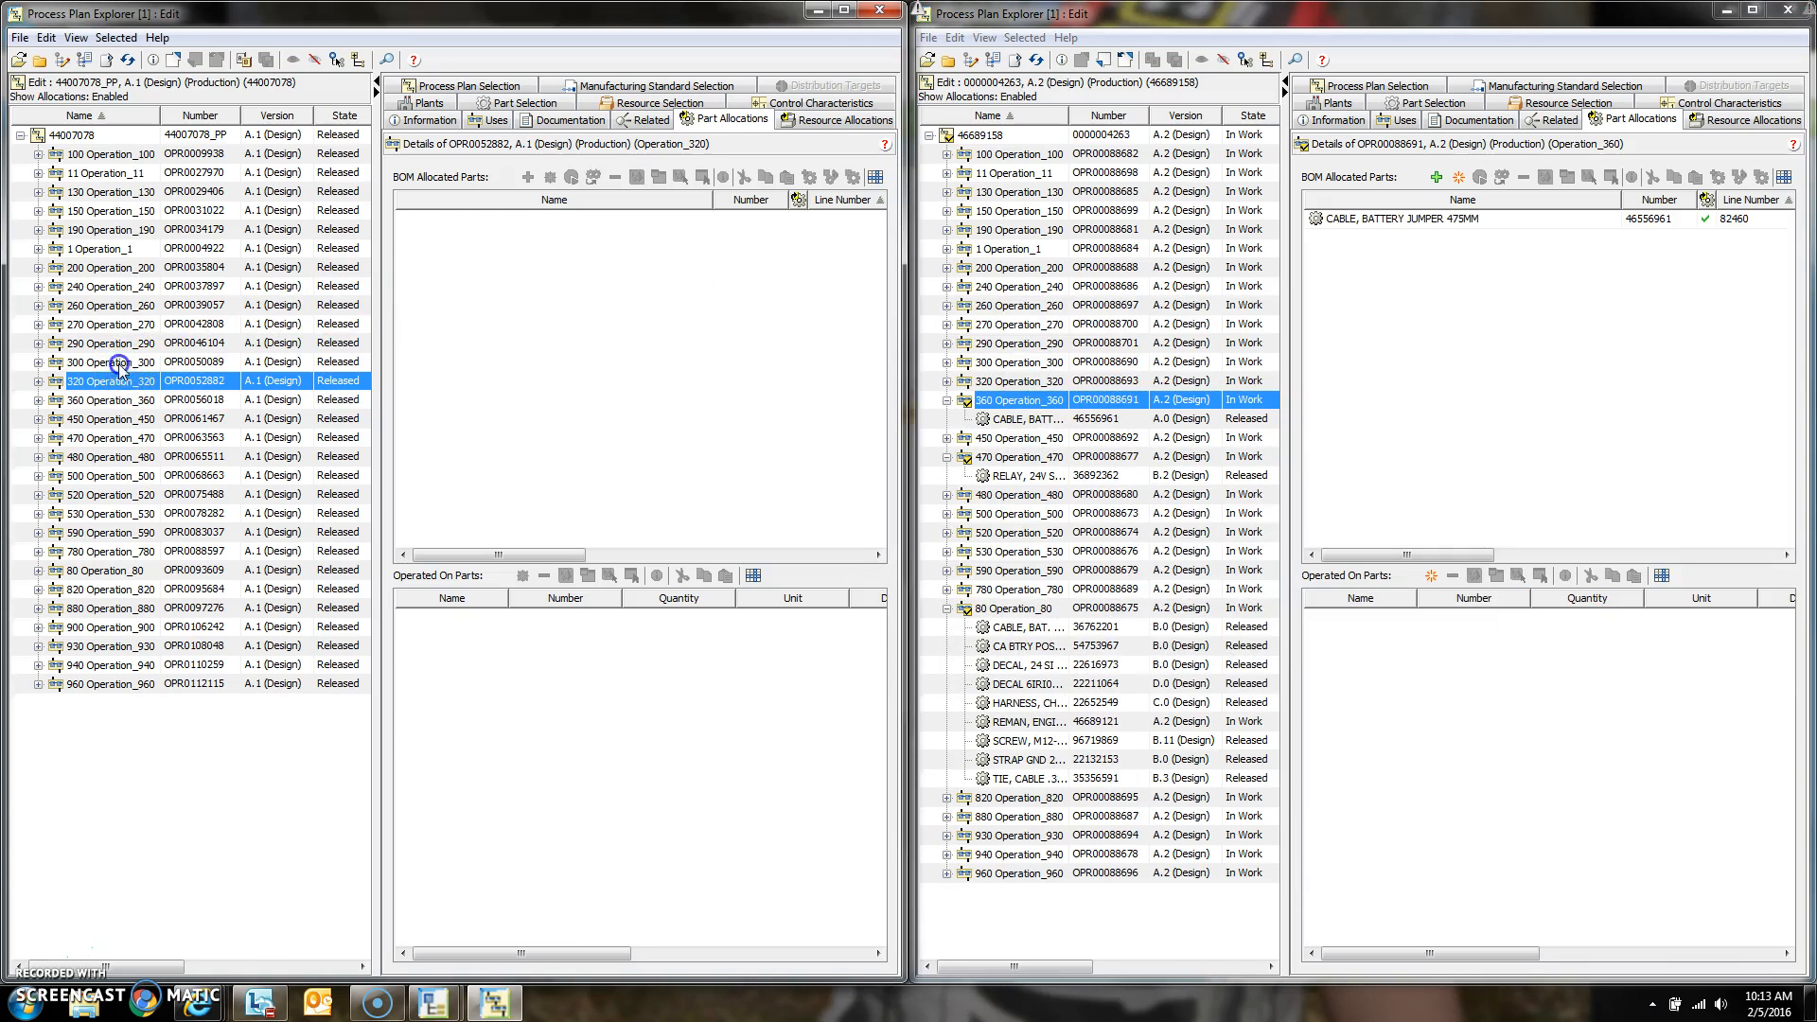
pyautogui.click(120, 363)
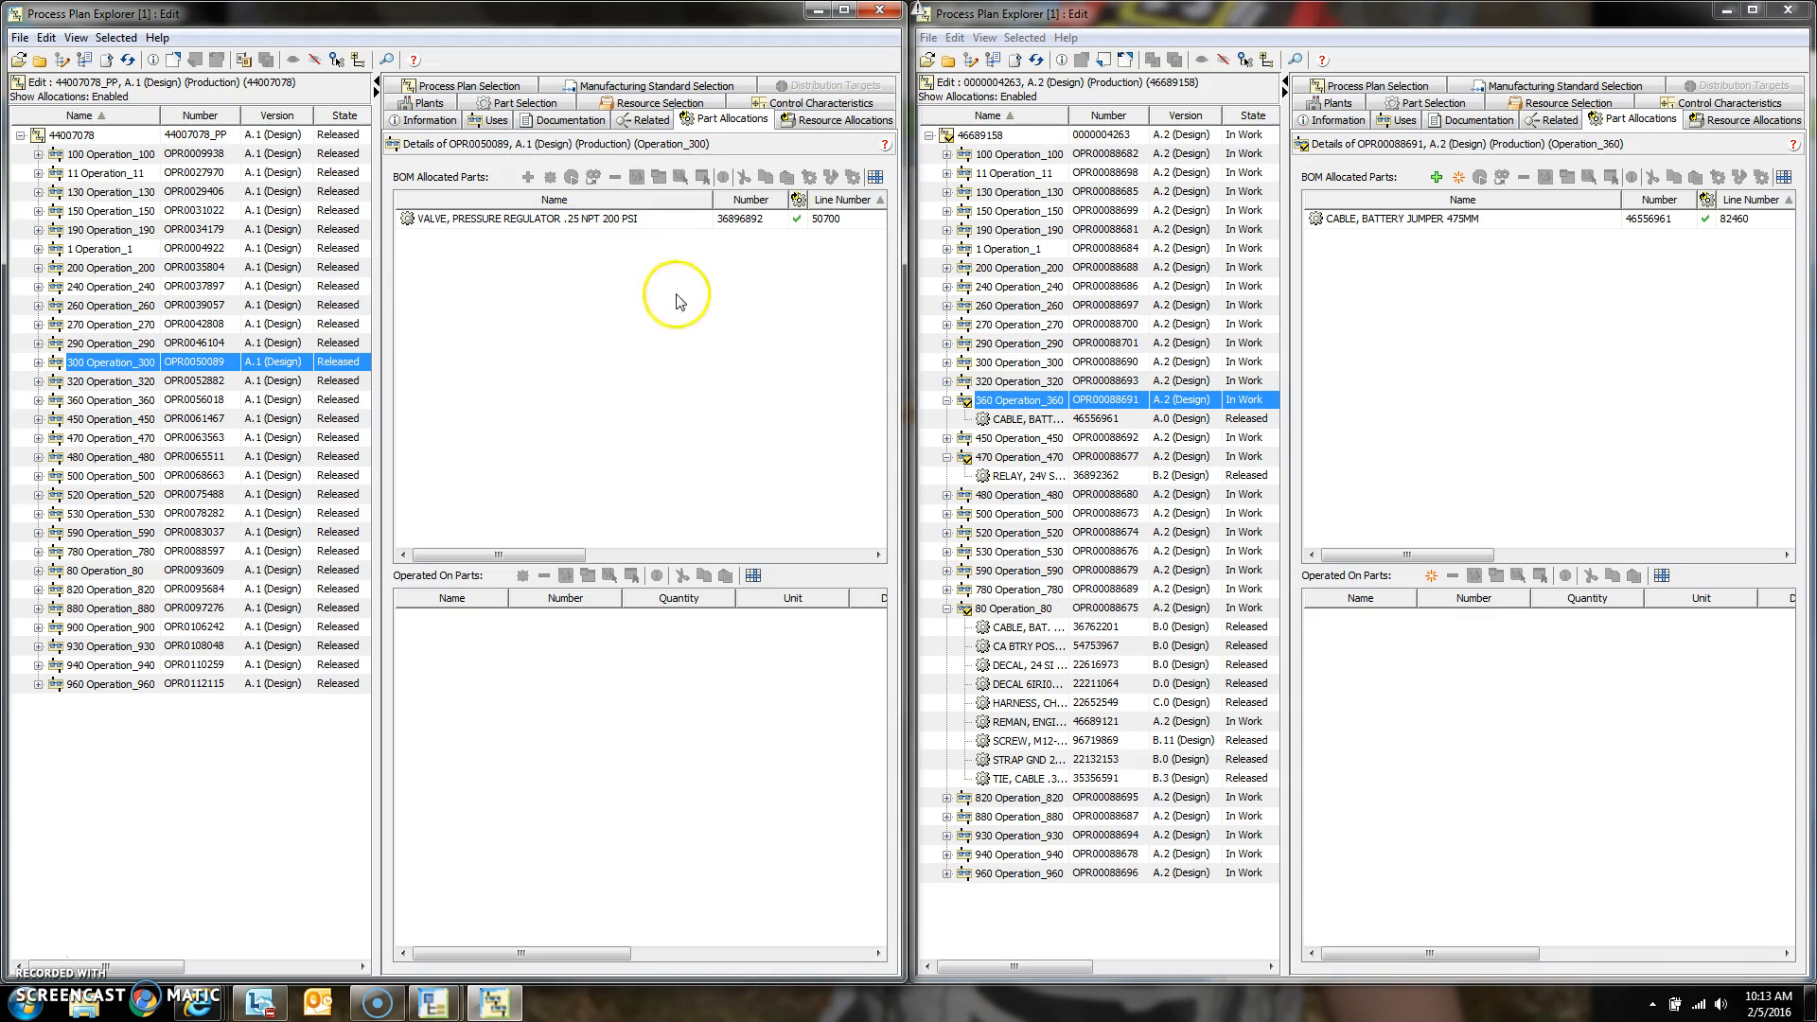
pyautogui.click(1018, 363)
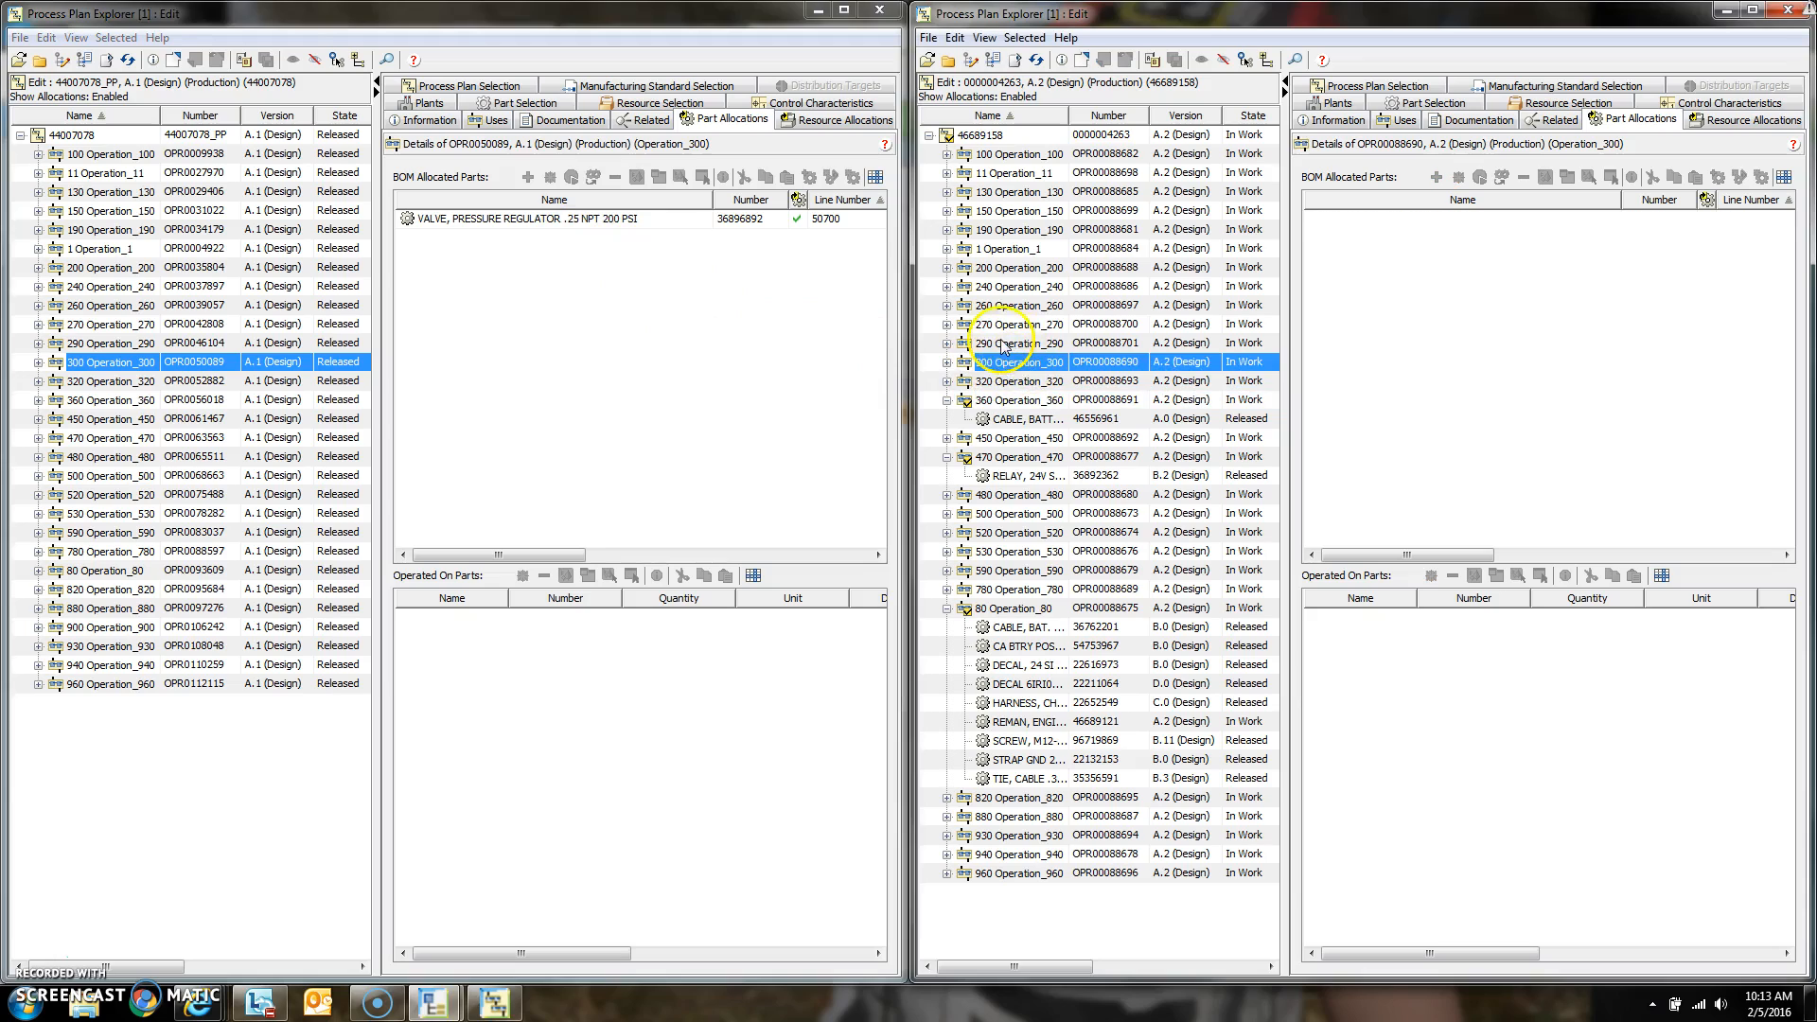
pyautogui.click(1080, 59)
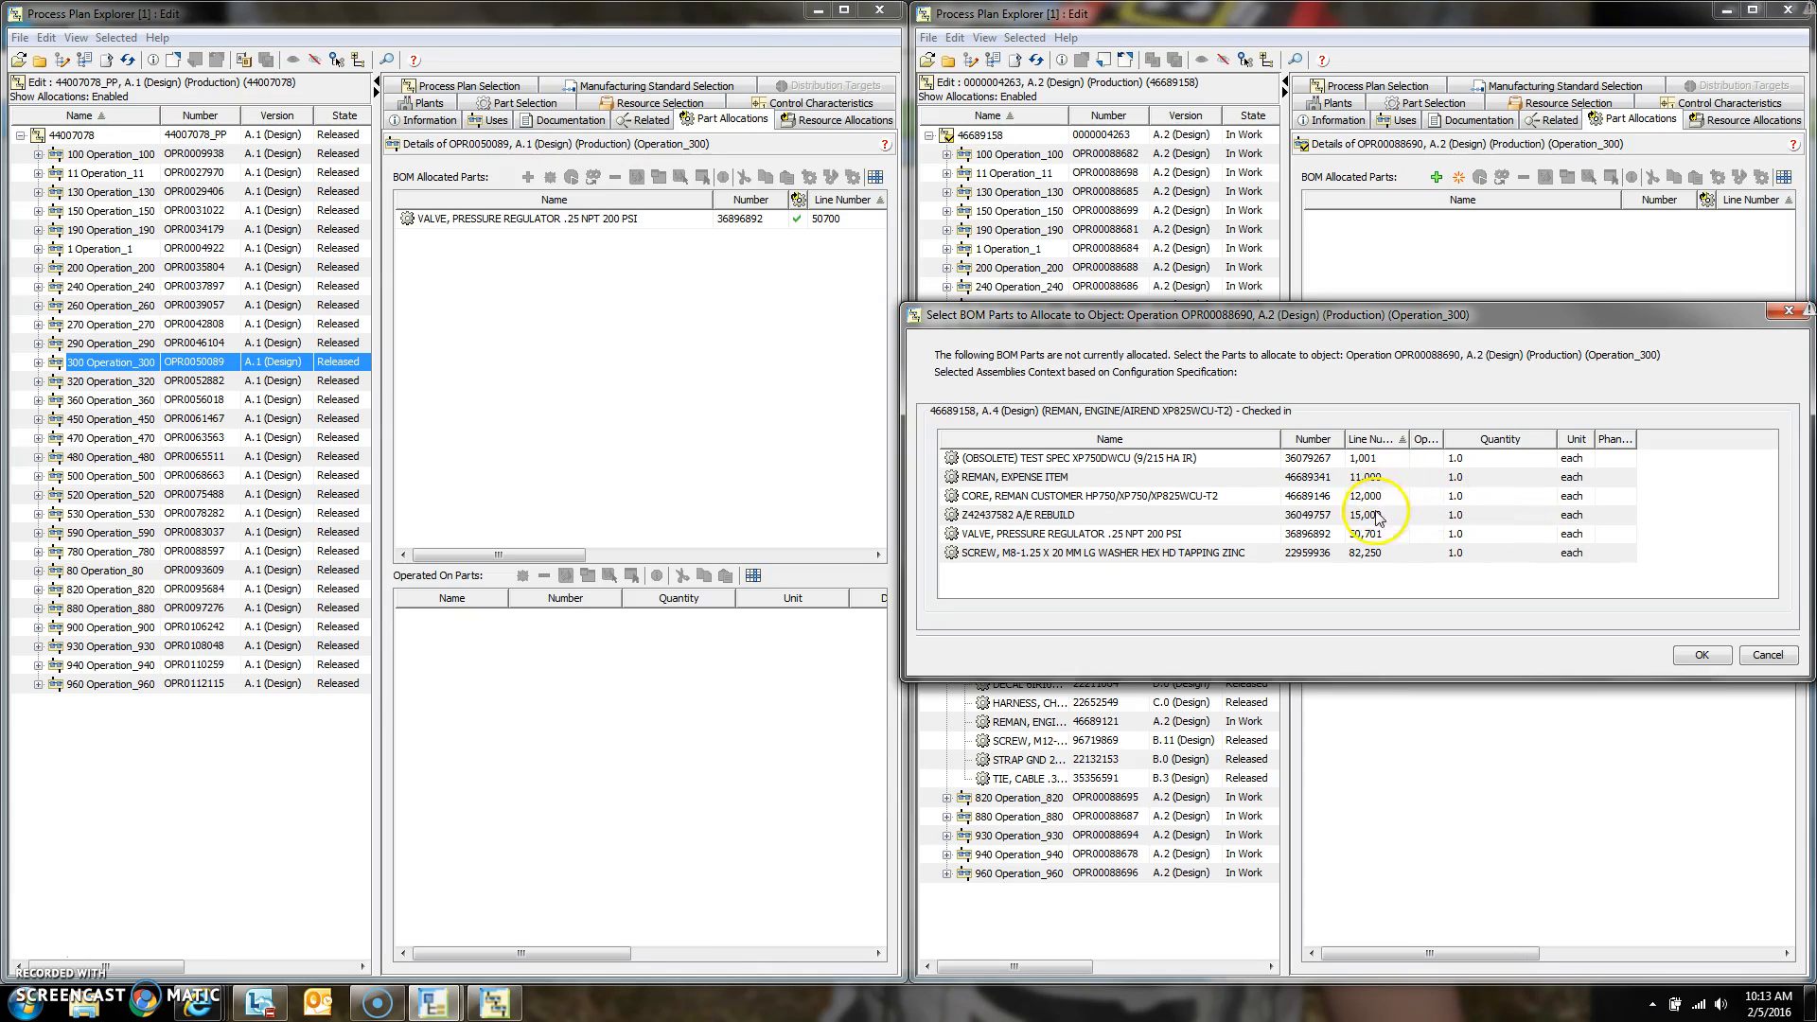
pyautogui.click(1332, 534)
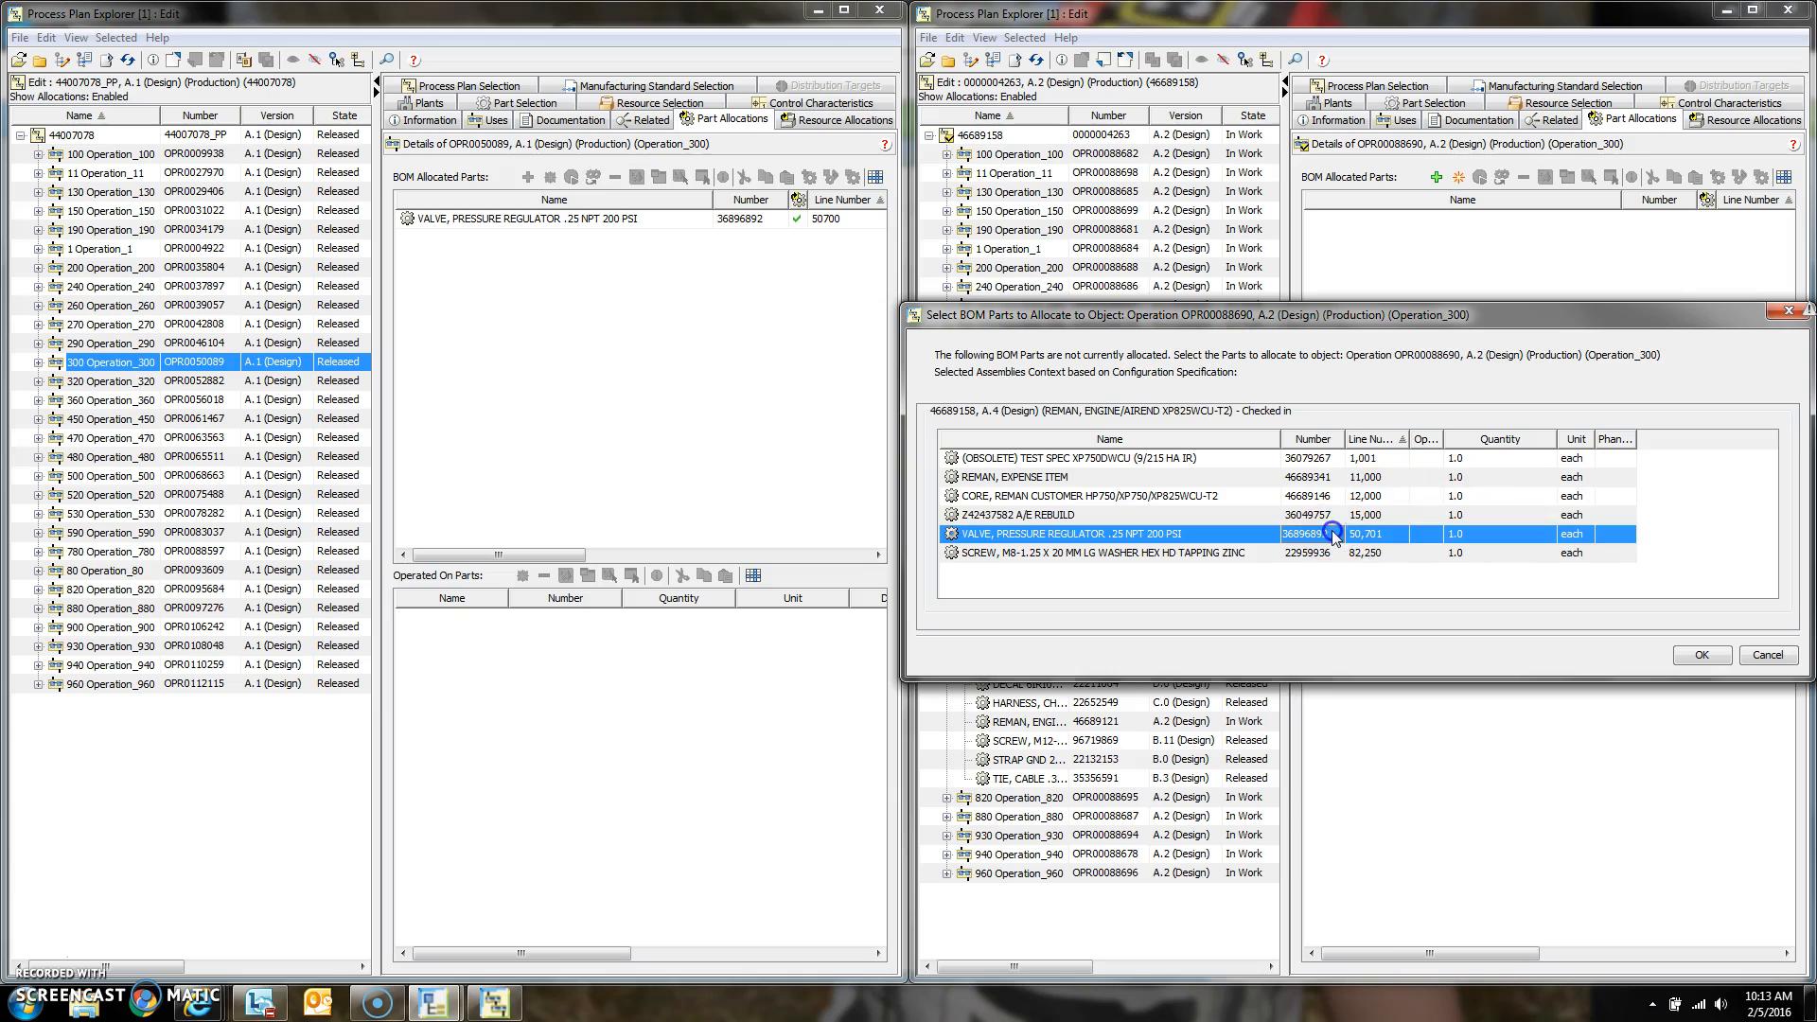
pyautogui.click(1701, 655)
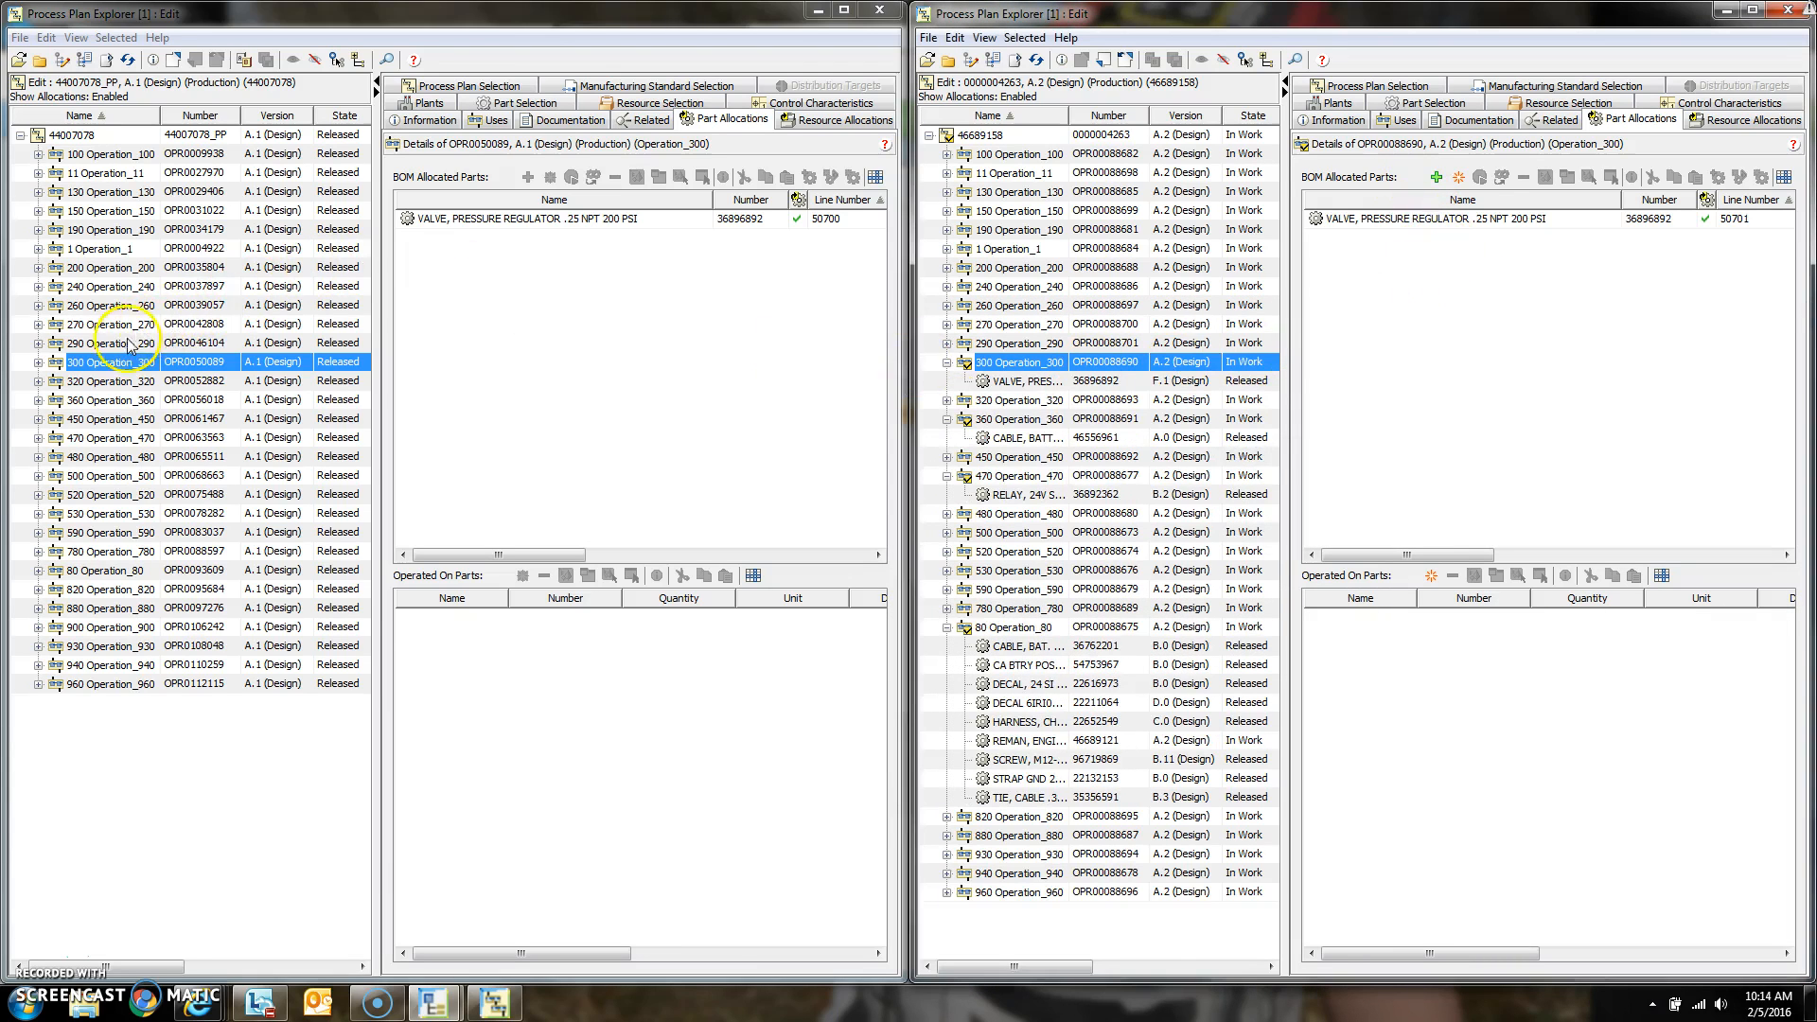
# Step: Check the part allocations of plan 44007078's operations one by one, from Operation_290 up the list to Operation_1
pyautogui.click(120, 346)
pyautogui.click(117, 324)
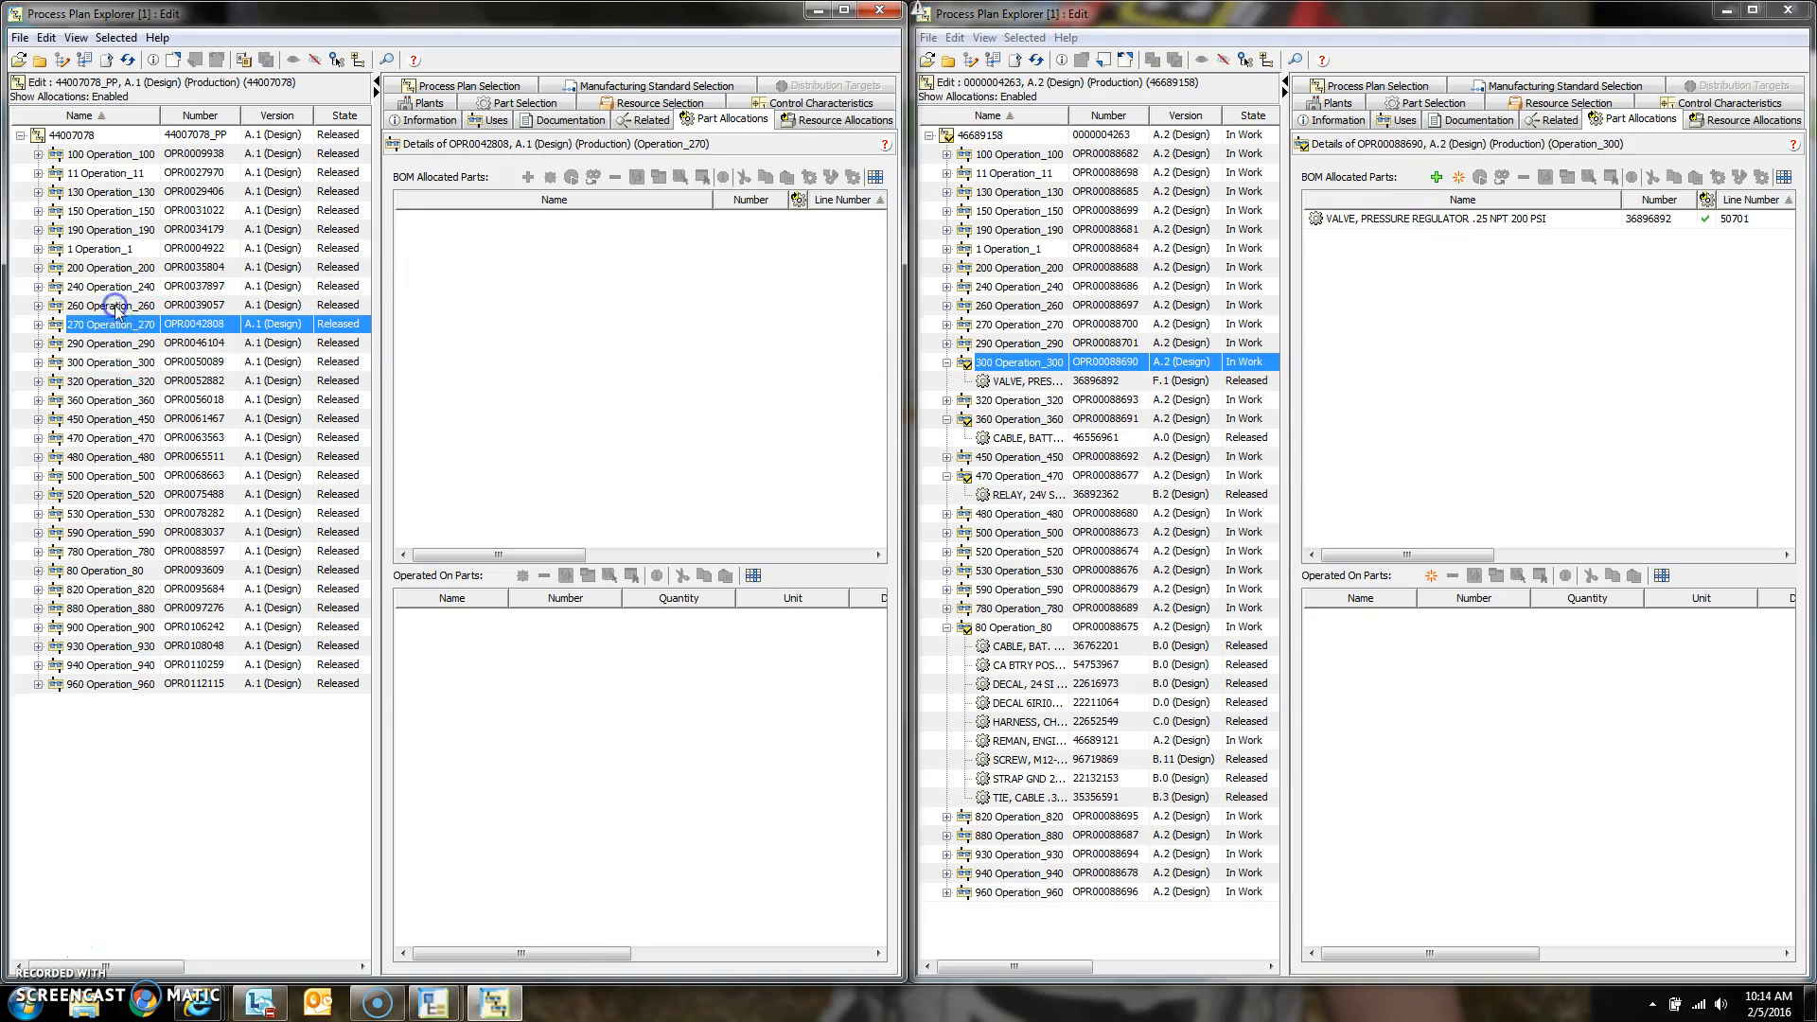
pyautogui.click(115, 305)
pyautogui.click(116, 287)
pyautogui.click(116, 269)
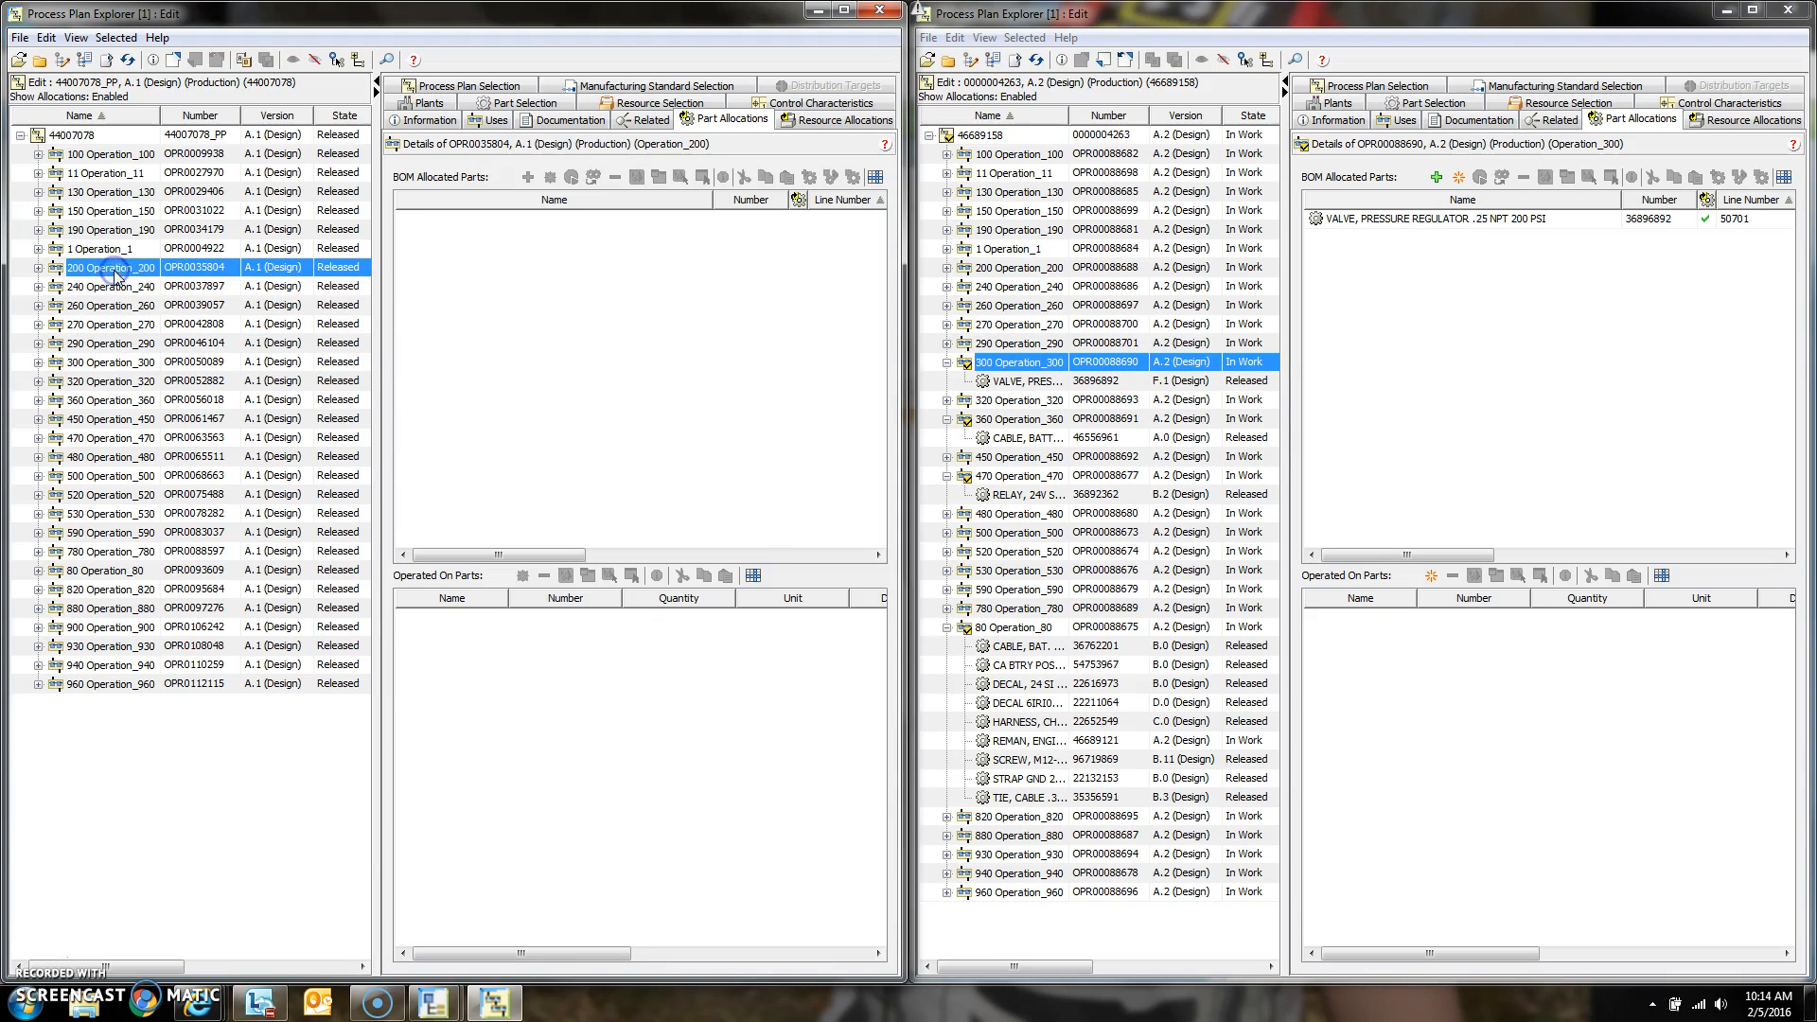
pyautogui.click(111, 248)
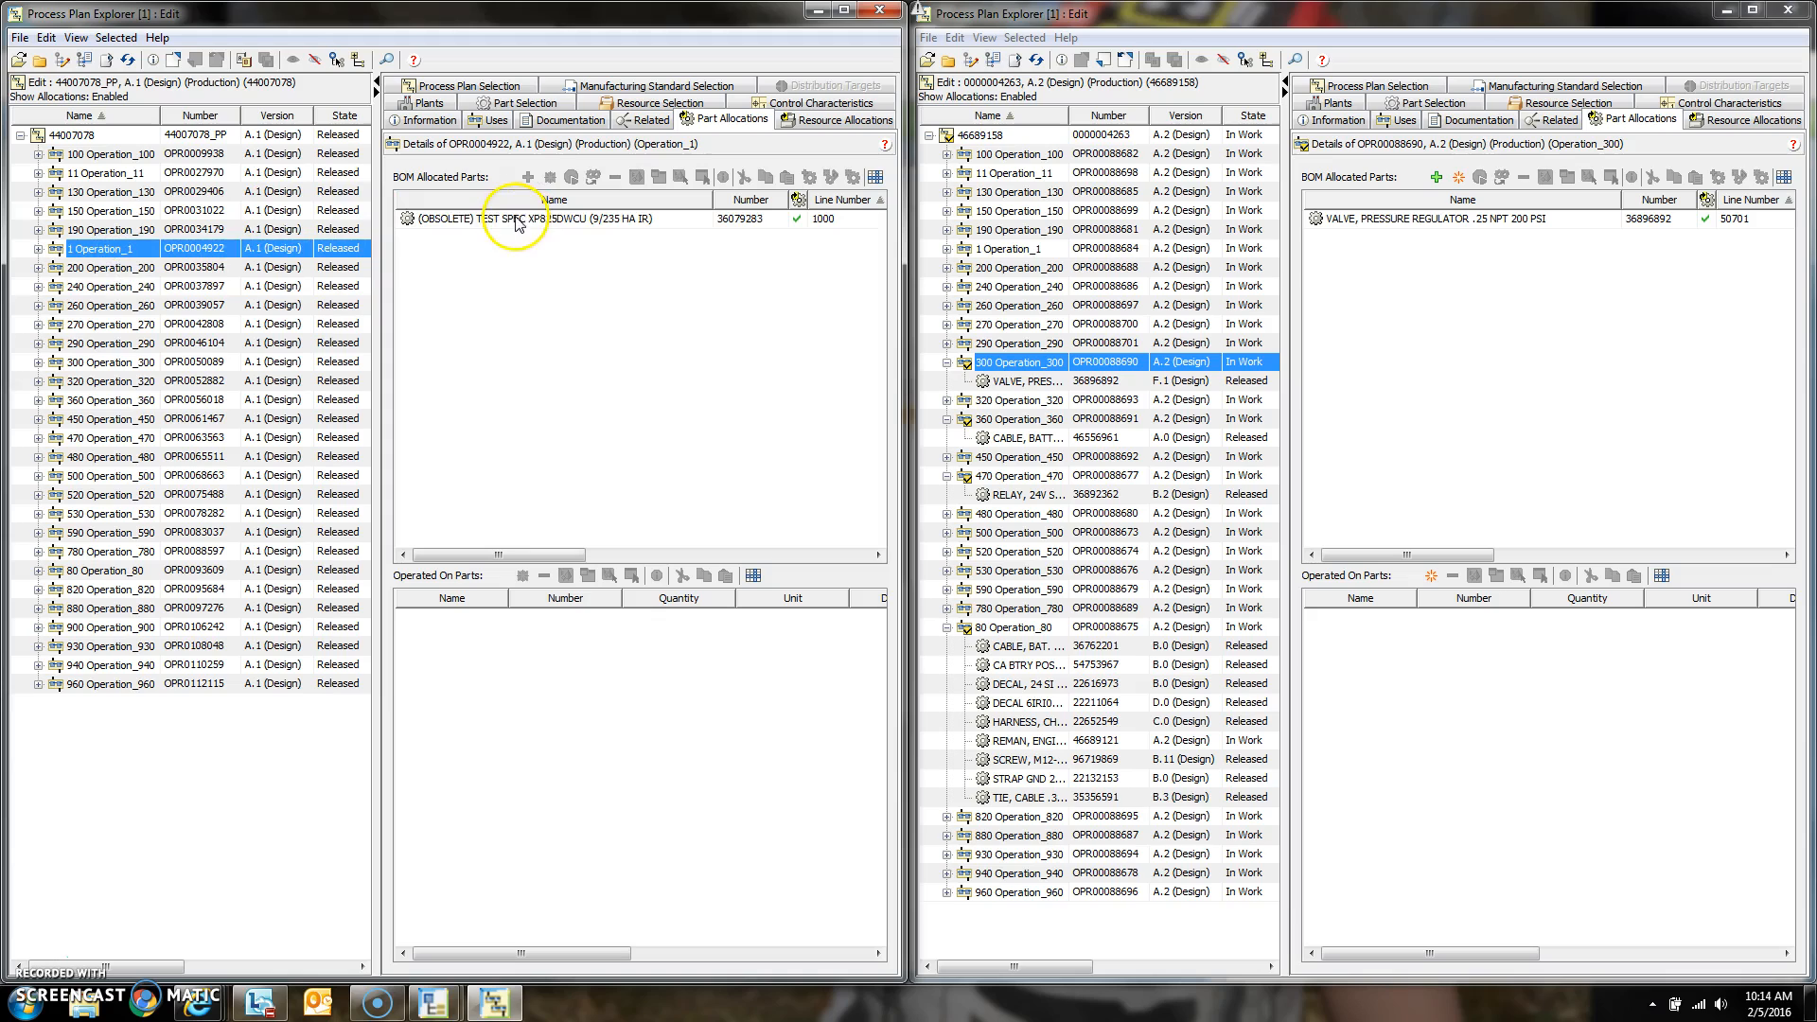
# Step: Check out Operation_1 of plan 46689158 and allocate the obsolete XP750DWCU test spec (36079267), REMAN, EXPENSE ITEM (46689341) and the reman customer core (46689146) to it
pyautogui.click(1006, 252)
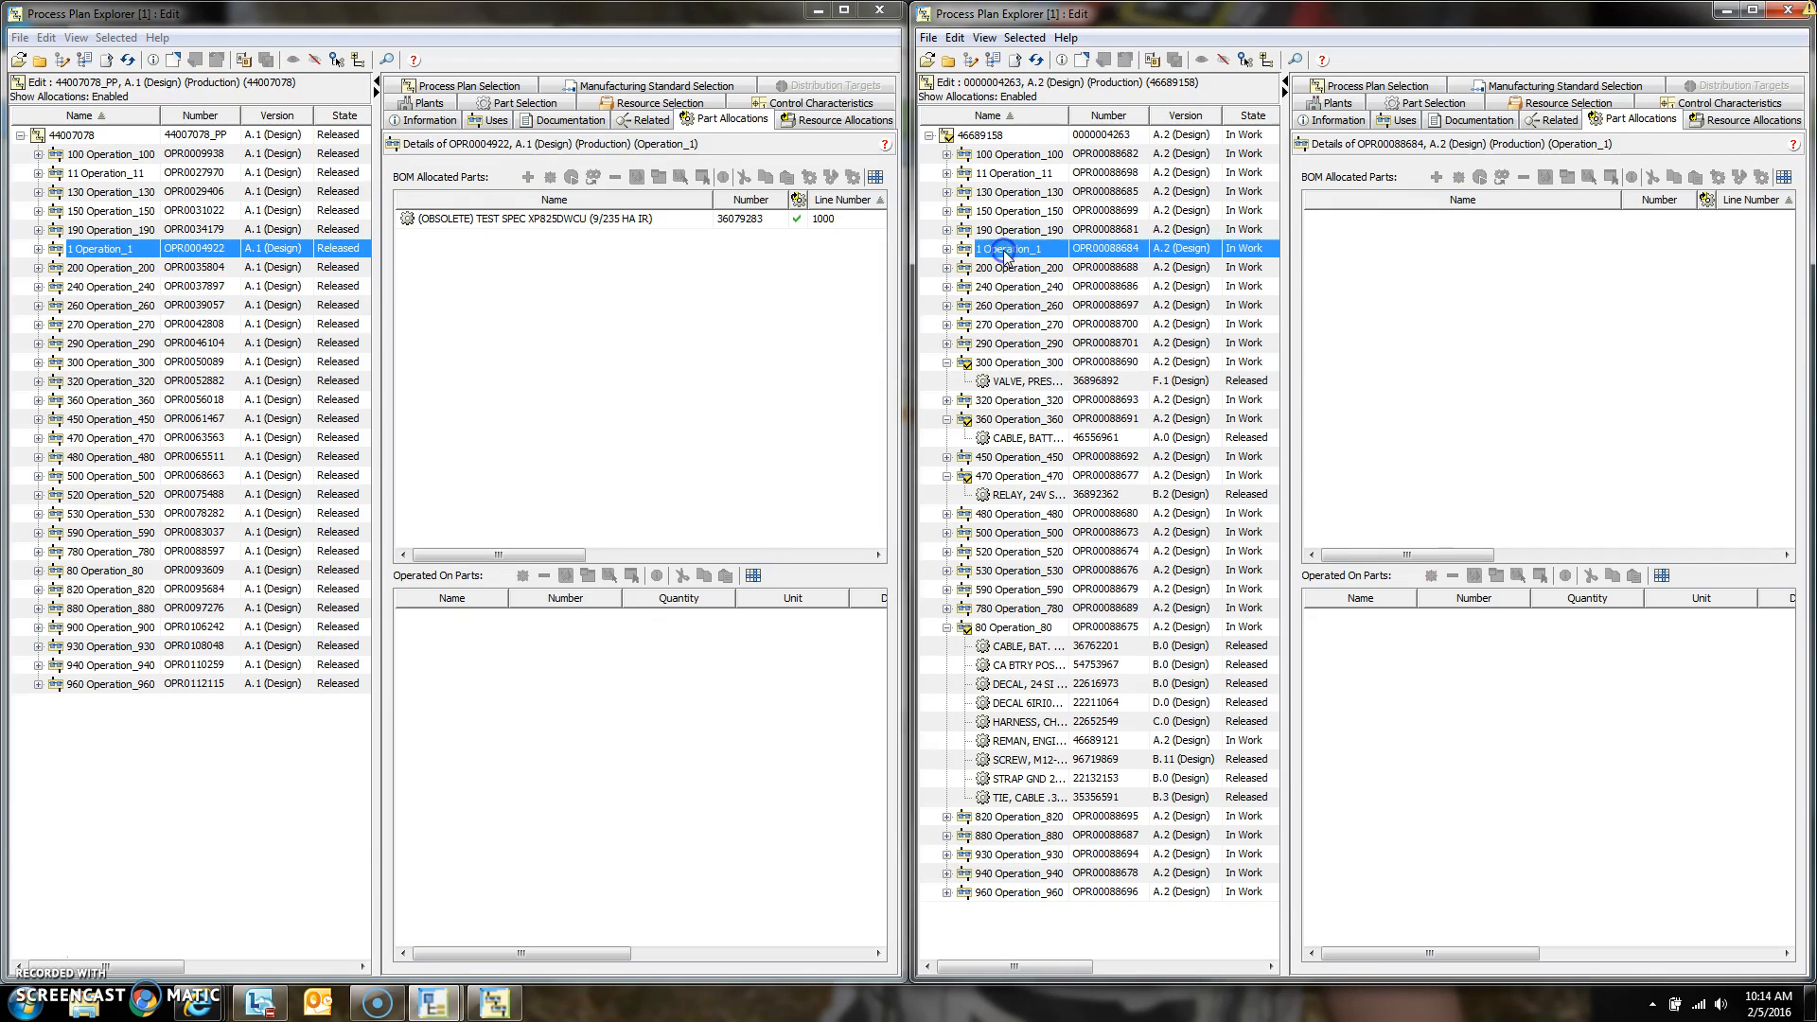
pyautogui.click(1081, 60)
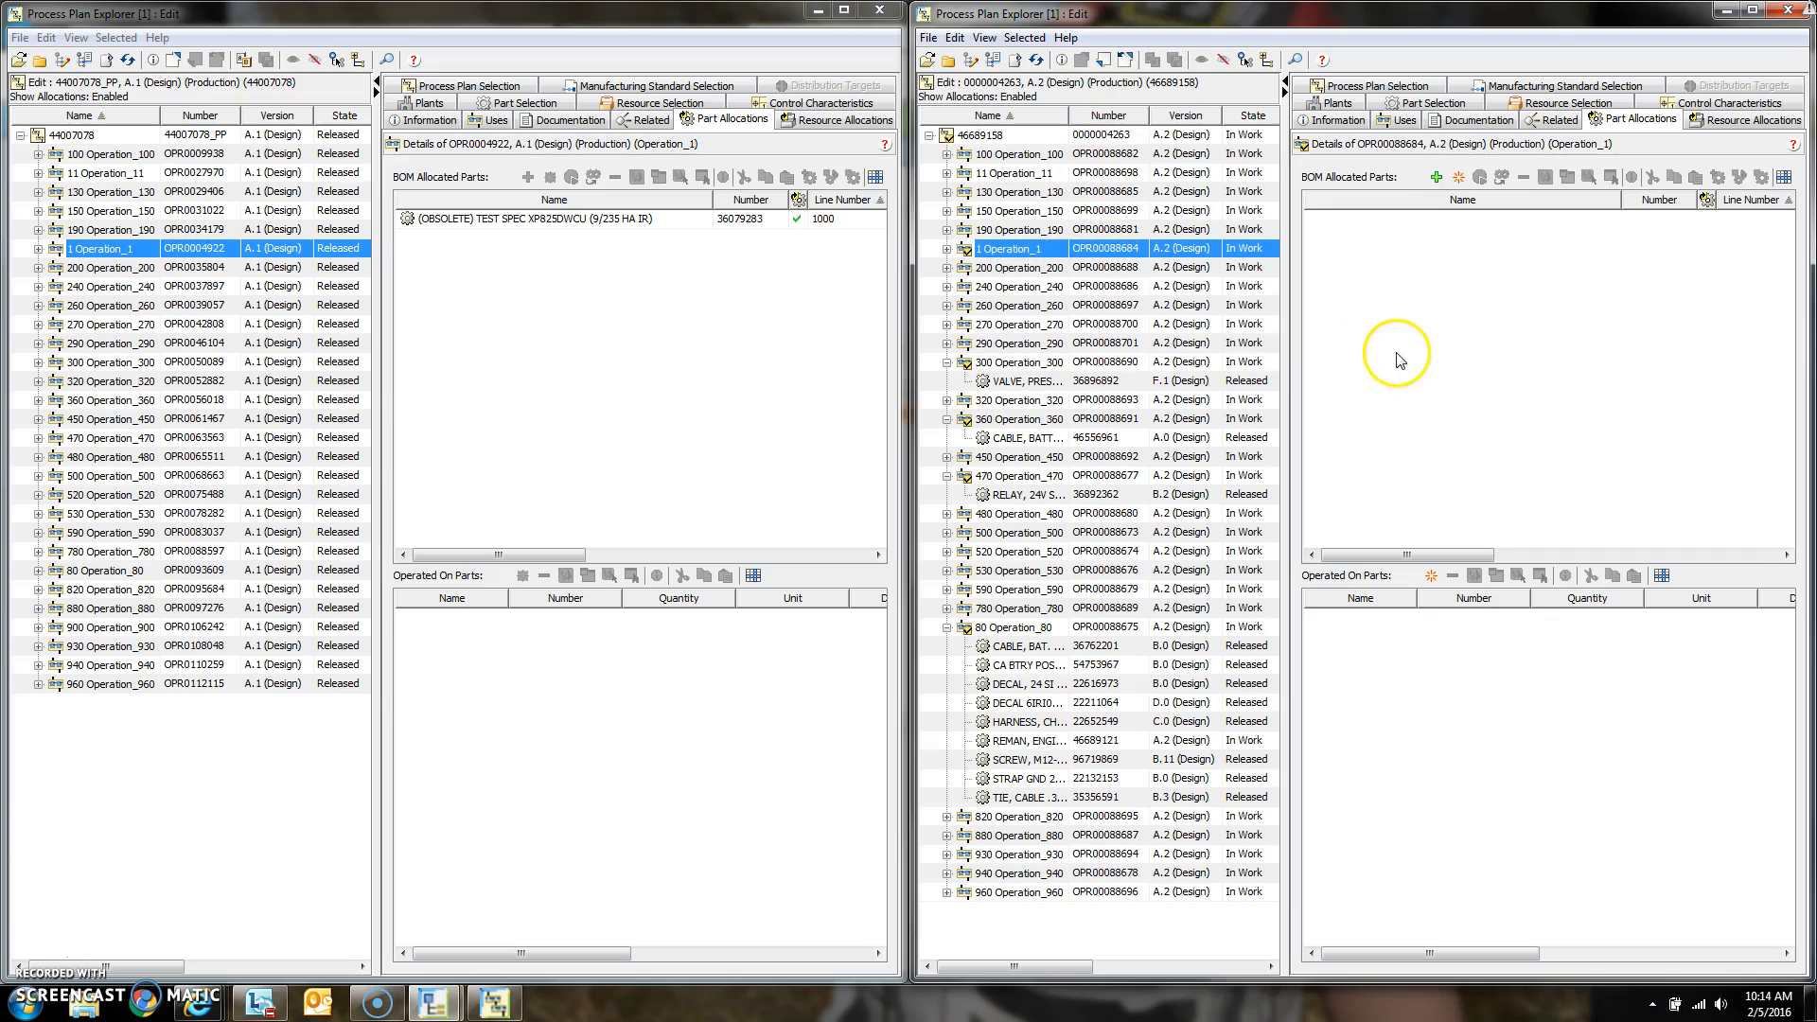
pyautogui.click(1436, 180)
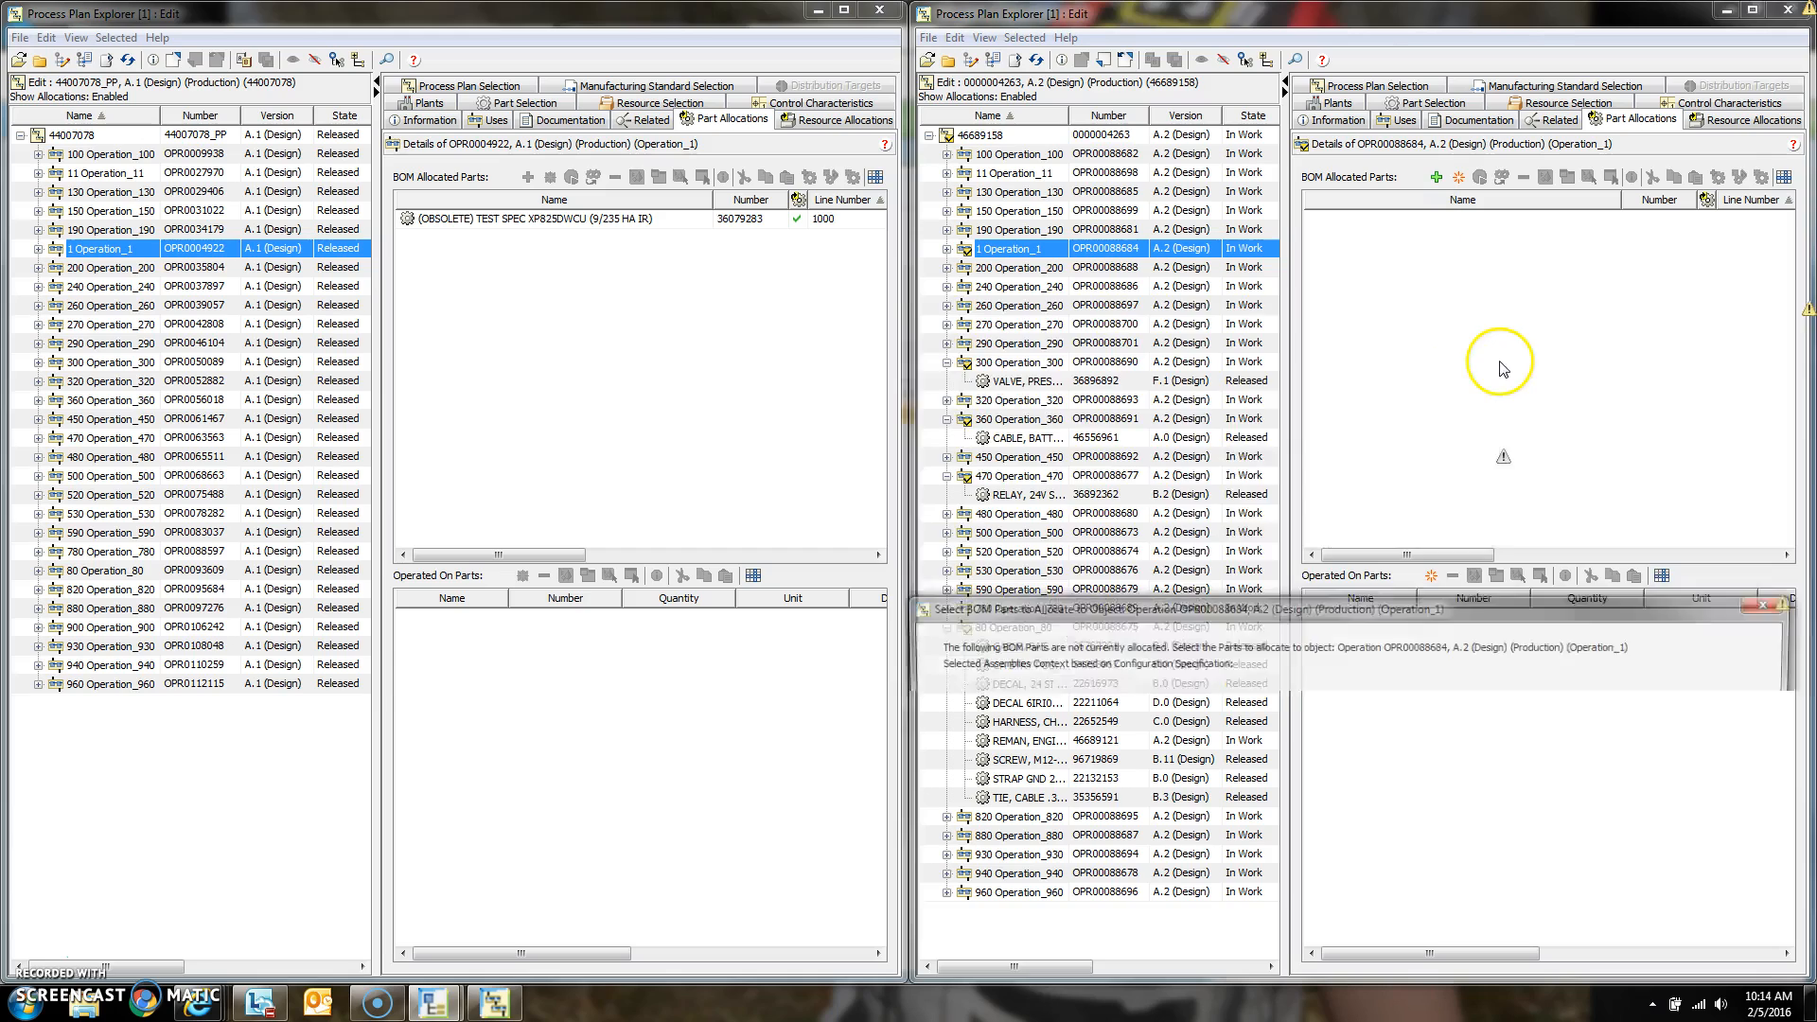
pyautogui.click(1141, 459)
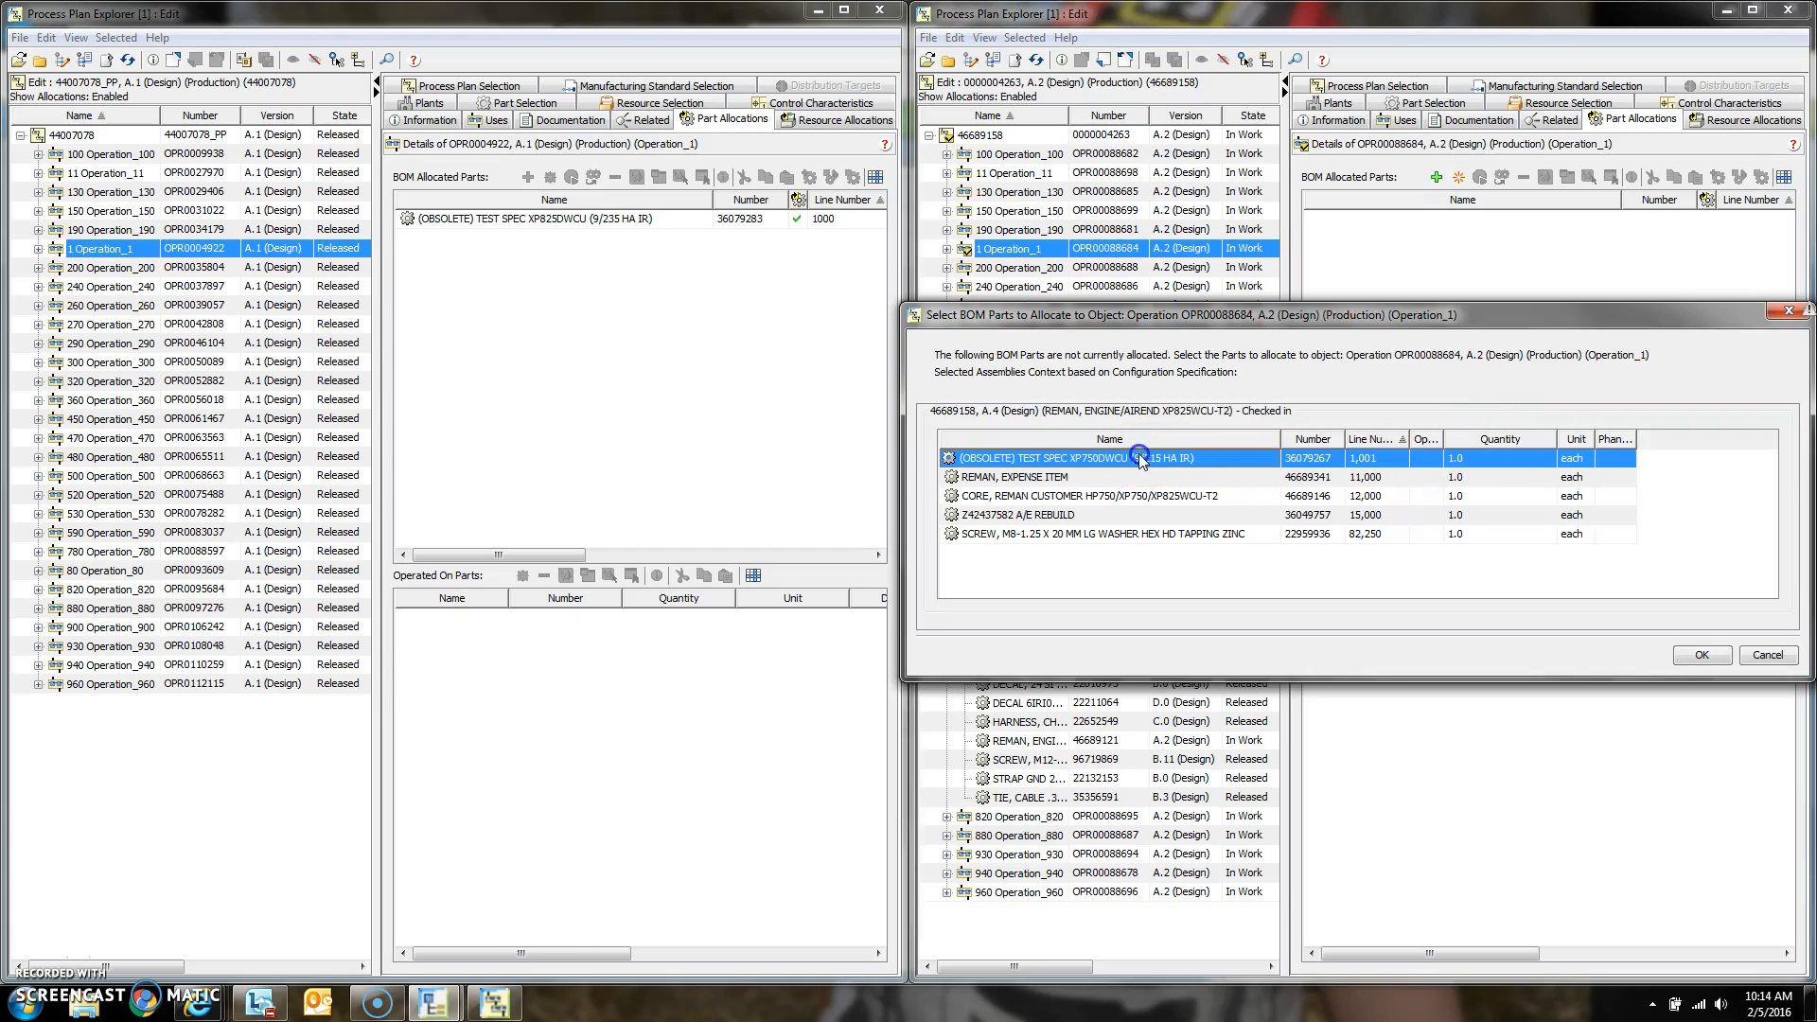
pyautogui.keyDown('ctrl'); pyautogui.click(1088, 478); pyautogui.keyUp('ctrl')
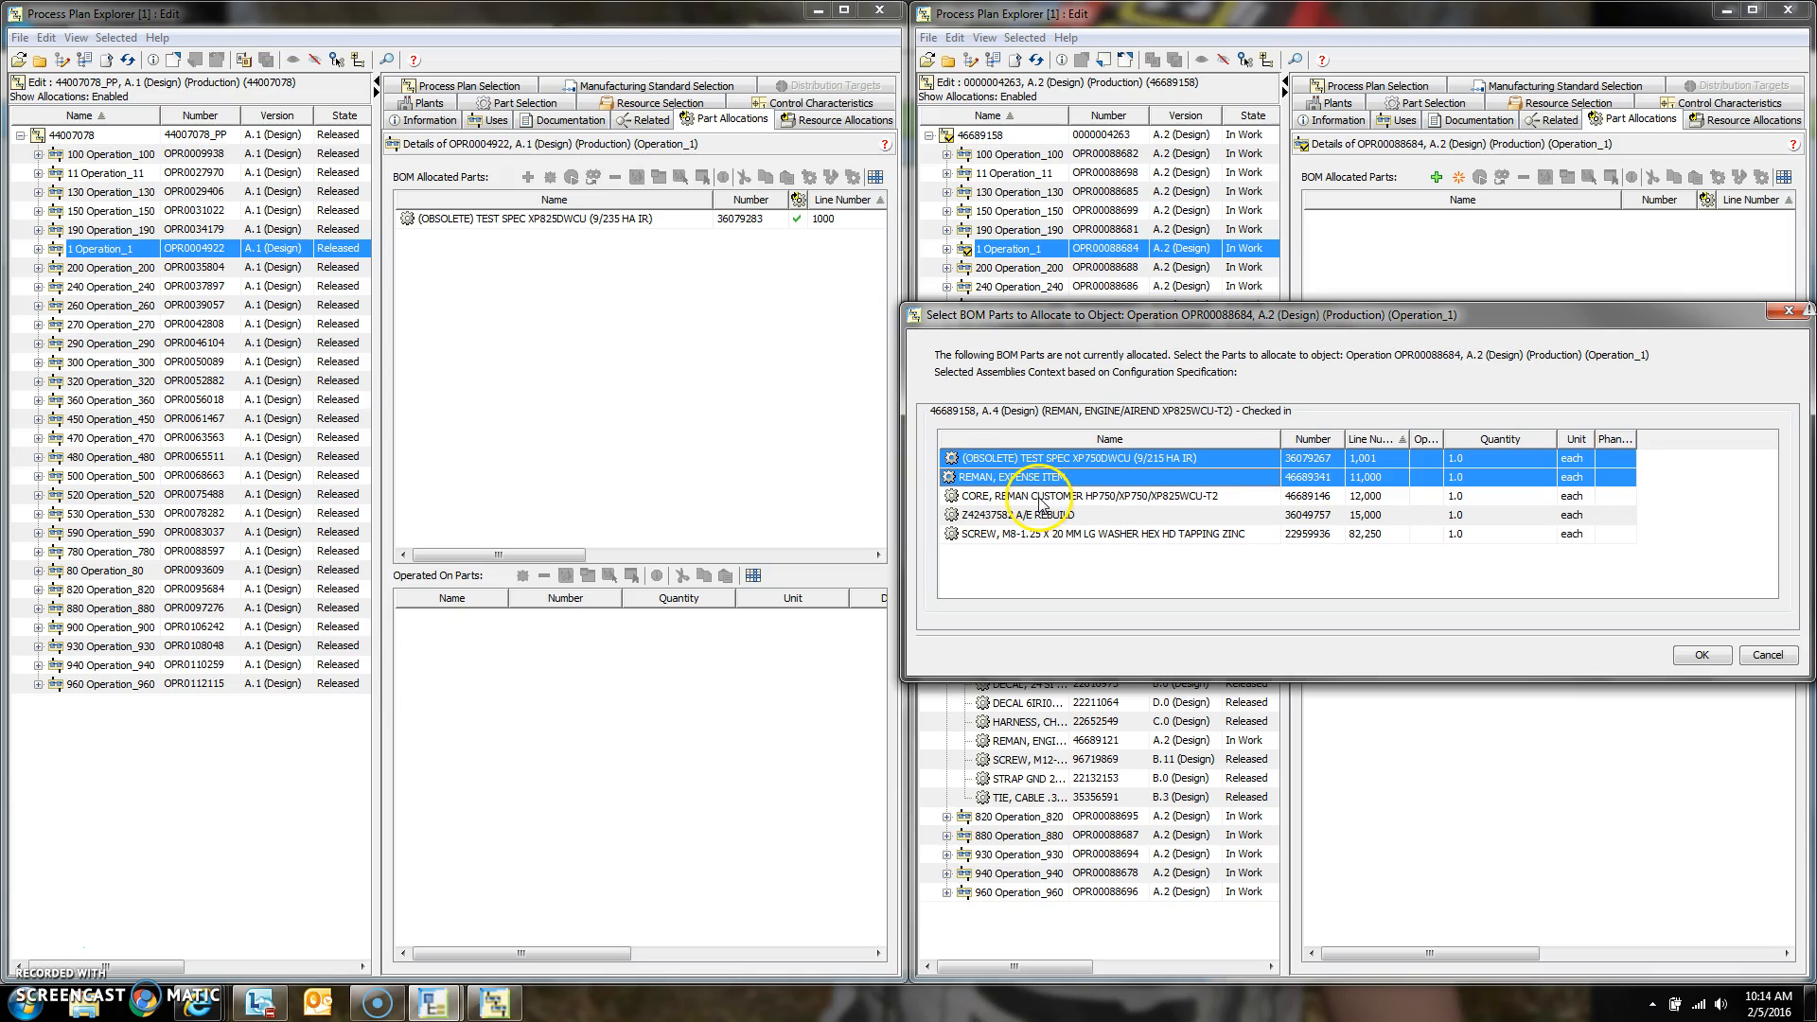
pyautogui.keyDown('ctrl'); pyautogui.click(1041, 497); pyautogui.keyUp('ctrl')
pyautogui.click(1701, 655)
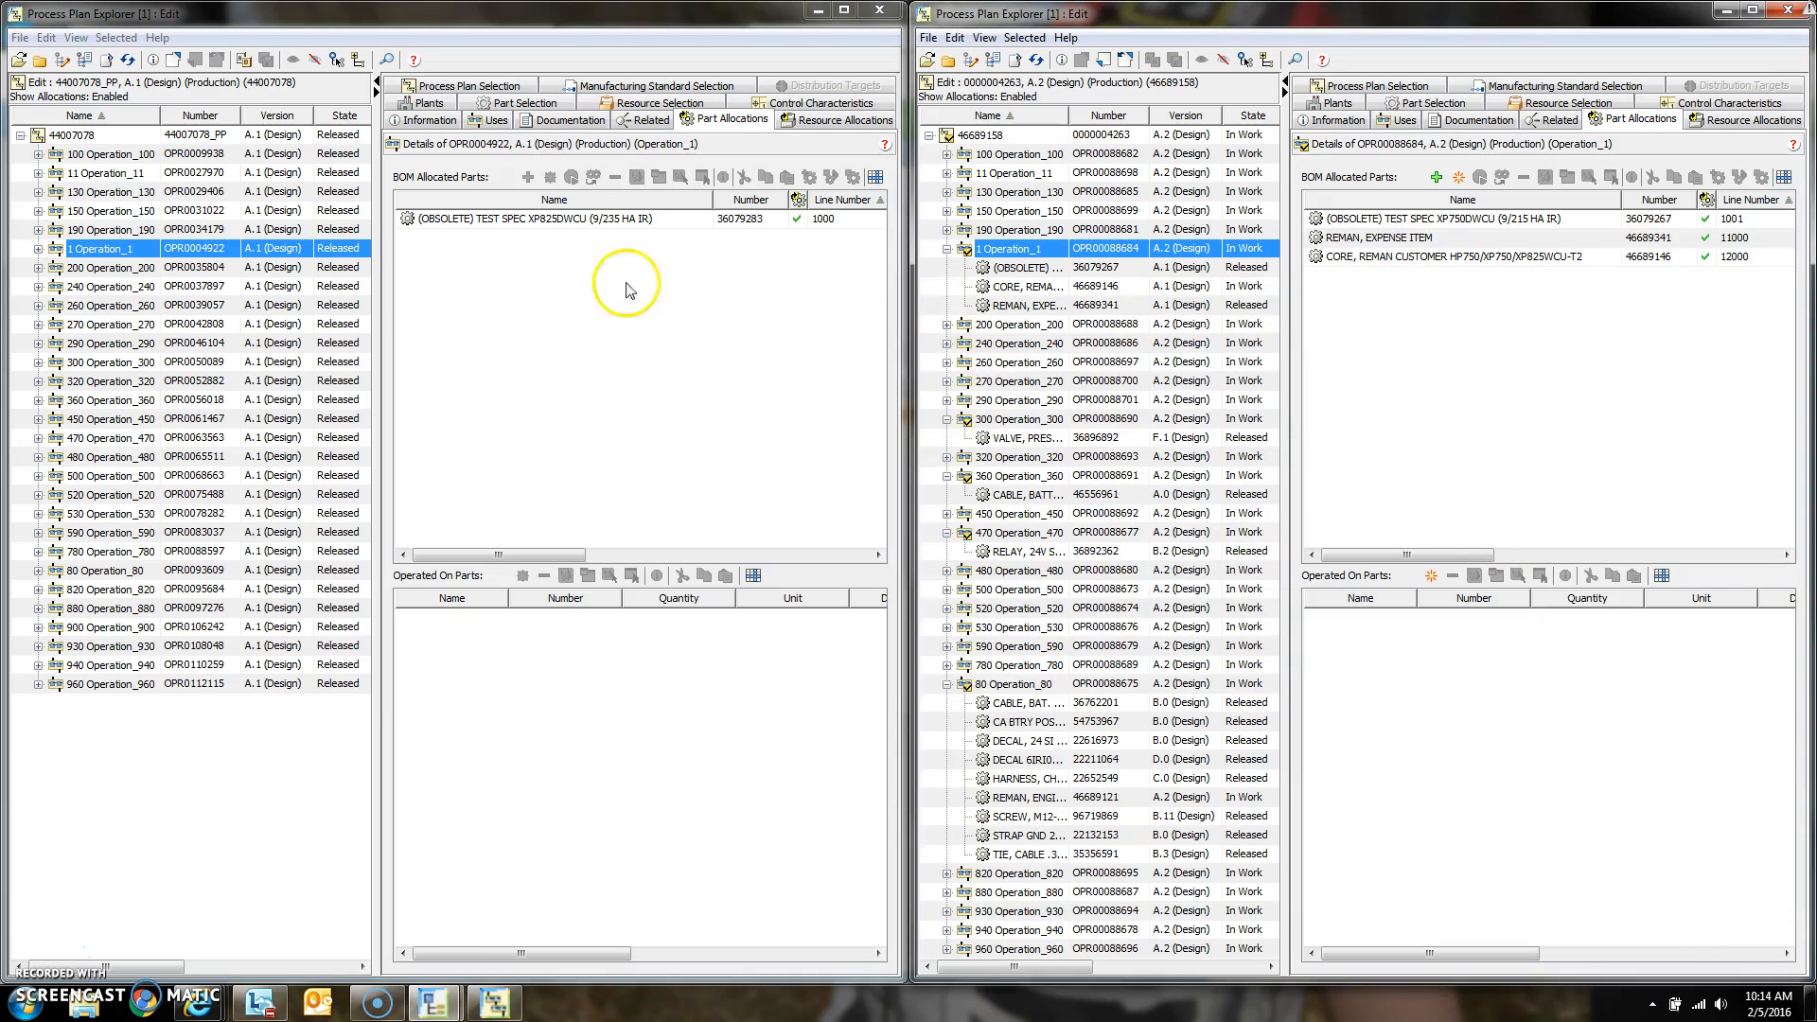
# Step: Check plan 44007078's Operation_190 and Operation_150, and allocate the M8-1.25 X 20 MM screw (22959936) to the checked-out Operation_150 of plan 46689158
pyautogui.click(533, 367)
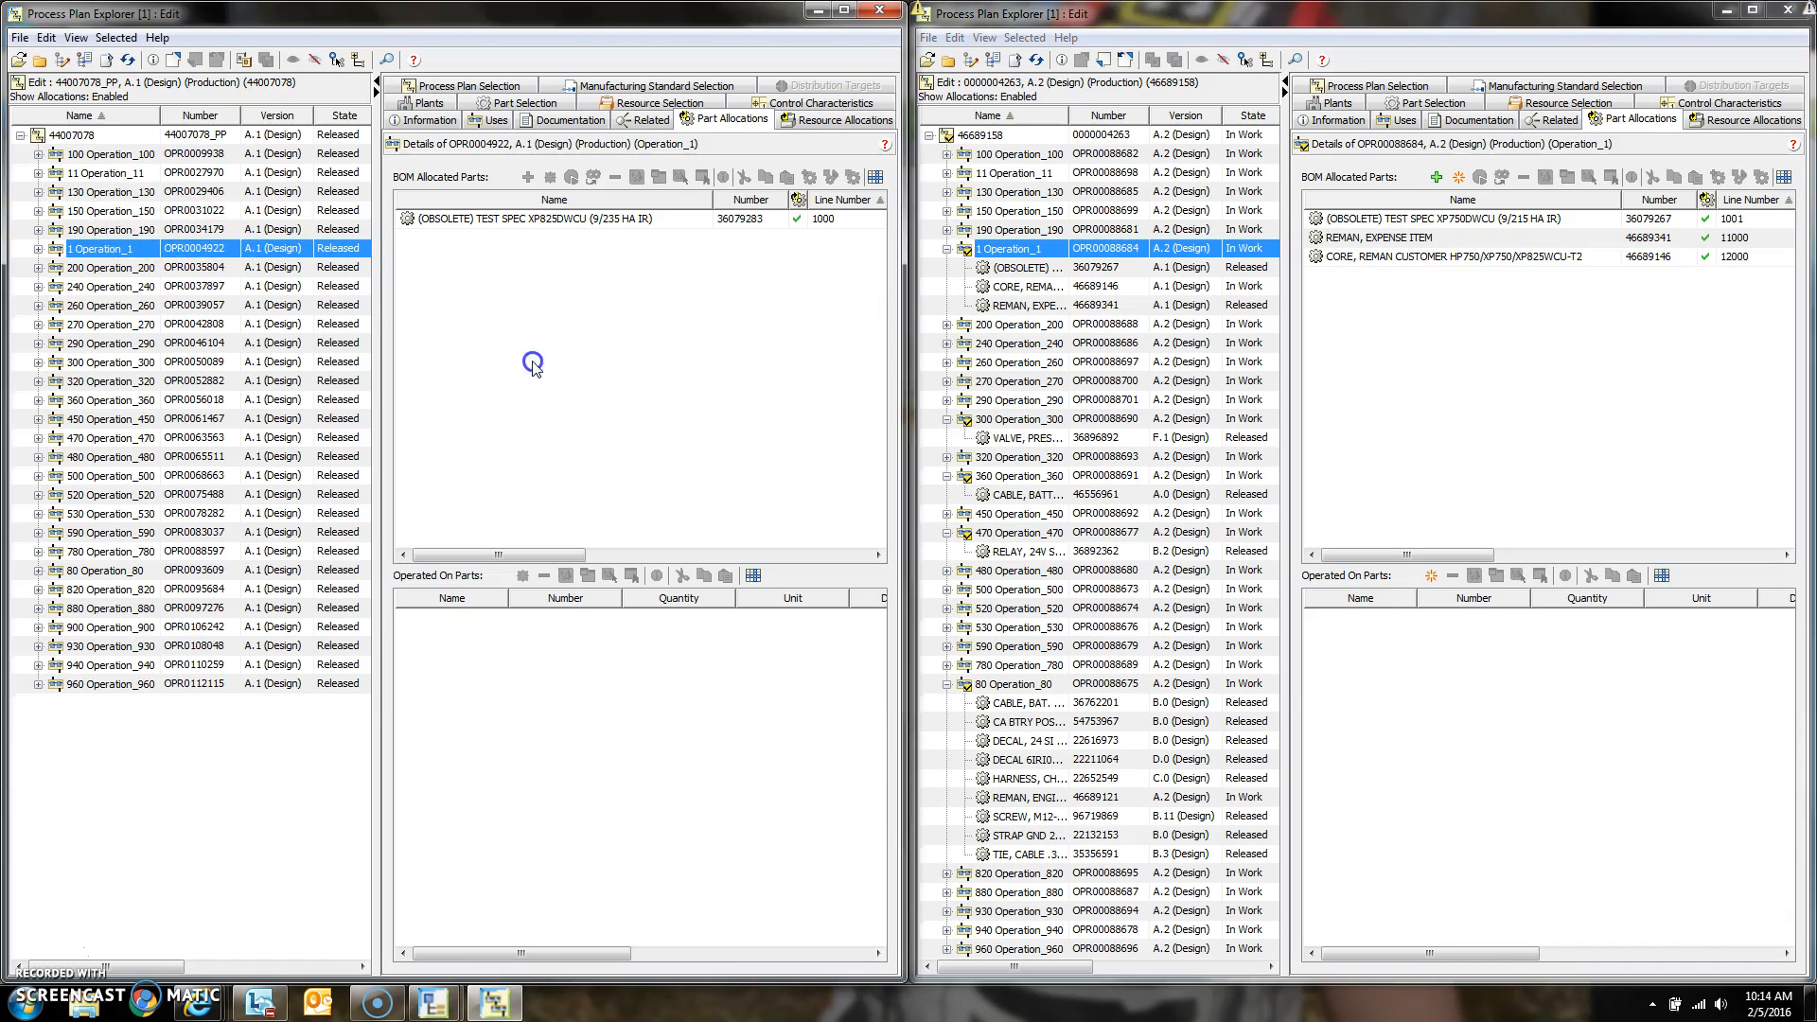
pyautogui.click(112, 229)
pyautogui.click(112, 210)
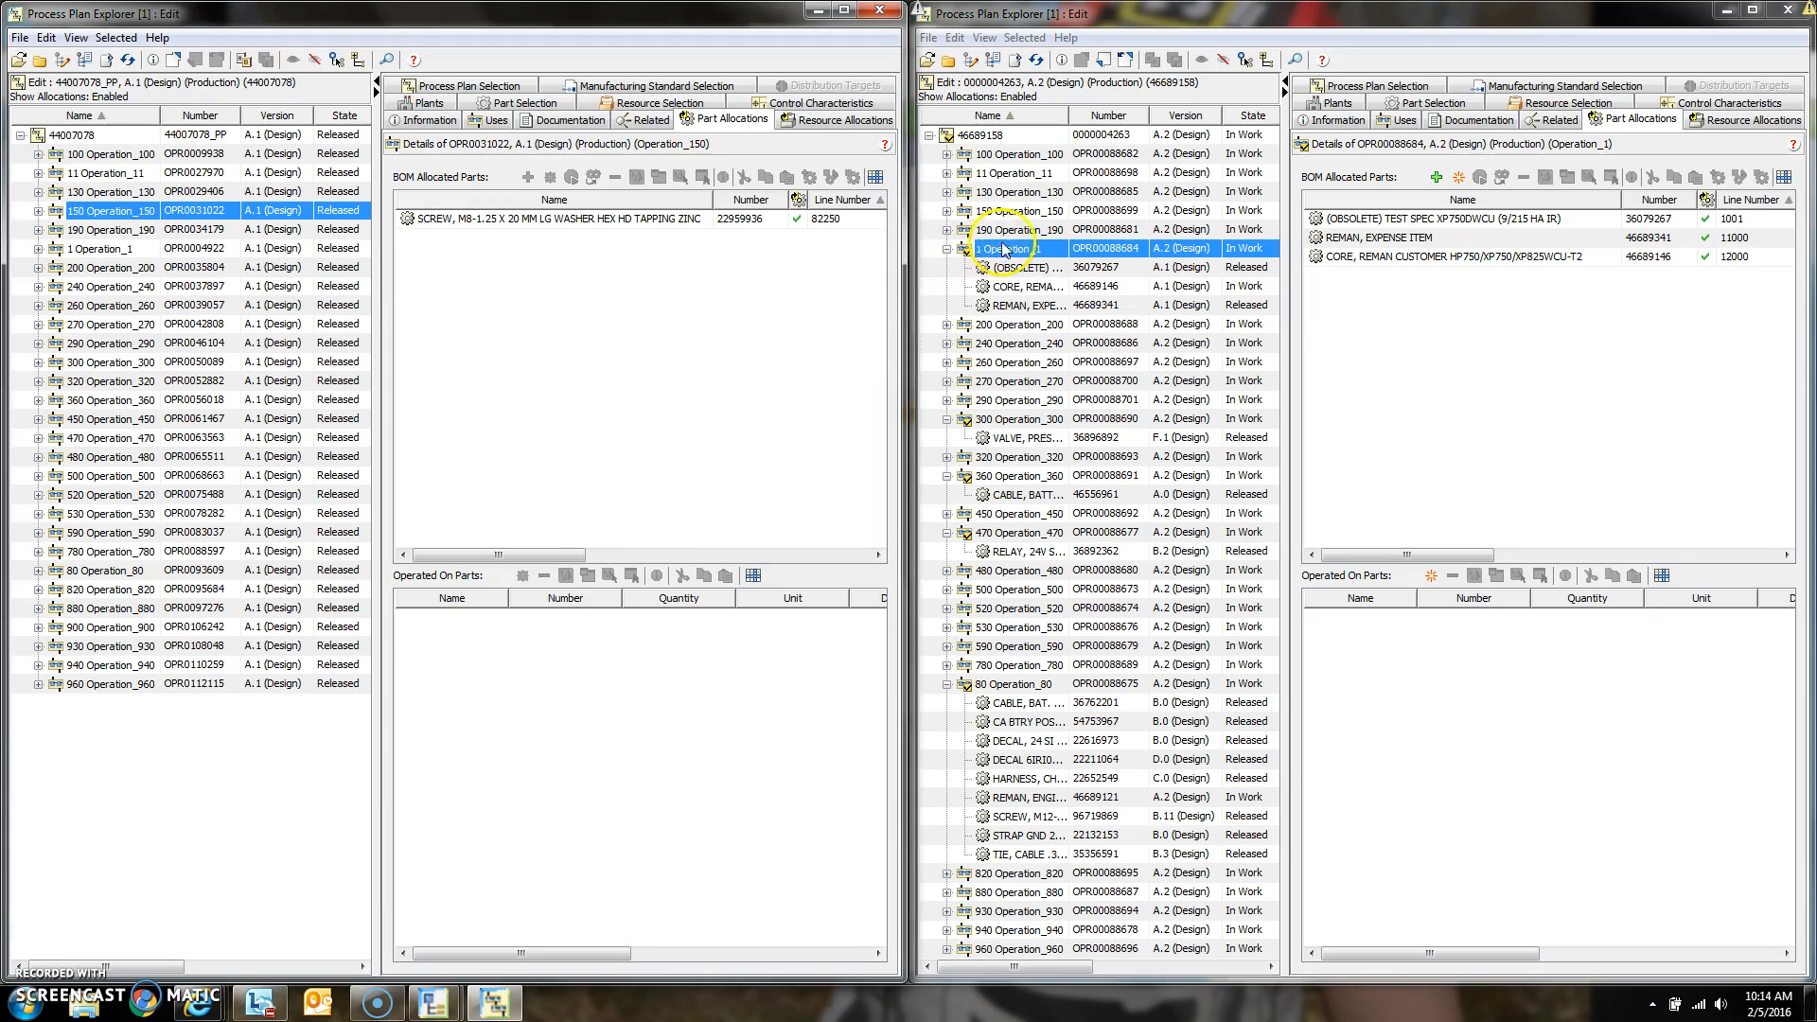
pyautogui.click(1011, 211)
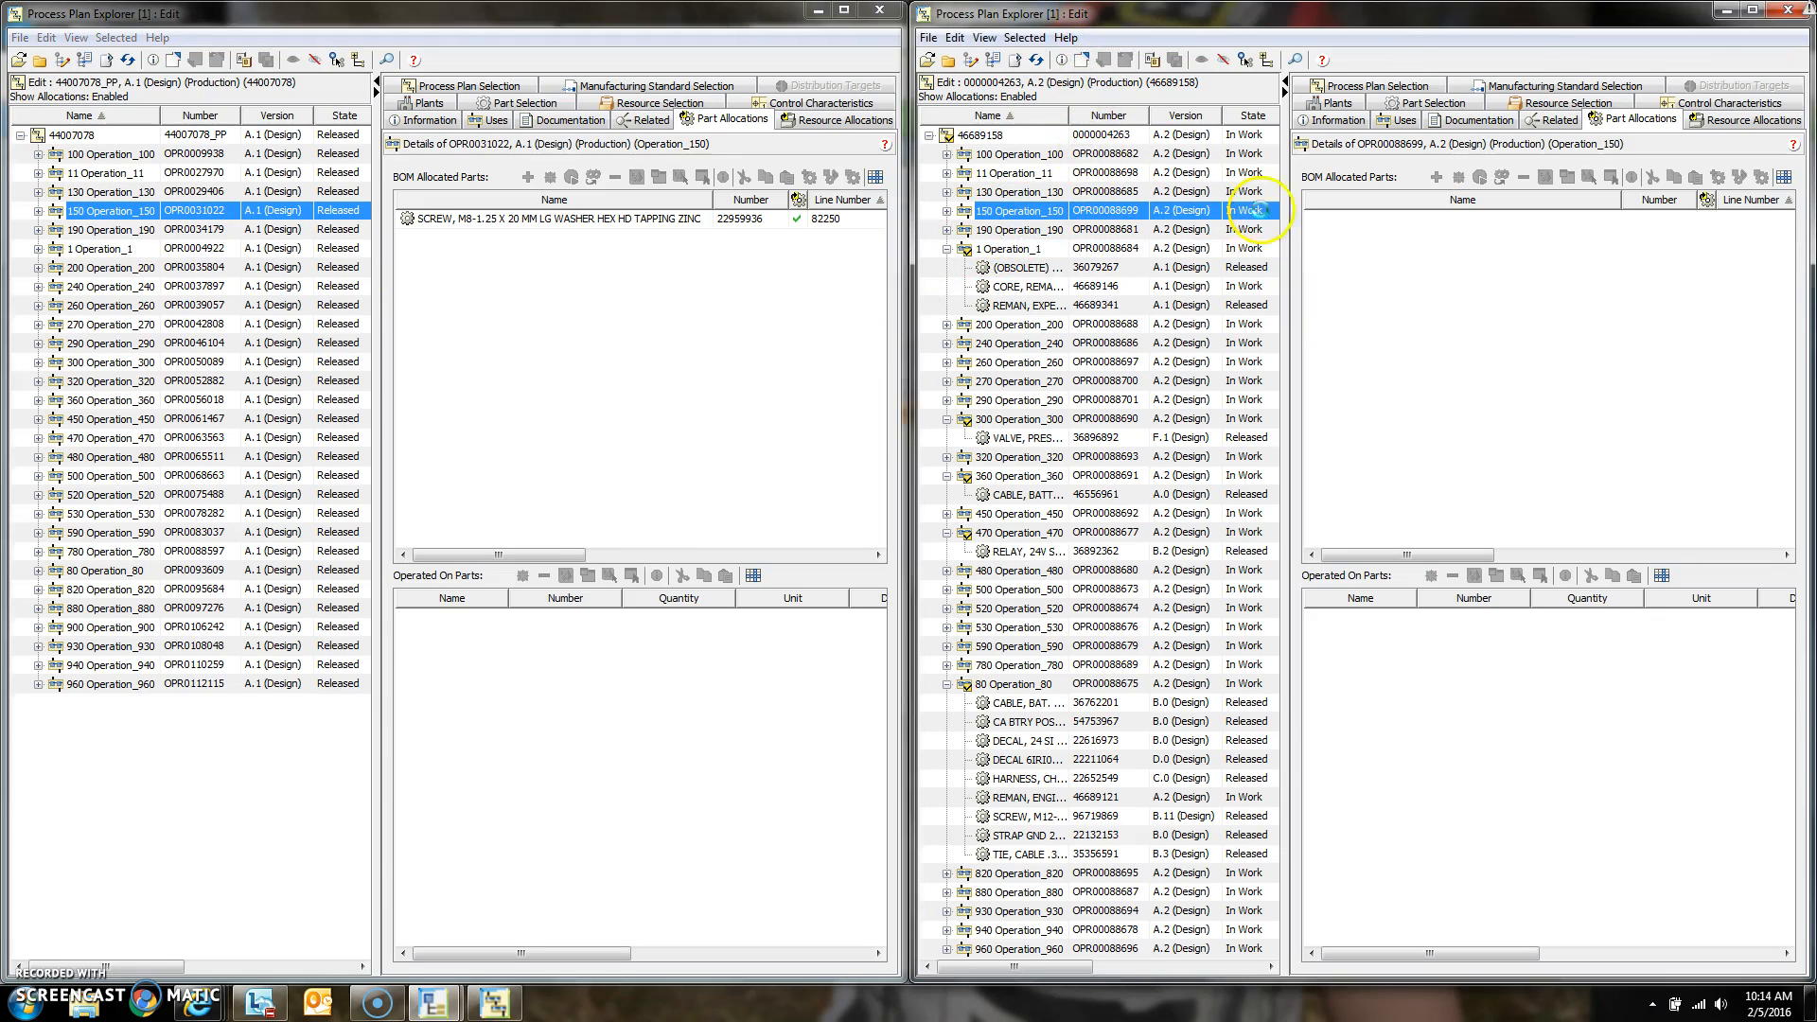
pyautogui.click(1440, 180)
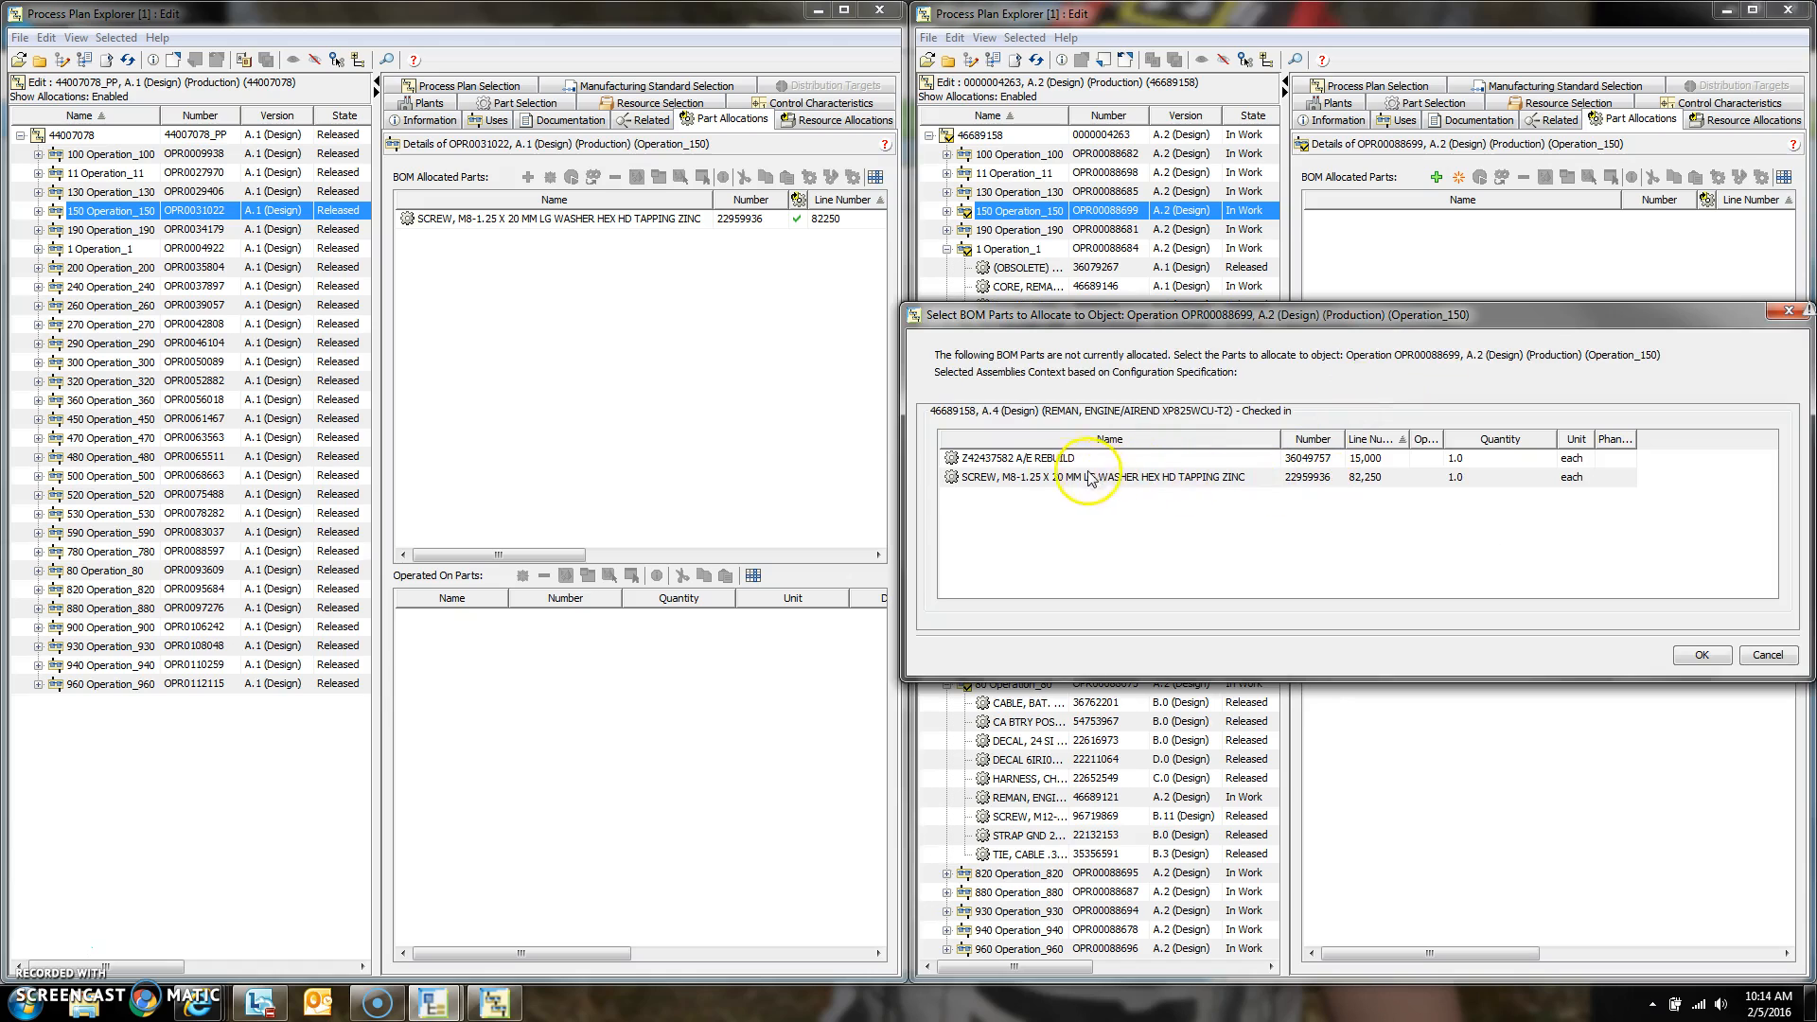
pyautogui.click(1027, 478)
pyautogui.click(1701, 655)
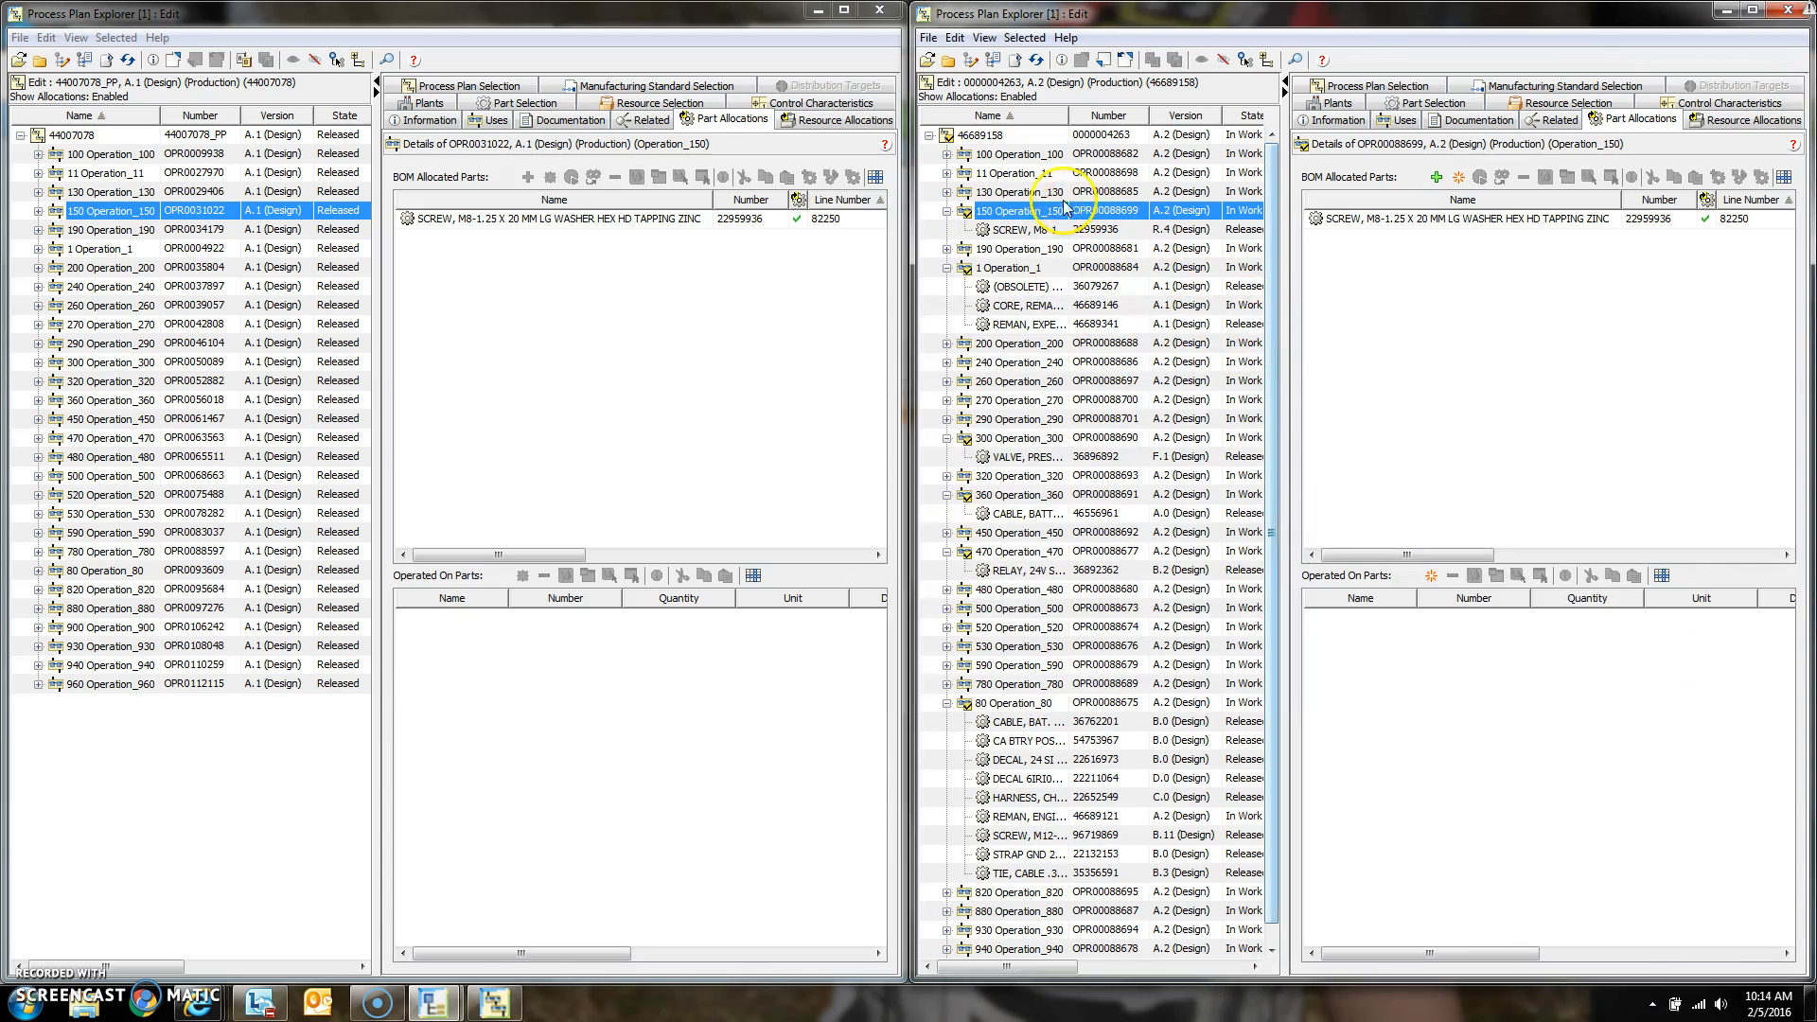
# Step: Check out Operation_100 of plan 46689158 and allocate the remaining part, Z42437582 A/E REBUILD (36049757), to it
pyautogui.click(992, 155)
pyautogui.click(1079, 62)
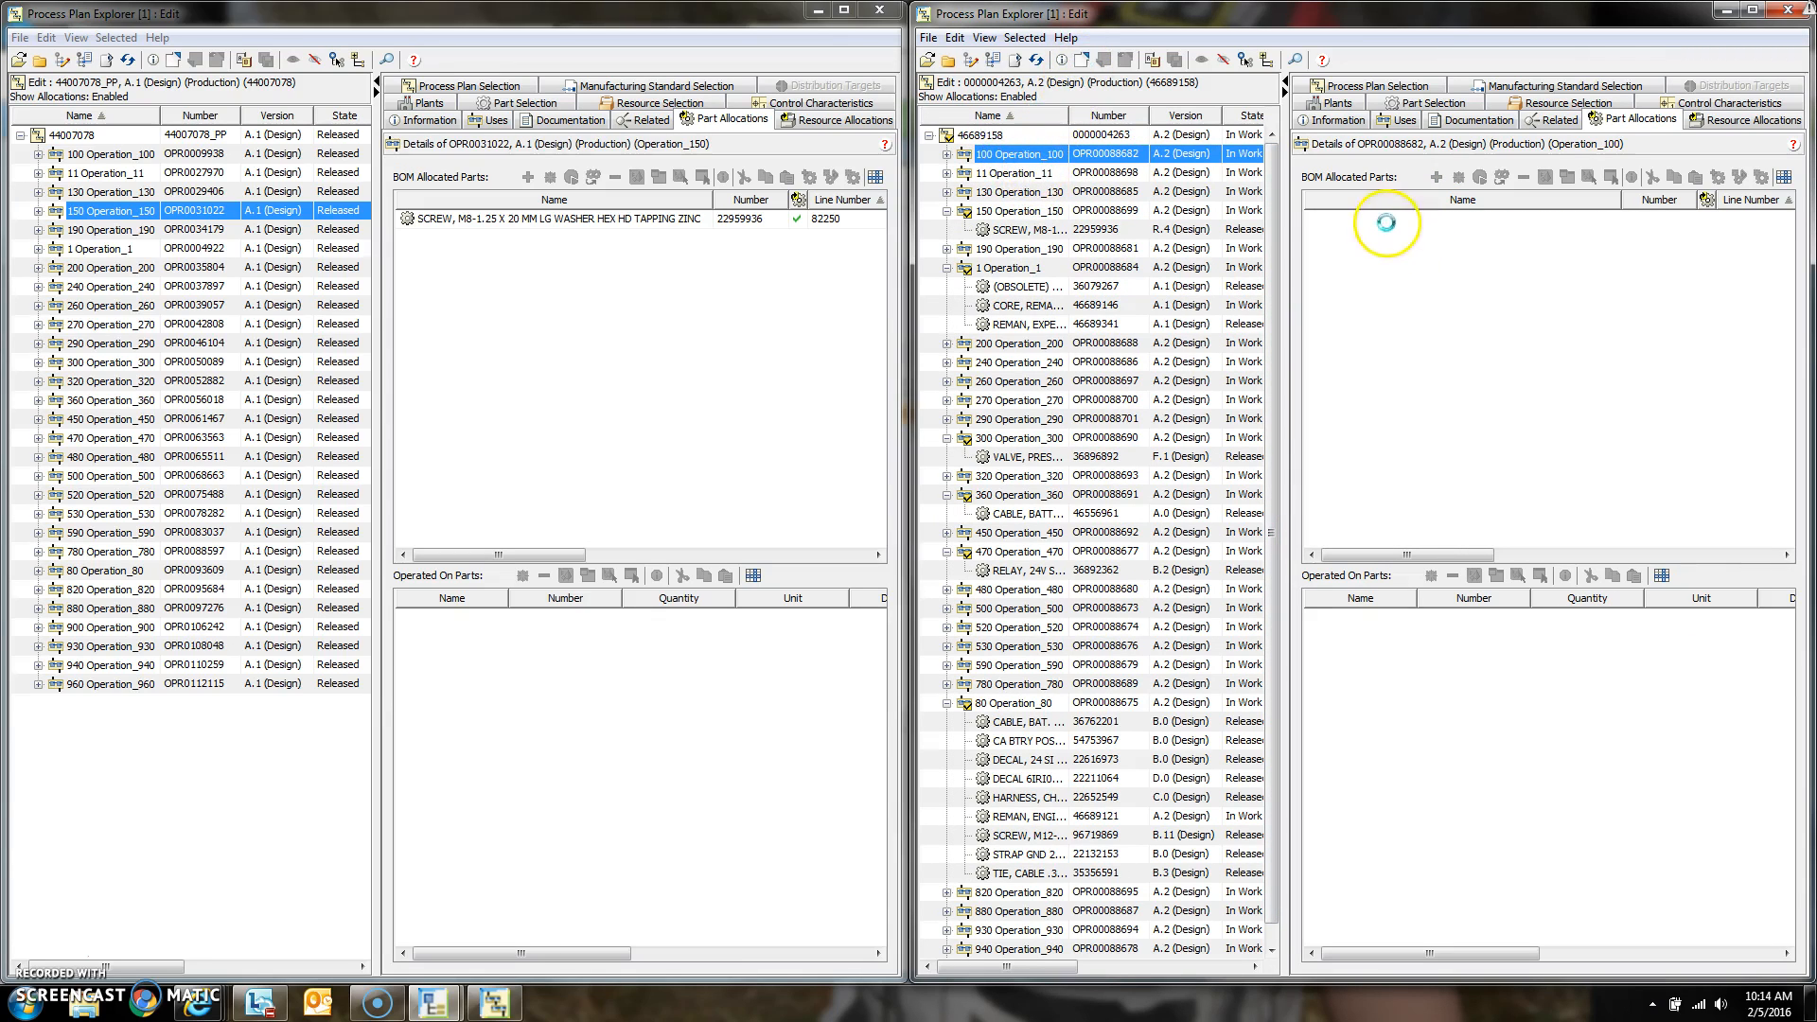
pyautogui.click(1434, 177)
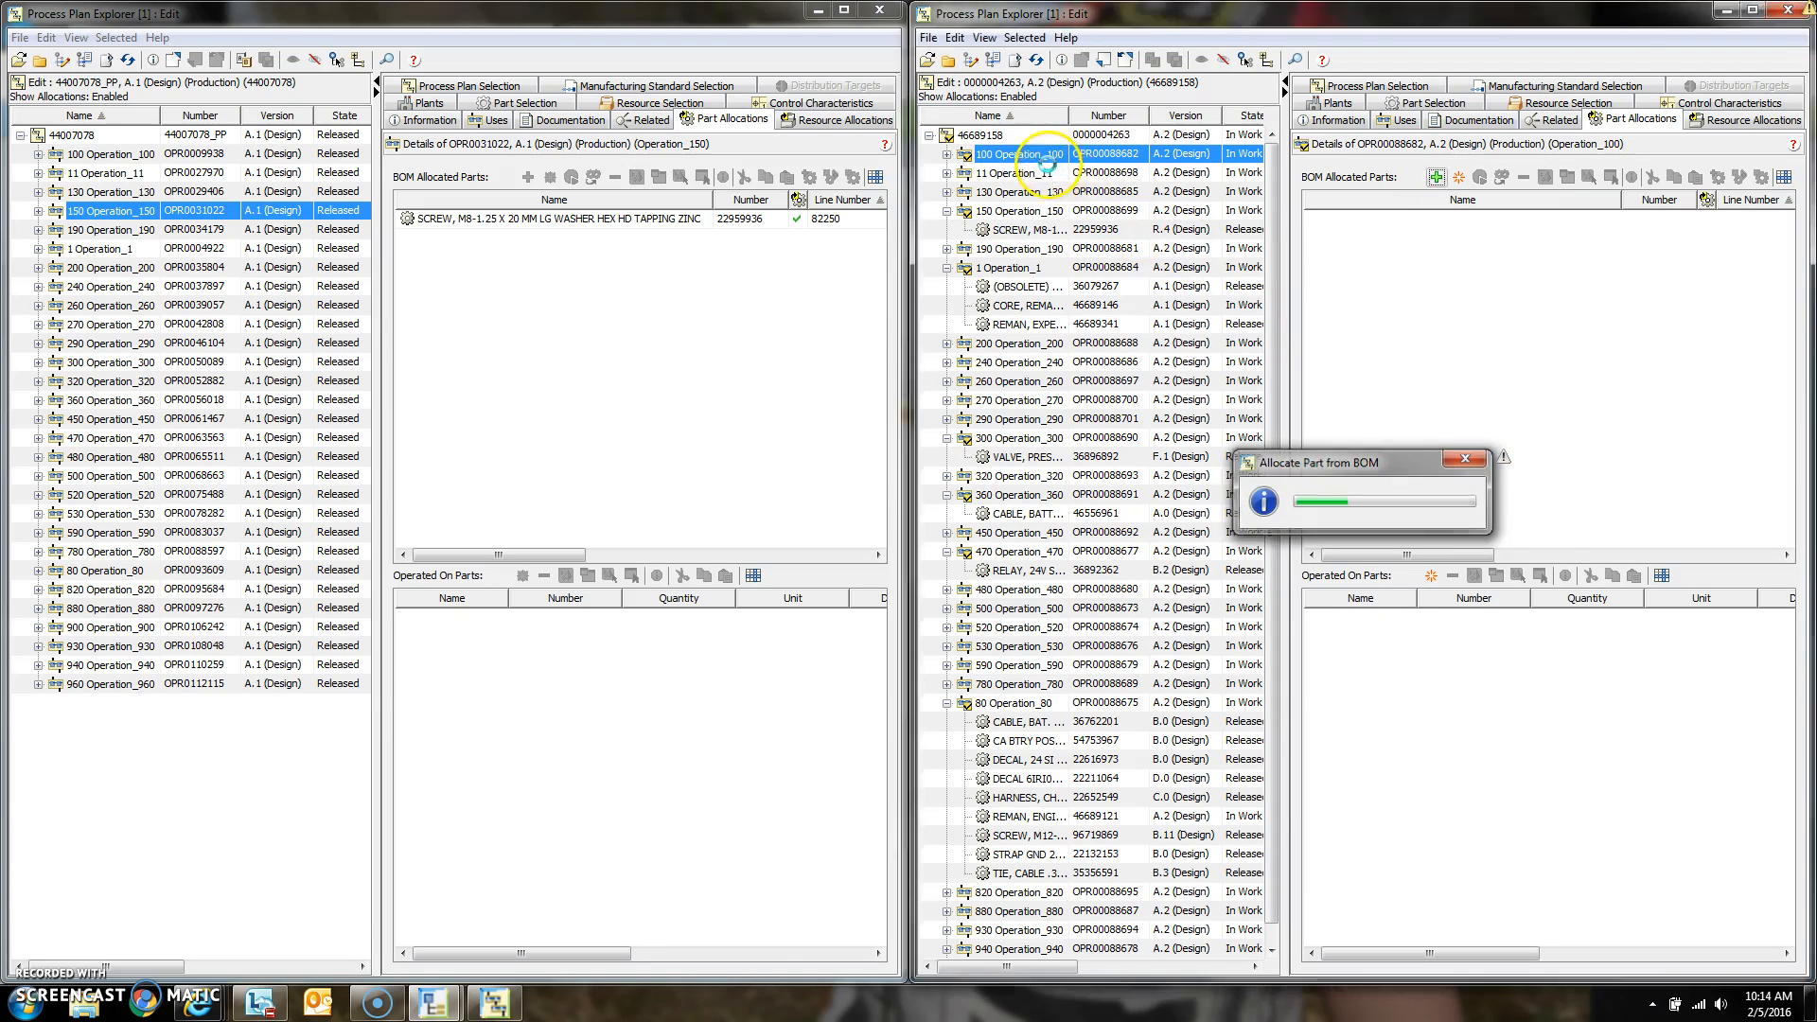
pyautogui.click(1023, 458)
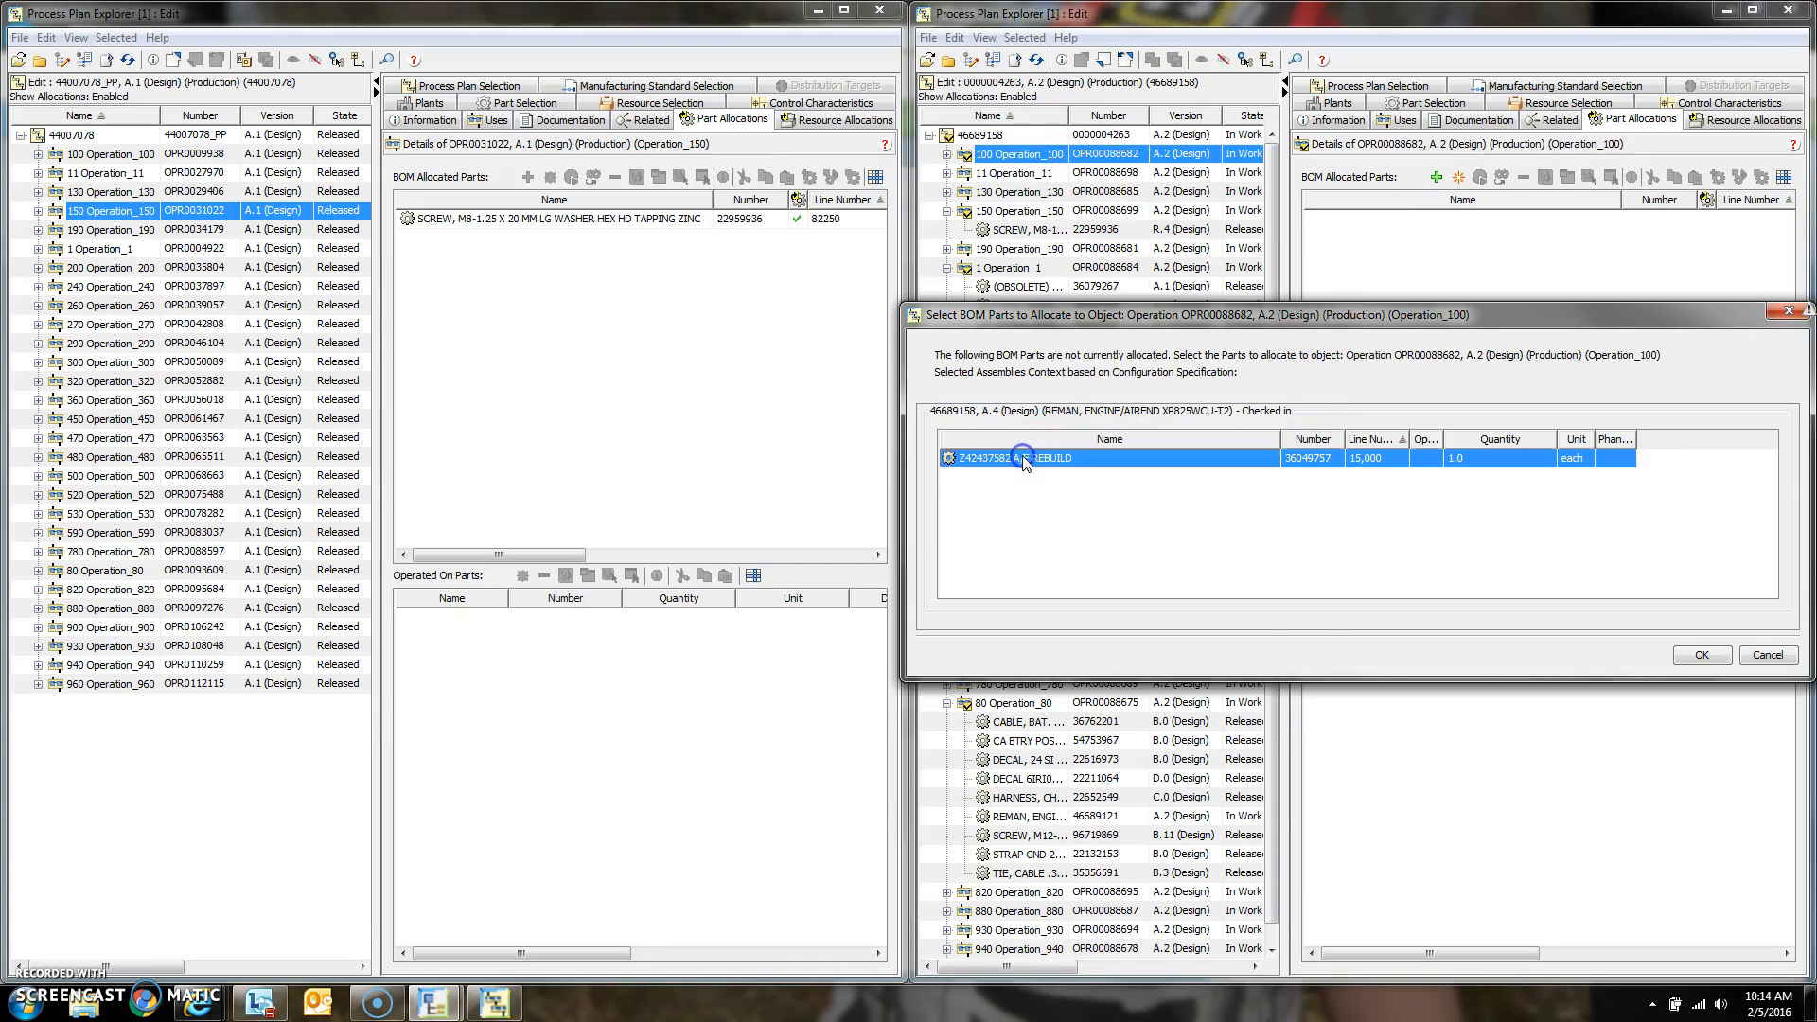
pyautogui.click(1700, 655)
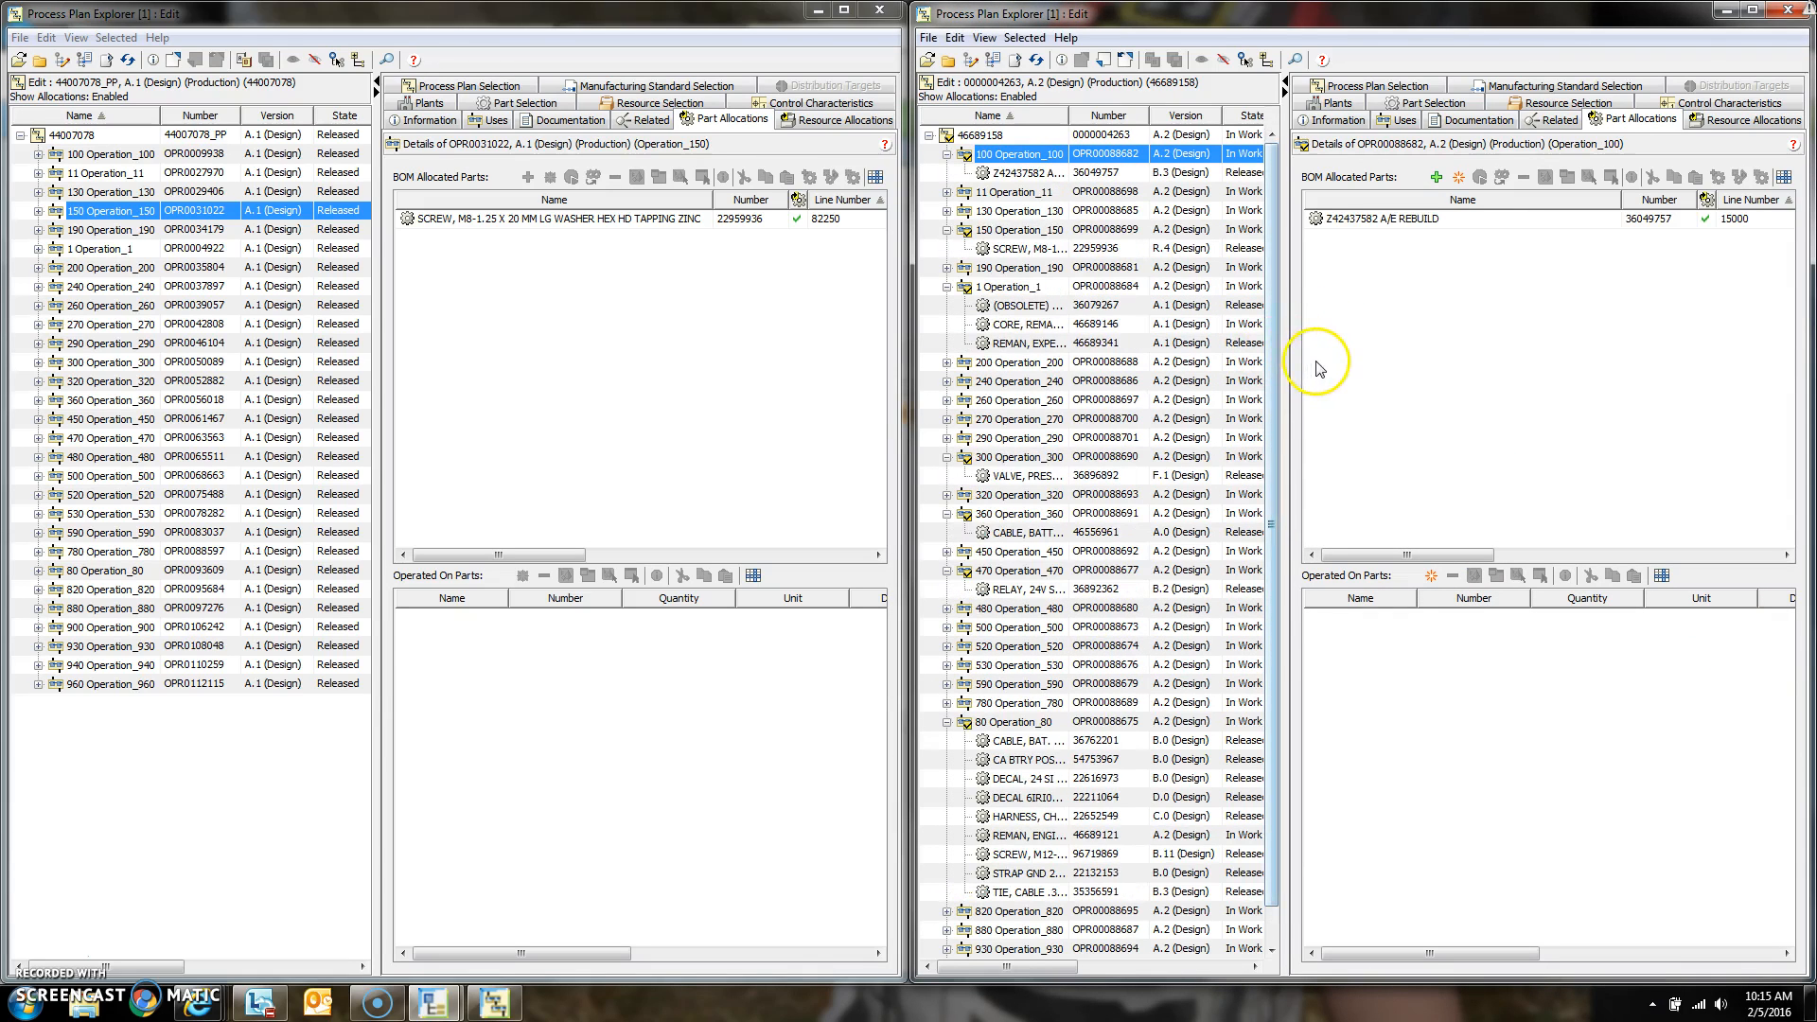
# Step: Check in process plan 46689158 with all its checked-out child operations, leaving the check-in comment empty
pyautogui.click(979, 135)
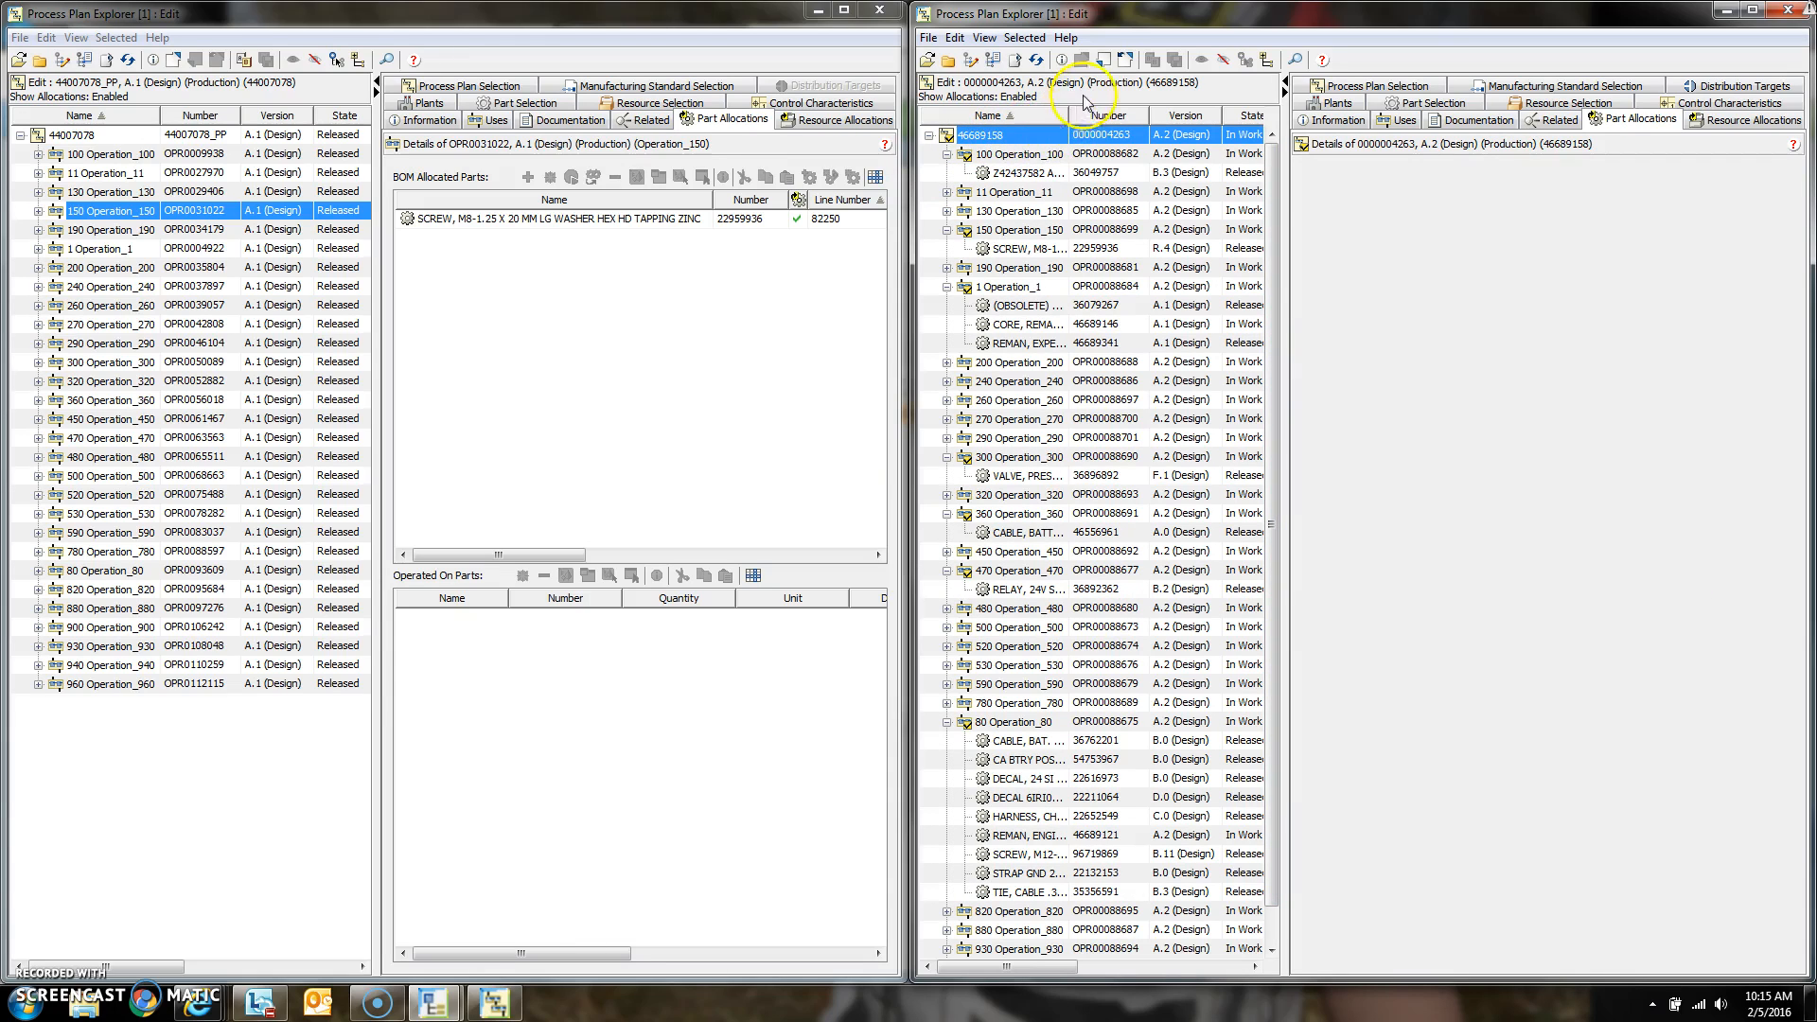
pyautogui.click(1104, 62)
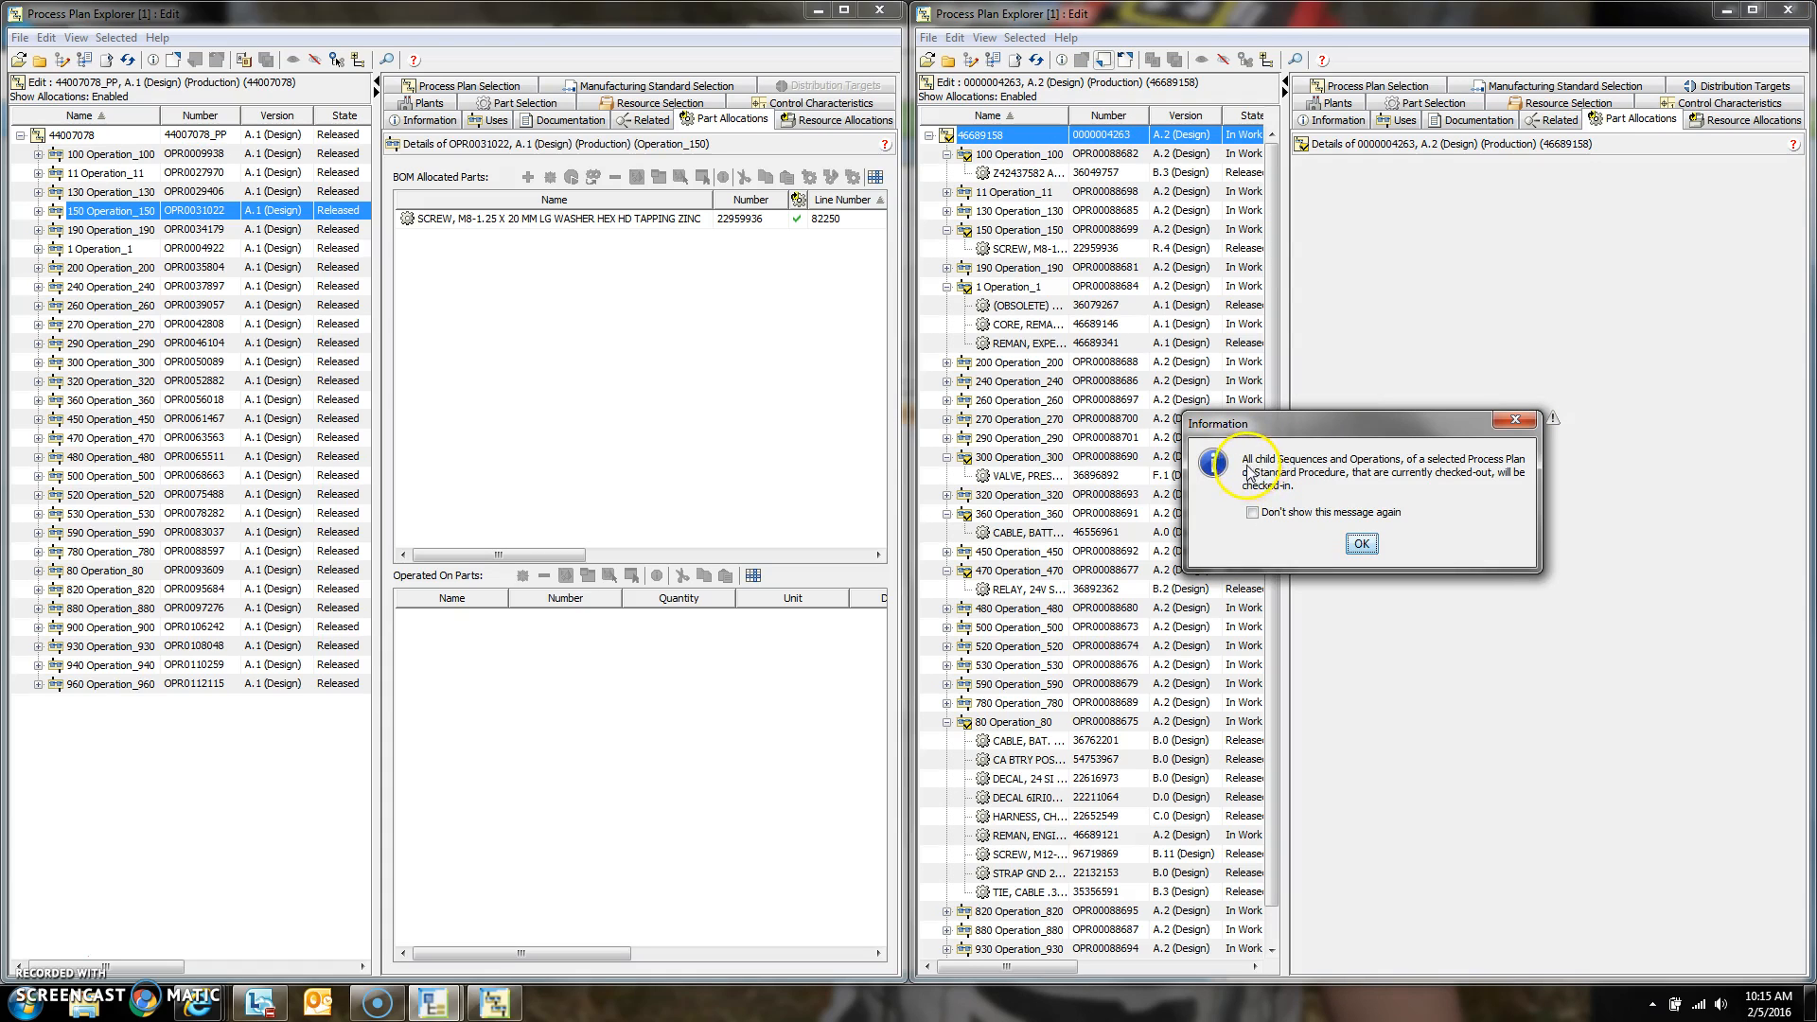
pyautogui.click(1356, 542)
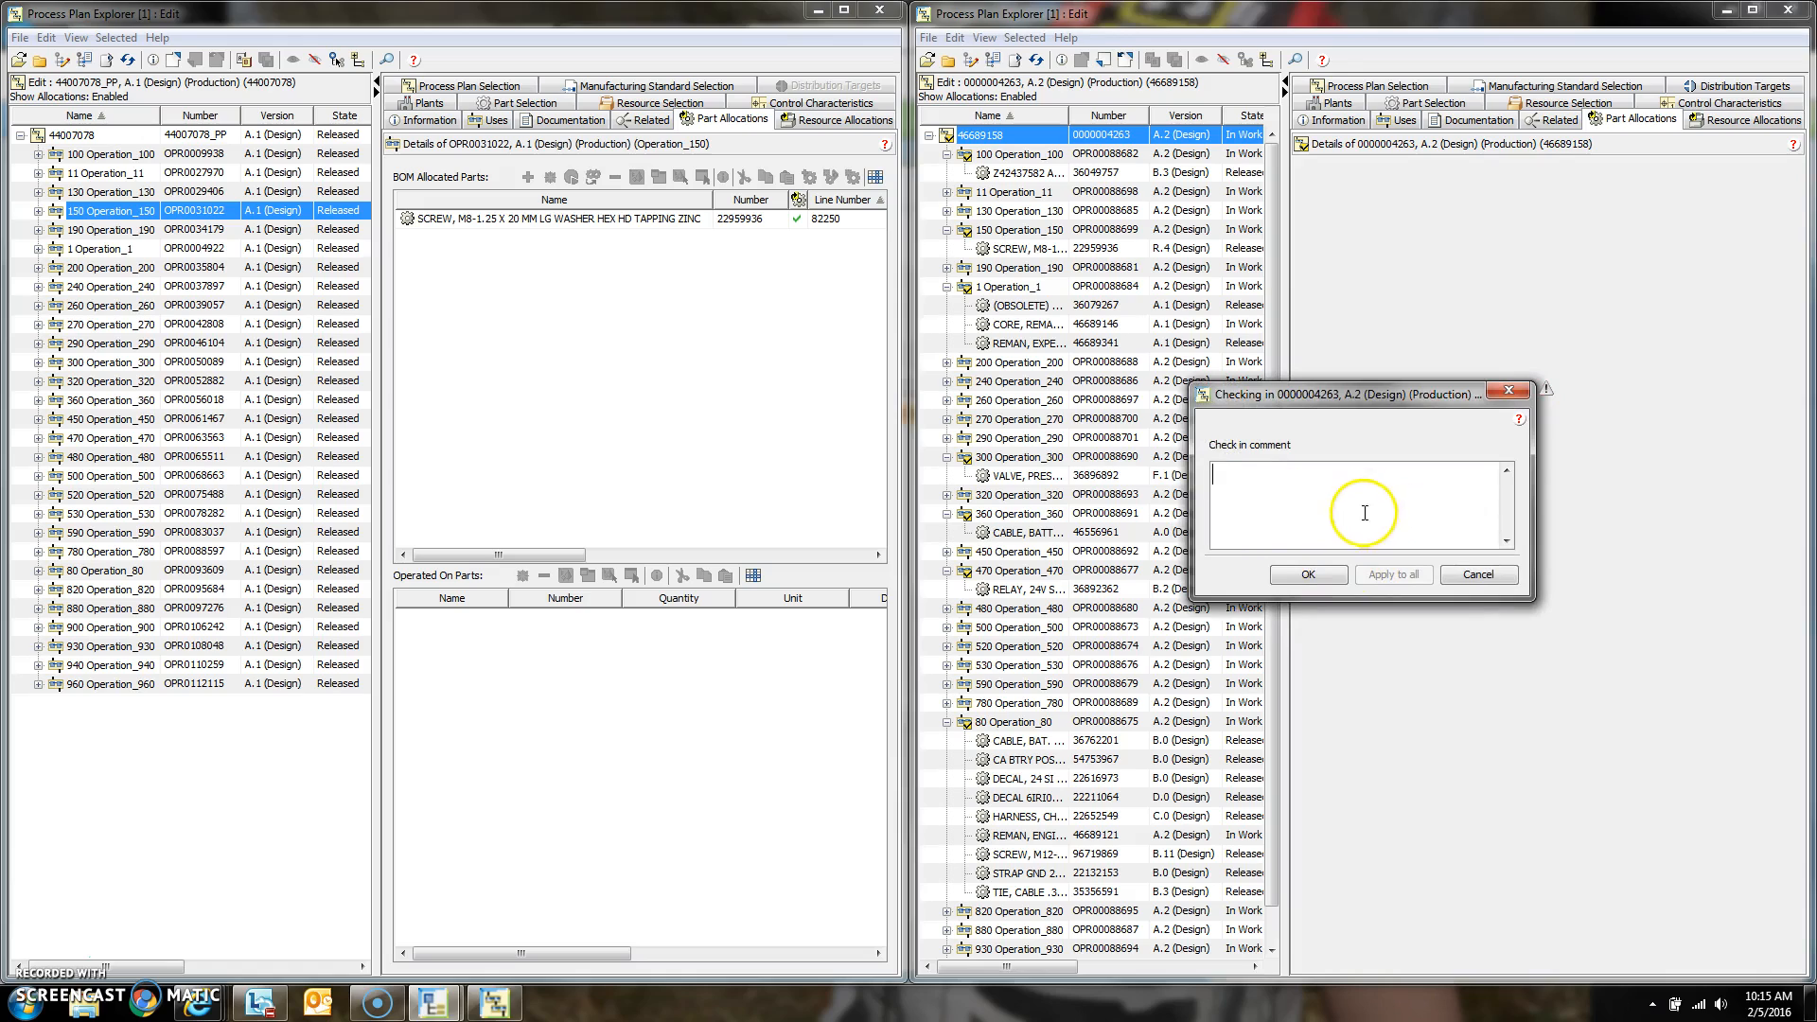
pyautogui.click(1309, 574)
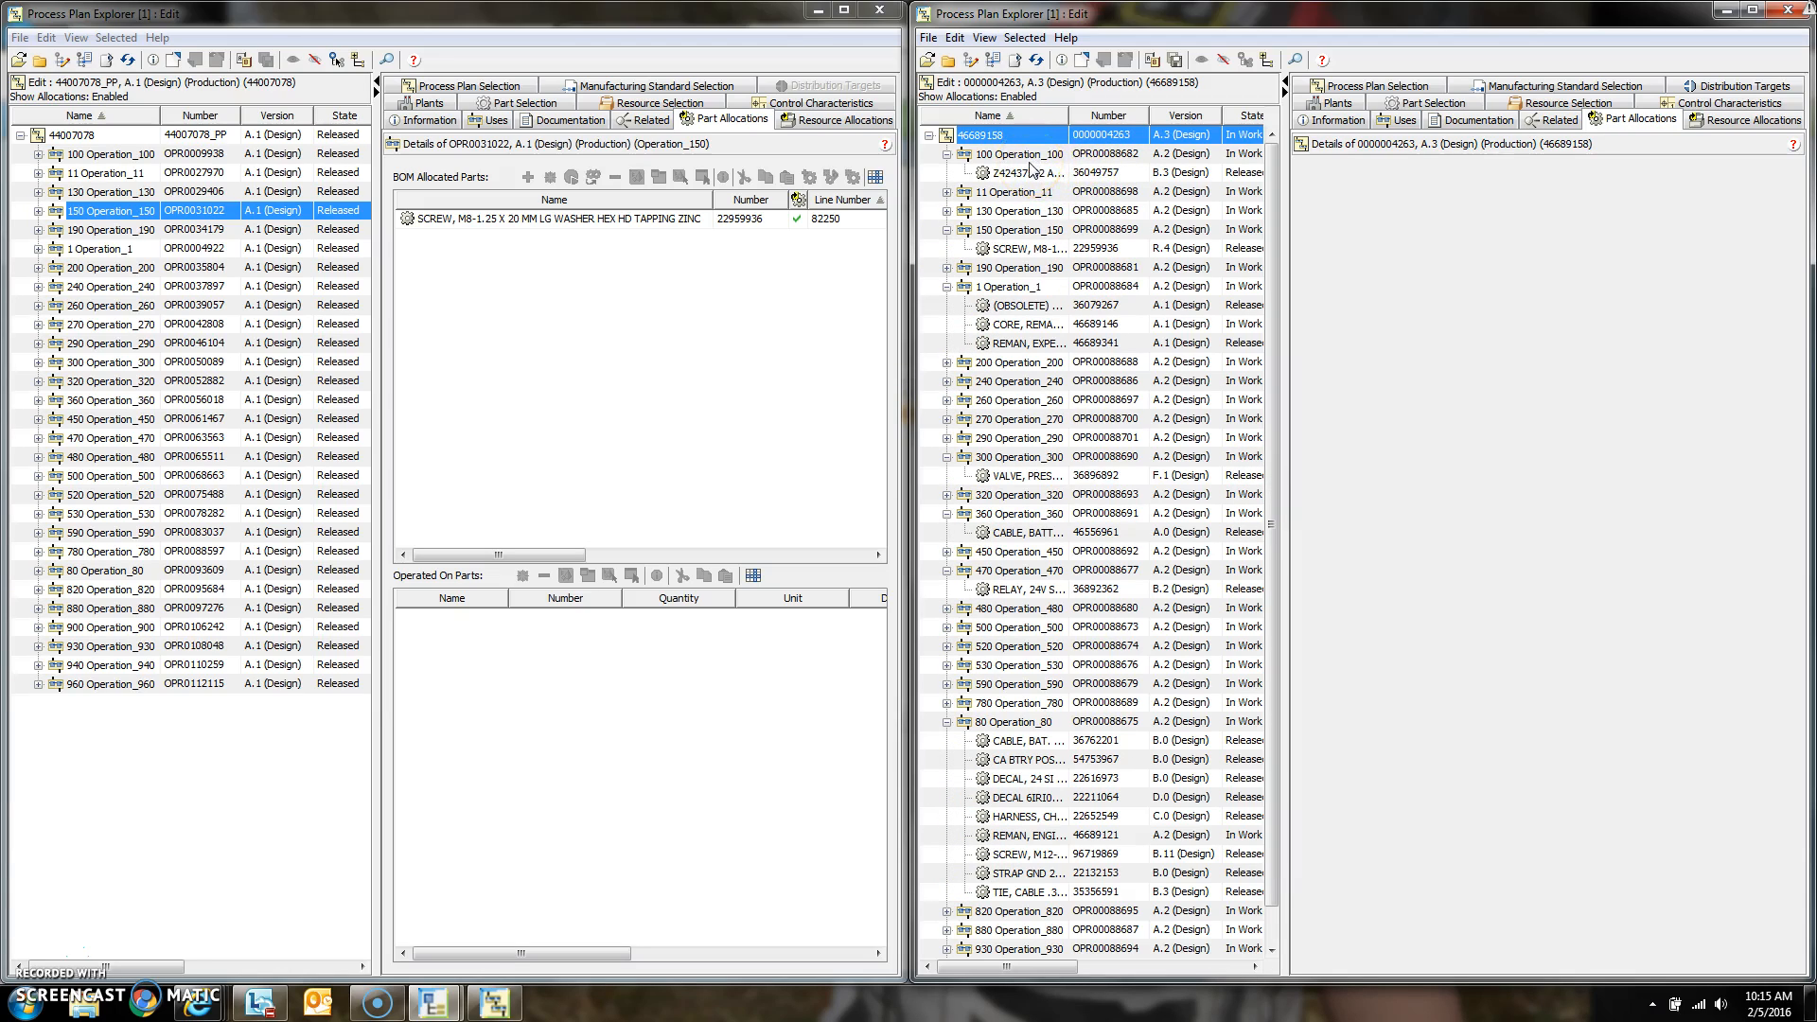
# Step: Review the Part Allocations Summary of process plan 46689158, and close the report
pyautogui.click(984, 38)
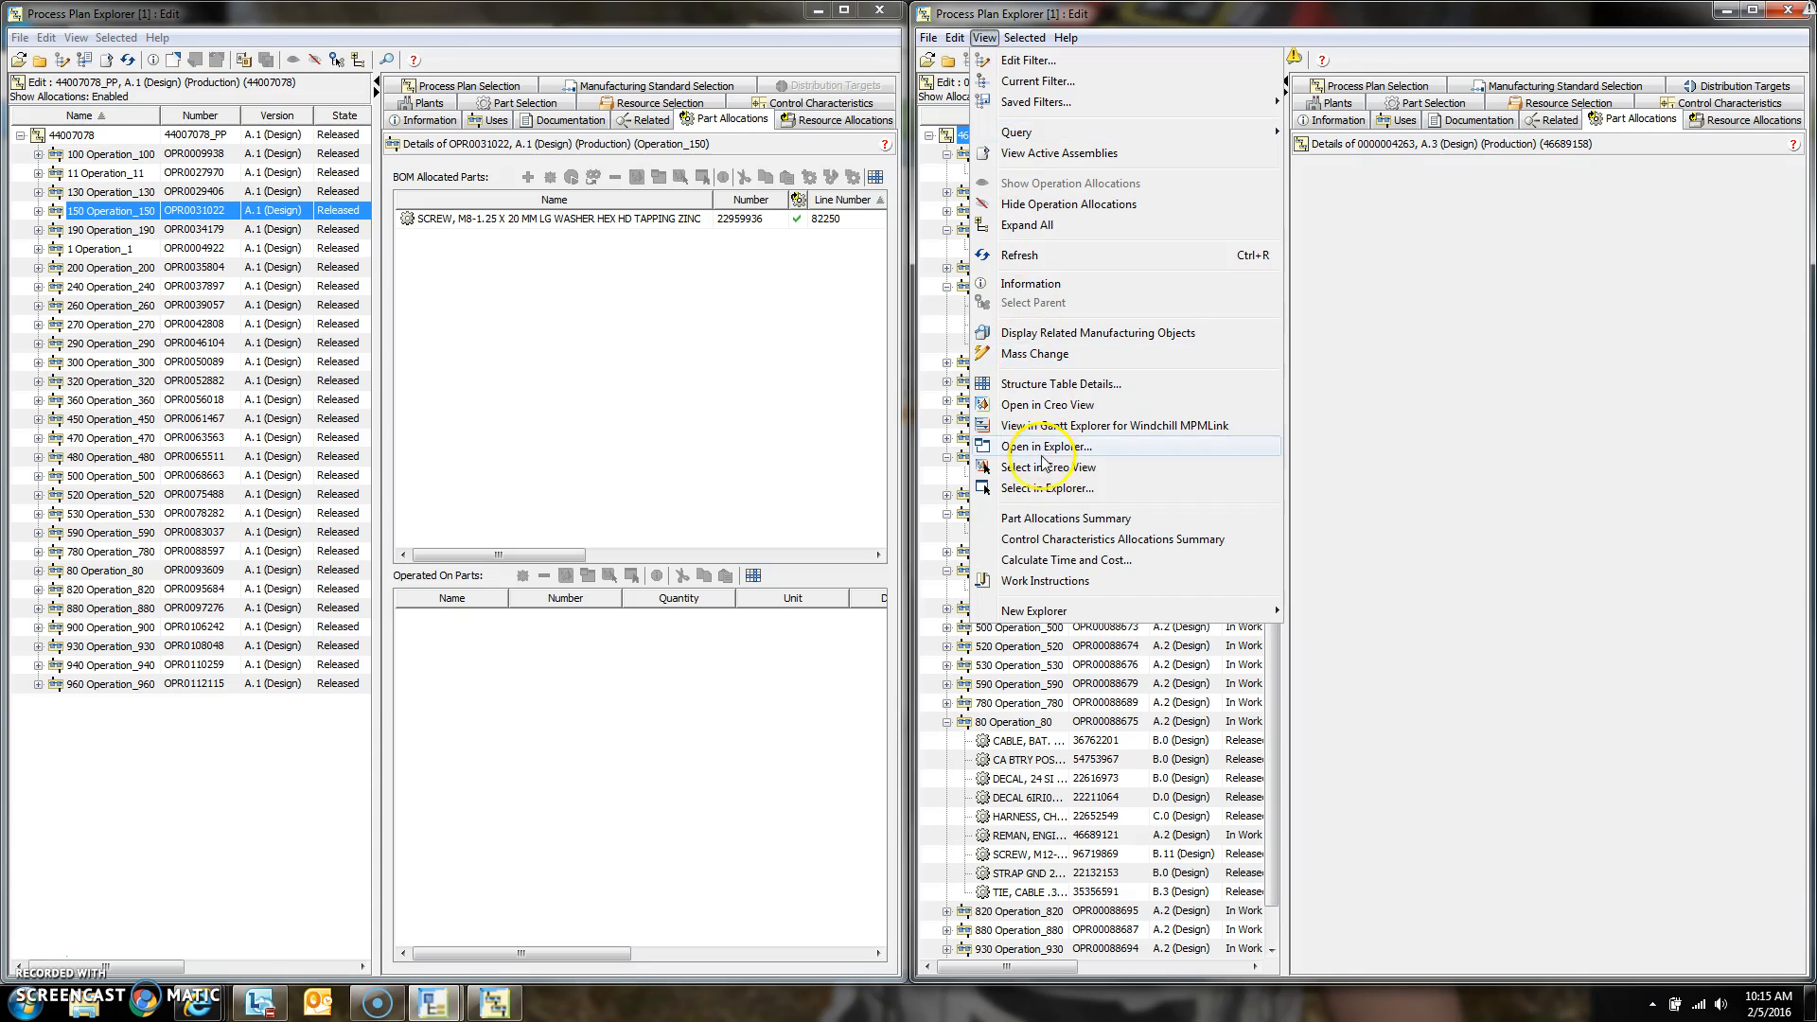
pyautogui.click(1049, 519)
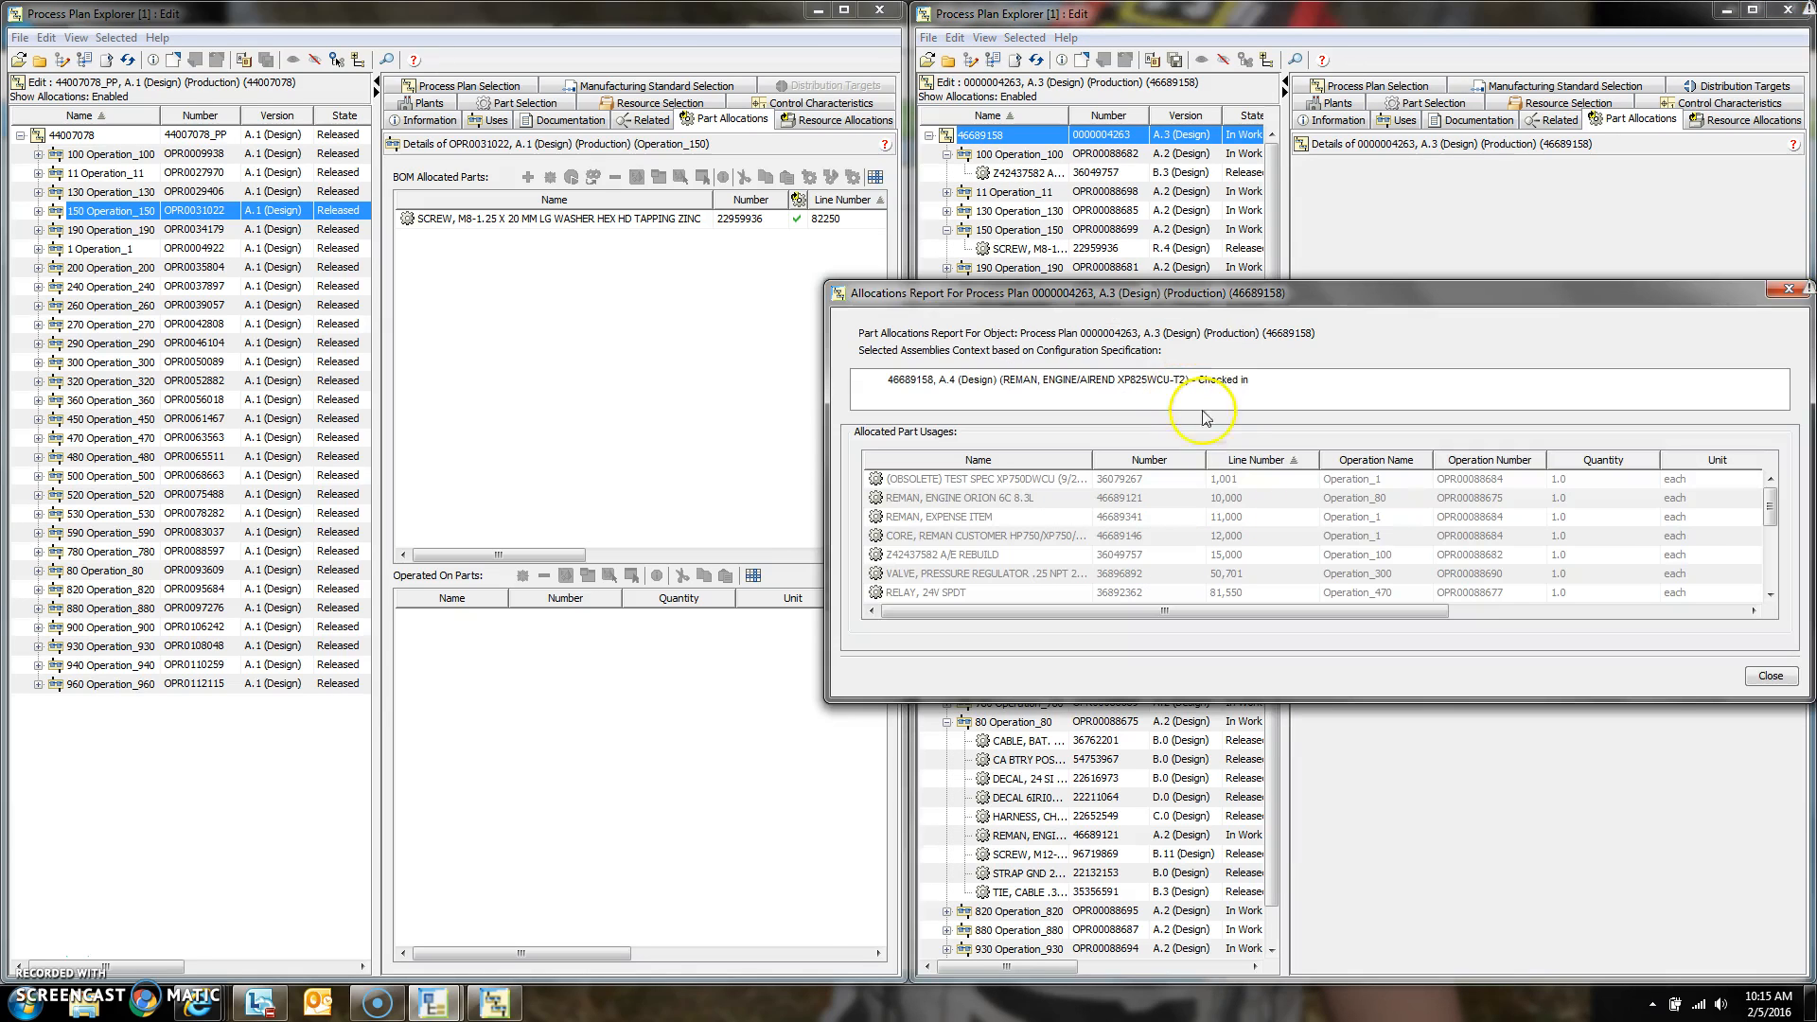
pyautogui.moveTo(1228, 283); pyautogui.dragTo(1229, 22)
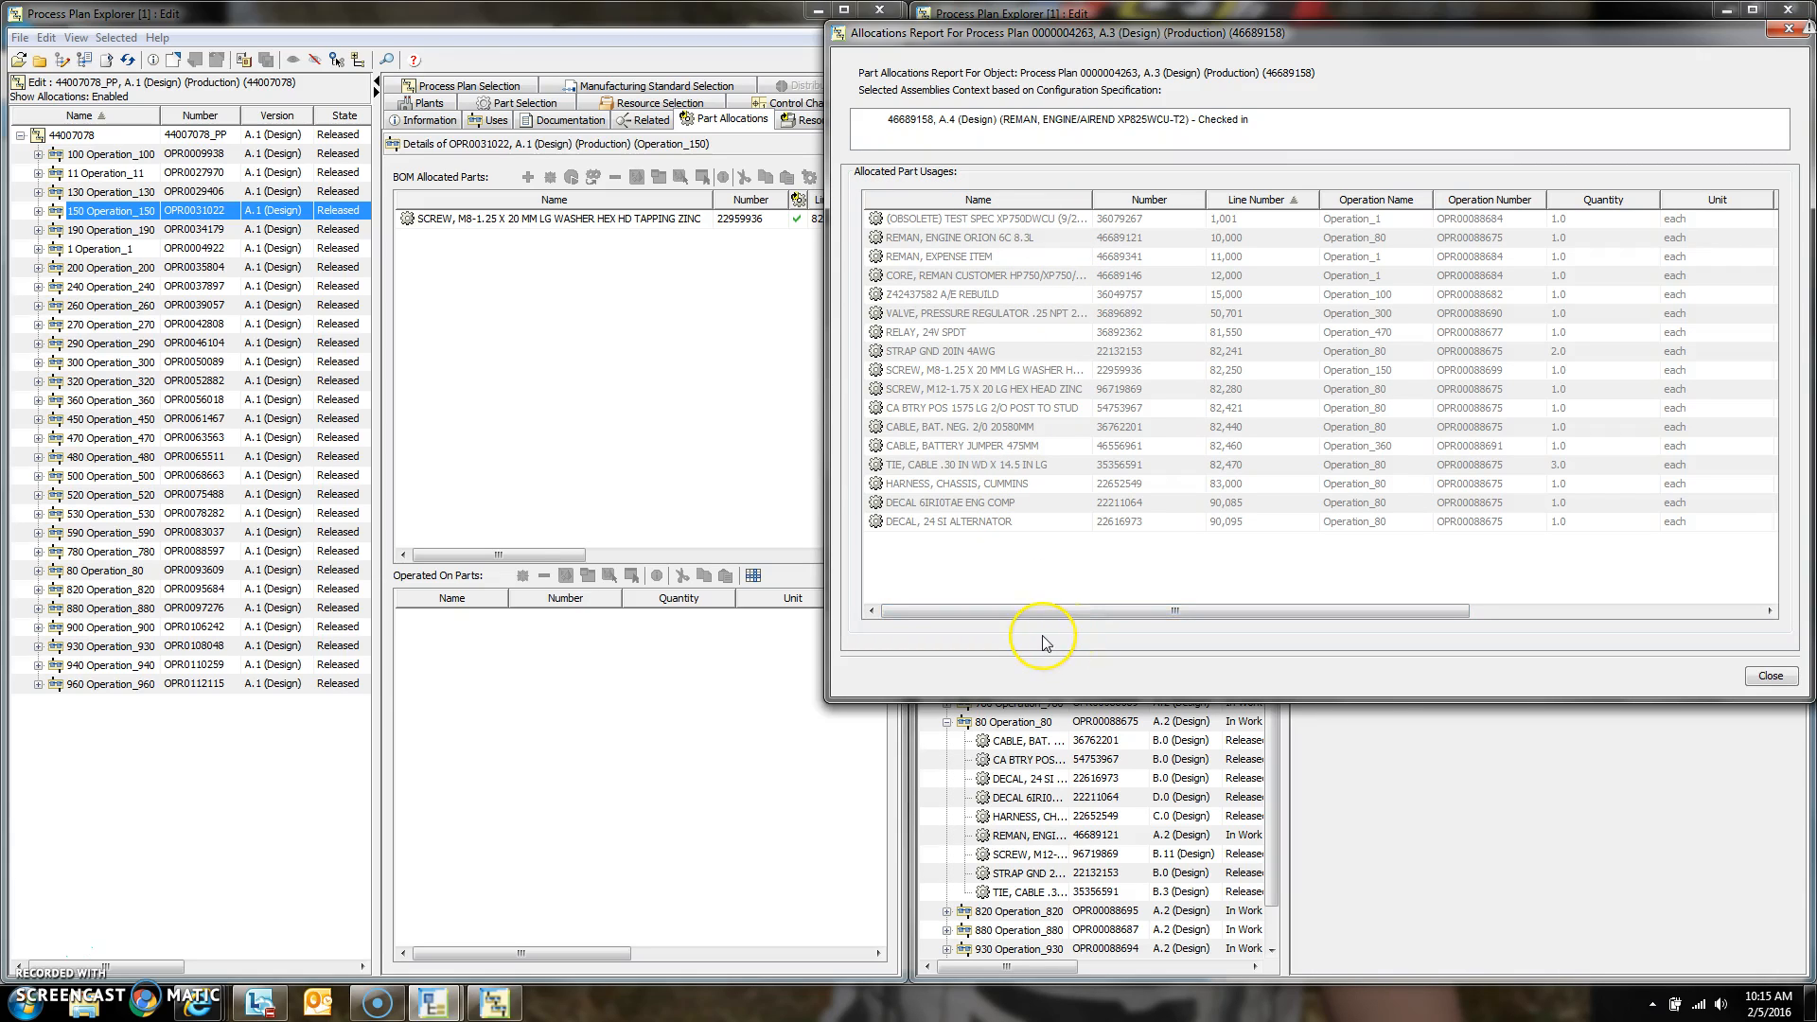
pyautogui.click(1005, 617)
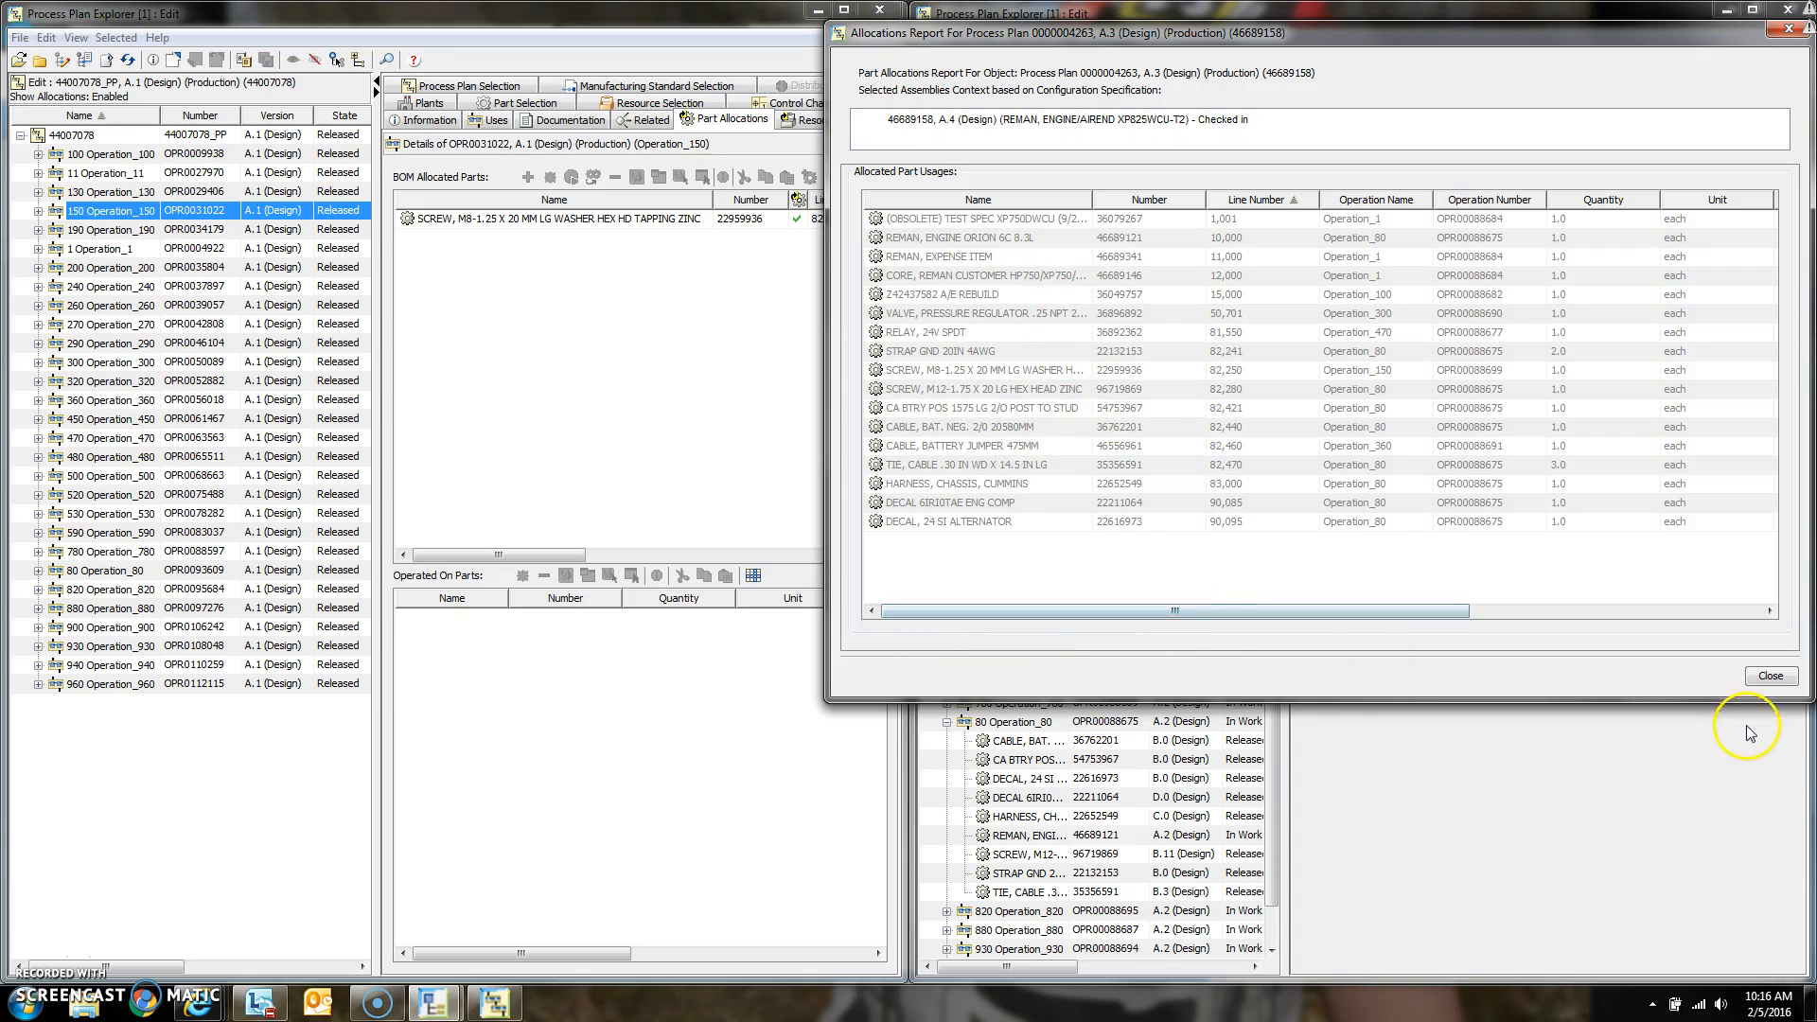
pyautogui.click(1766, 678)
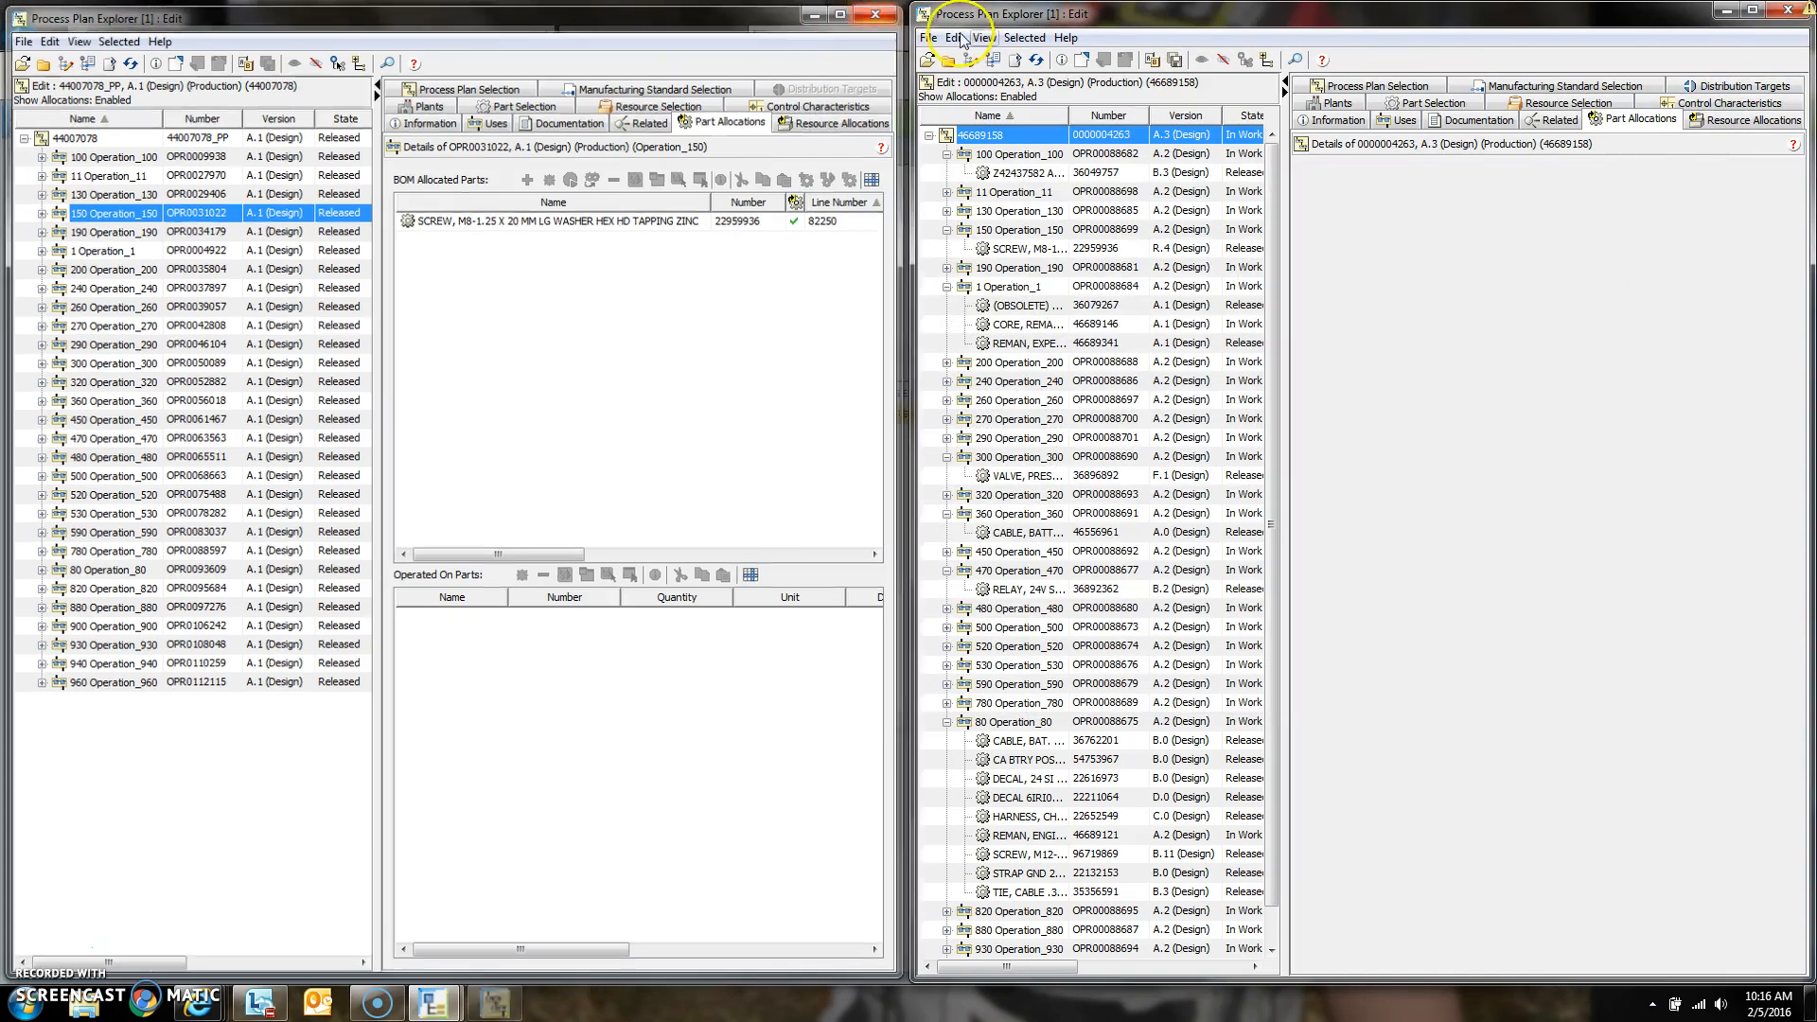
# Step: Close both process plan windows and open the implementation plan of change notice CN041401 from the Windchill home page tasks
pyautogui.click(879, 11)
pyautogui.click(1788, 11)
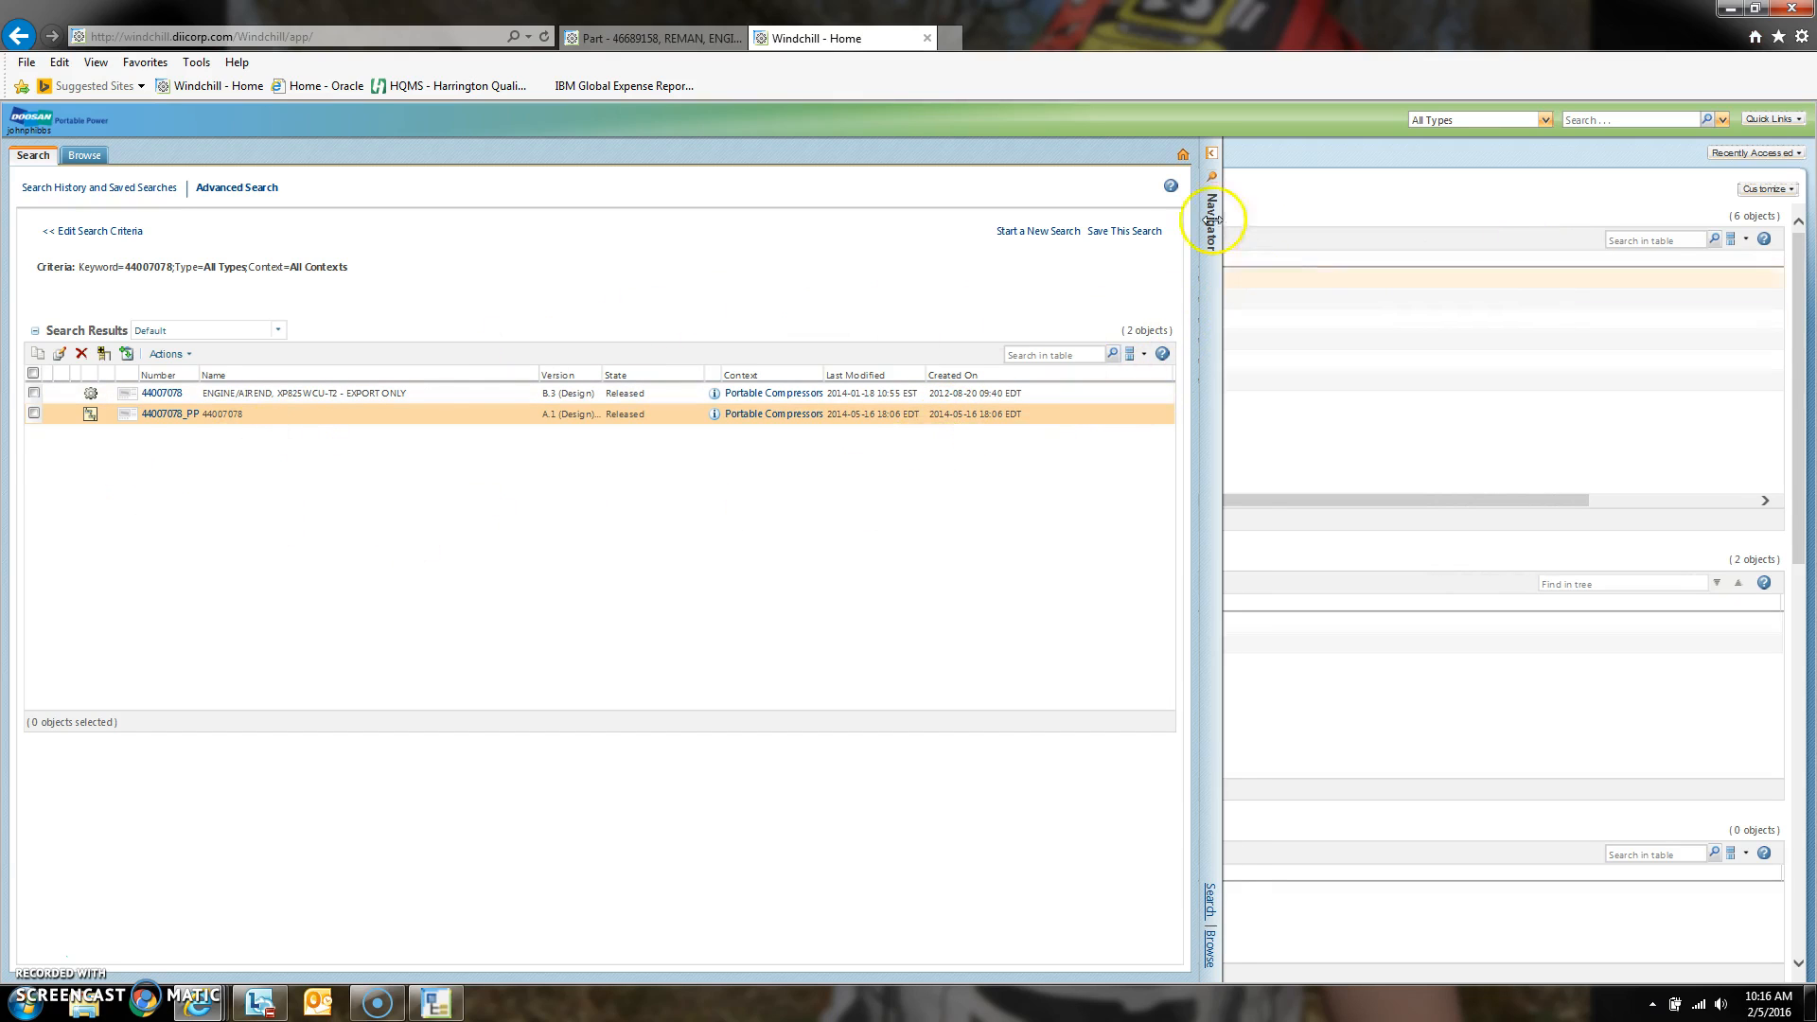
pyautogui.click(1181, 153)
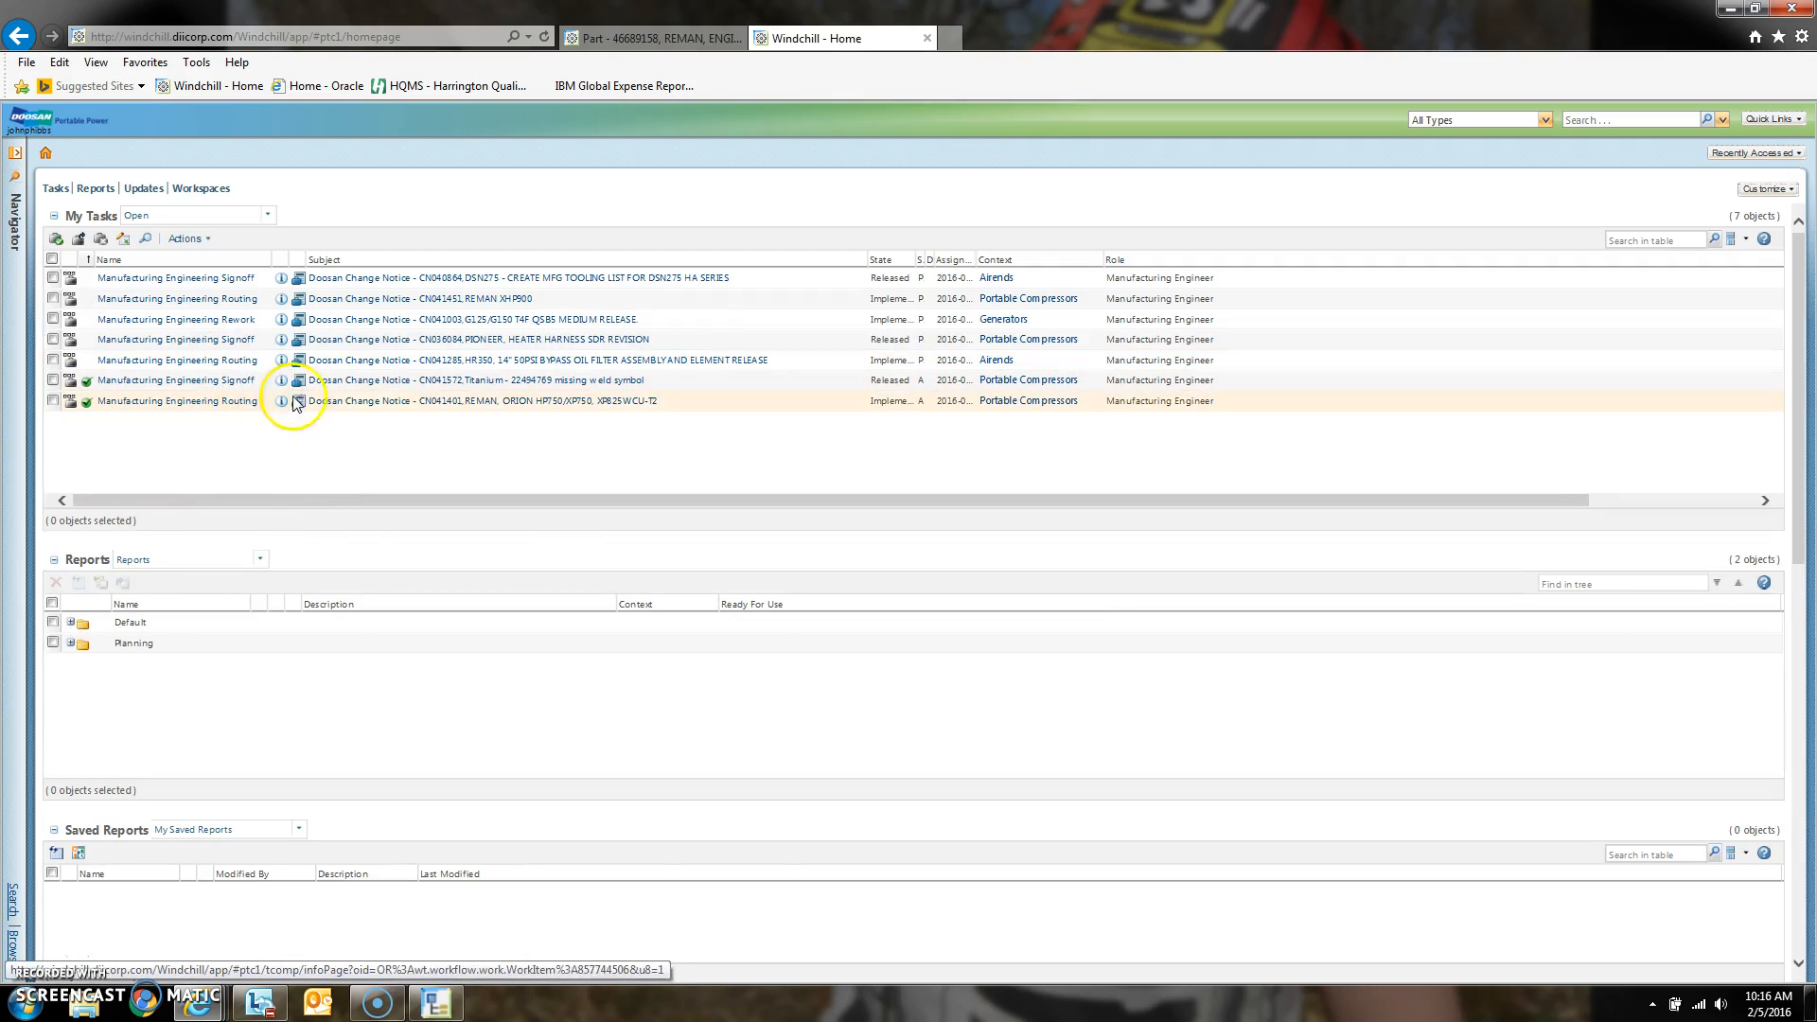
pyautogui.click(412, 405)
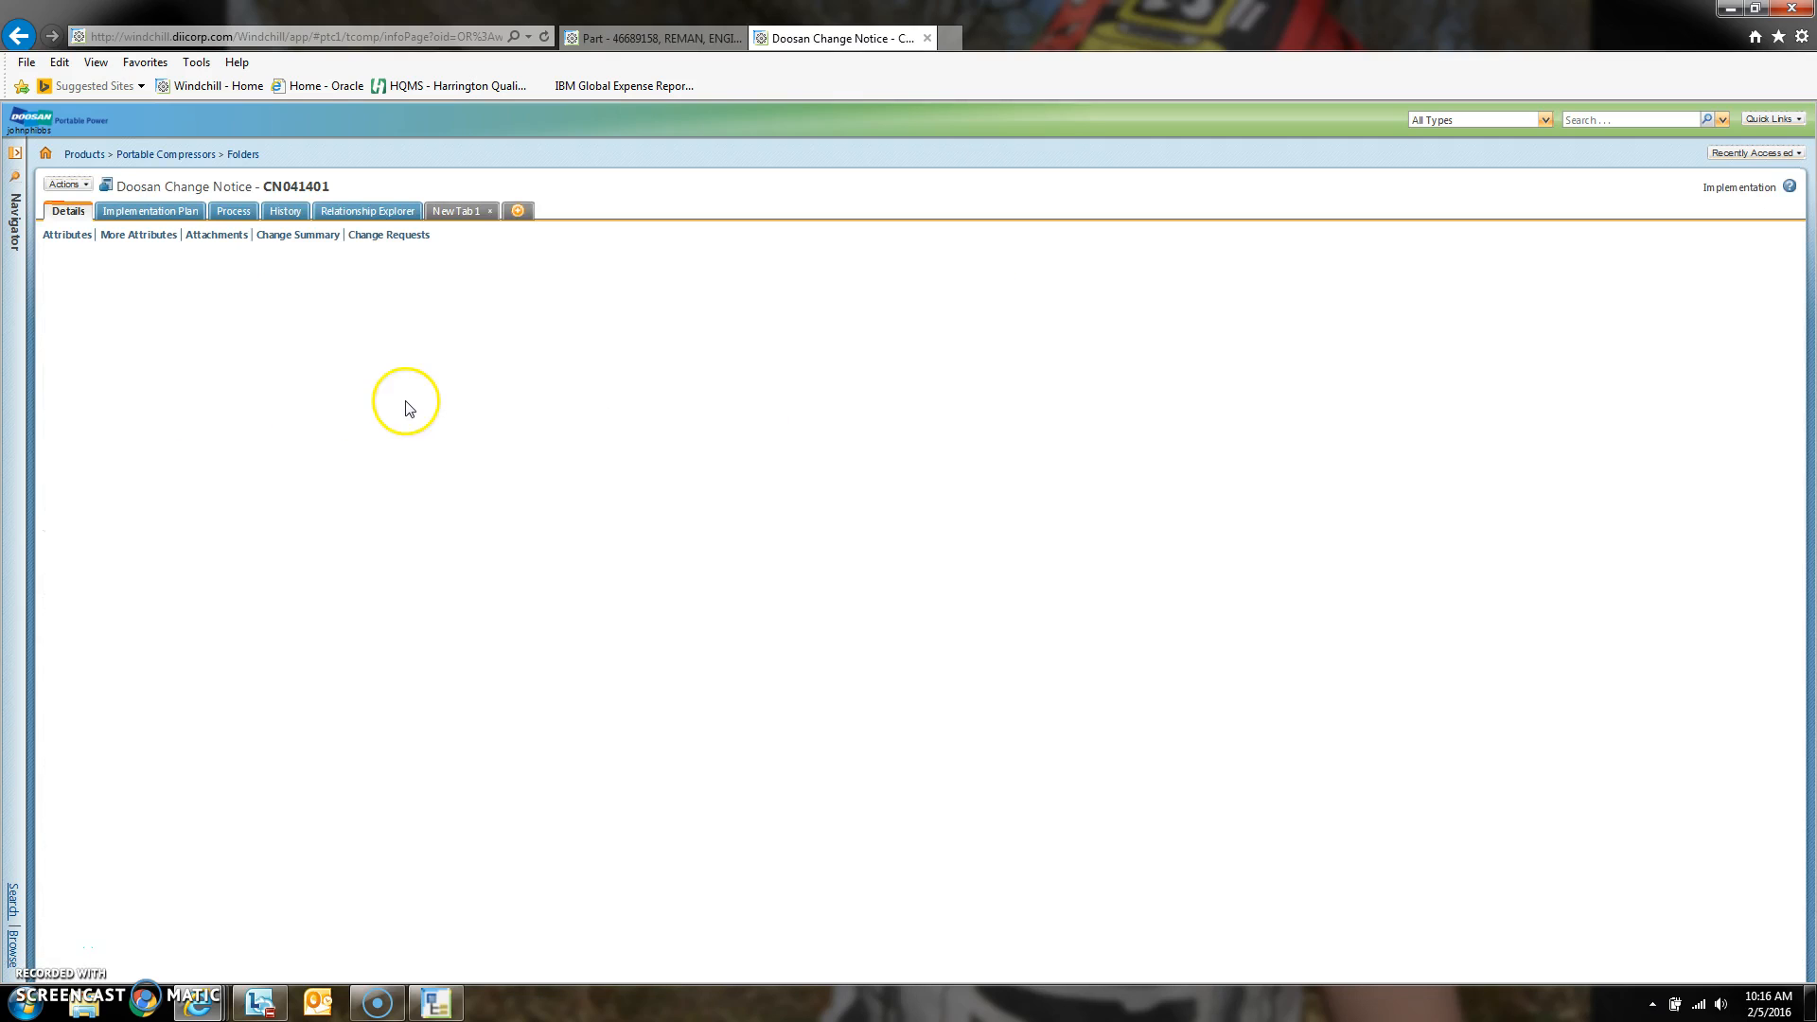
pyautogui.click(182, 212)
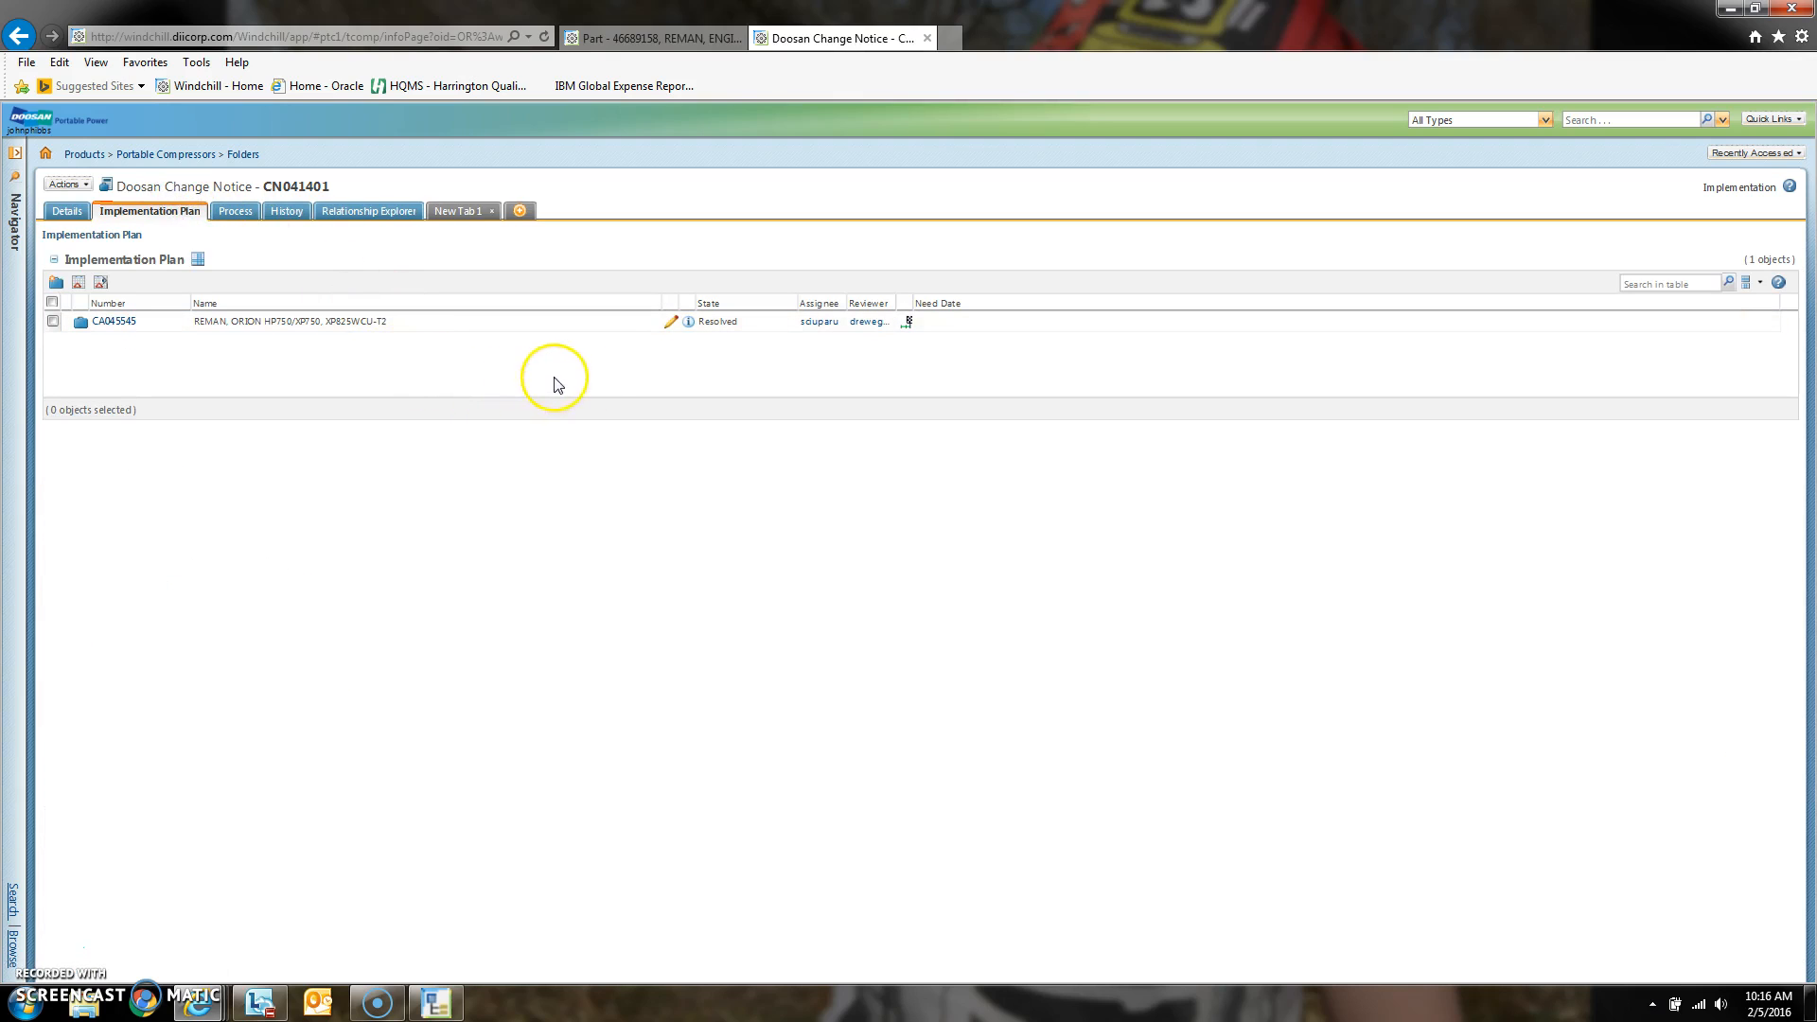
# Step: Open change task CA045545 for editing in a maximized window and advance to its affected and resulting objects
pyautogui.click(672, 325)
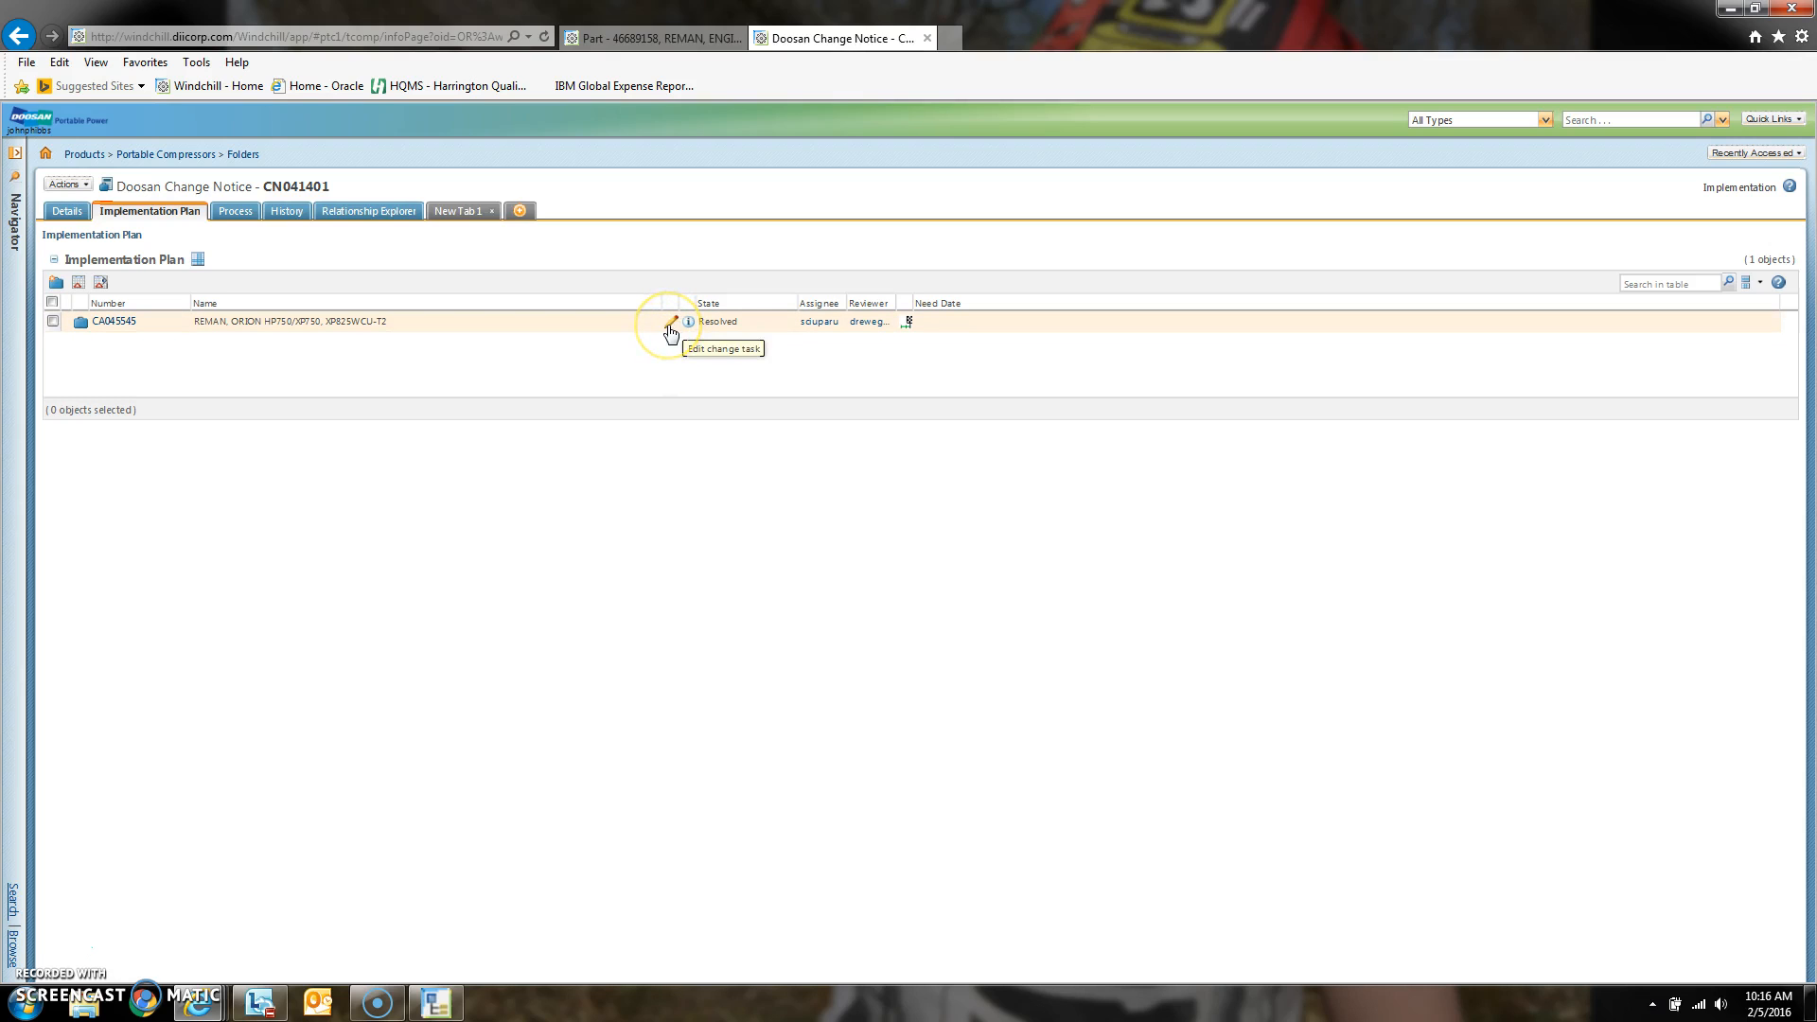
pyautogui.click(671, 326)
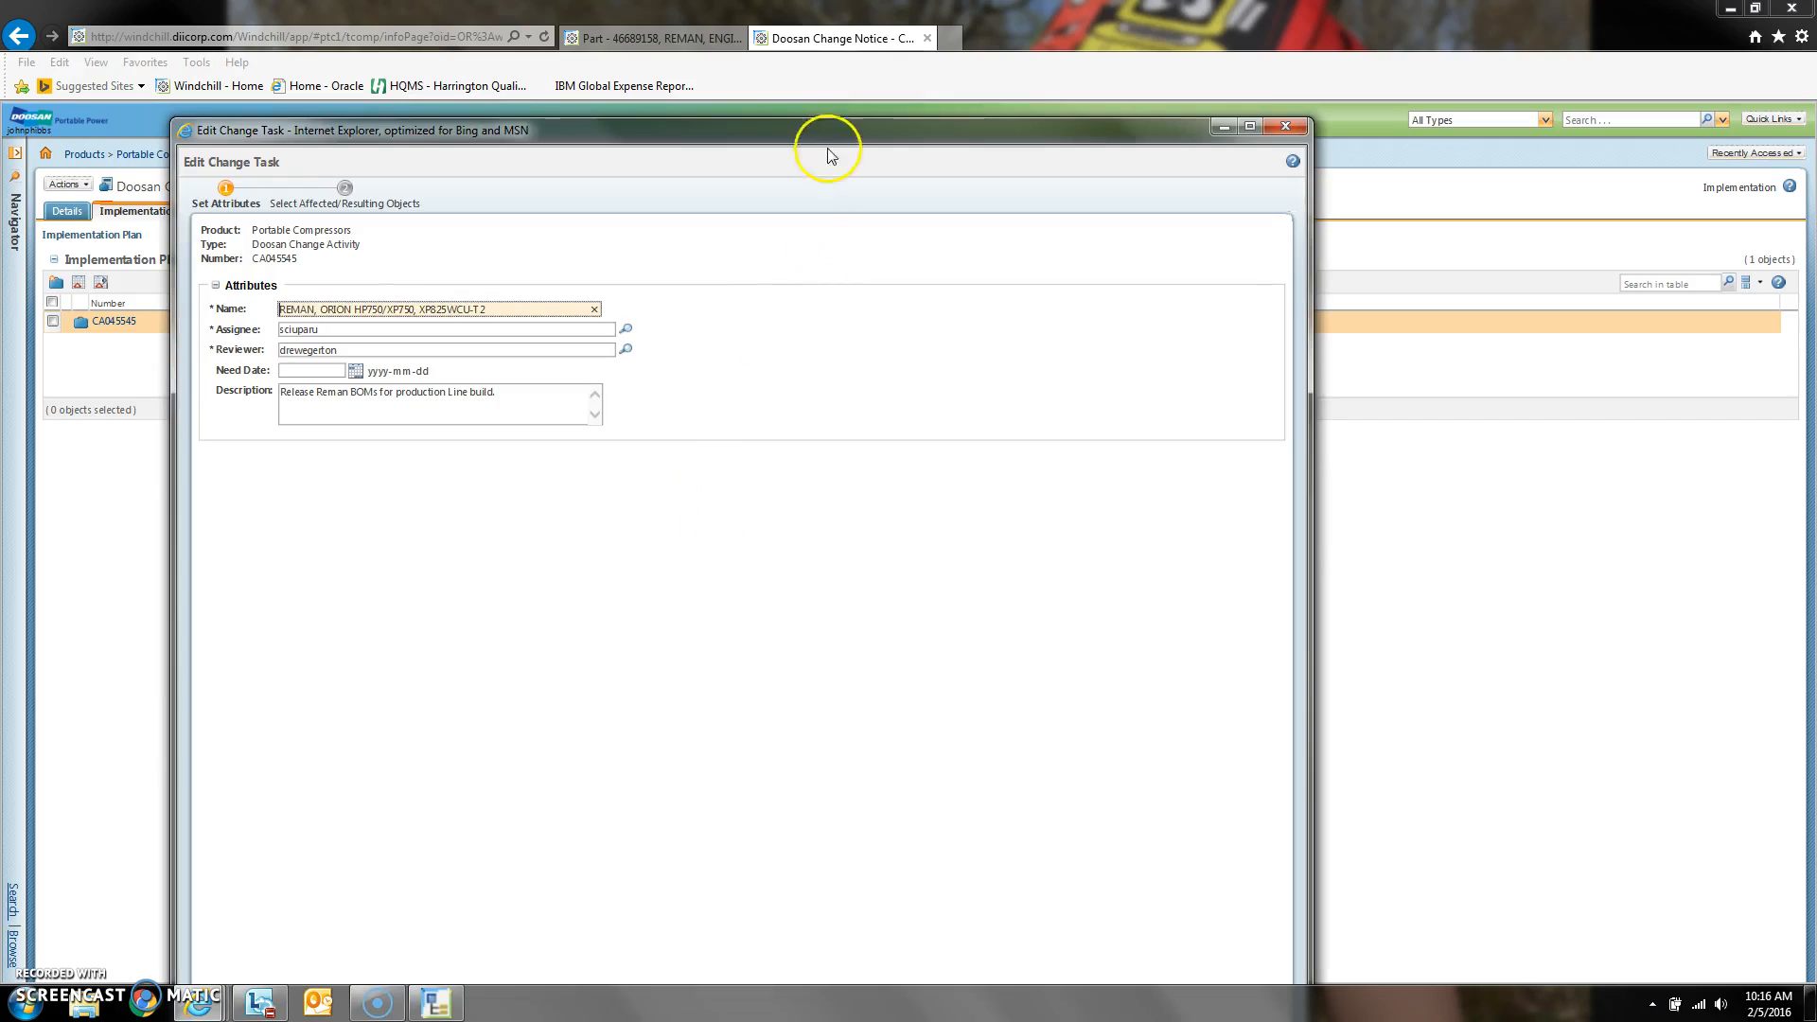
pyautogui.doubleClick(829, 149)
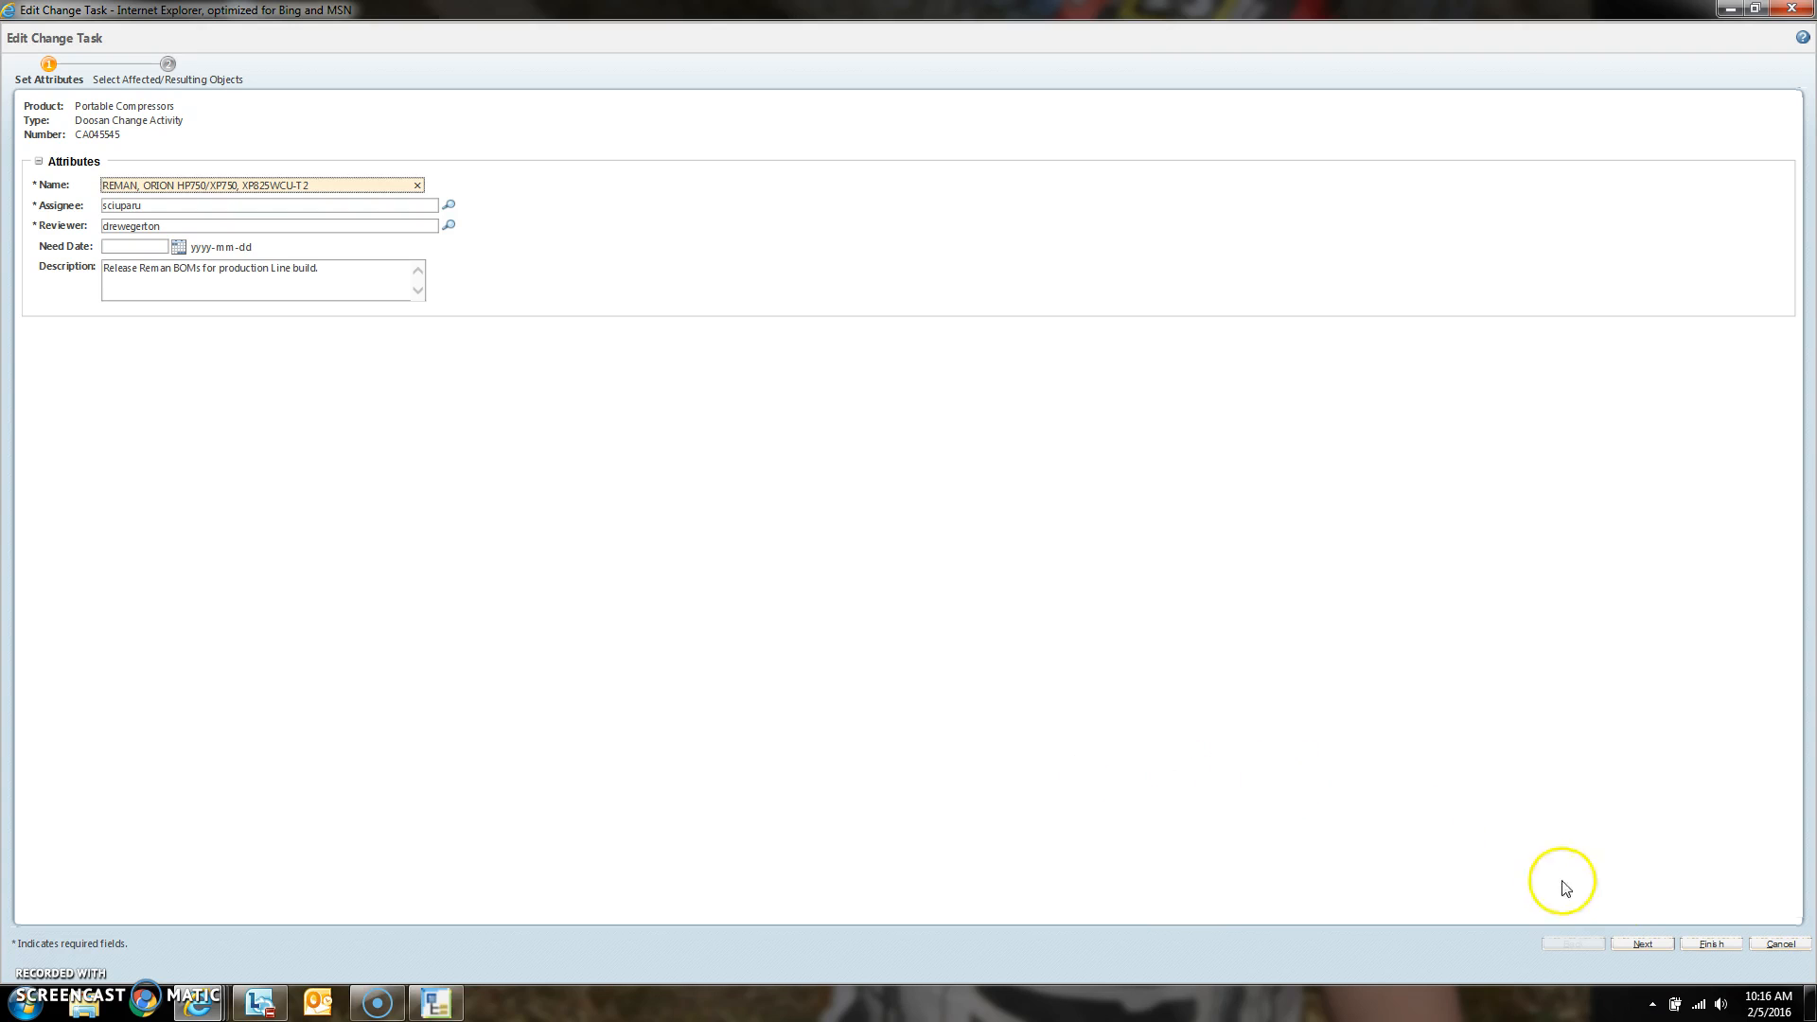
pyautogui.click(1645, 946)
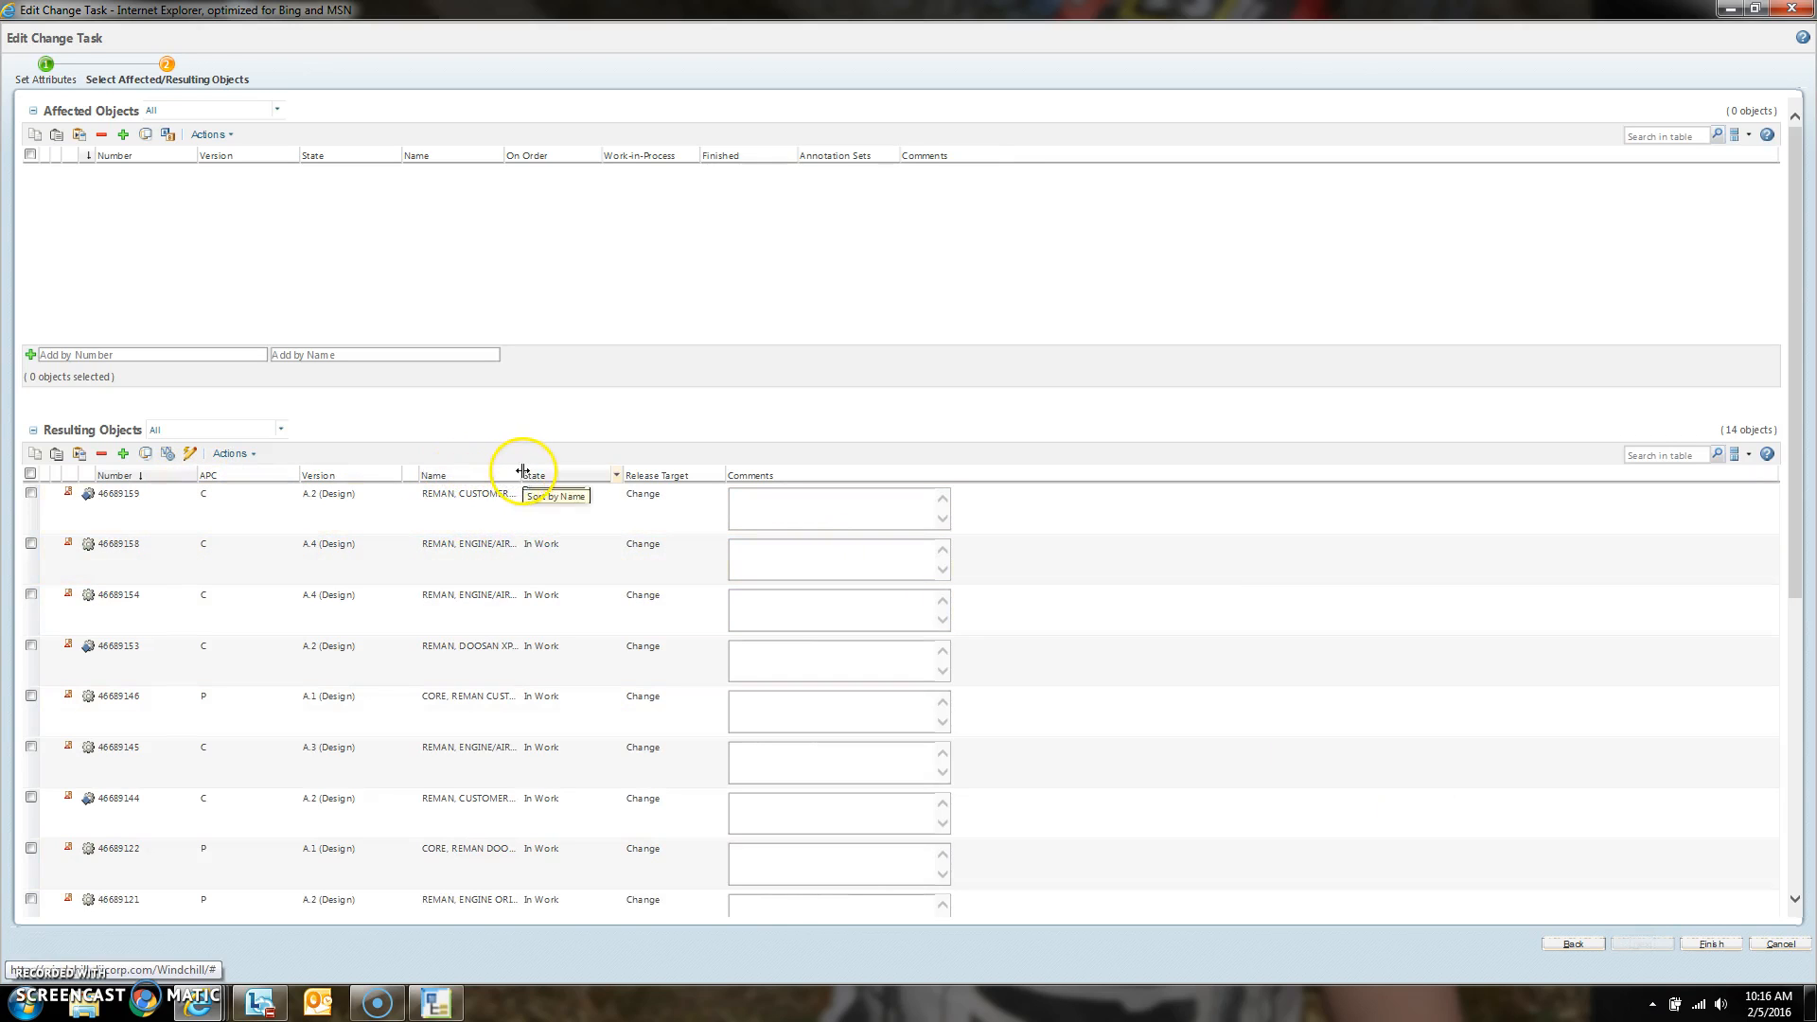
# Step: Widen the resulting objects' Name column and collect the related objects of part 46689158 in a maximized Collection Picker
pyautogui.moveTo(526, 471); pyautogui.dragTo(694, 483)
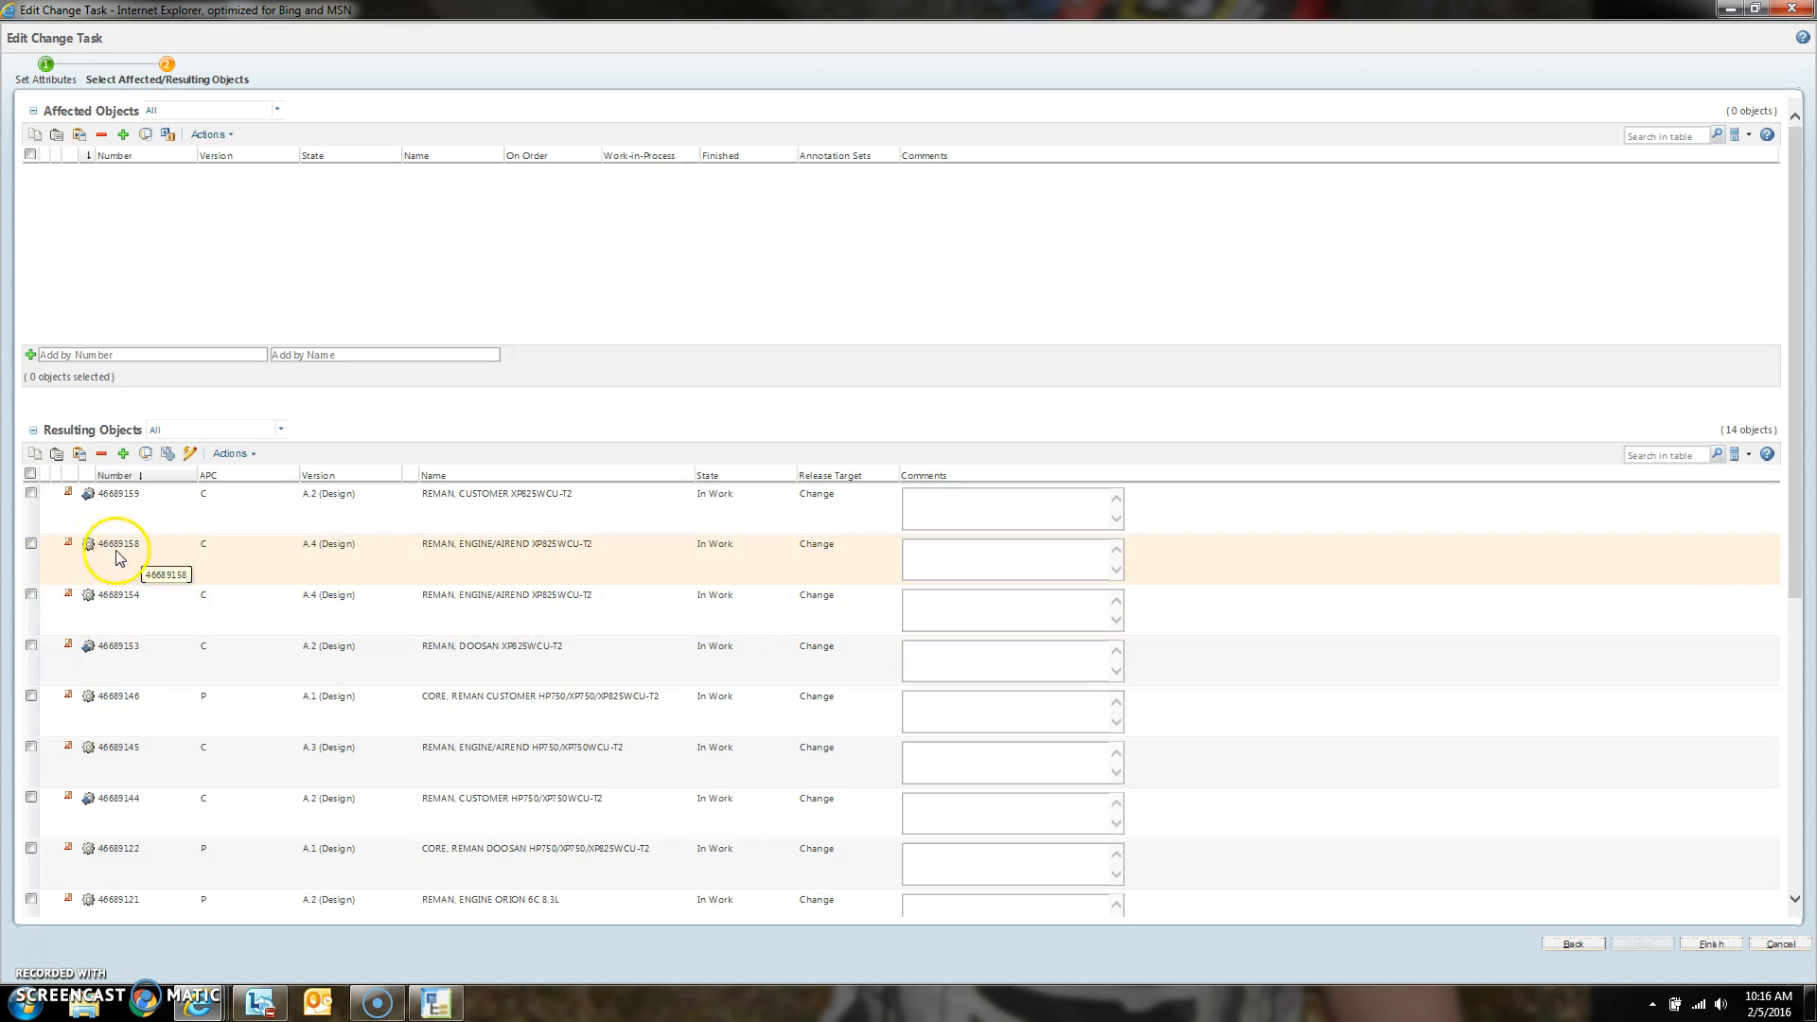
pyautogui.click(31, 545)
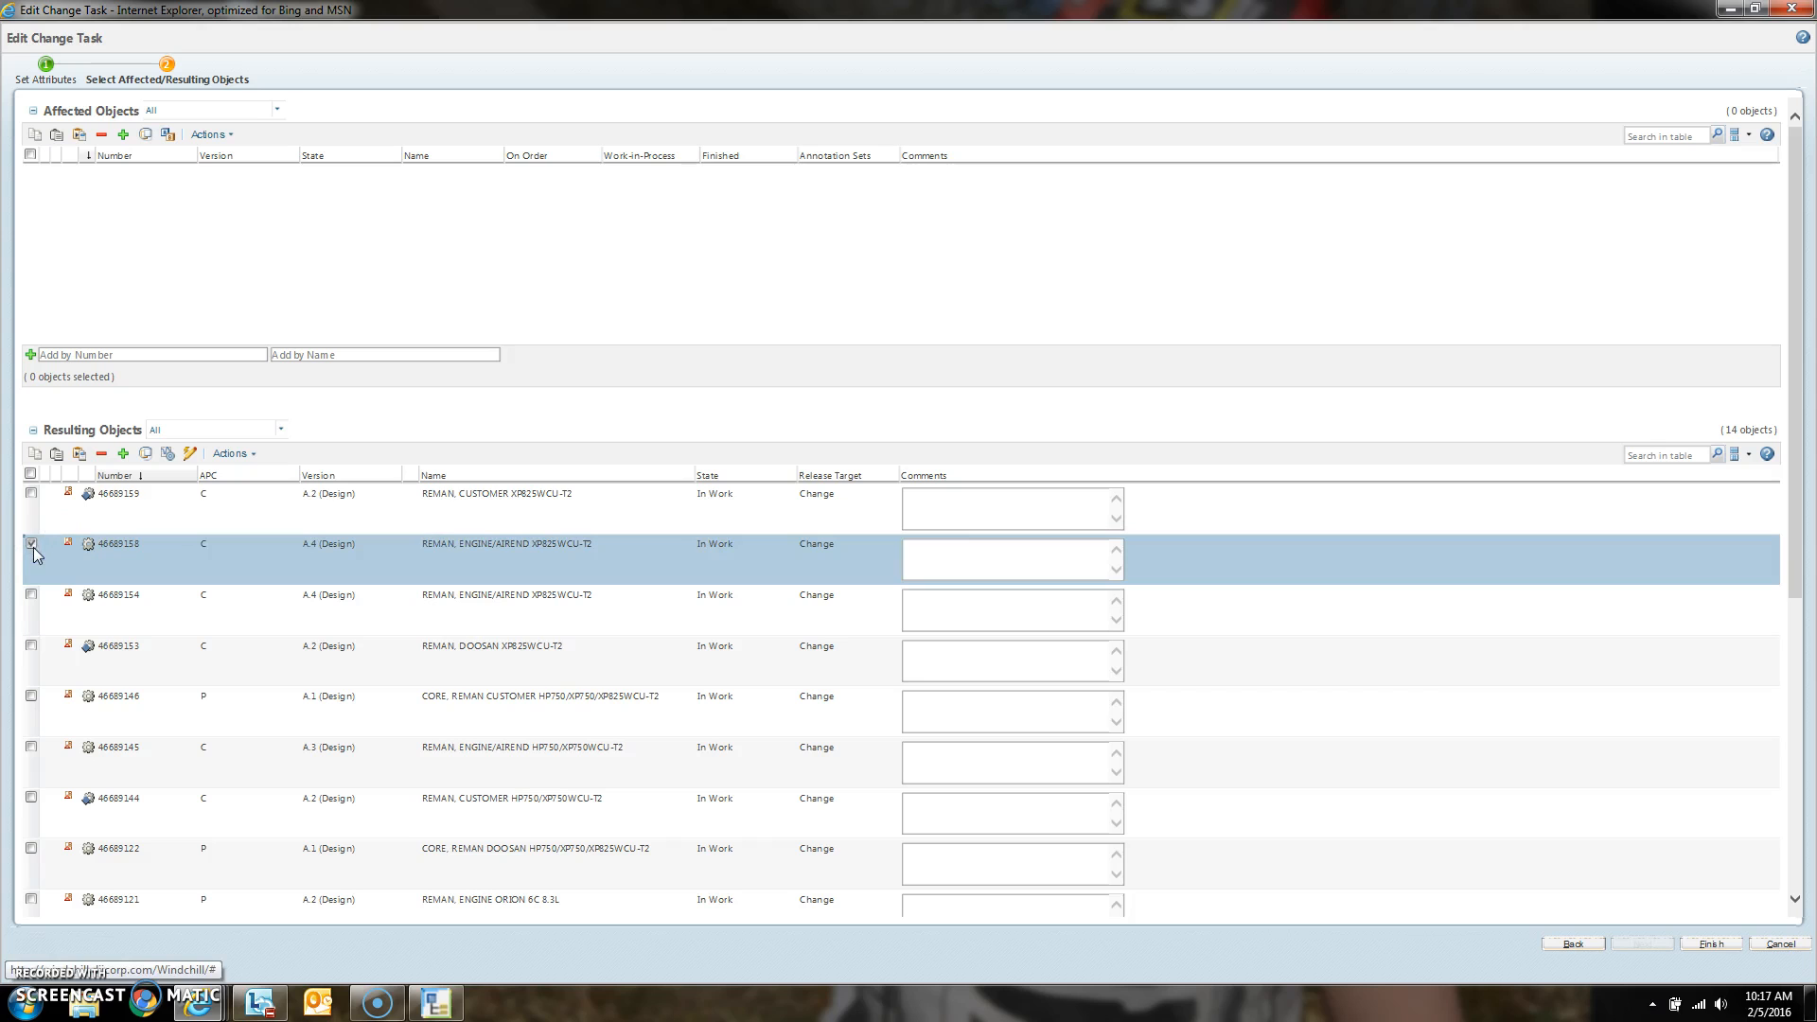
pyautogui.click(145, 454)
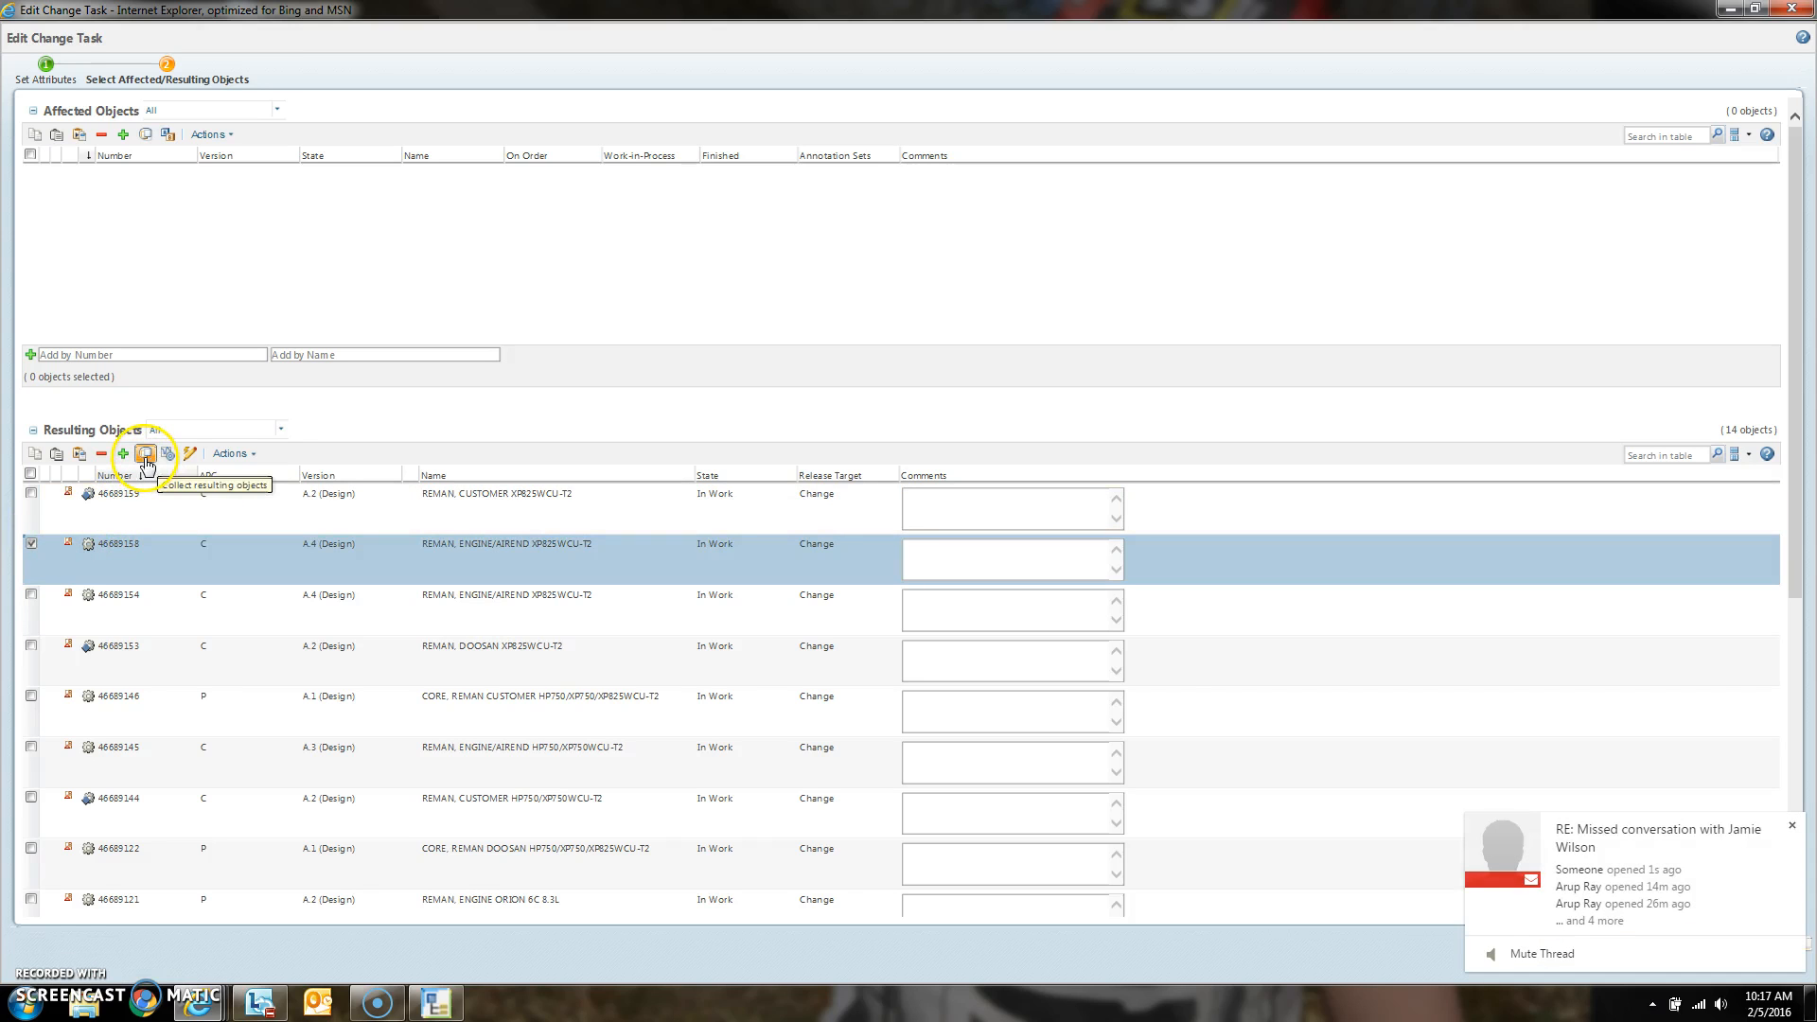
pyautogui.click(1792, 826)
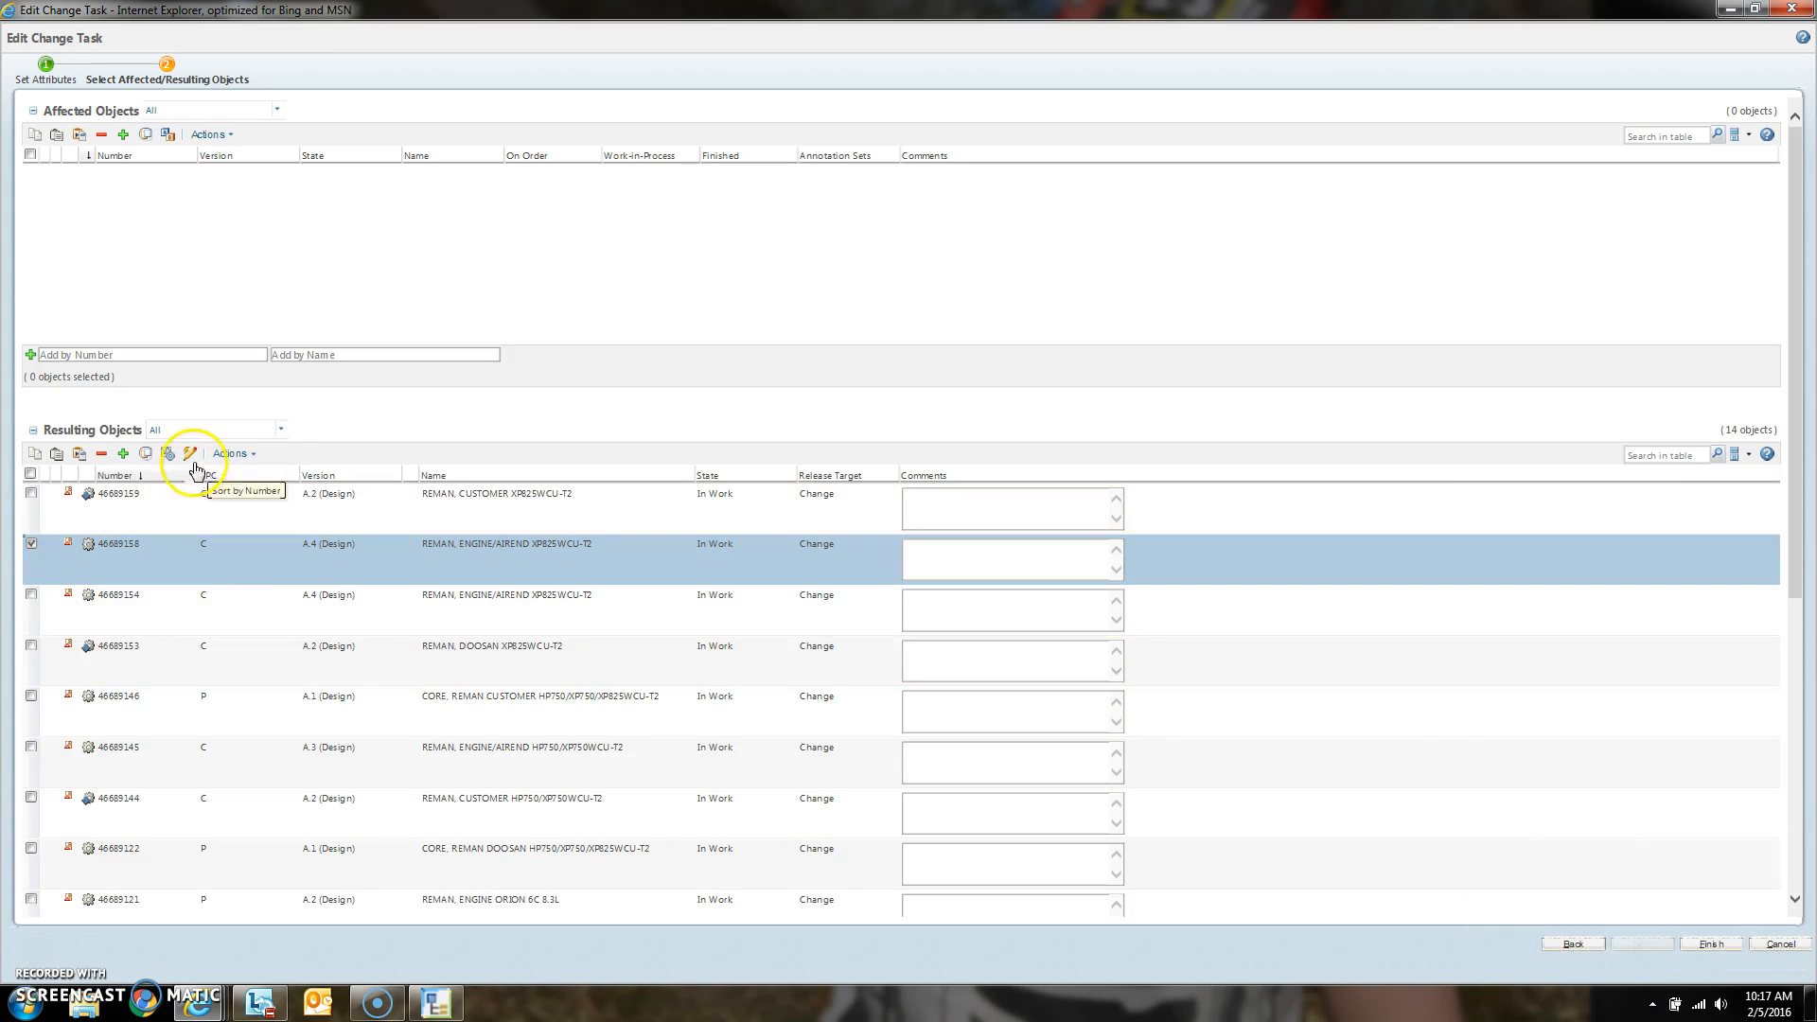
pyautogui.click(145, 455)
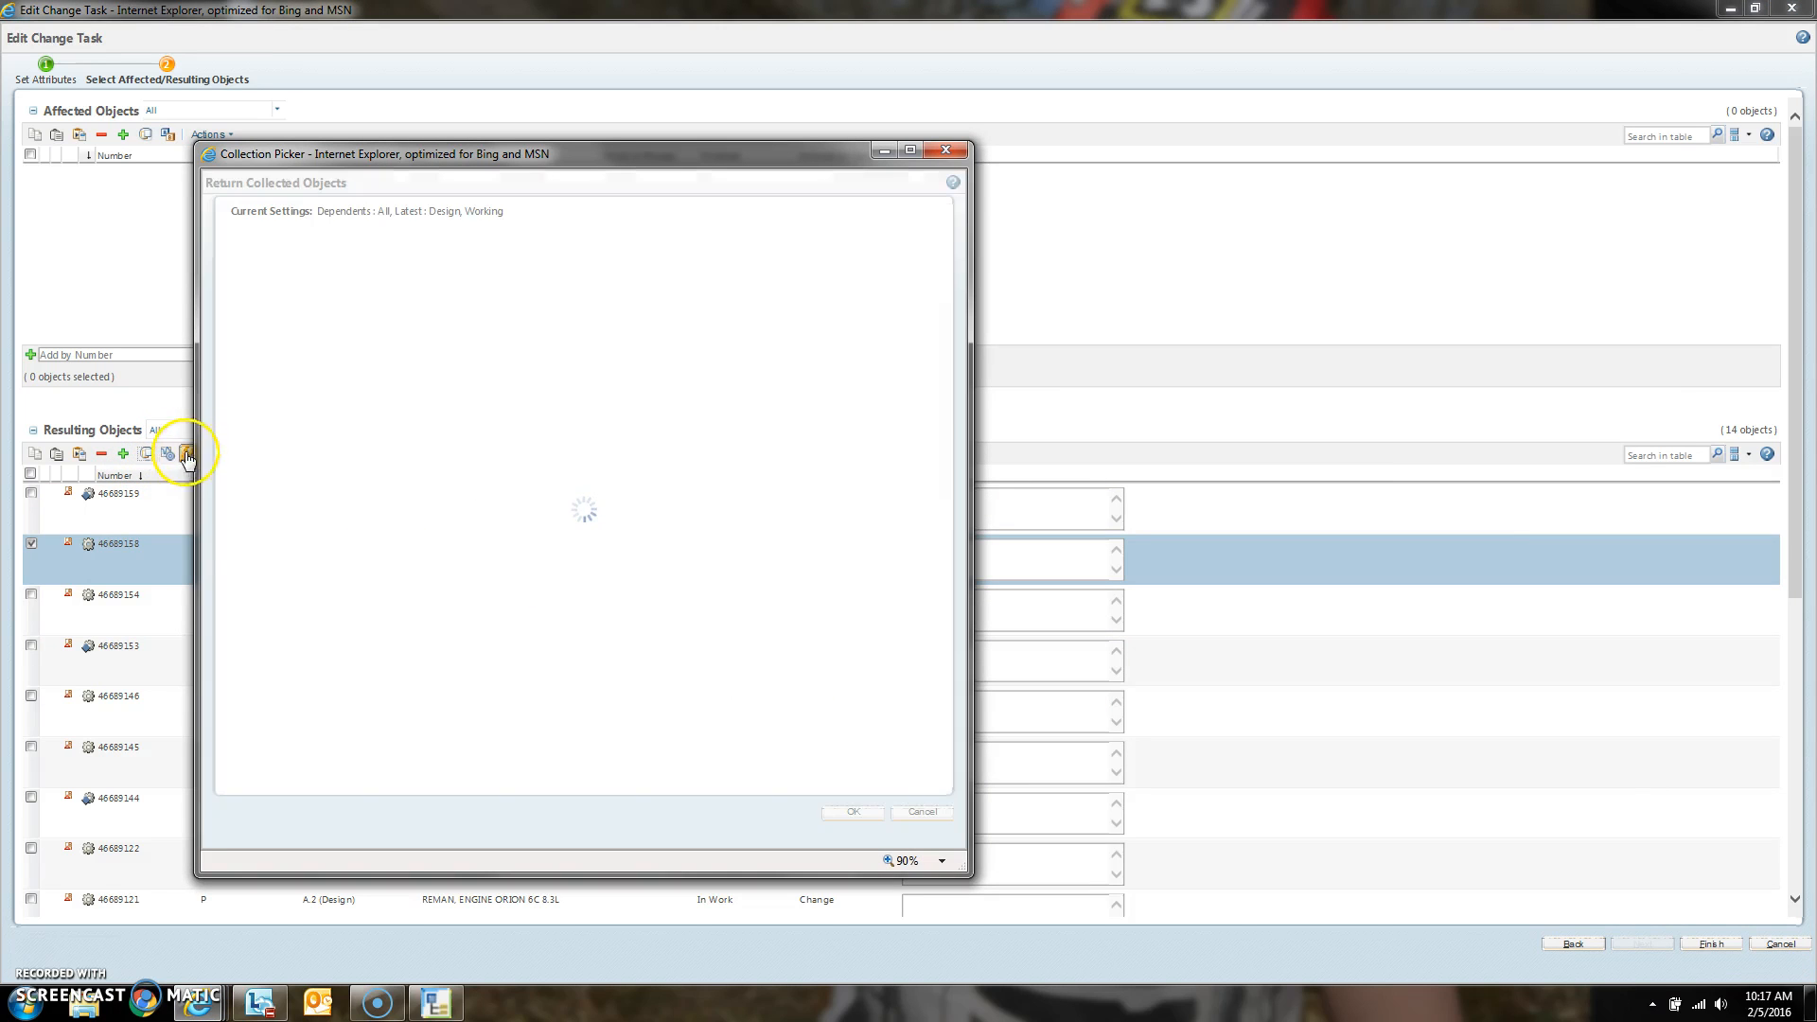
pyautogui.moveTo(922, 352); pyautogui.dragTo(916, 282)
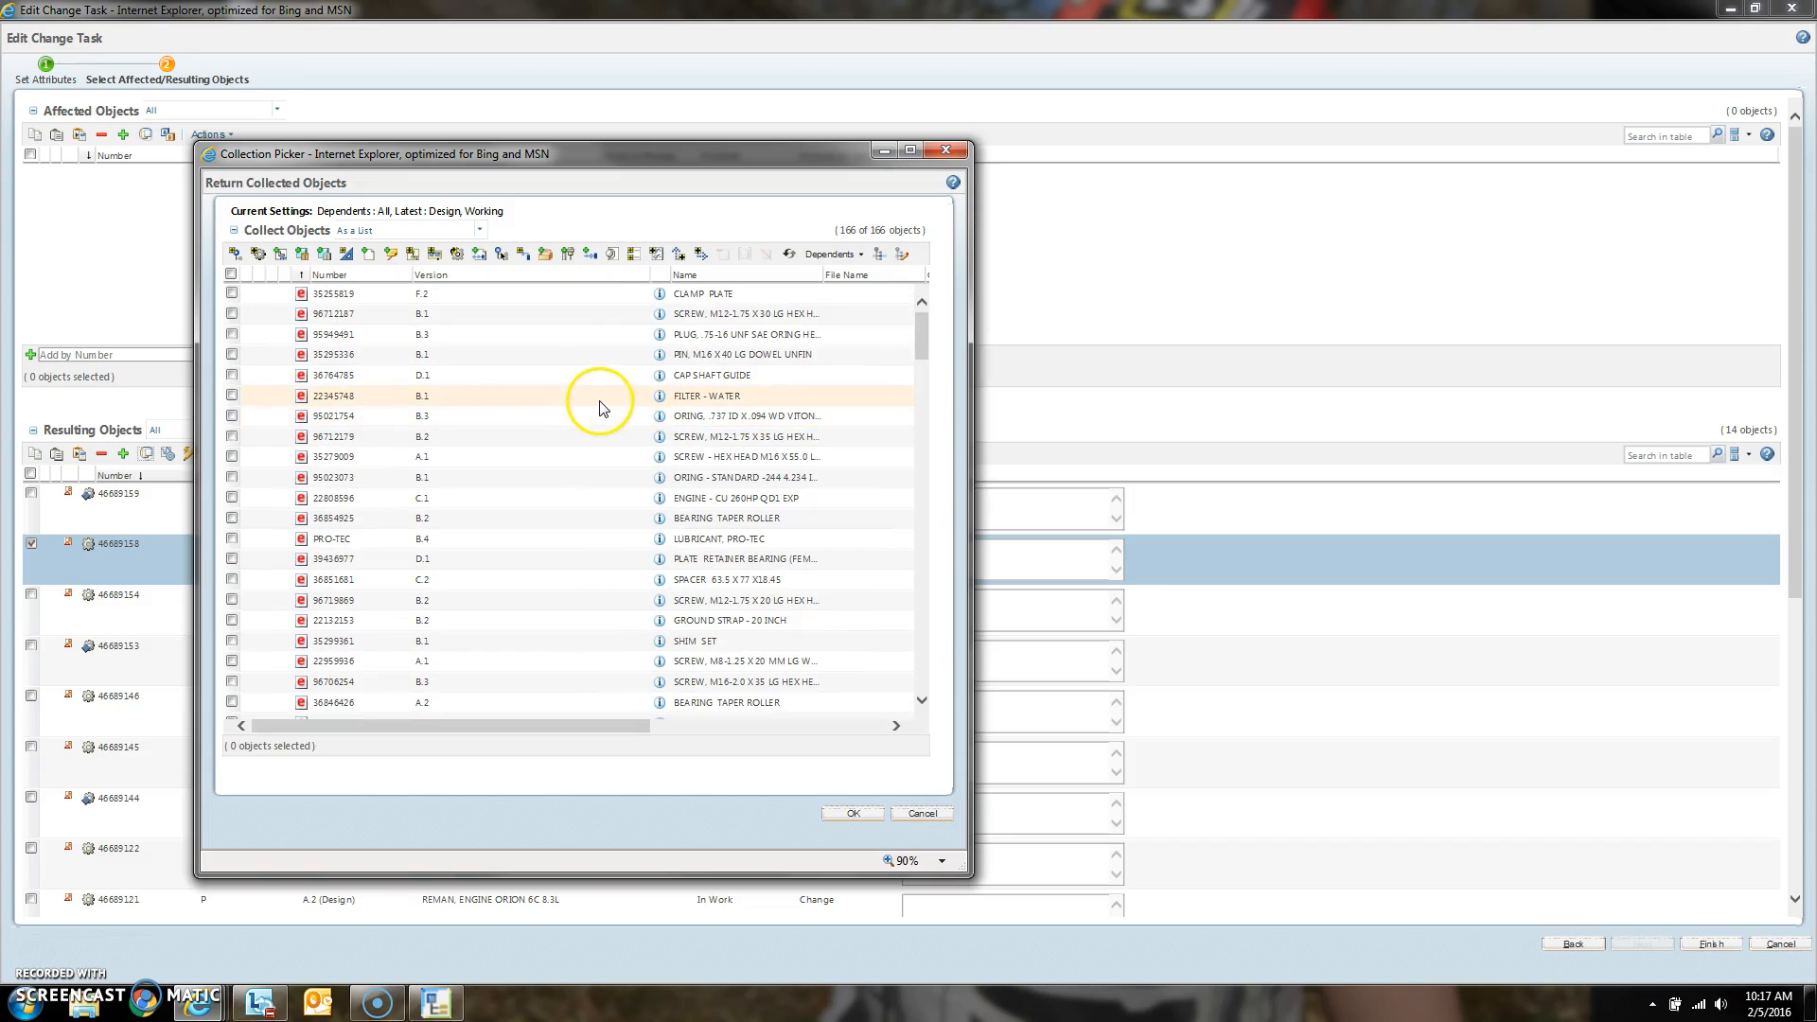
pyautogui.doubleClick(669, 154)
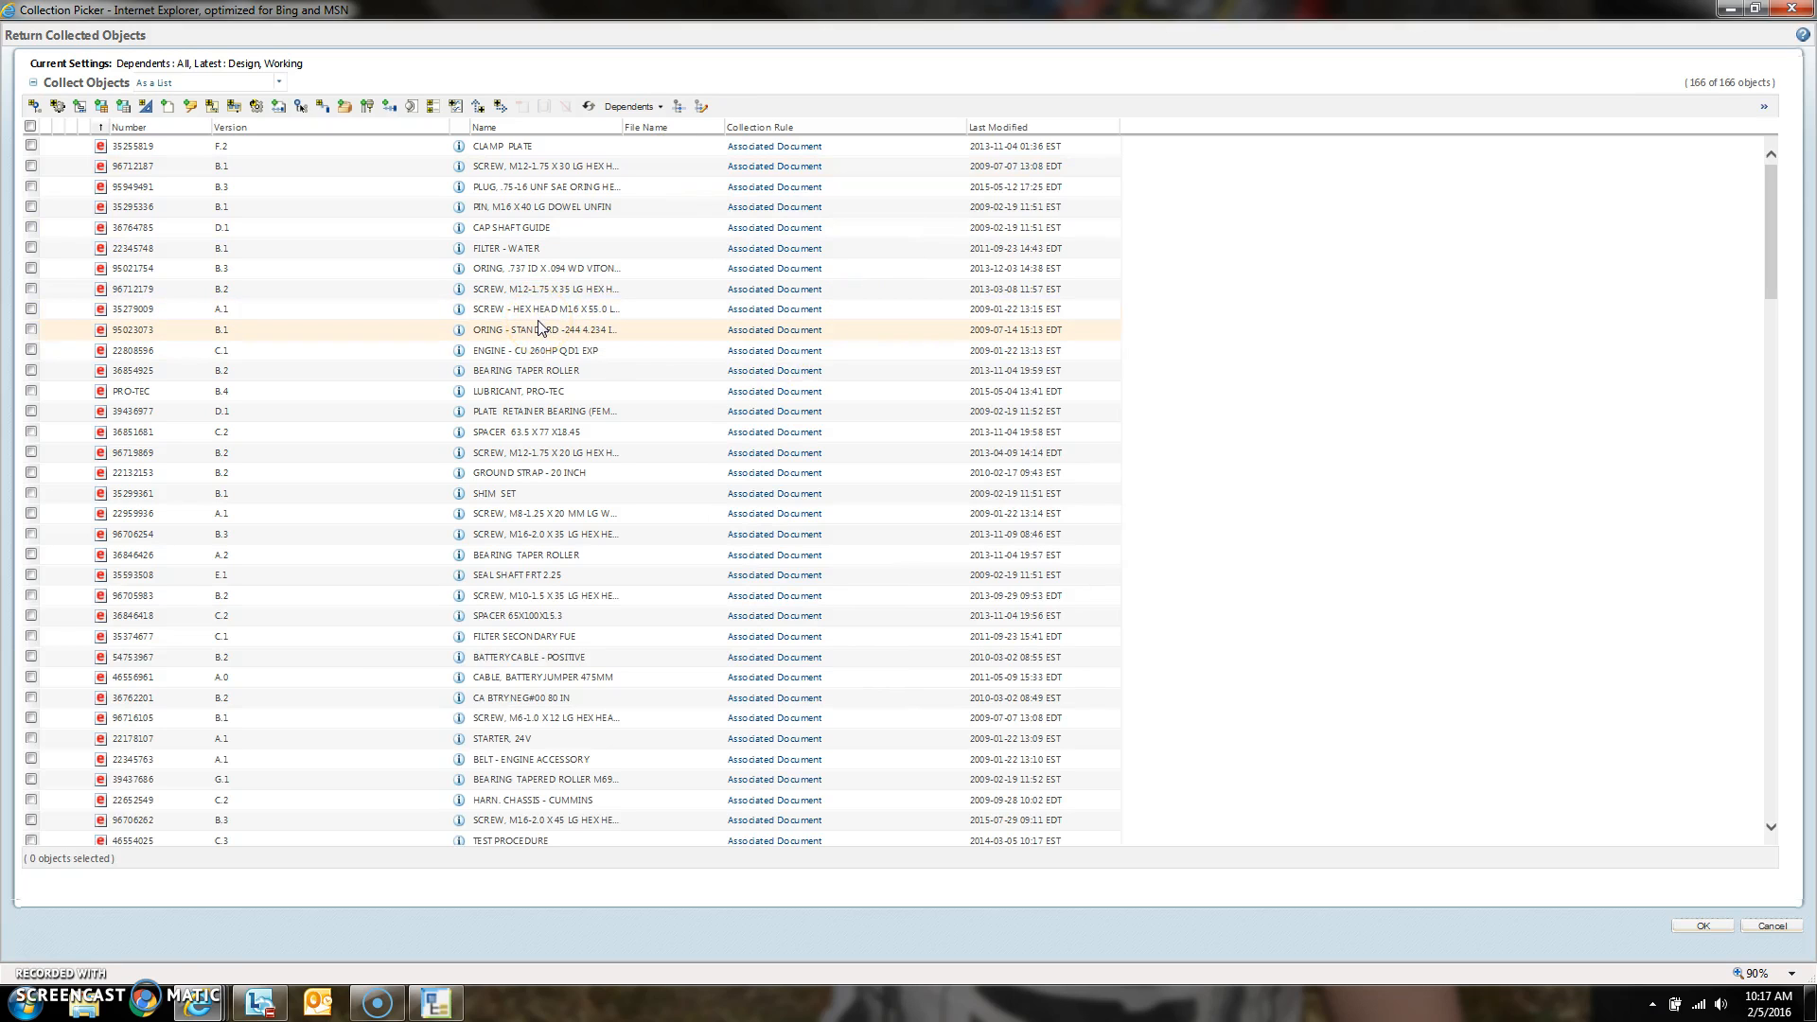
pyautogui.click(522, 337)
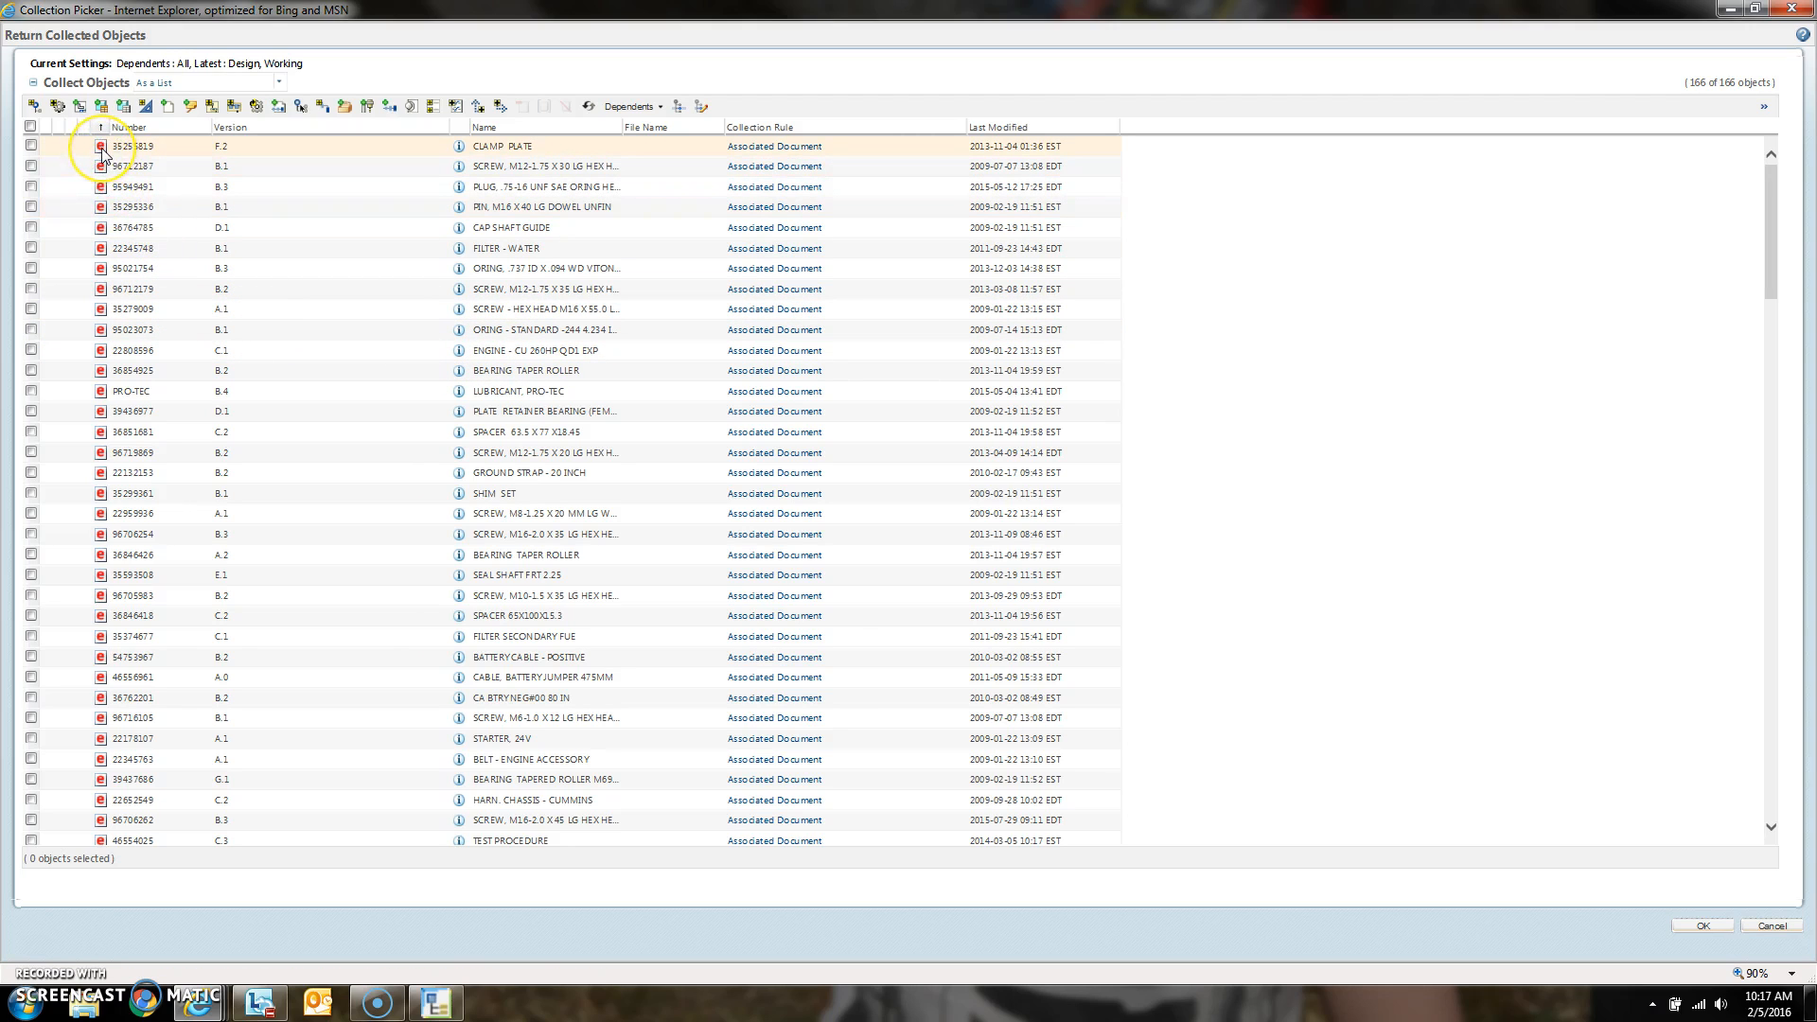
# Step: Select the associated documents from 35255819 CLAMP PLATE through 22177737 OIL FILTER in the collected objects
pyautogui.click(31, 147)
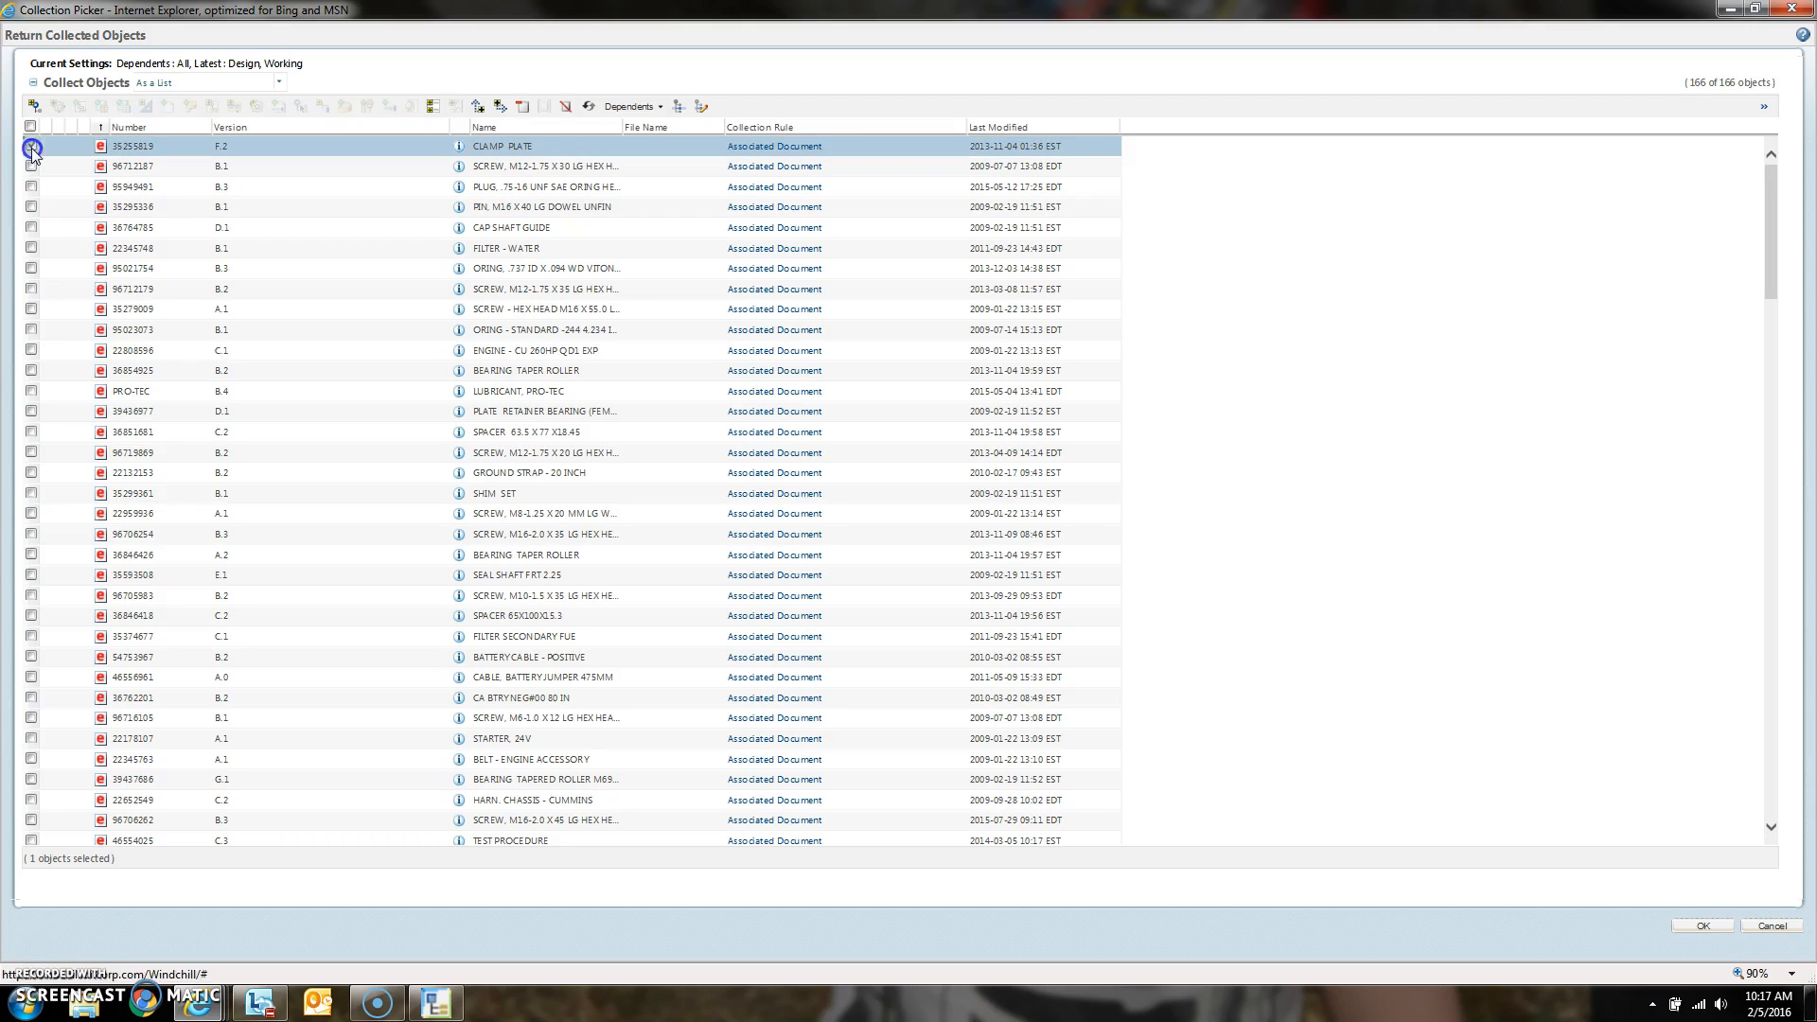
pyautogui.scroll(-5, 85, 229)
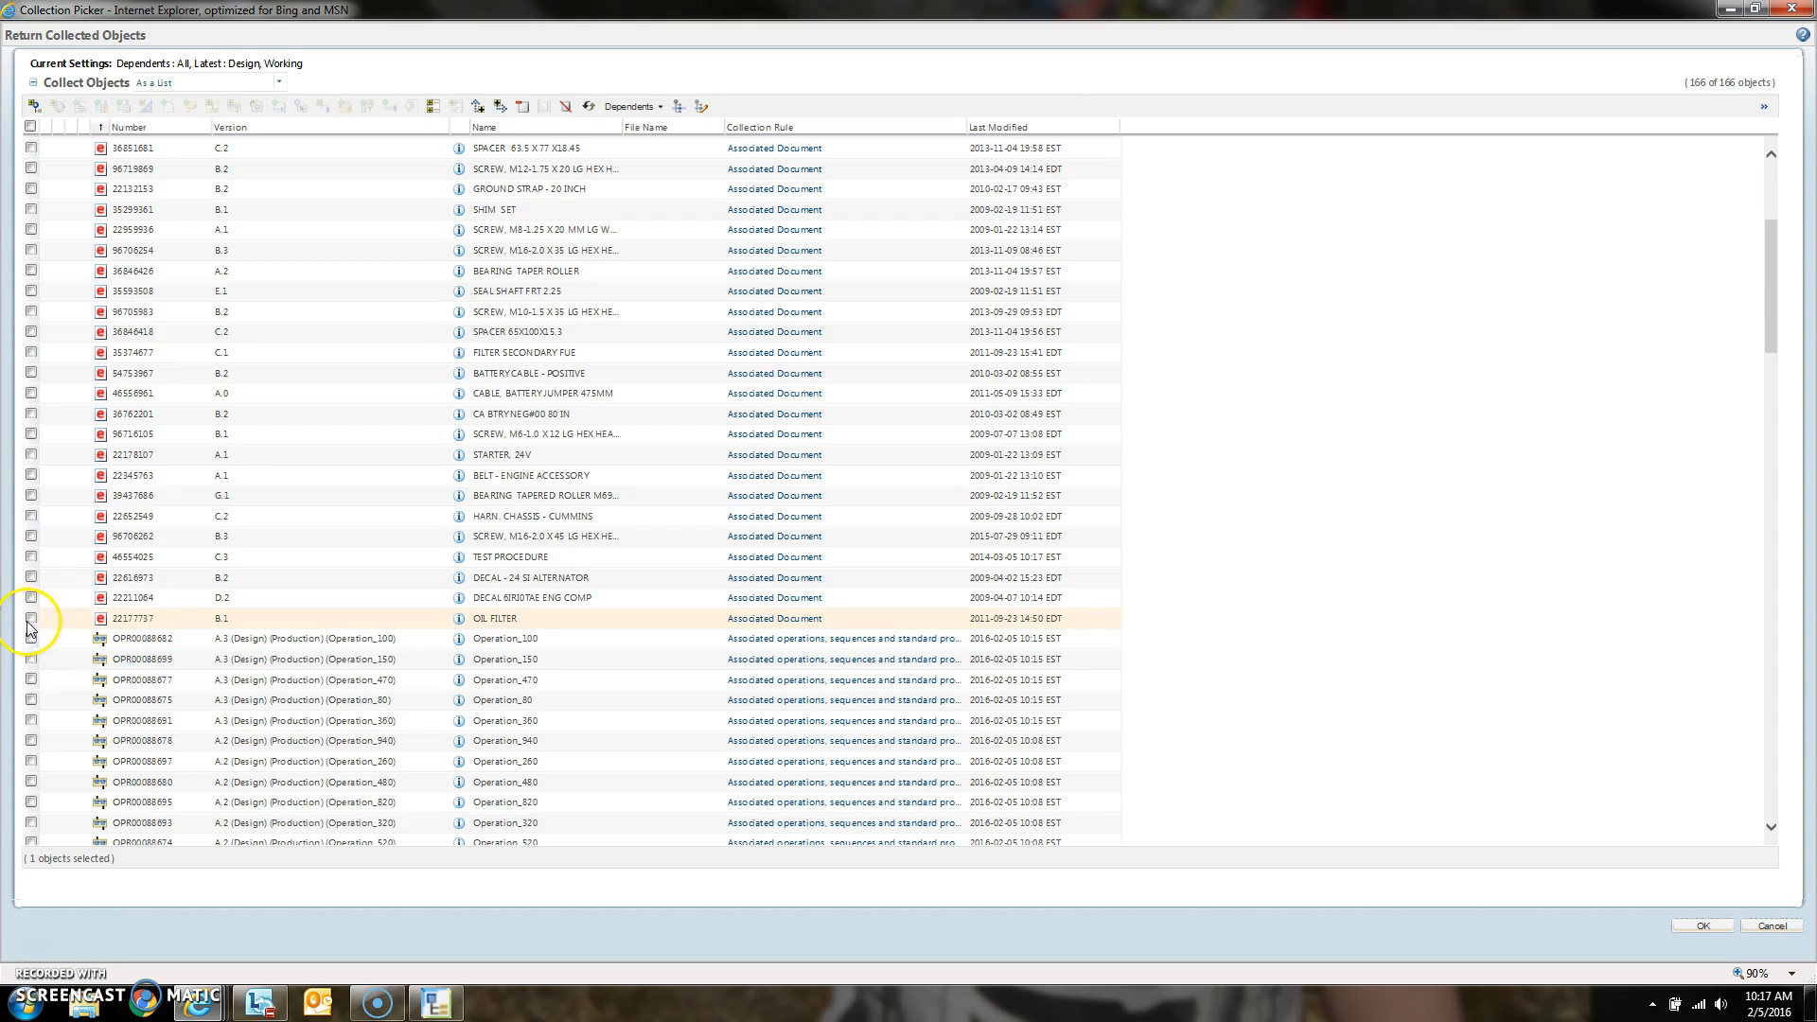
pyautogui.keyDown('shift'); pyautogui.click(31, 619); pyautogui.keyUp('shift')
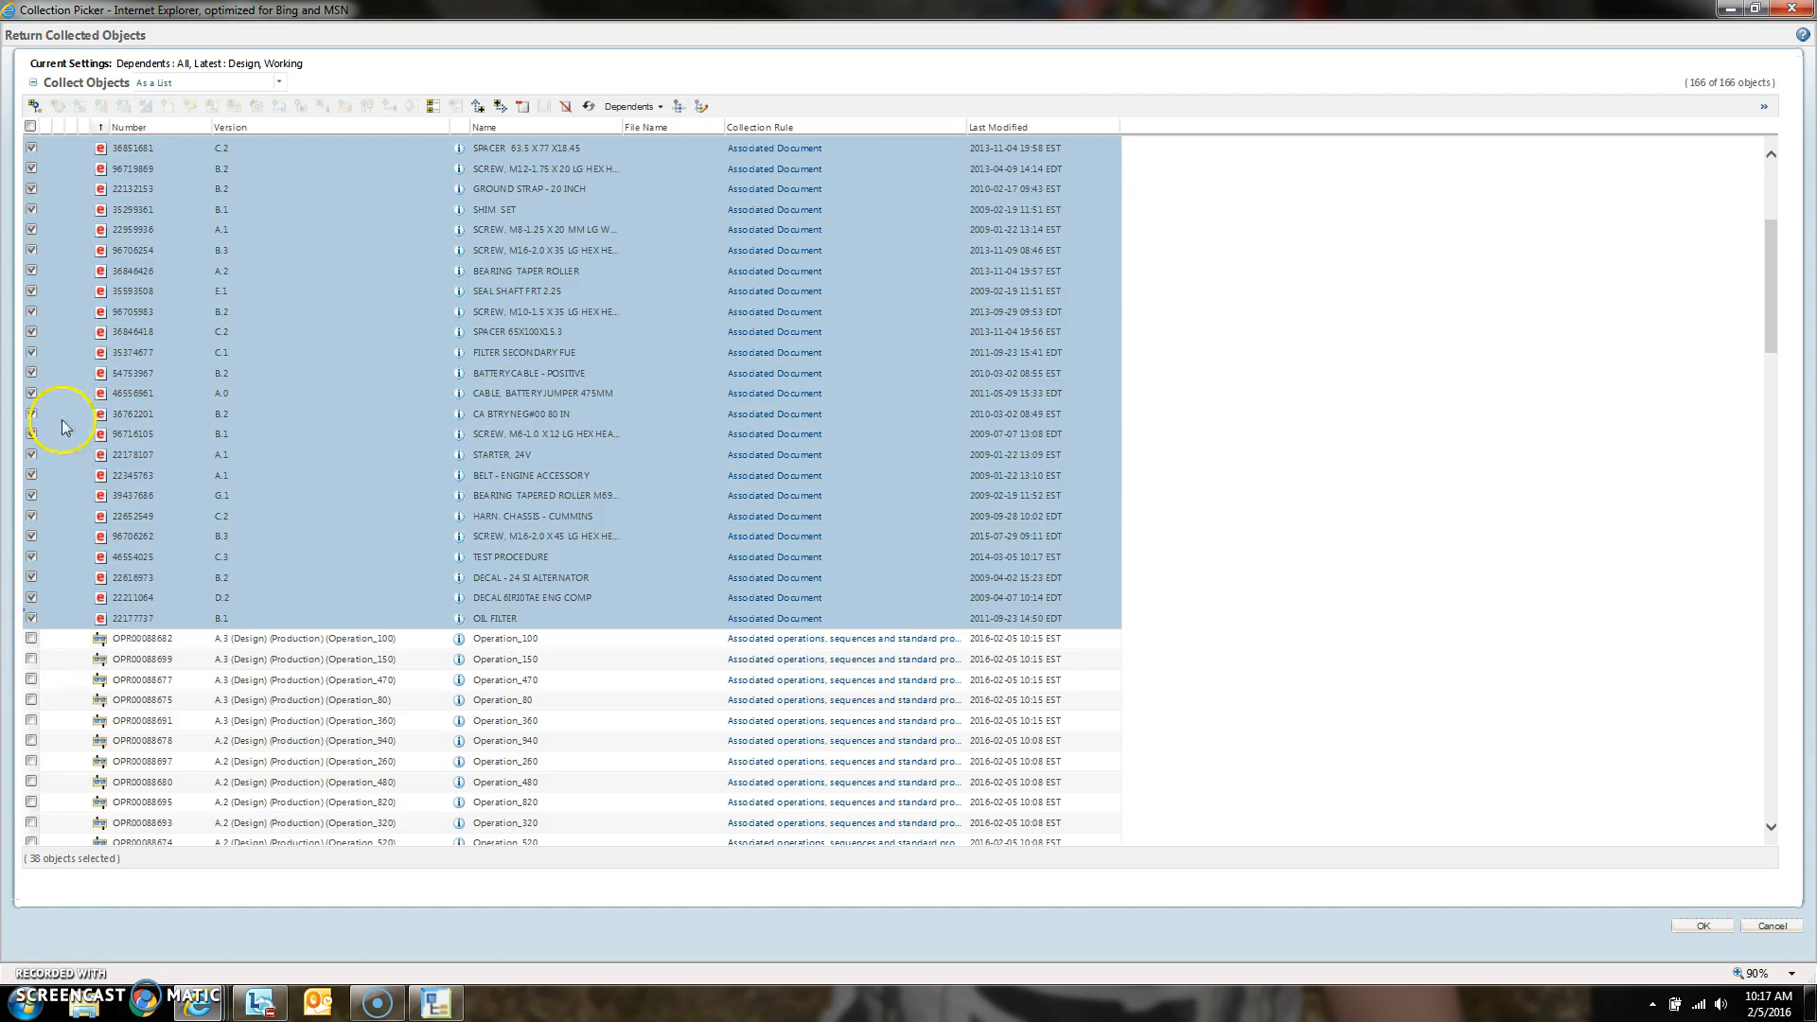
# Step: Add all the parts from 35313568 through 96706262 and the 36896892 Master Pneumatic reference document to the selection, leaving out operations and process plan
pyautogui.scroll(-3, 292, 374)
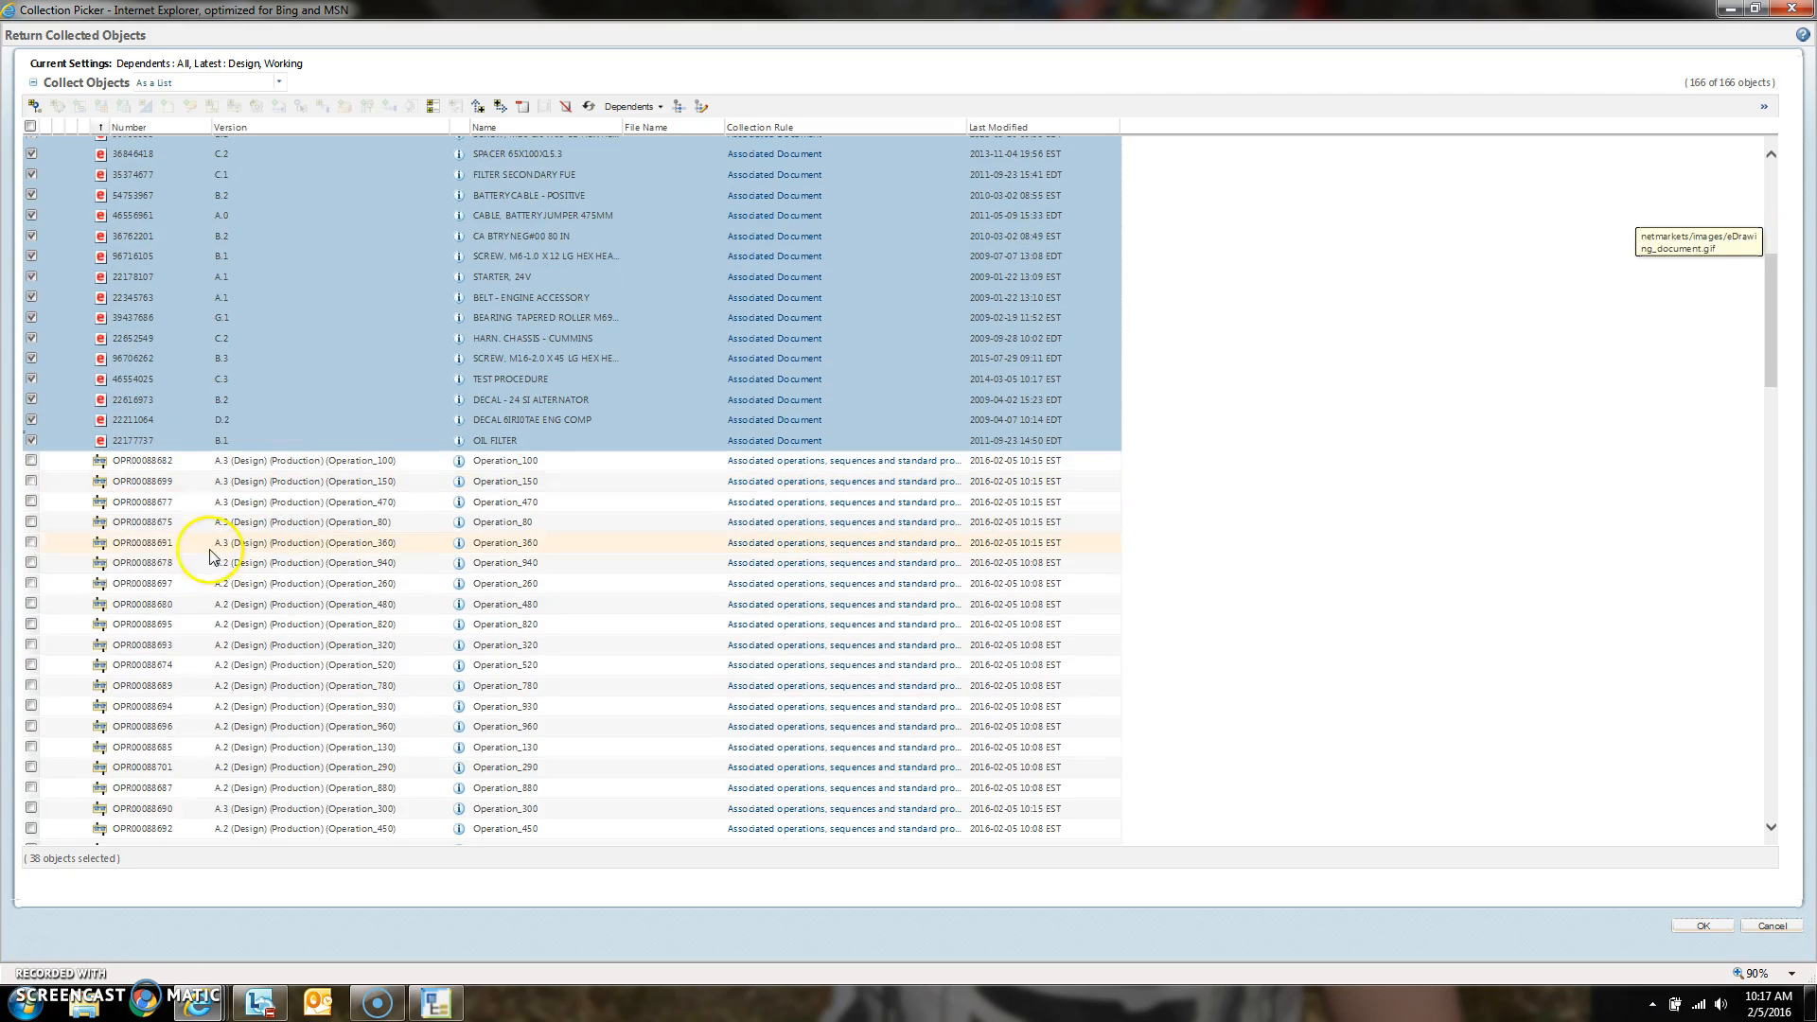
pyautogui.scroll(-3, 479, 600)
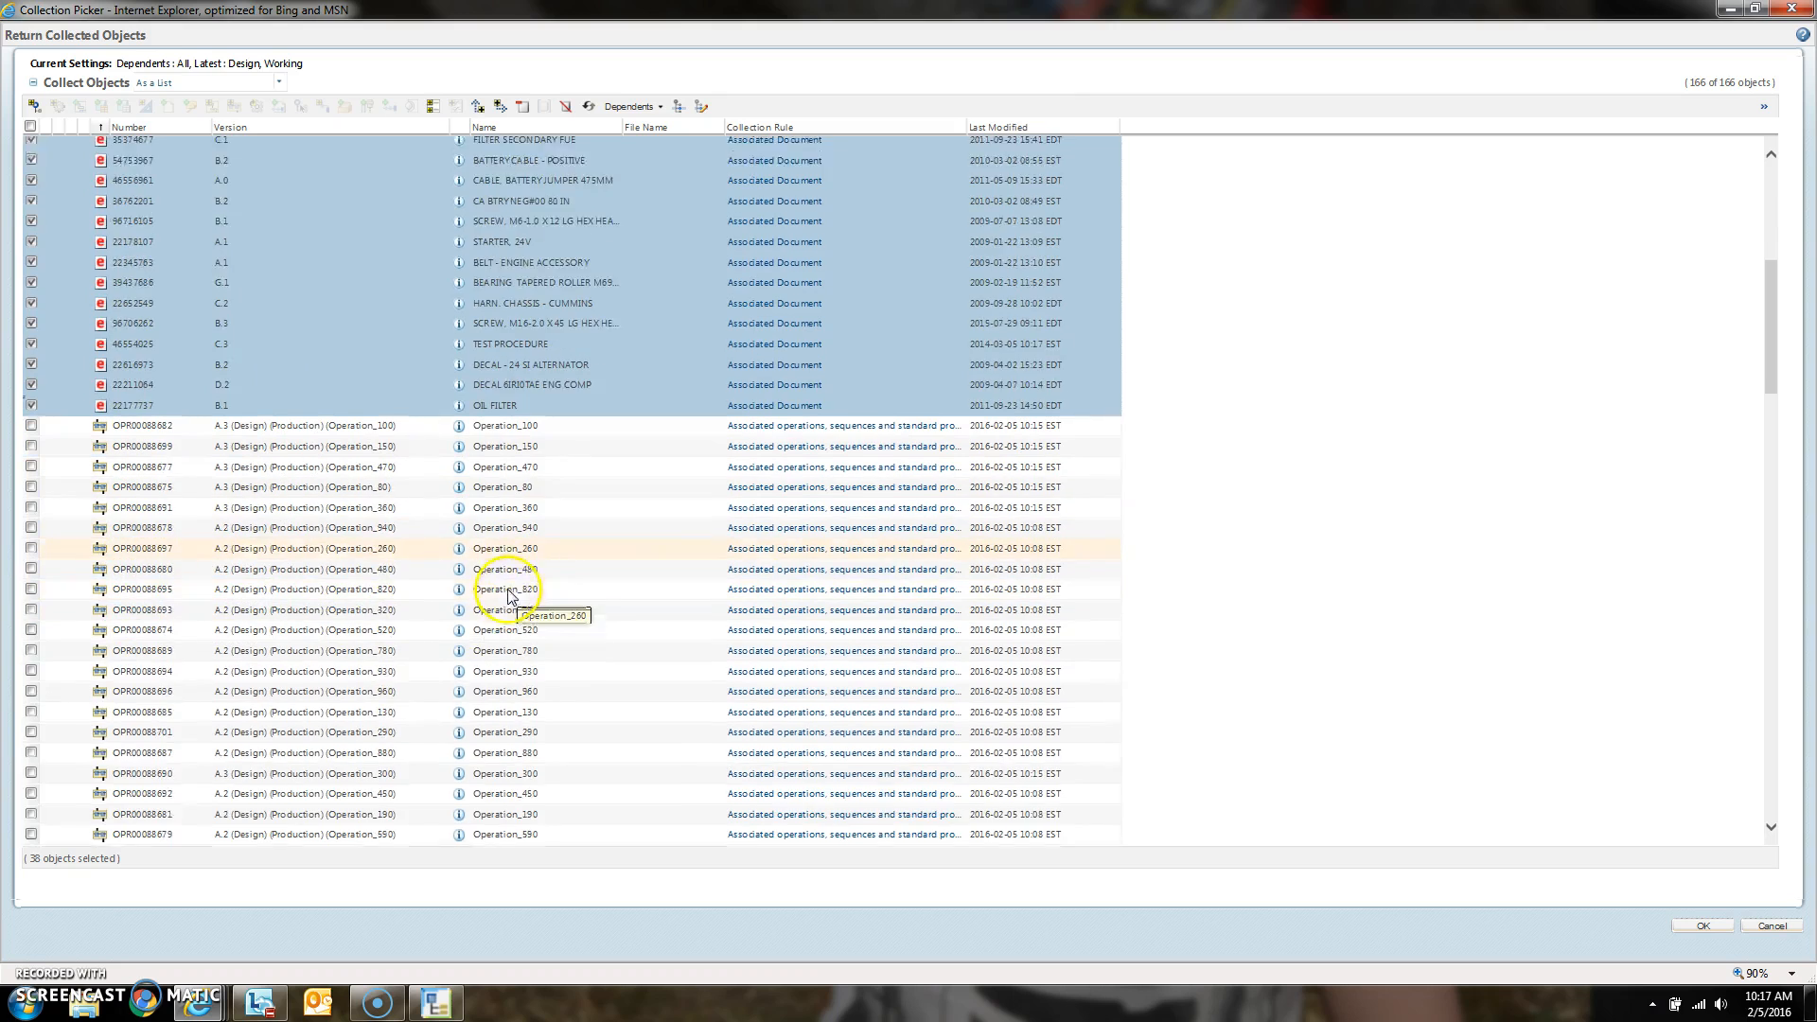
pyautogui.scroll(-6, 496, 603)
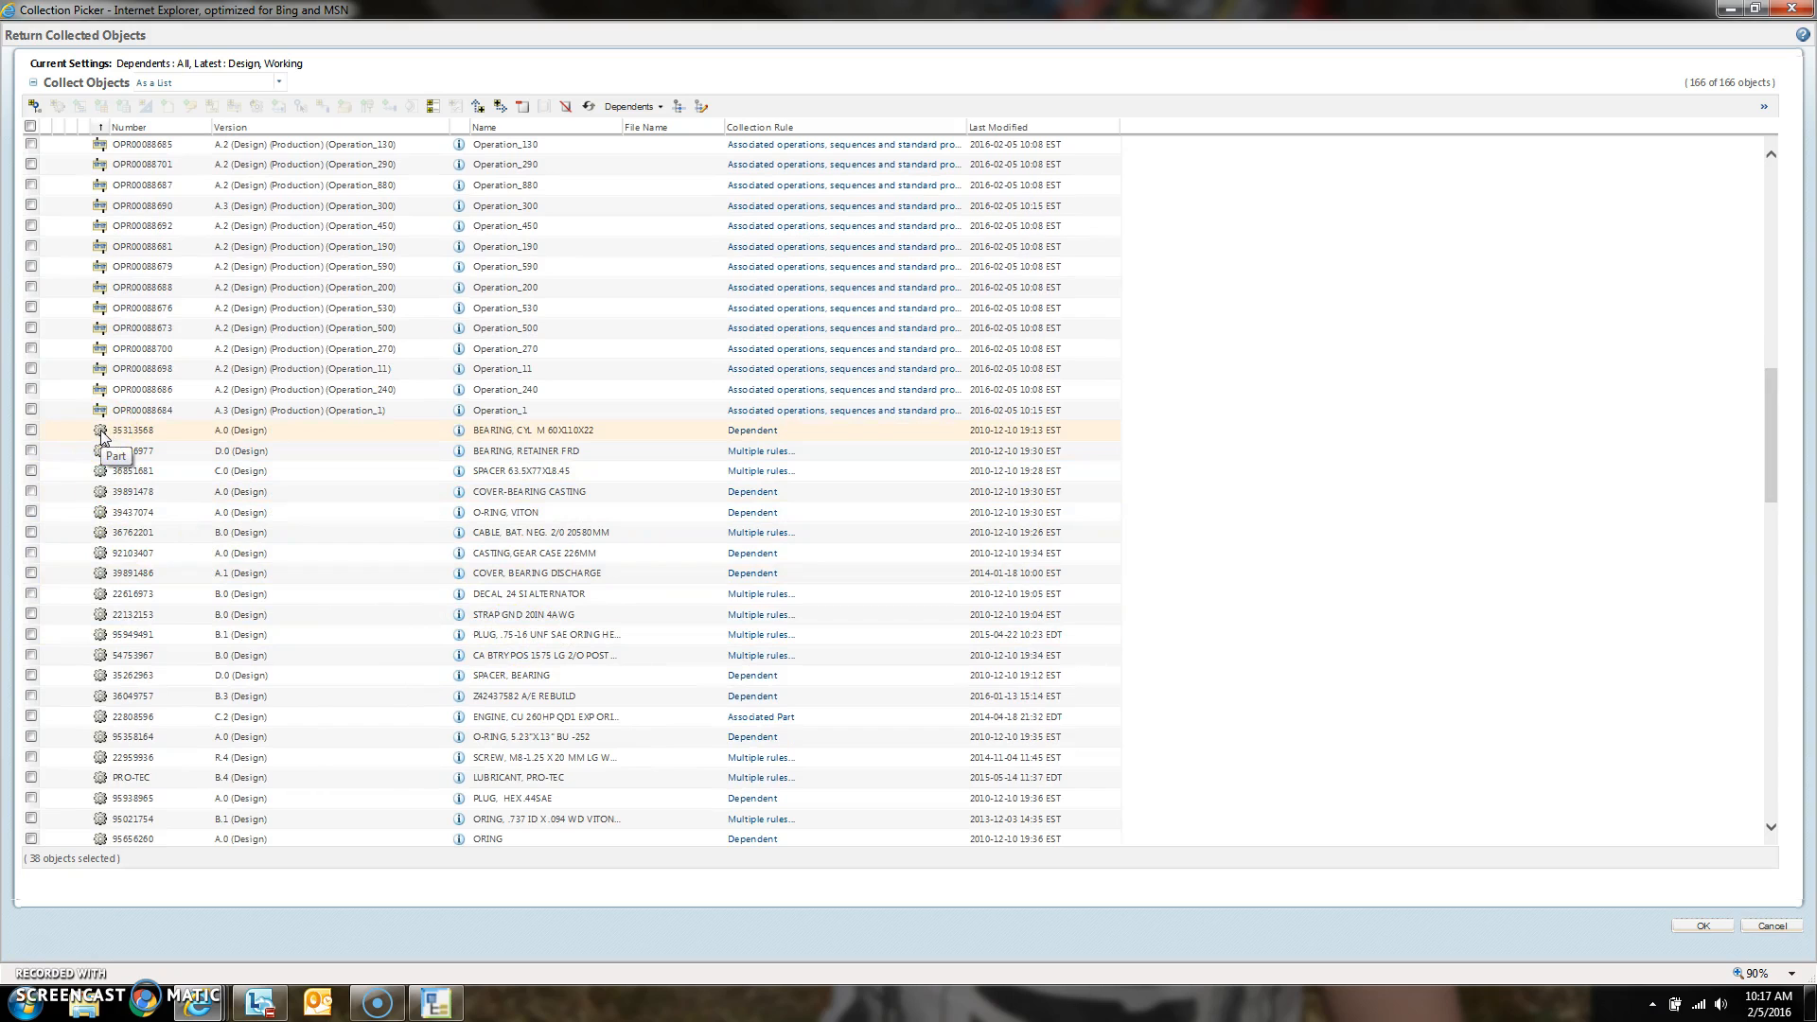
pyautogui.click(31, 431)
pyautogui.scroll(-5, 270, 489)
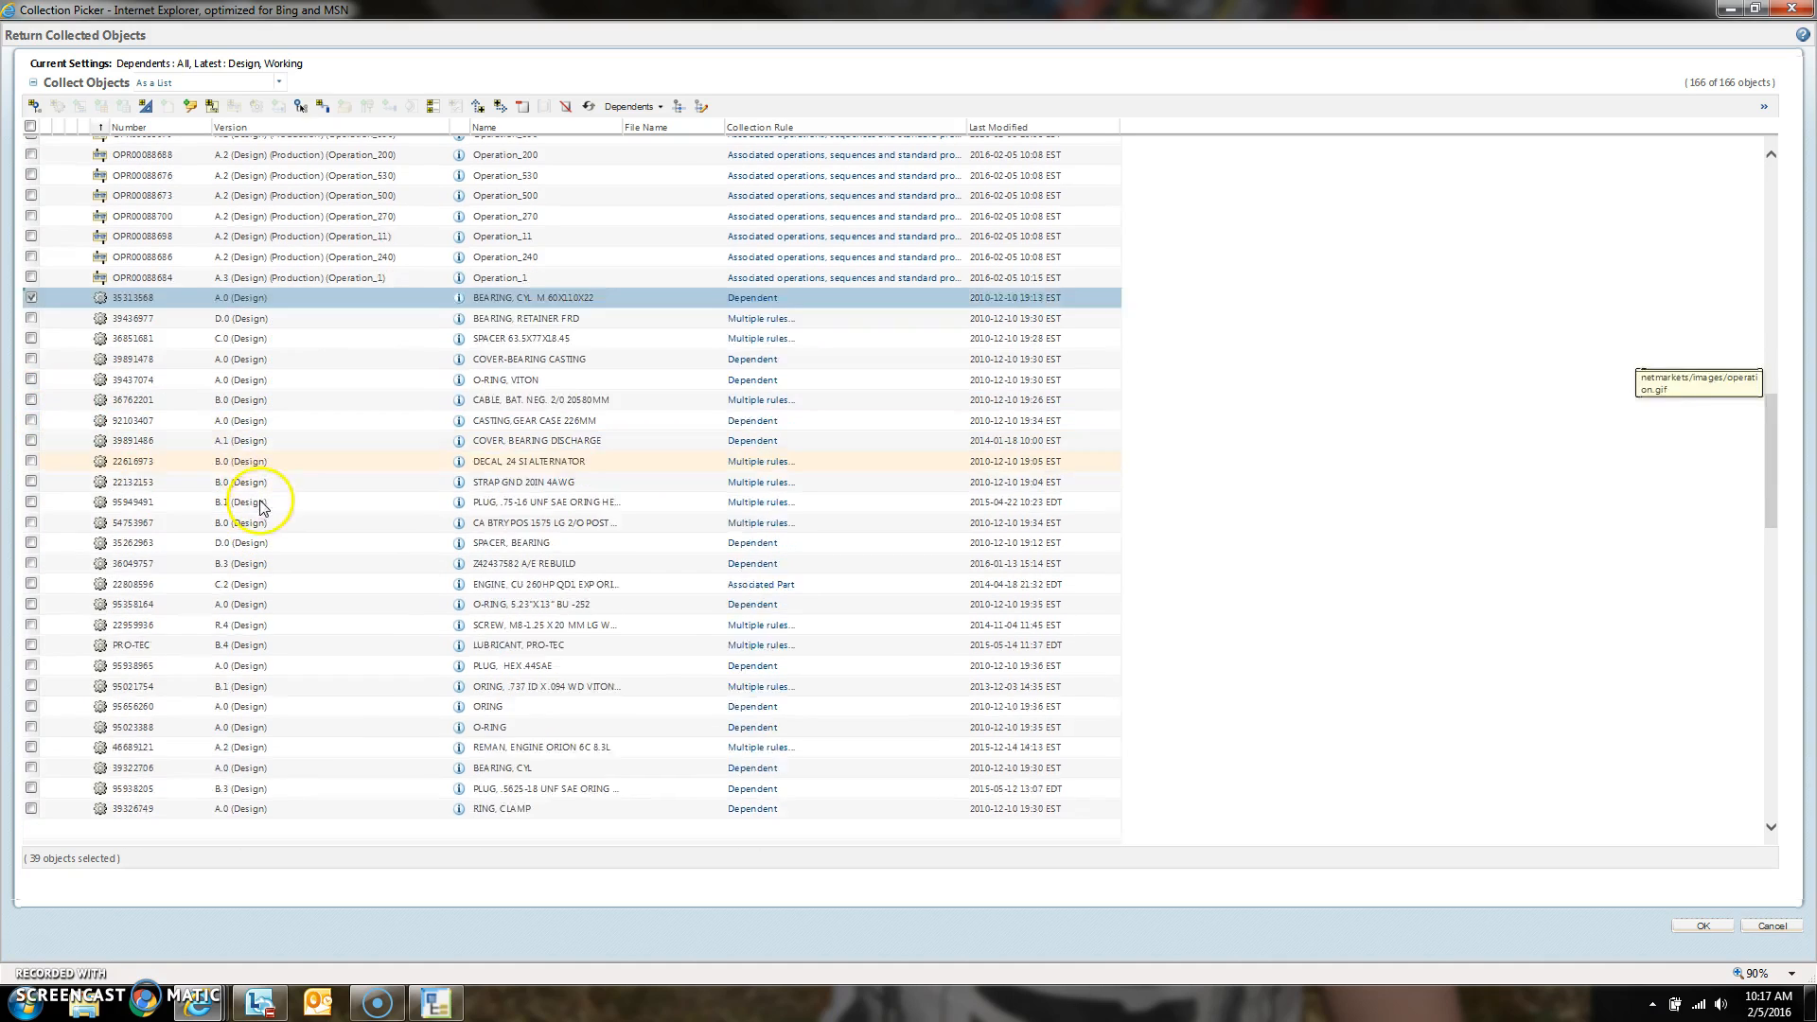
pyautogui.scroll(-6, 270, 490)
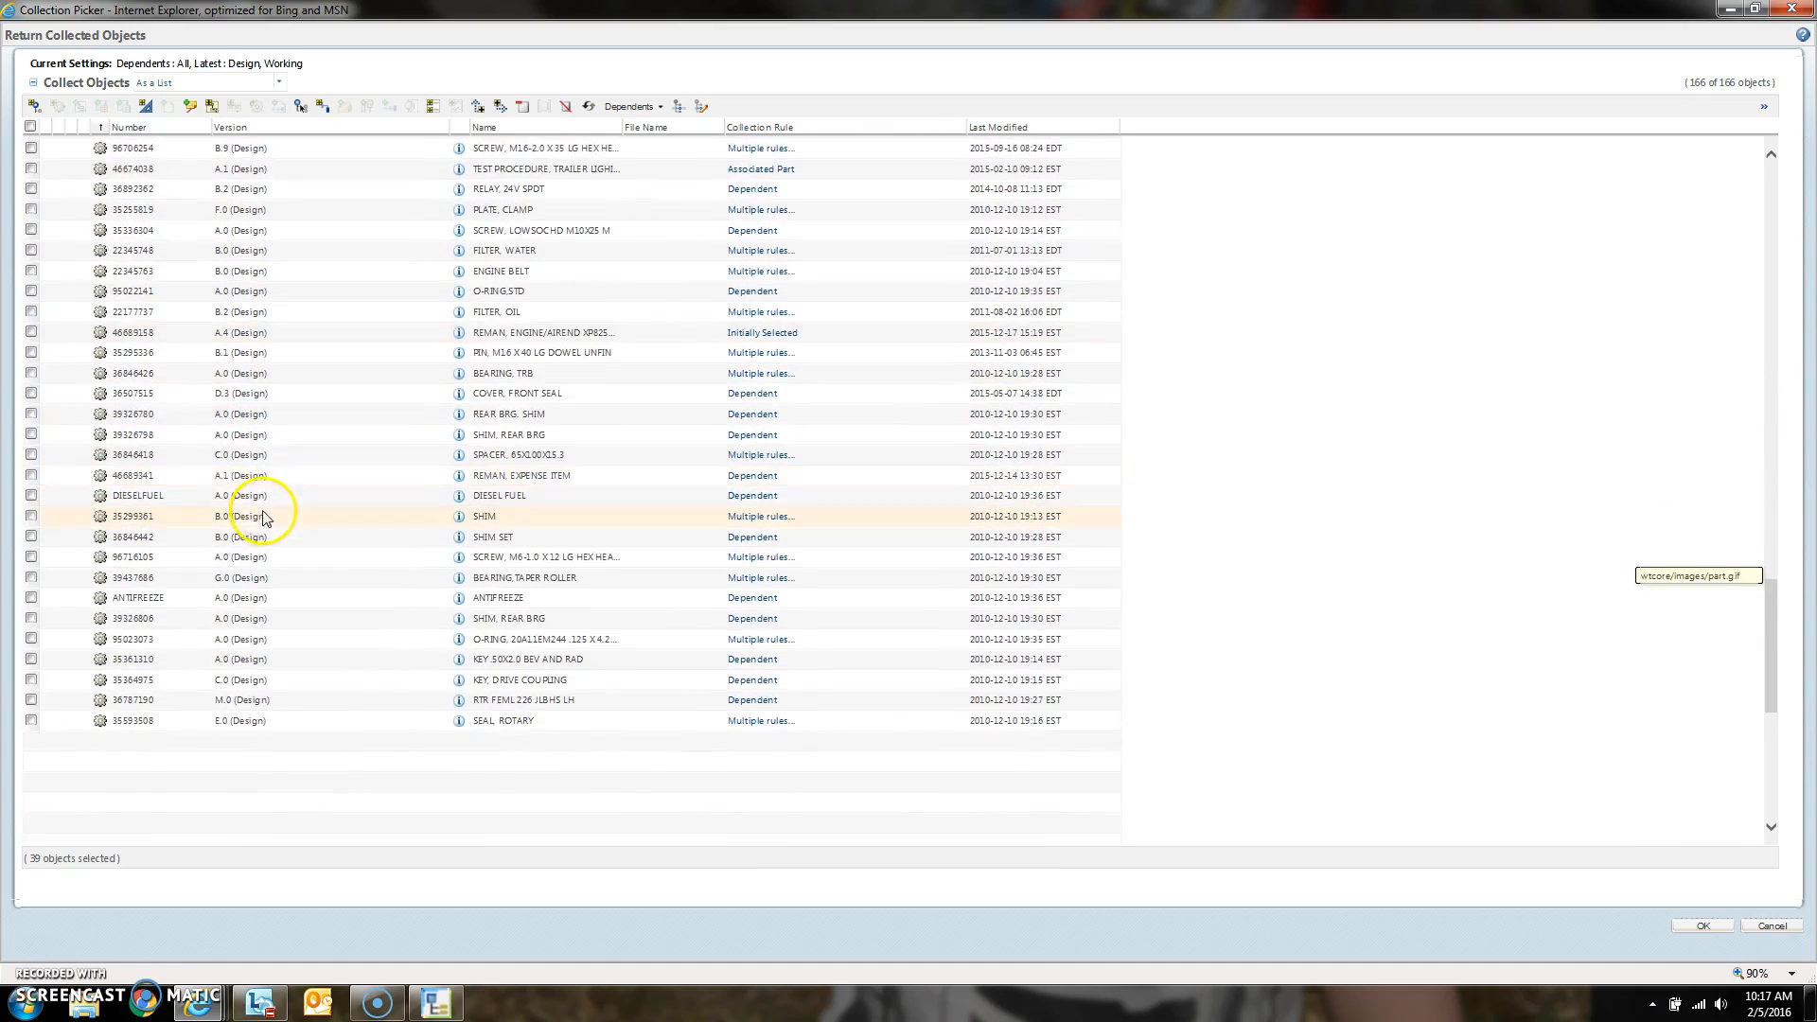
pyautogui.scroll(-3, 270, 511)
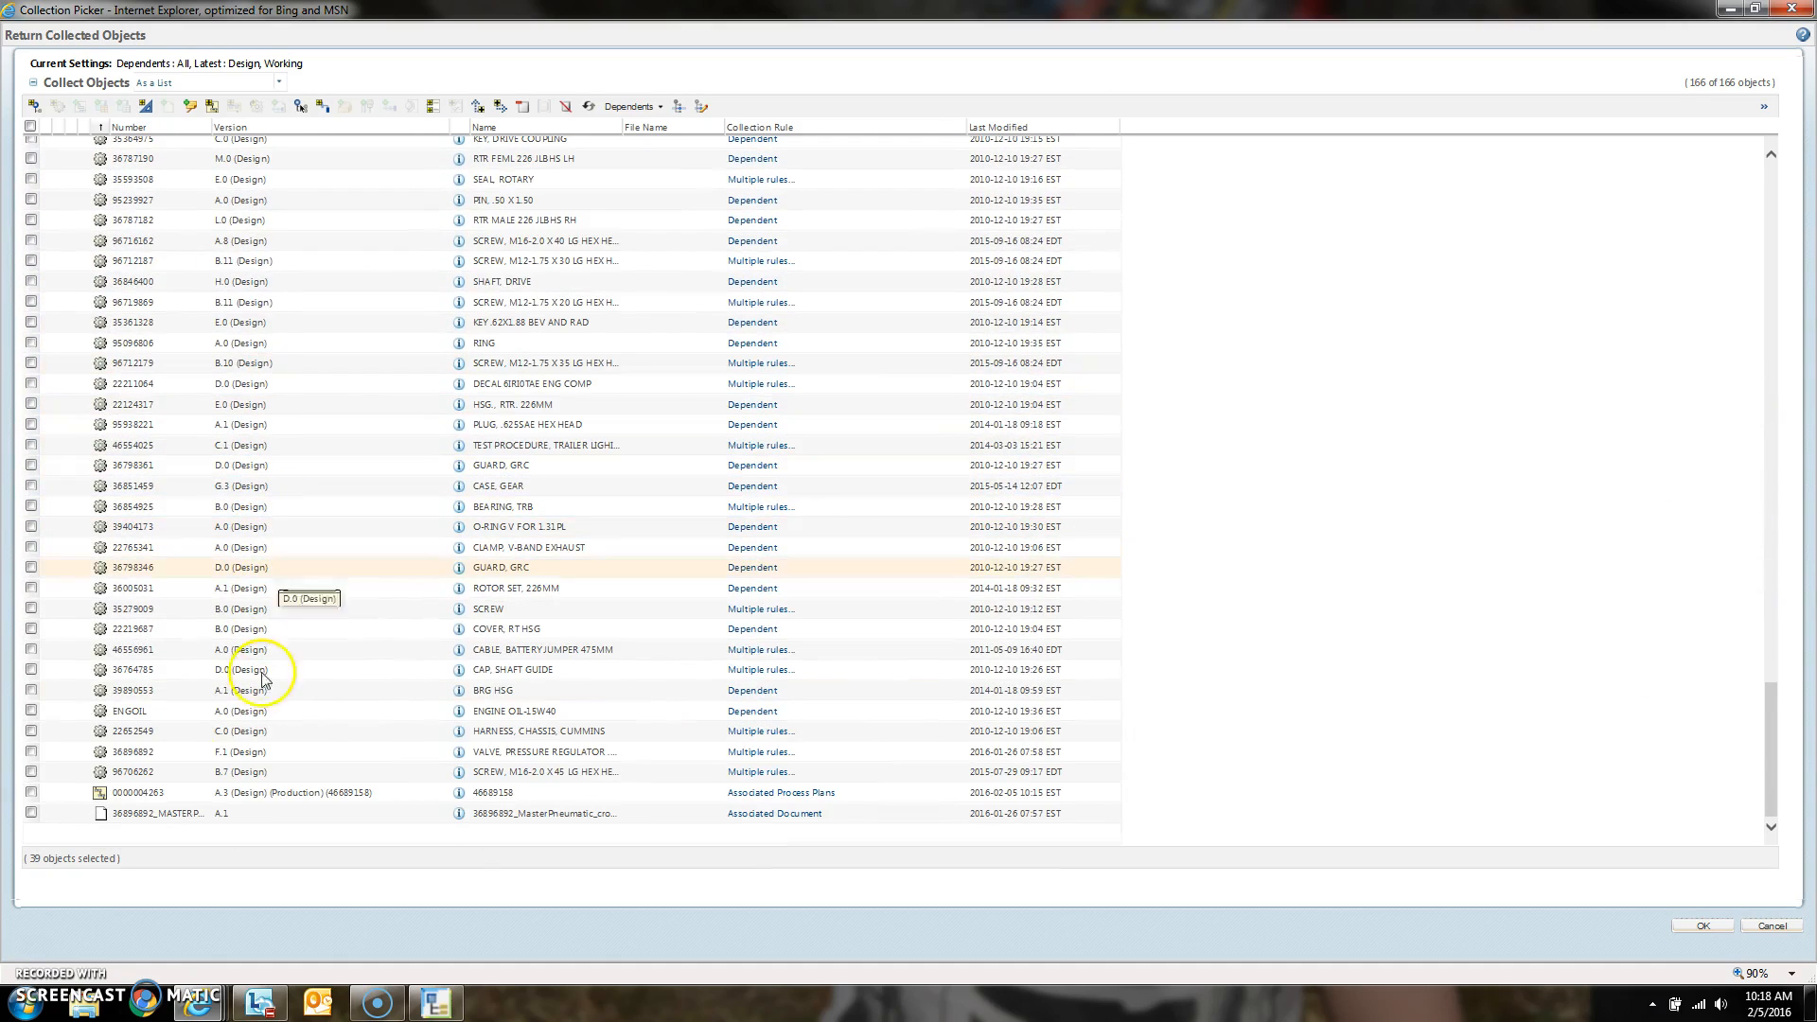
pyautogui.keyDown('shift'); pyautogui.click(31, 772); pyautogui.keyUp('shift')
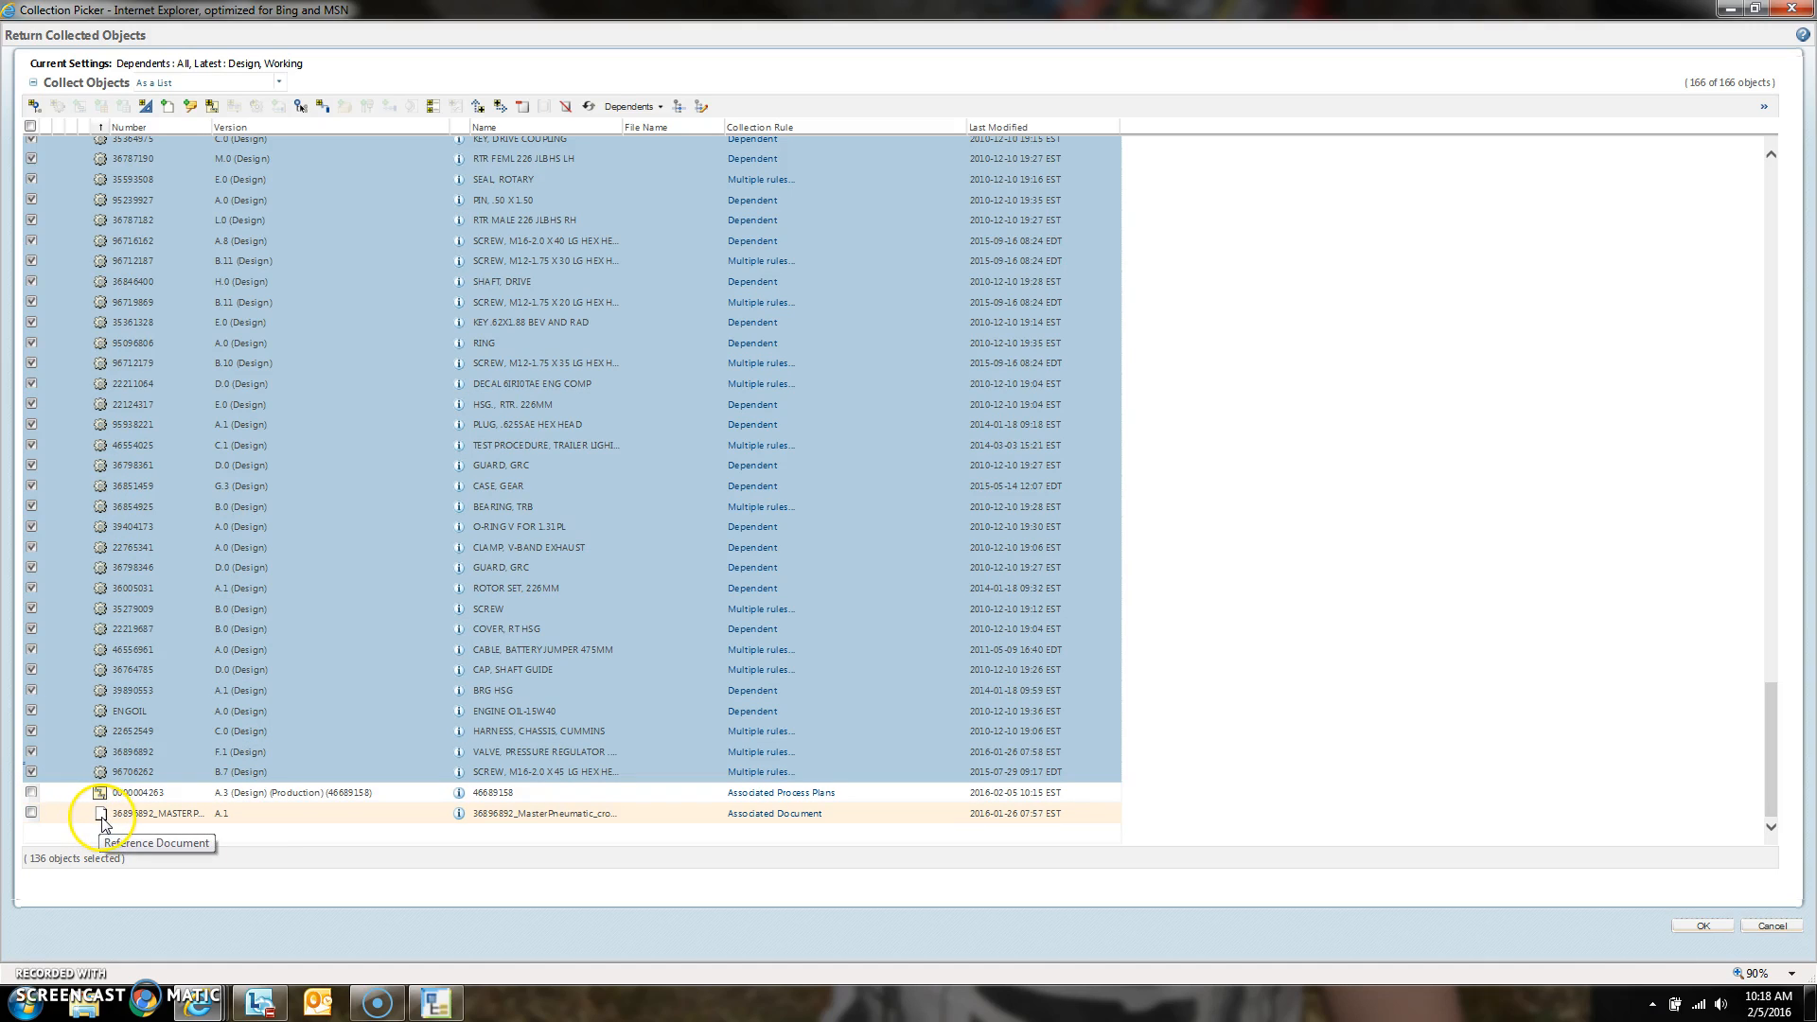
pyautogui.click(31, 814)
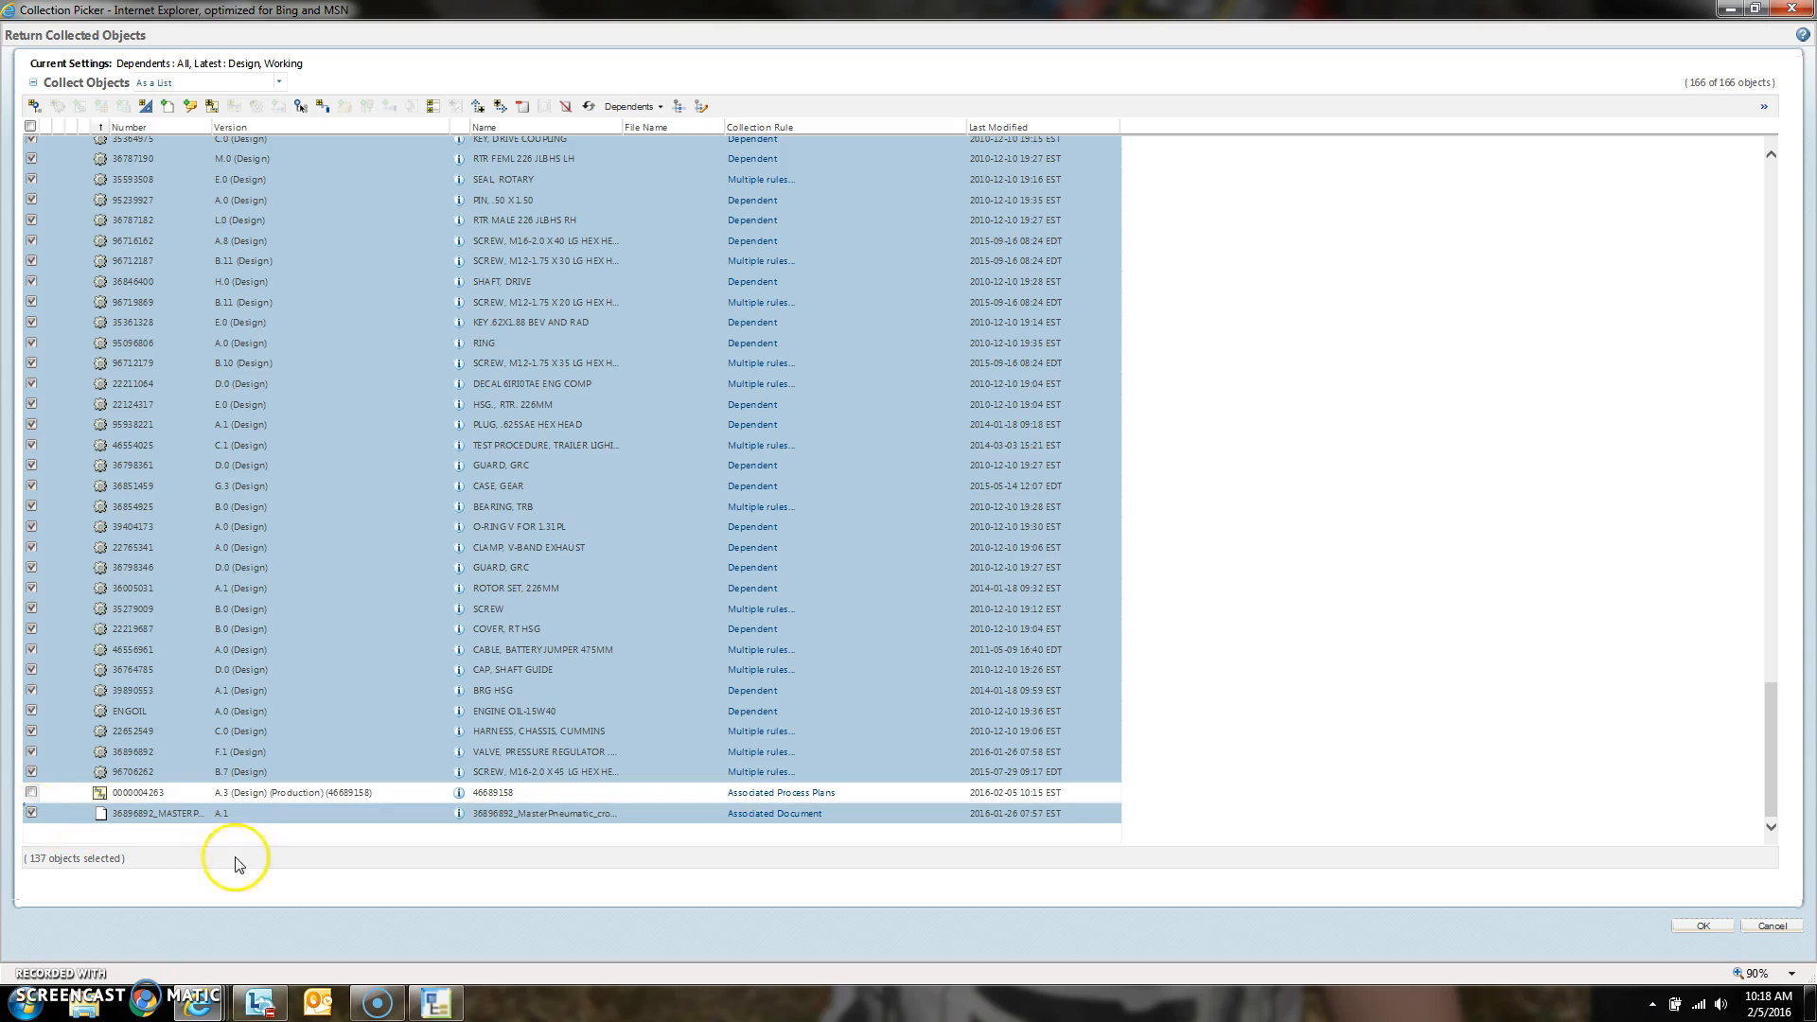
# Step: Remove the selected documents and parts from the collection and return the remaining operations and process plan to the resulting objects
pyautogui.click(523, 106)
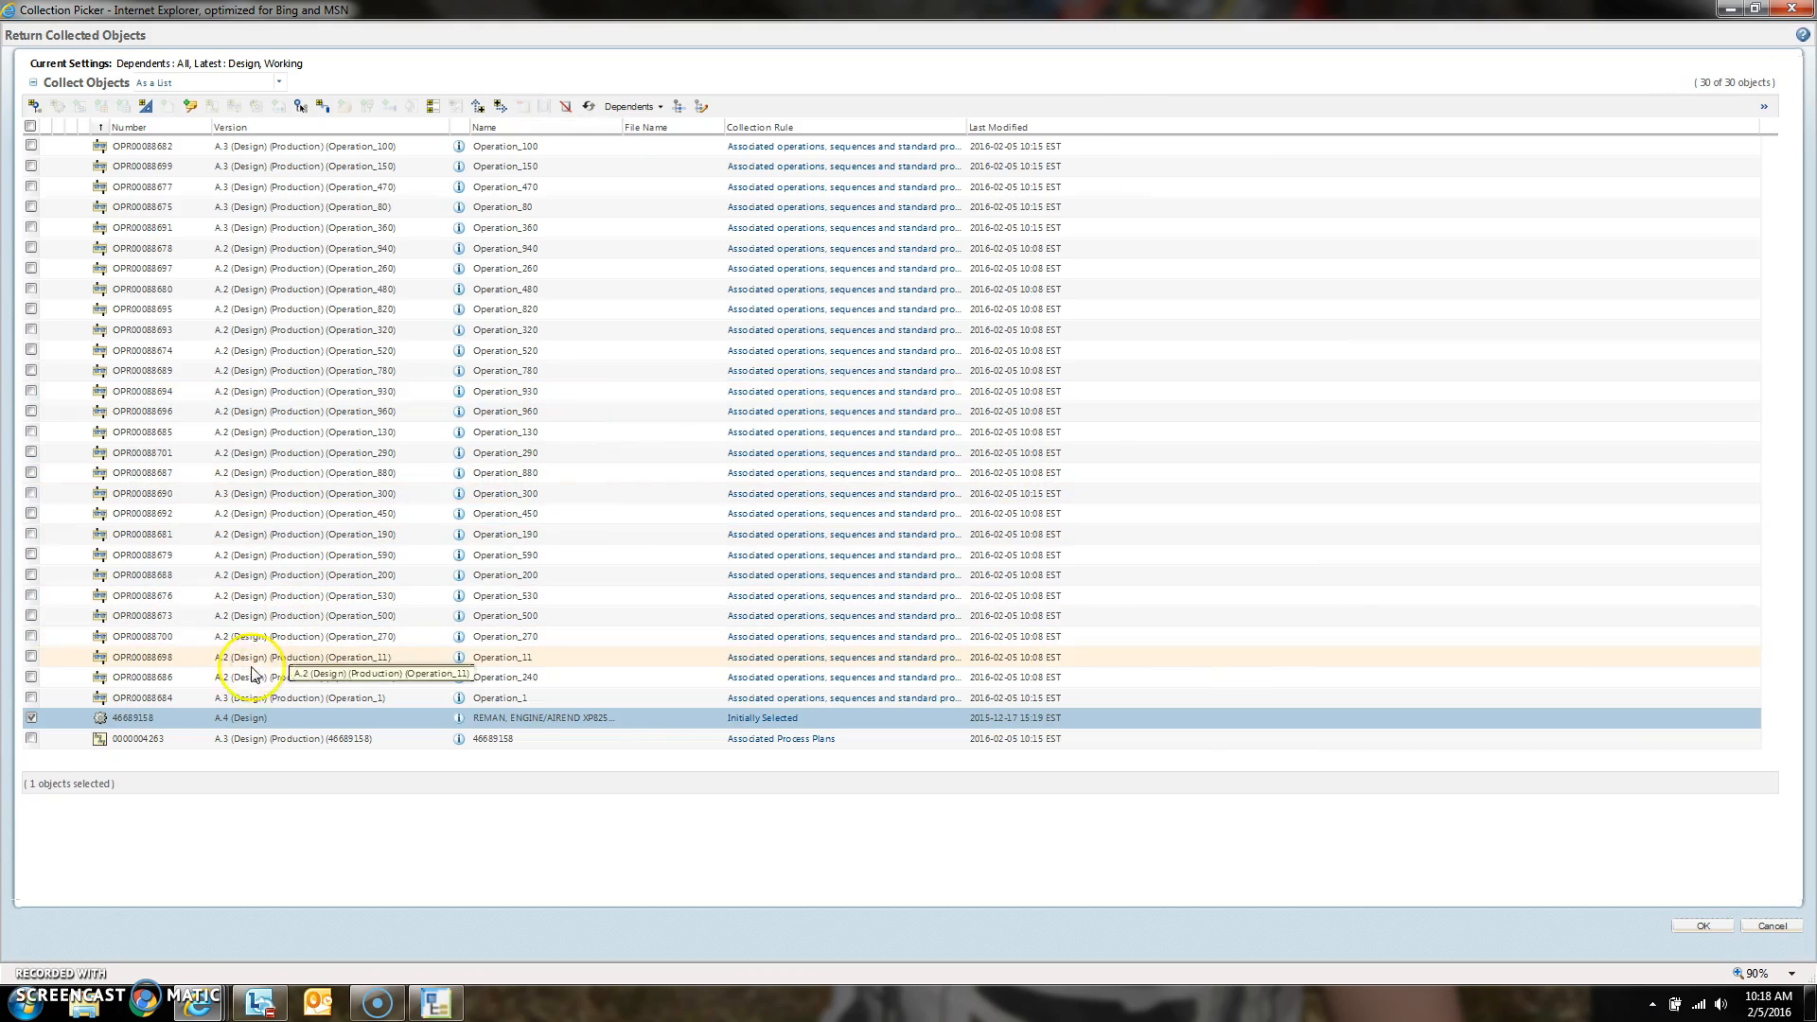
pyautogui.click(504, 723)
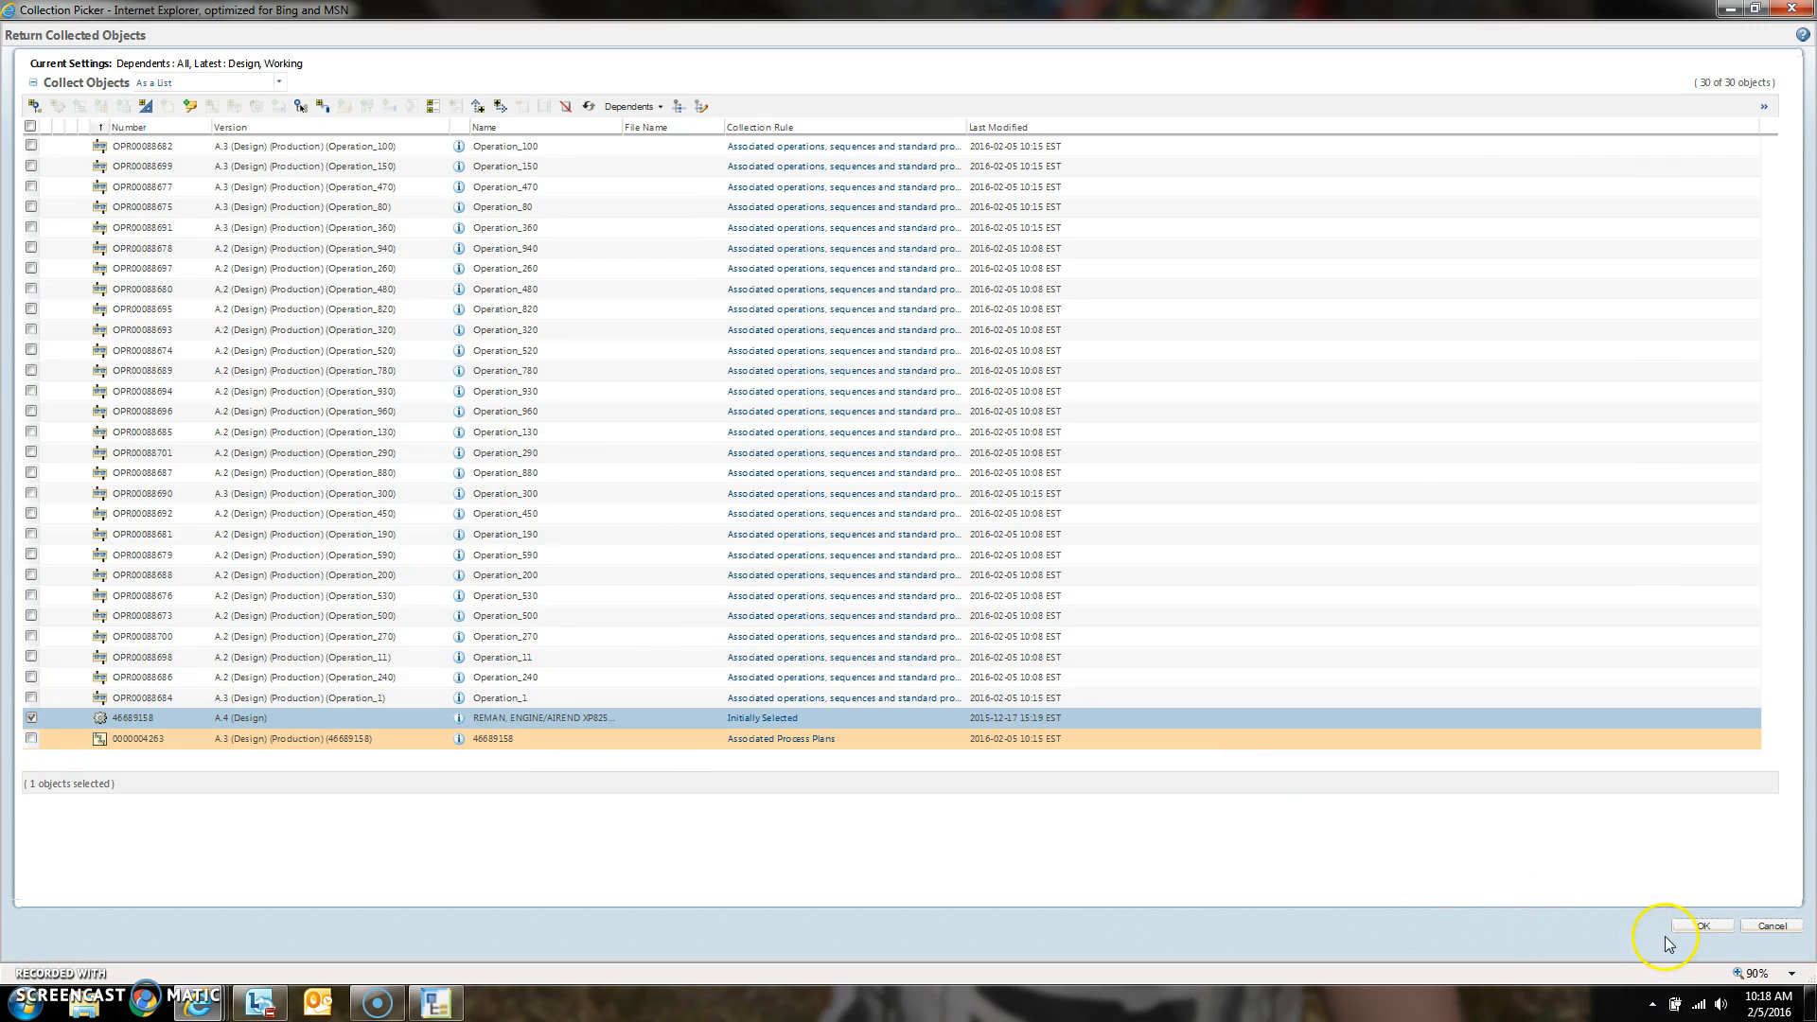
pyautogui.click(1704, 928)
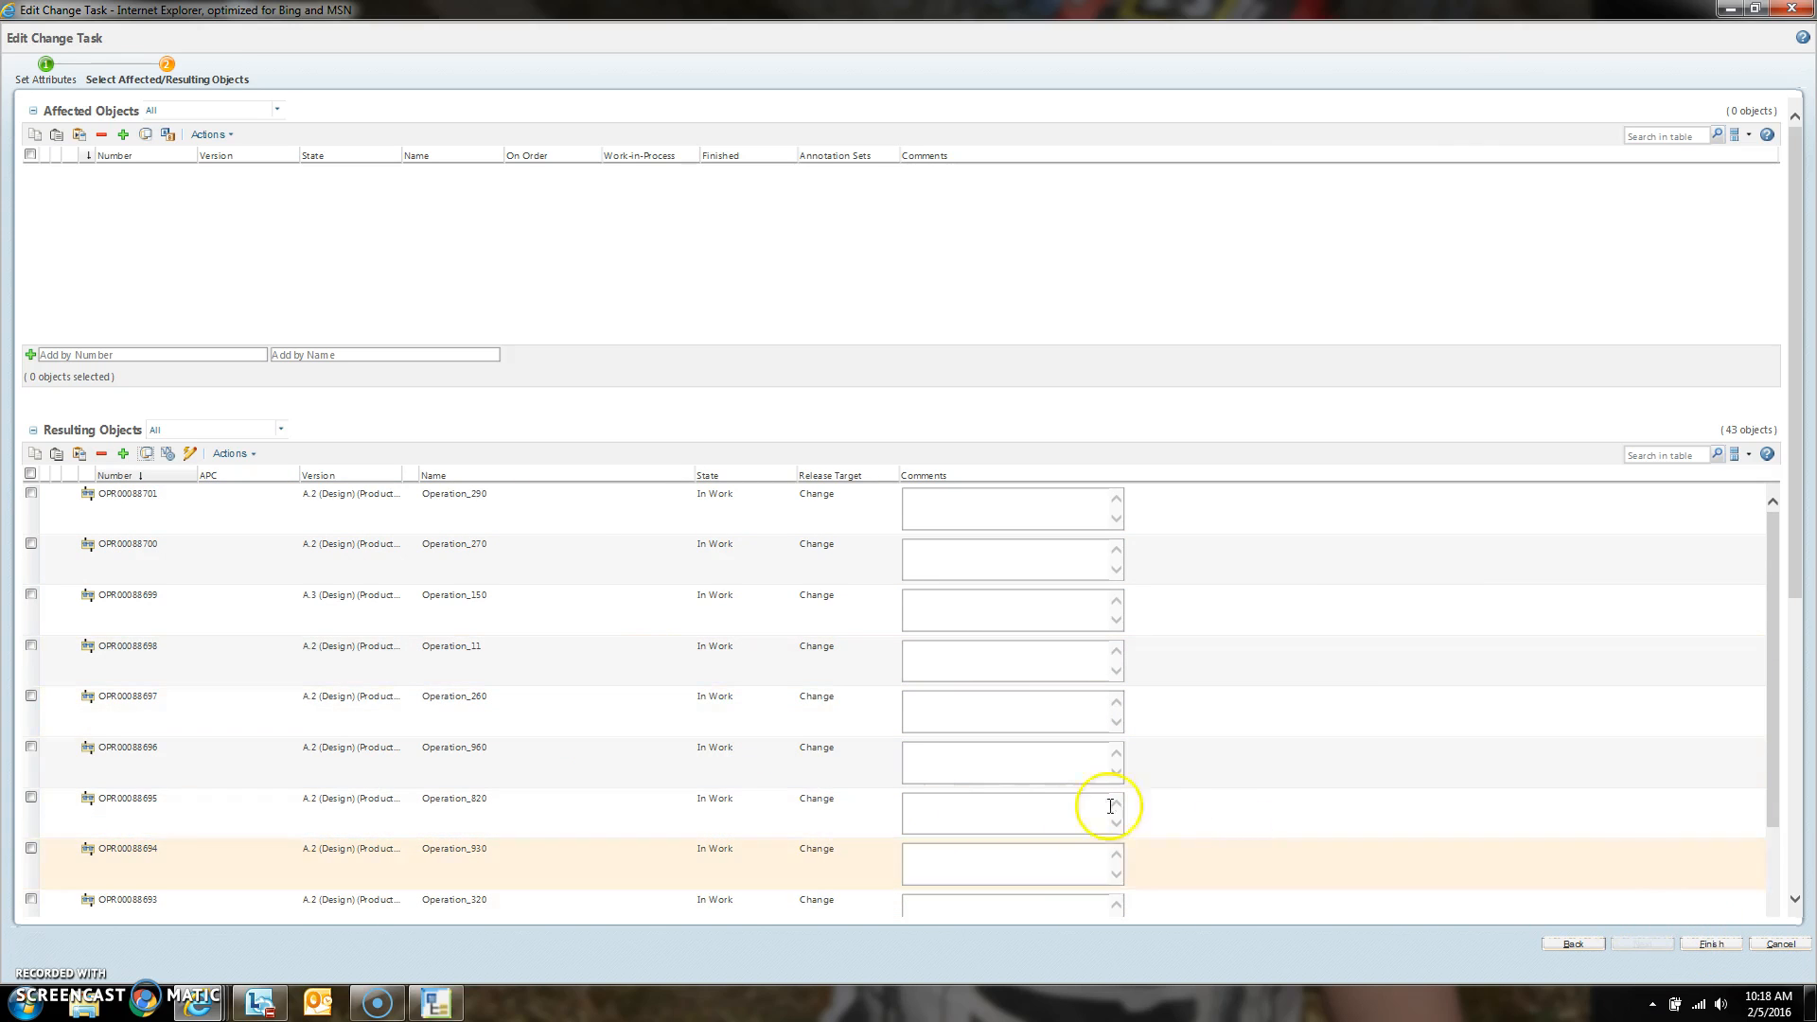
pyautogui.scroll(-15, 572, 687)
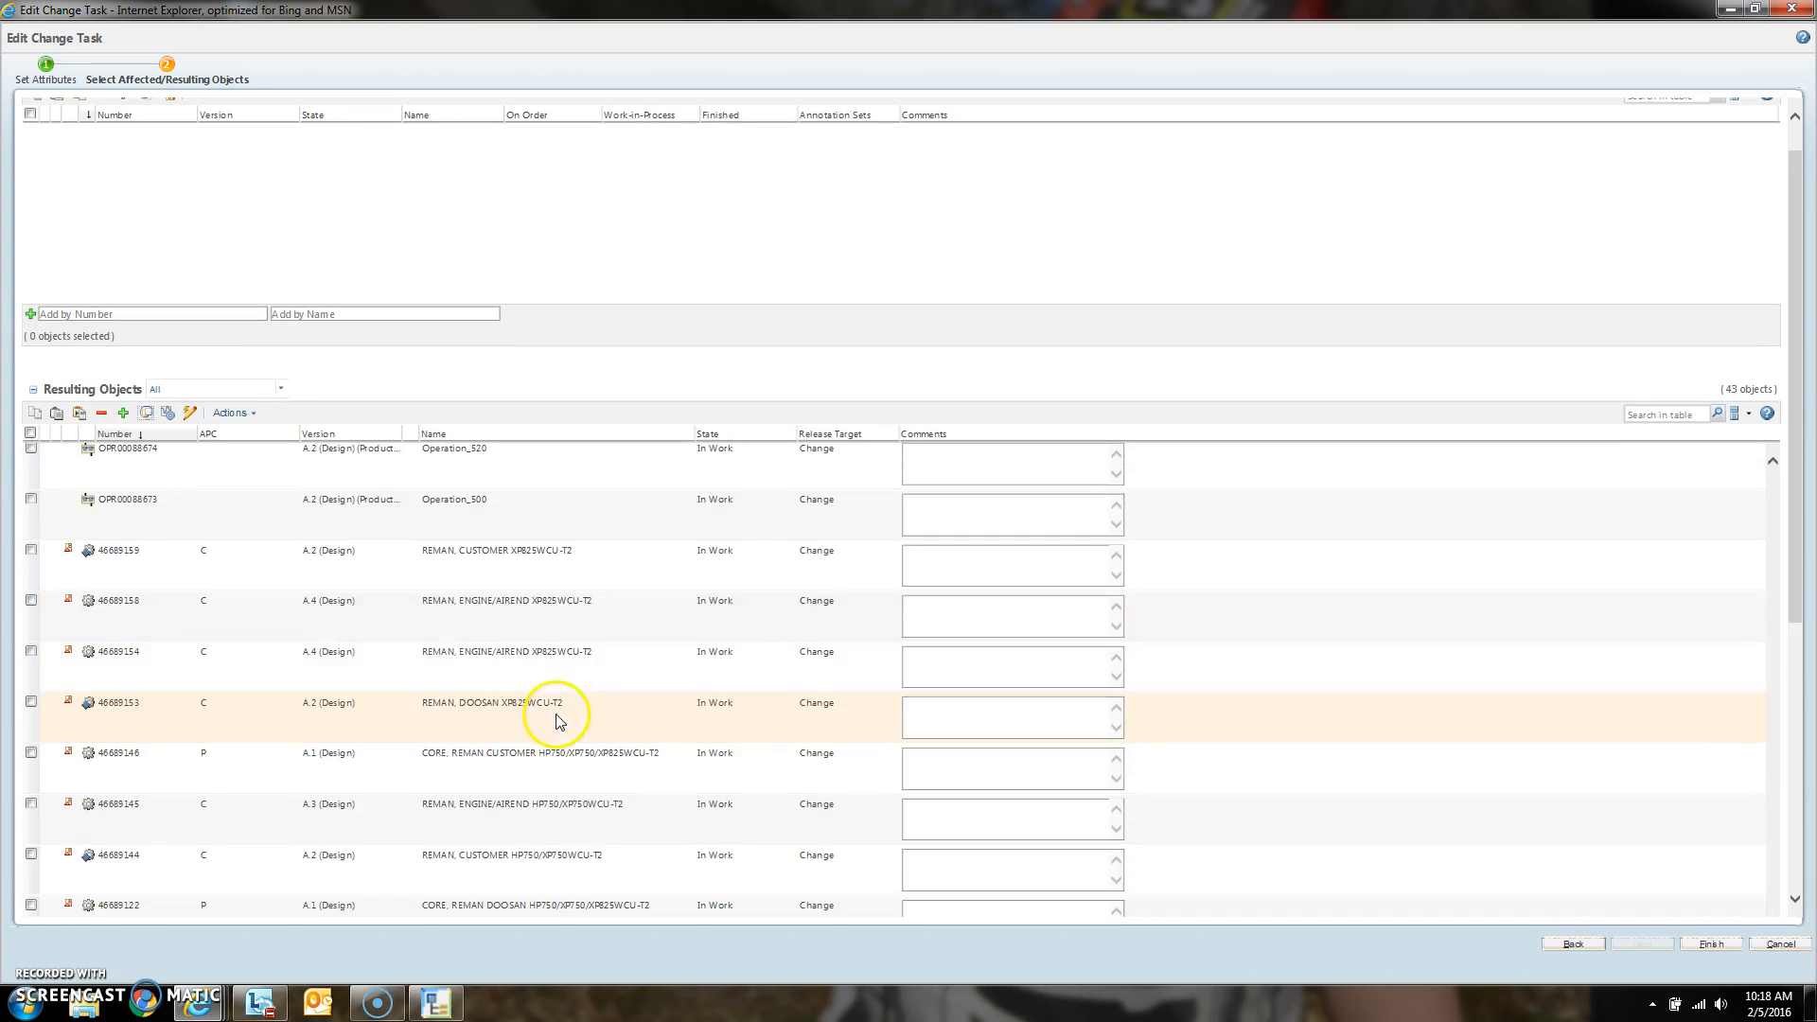
pyautogui.scroll(-3, 236, 695)
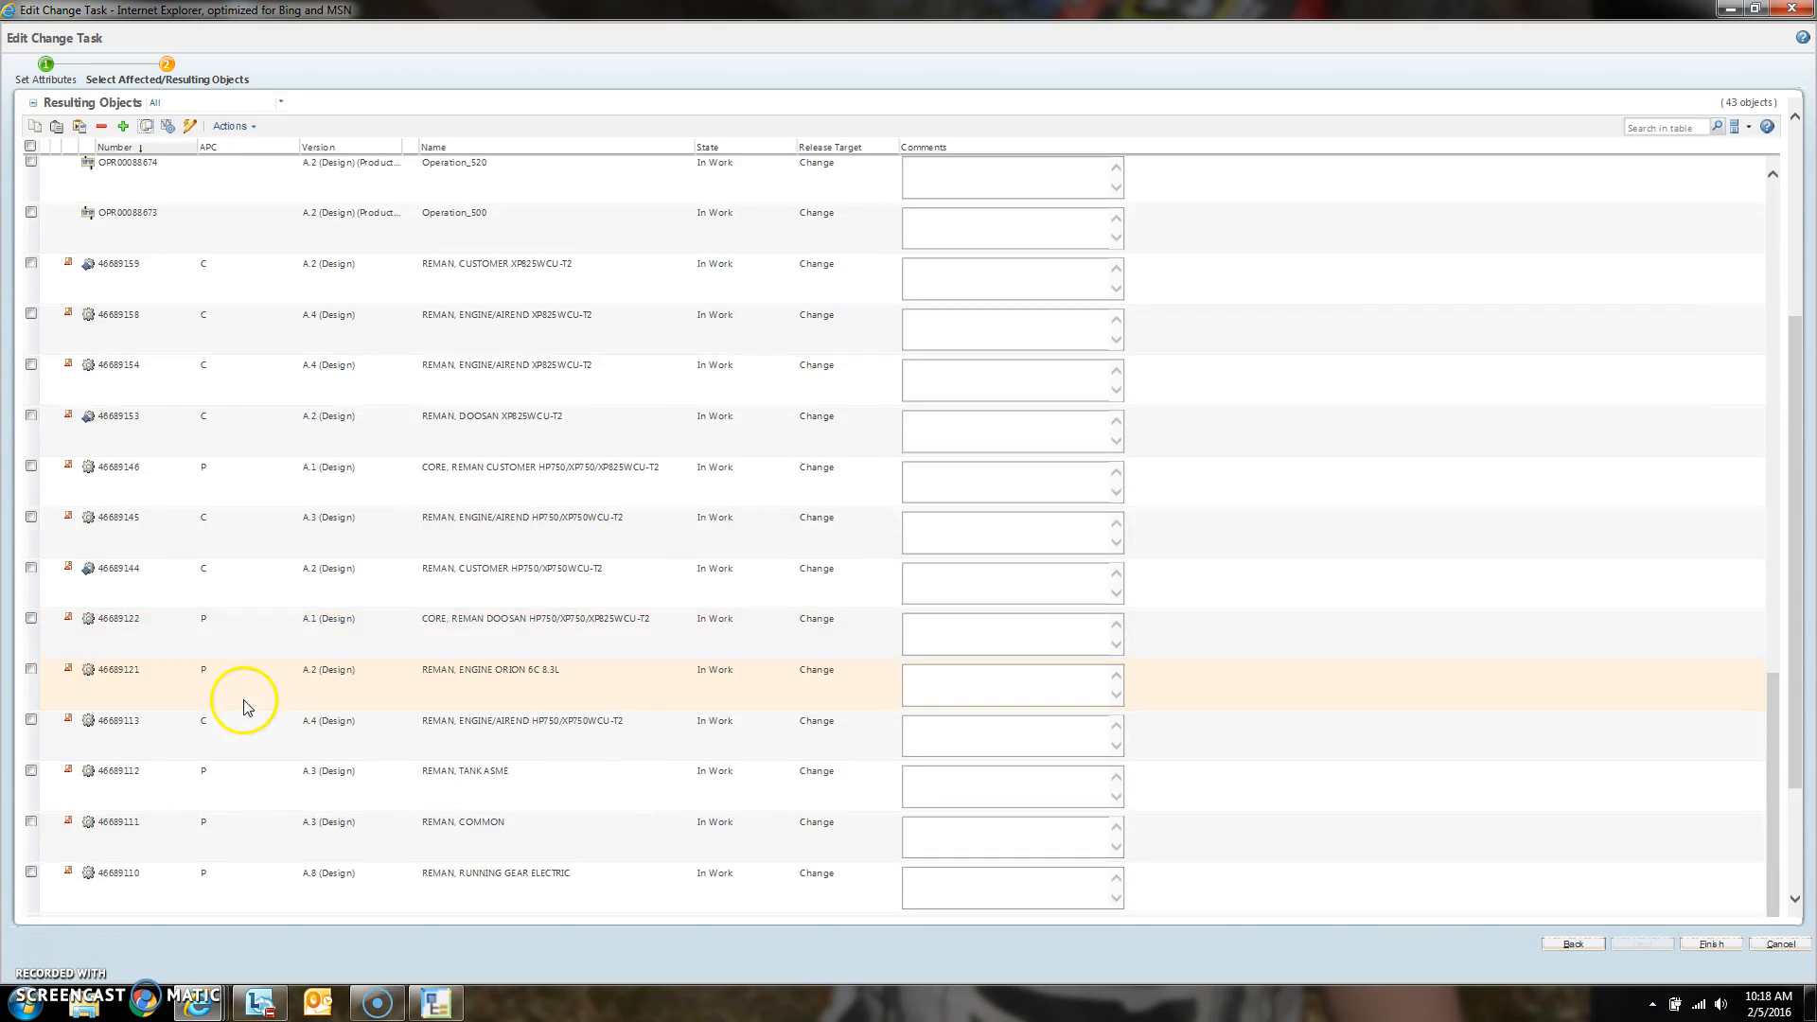
pyautogui.scroll(-5, 244, 708)
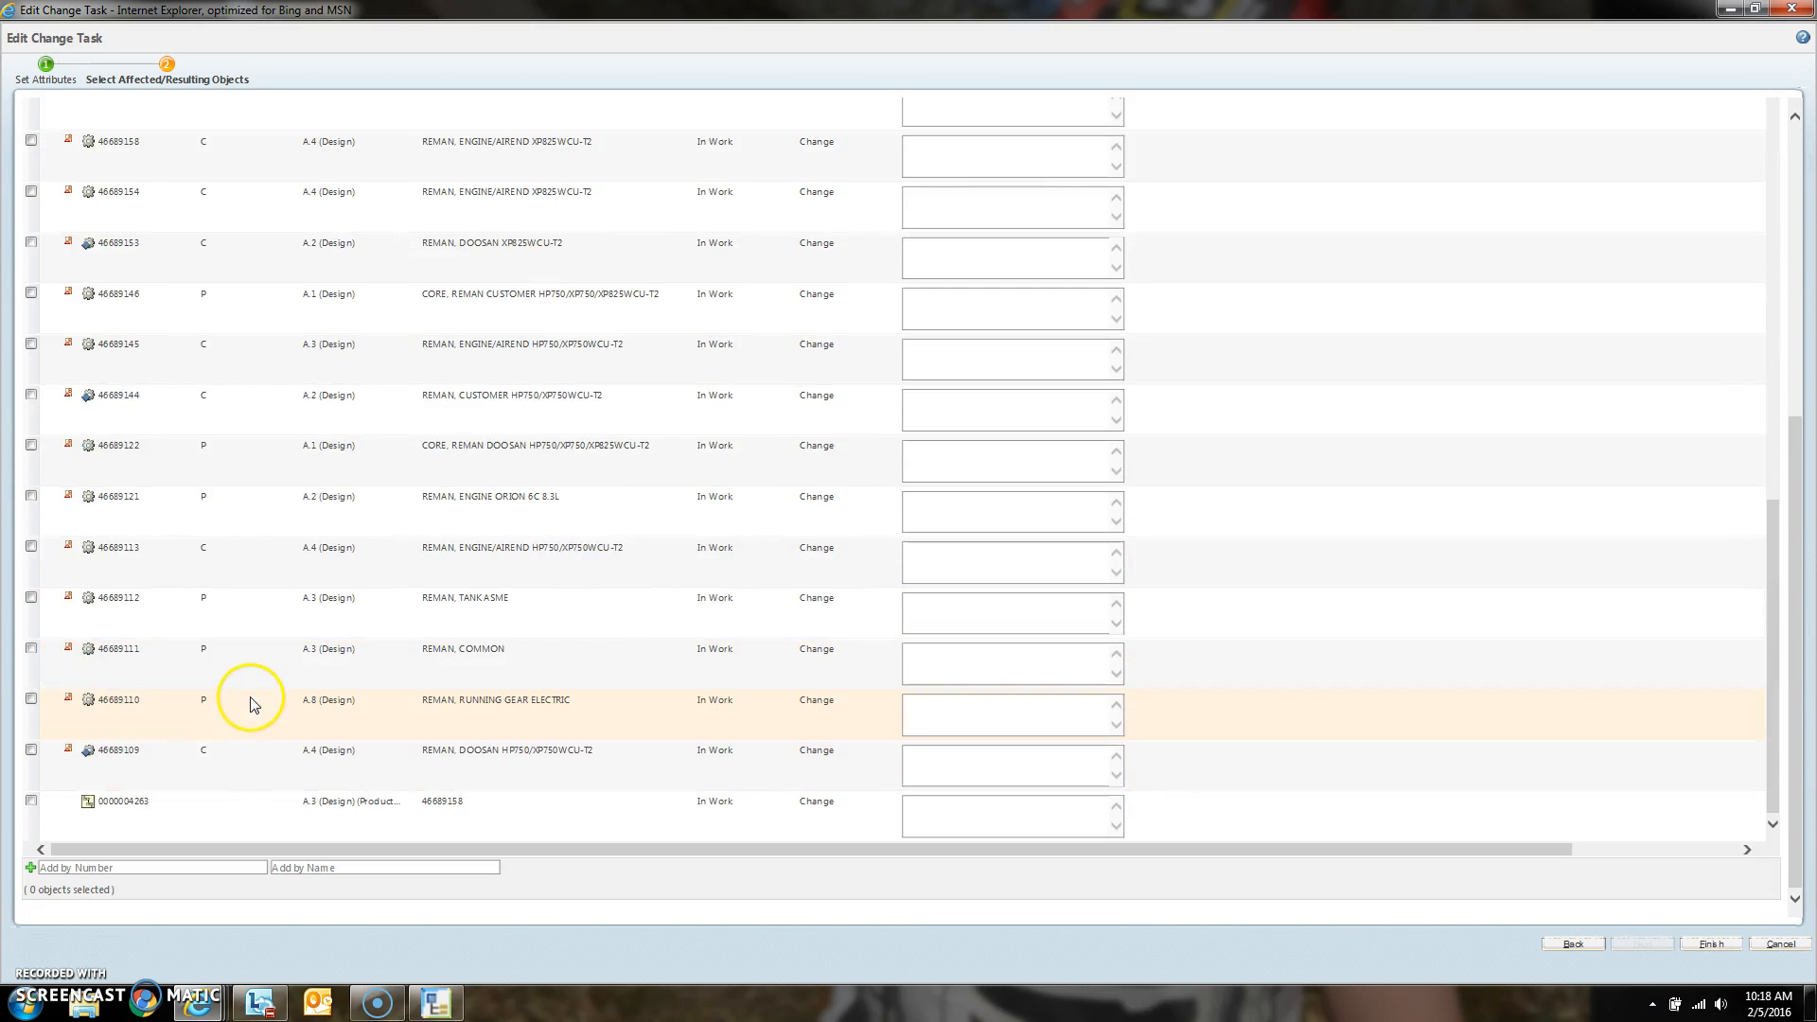
pyautogui.doubleClick(127, 803)
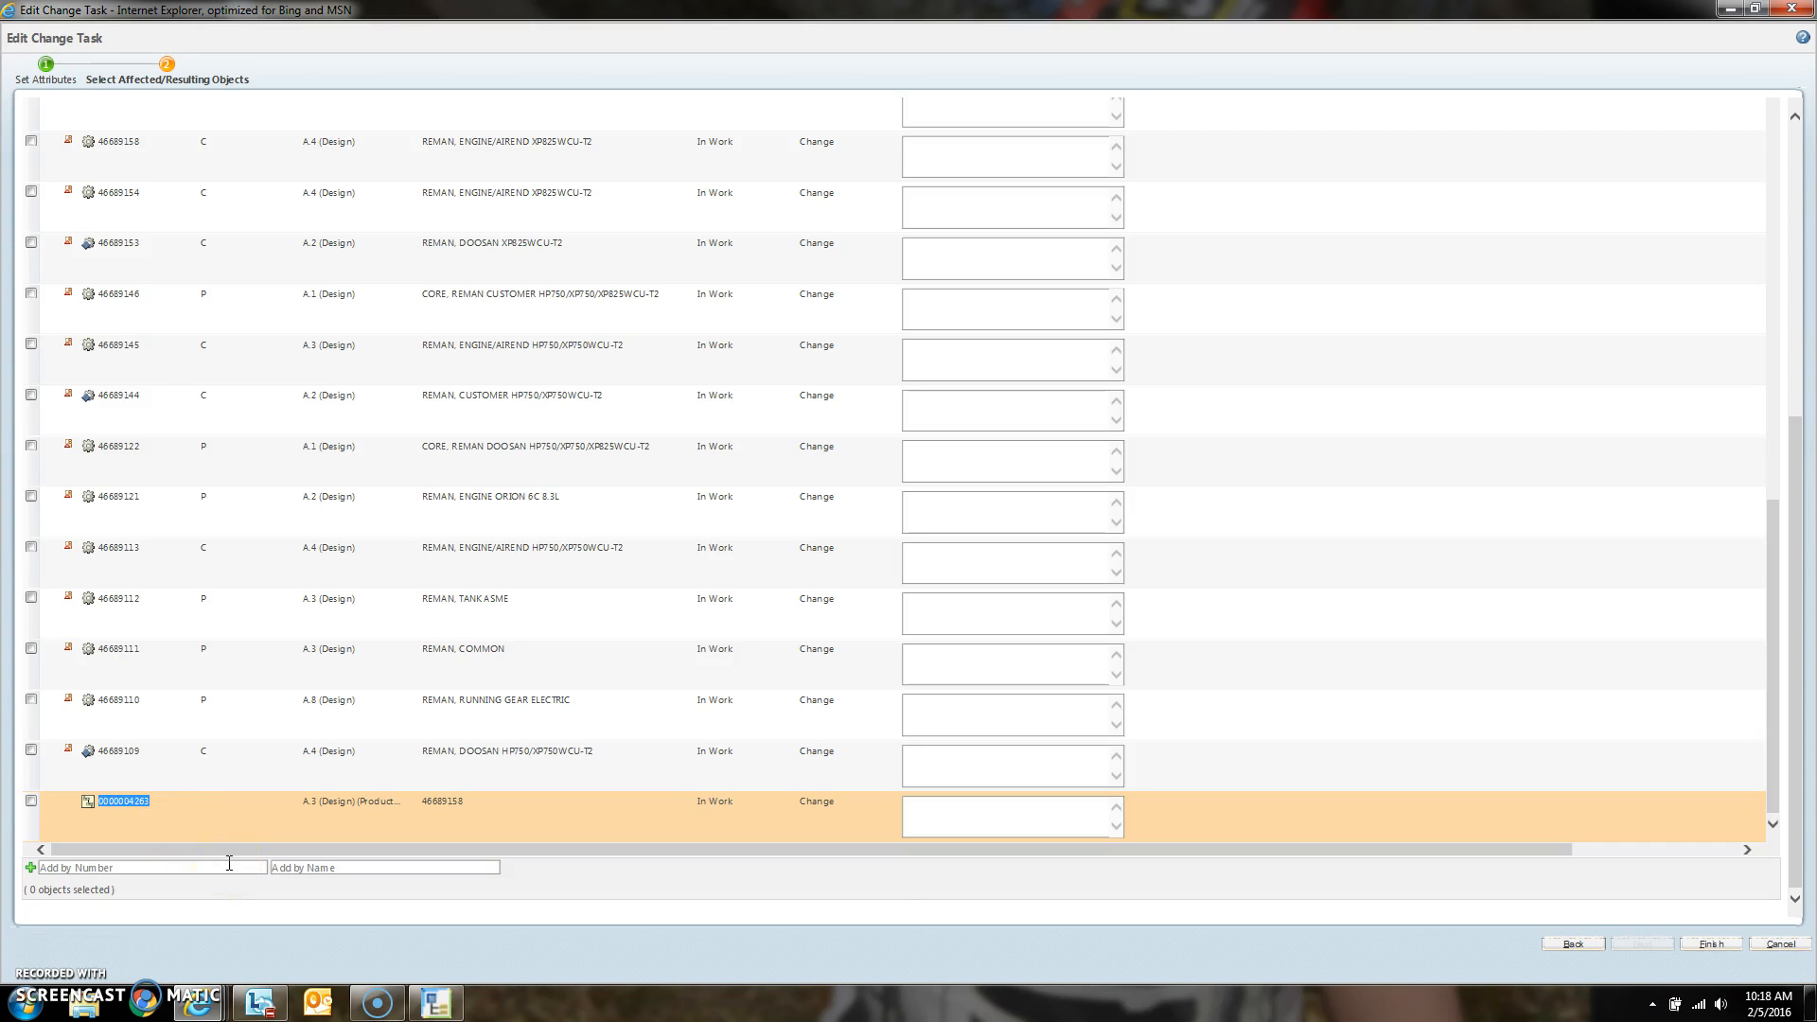
pyautogui.click(1714, 944)
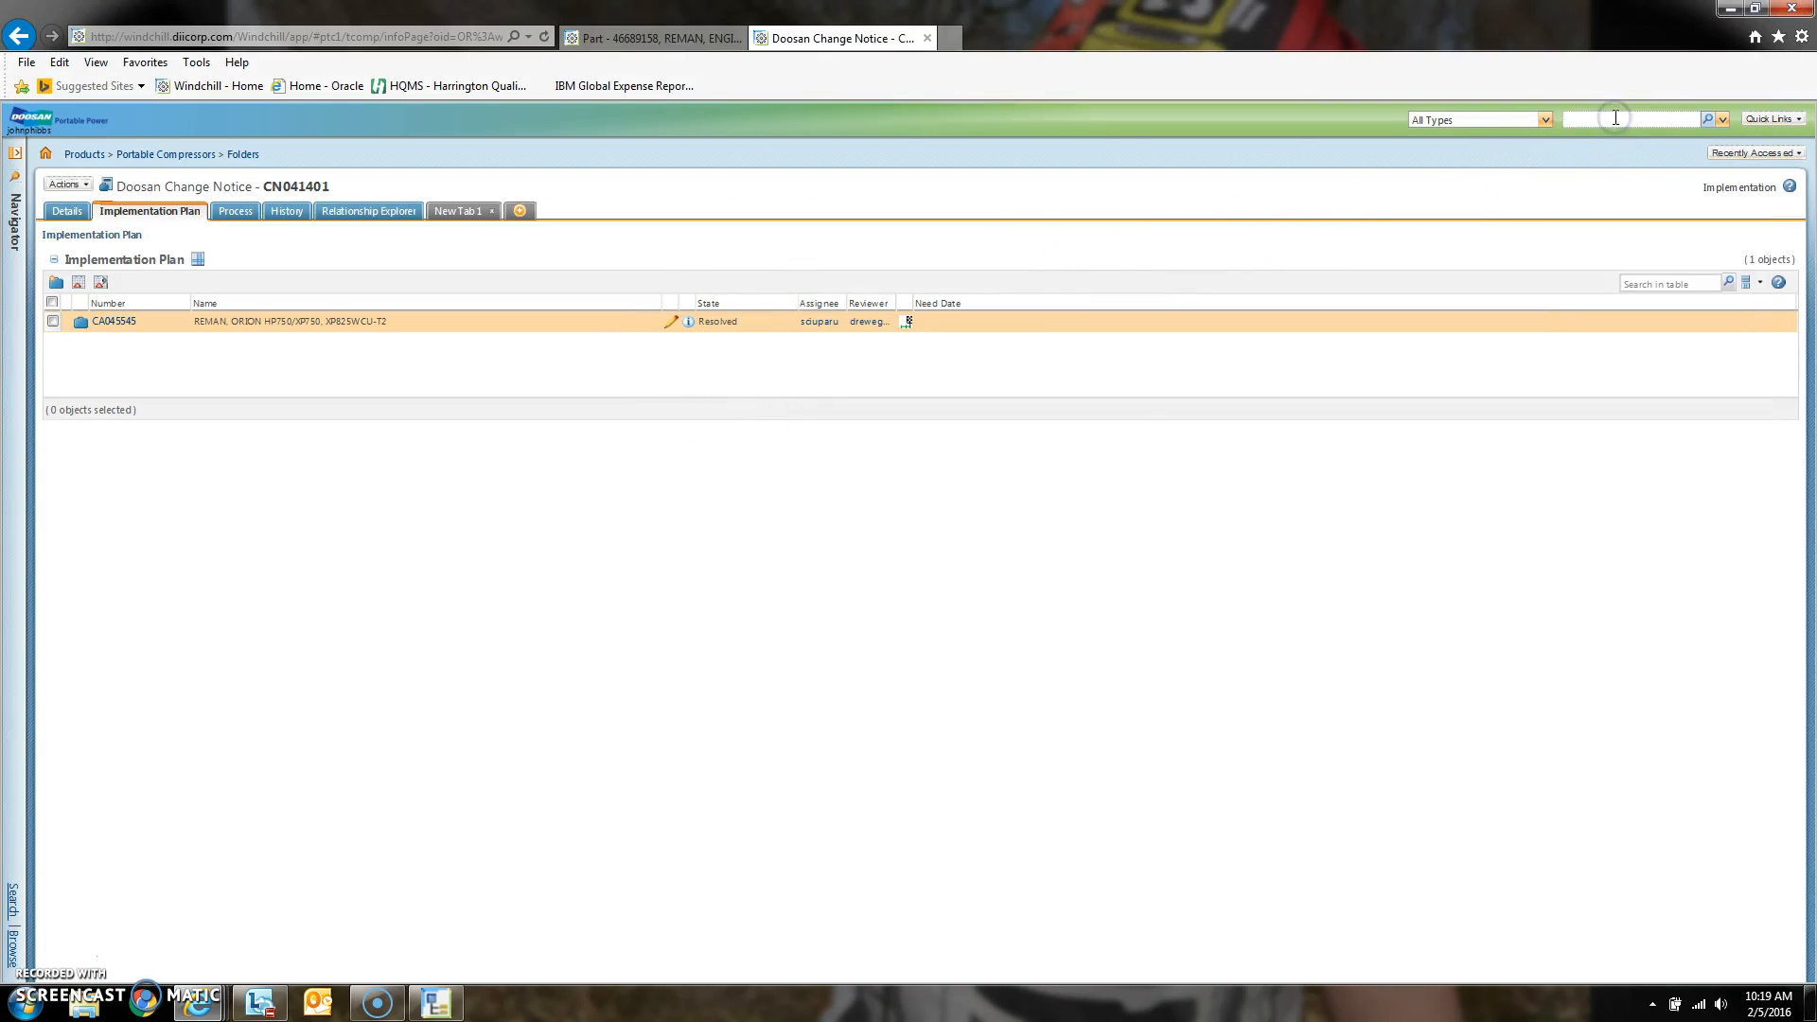
pyautogui.press('Return')
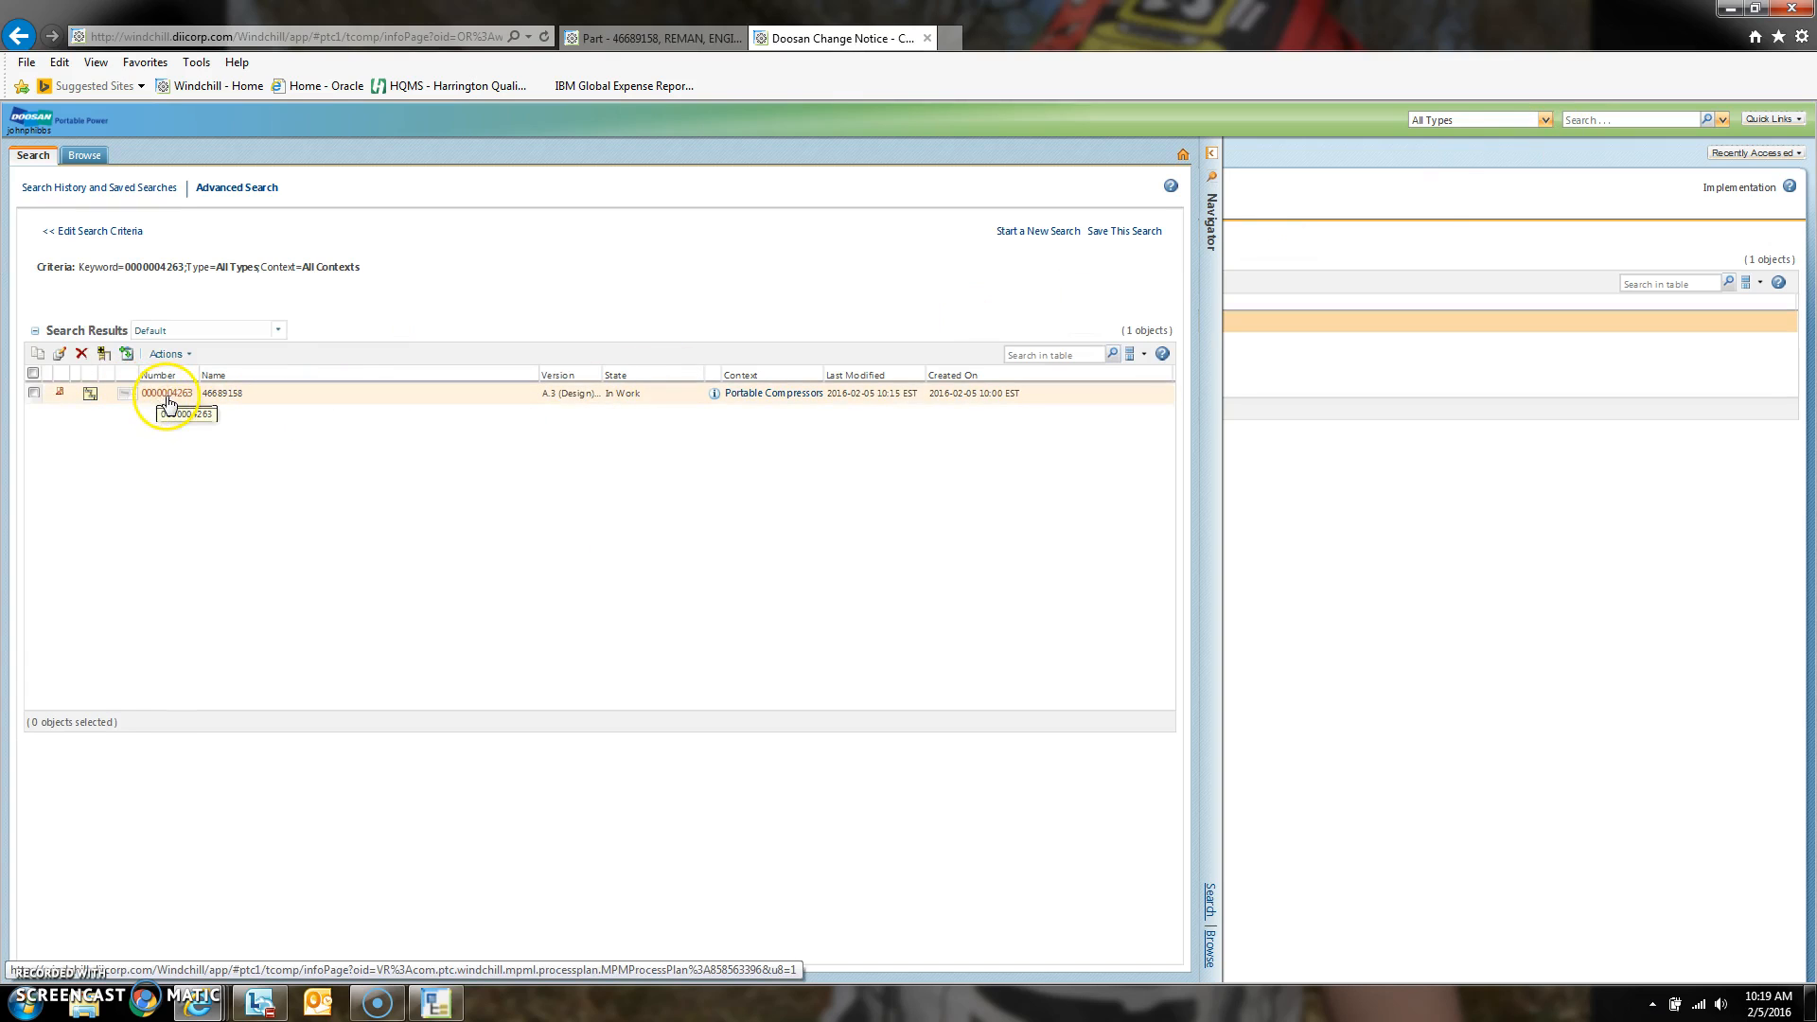
pyautogui.rightClick(169, 400)
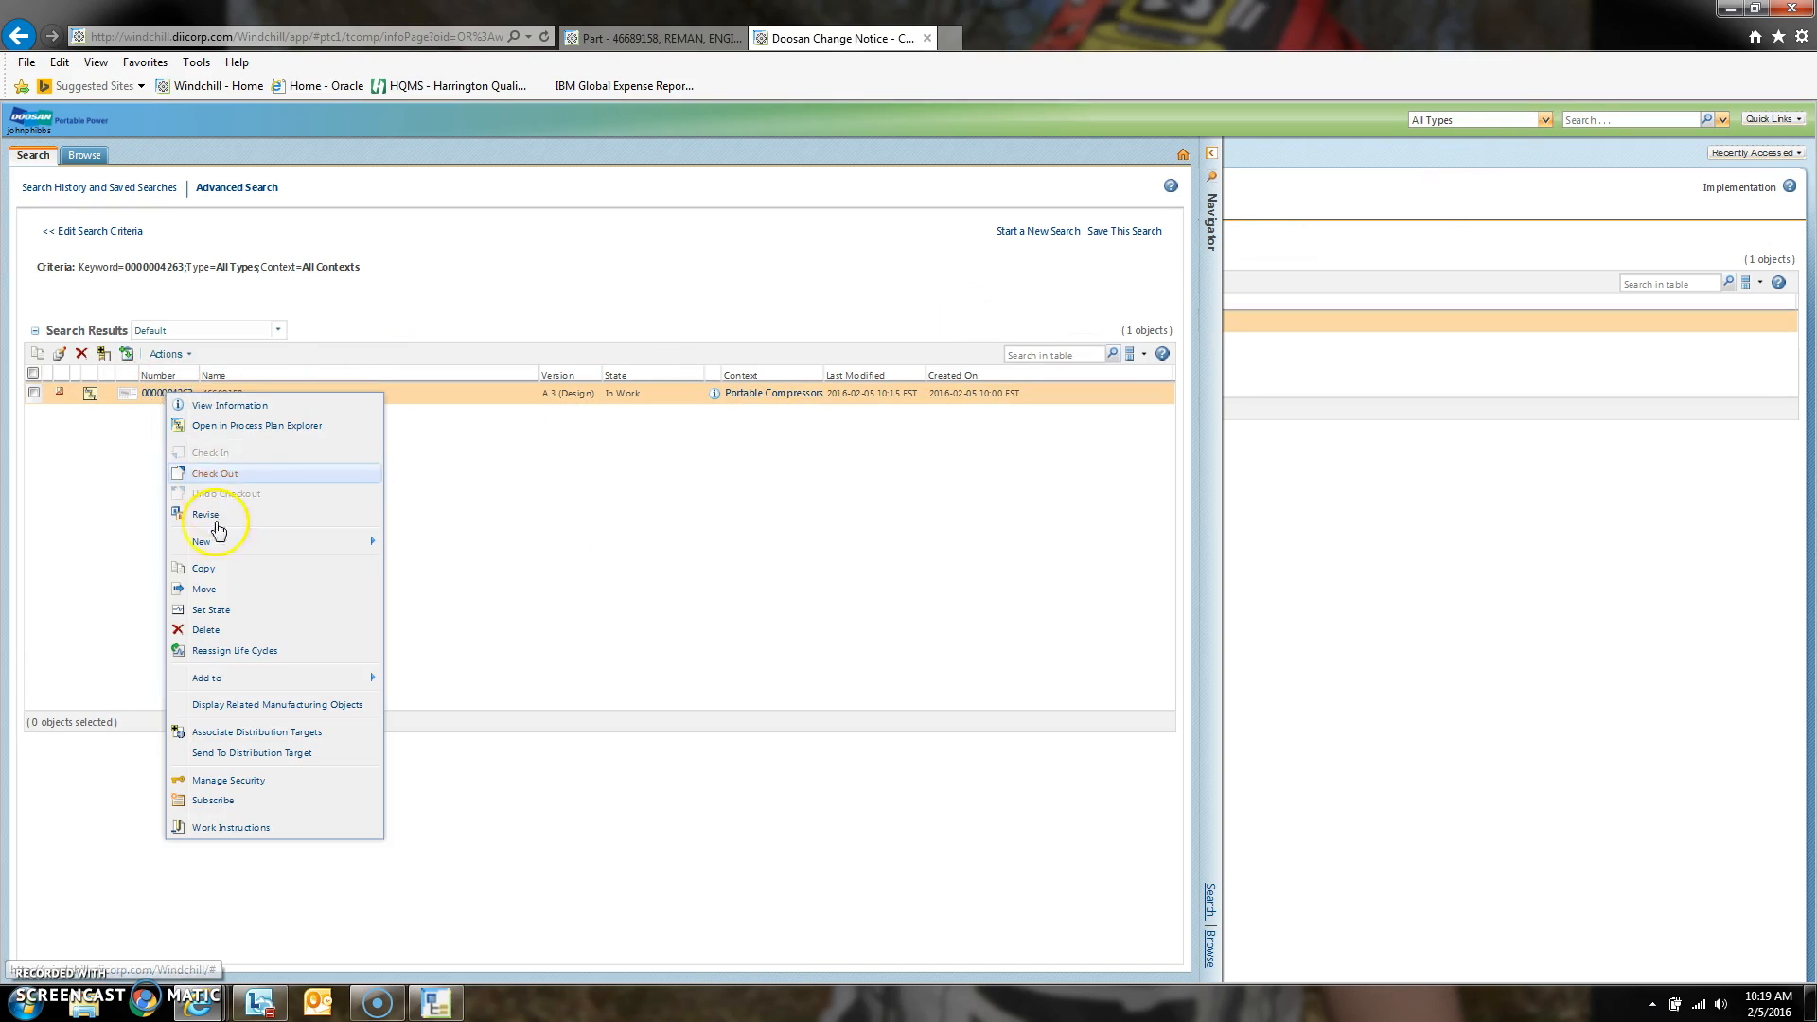
pyautogui.click(218, 609)
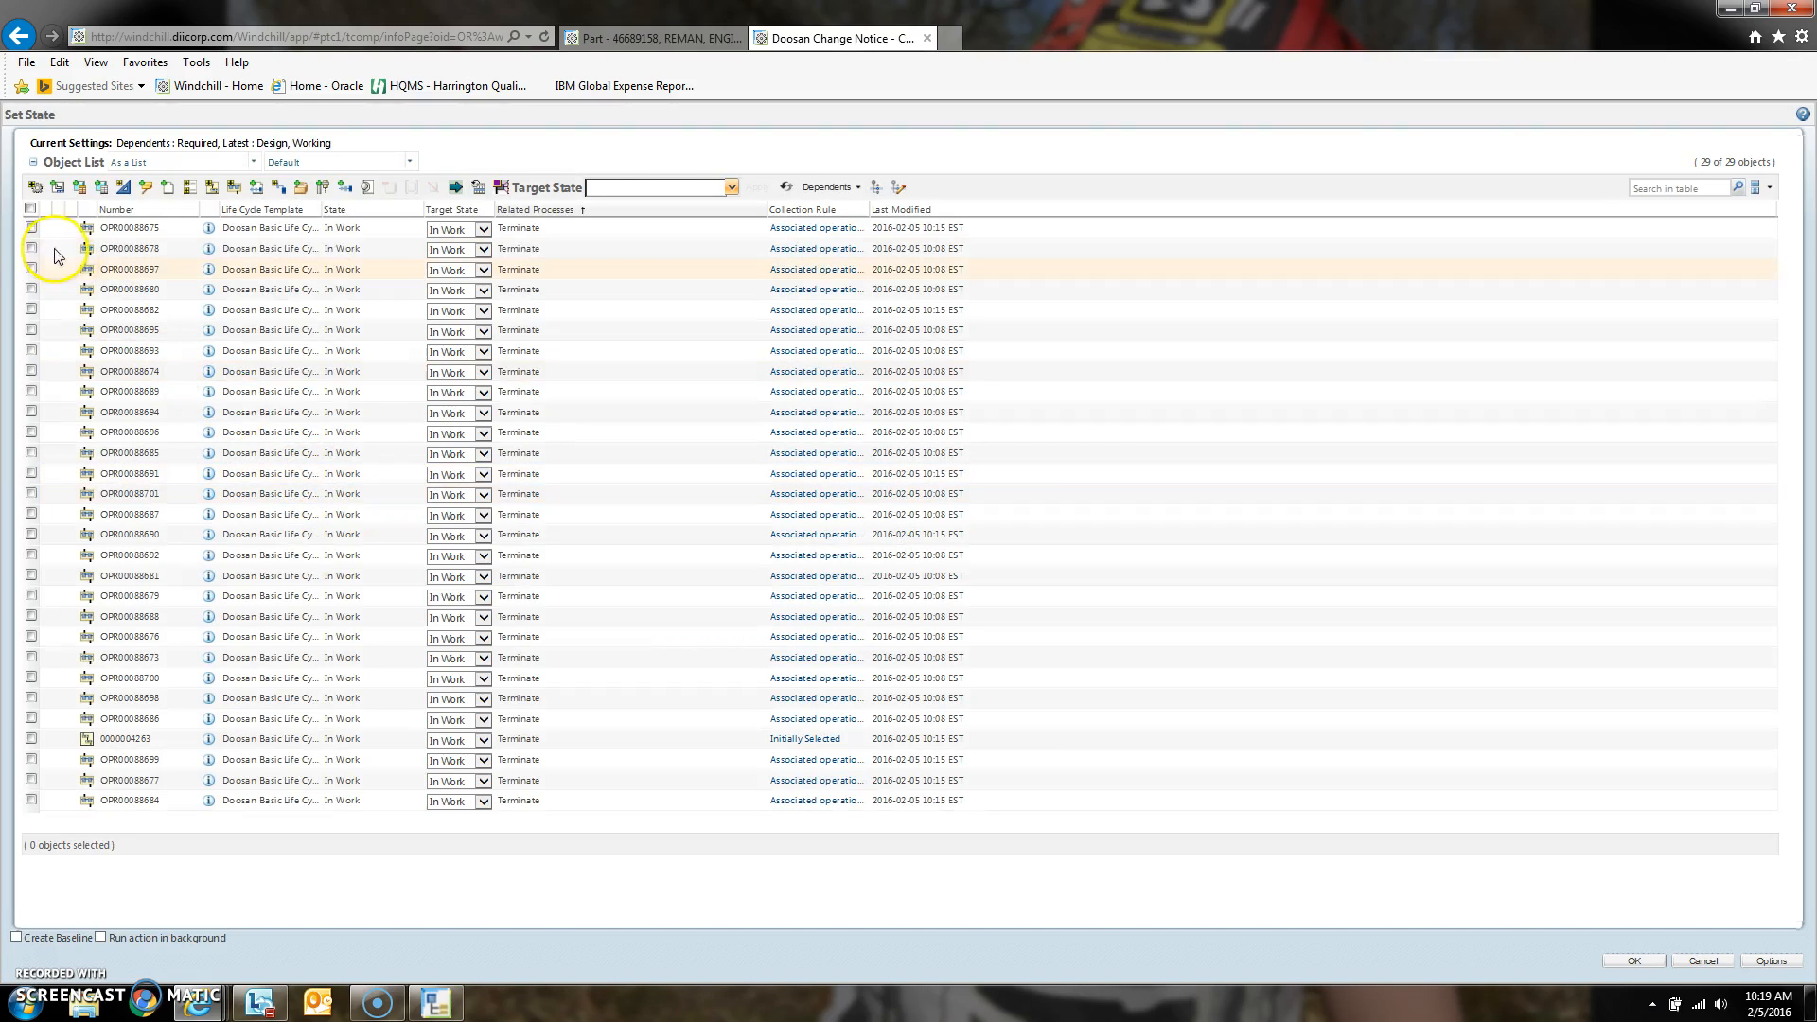
pyautogui.click(32, 207)
pyautogui.click(29, 740)
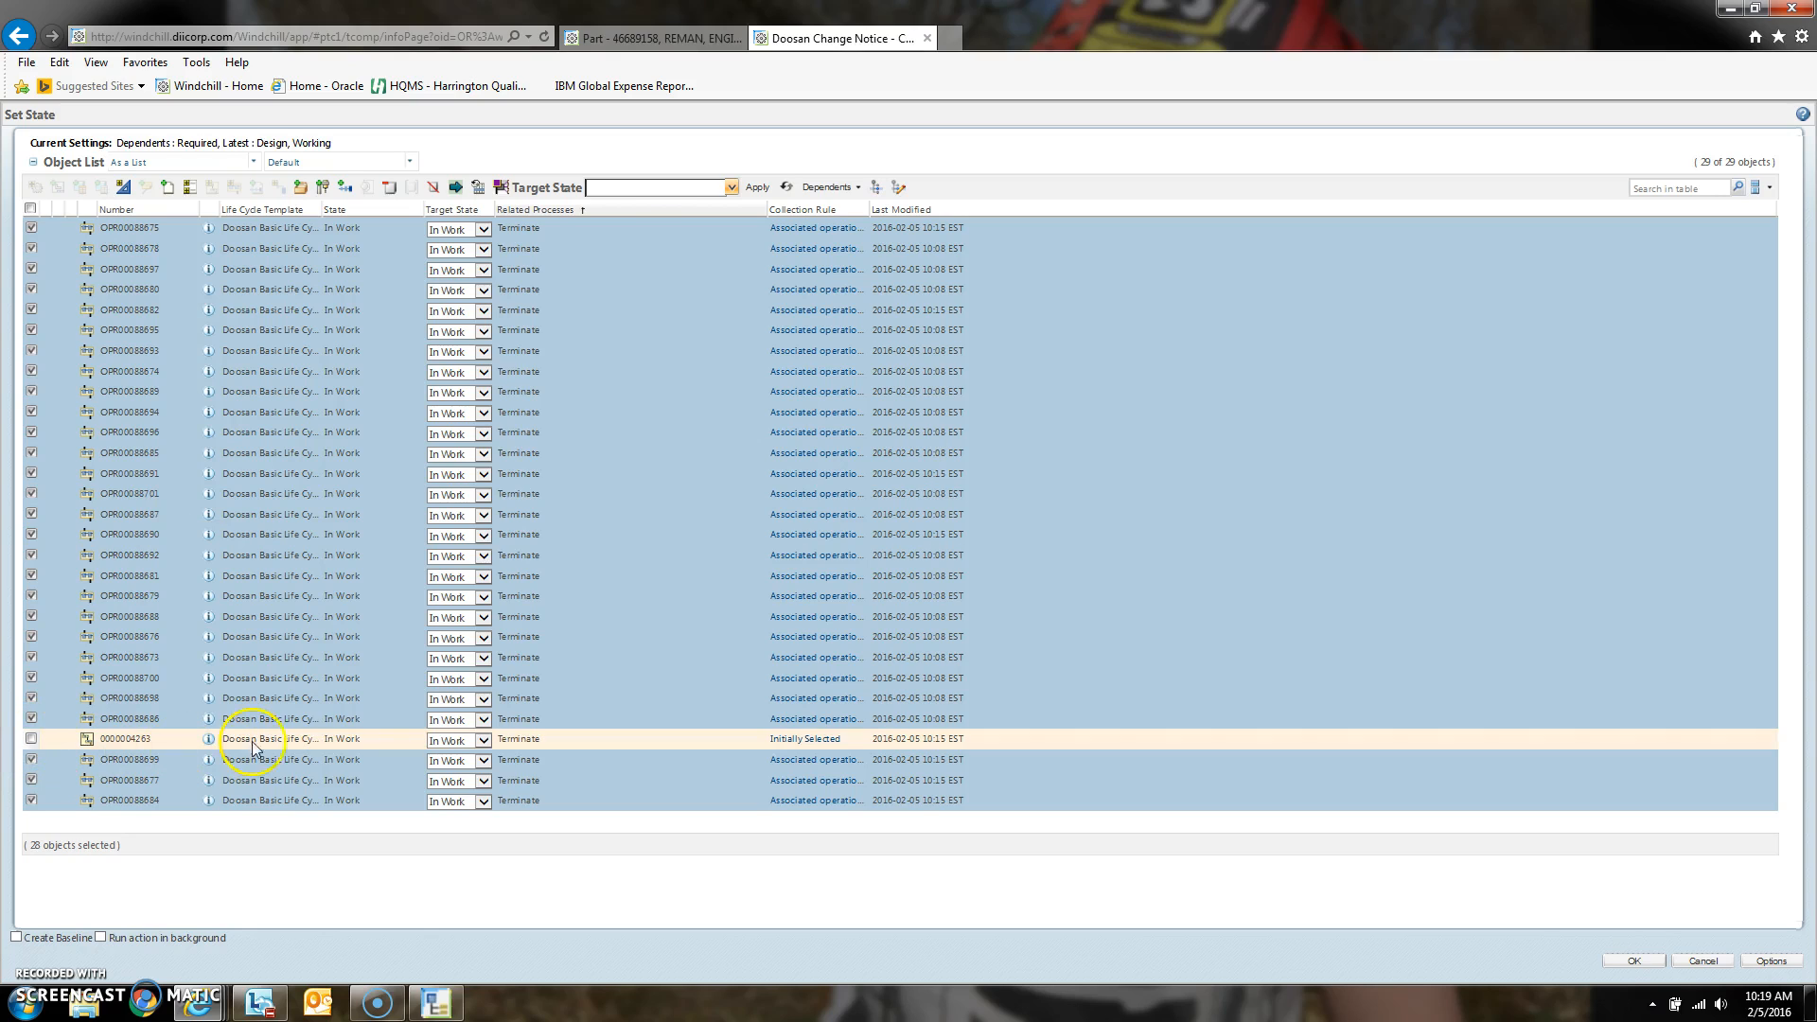
pyautogui.click(636, 189)
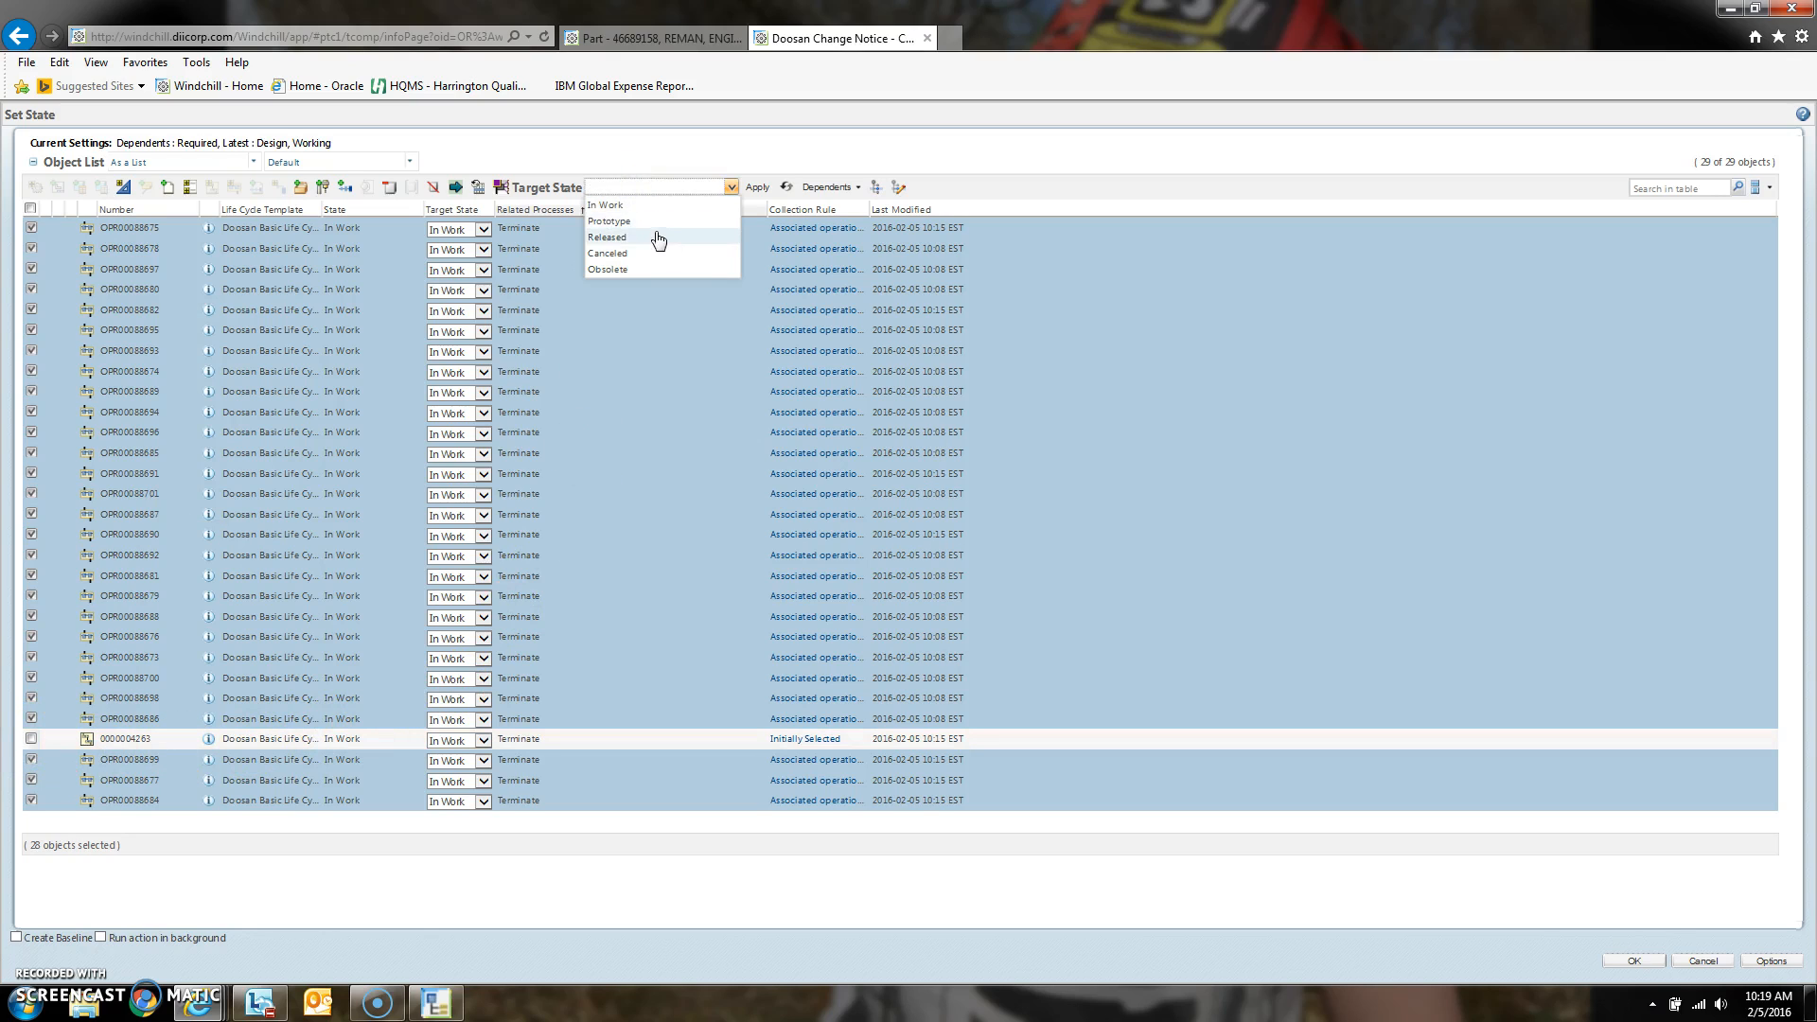
pyautogui.click(658, 237)
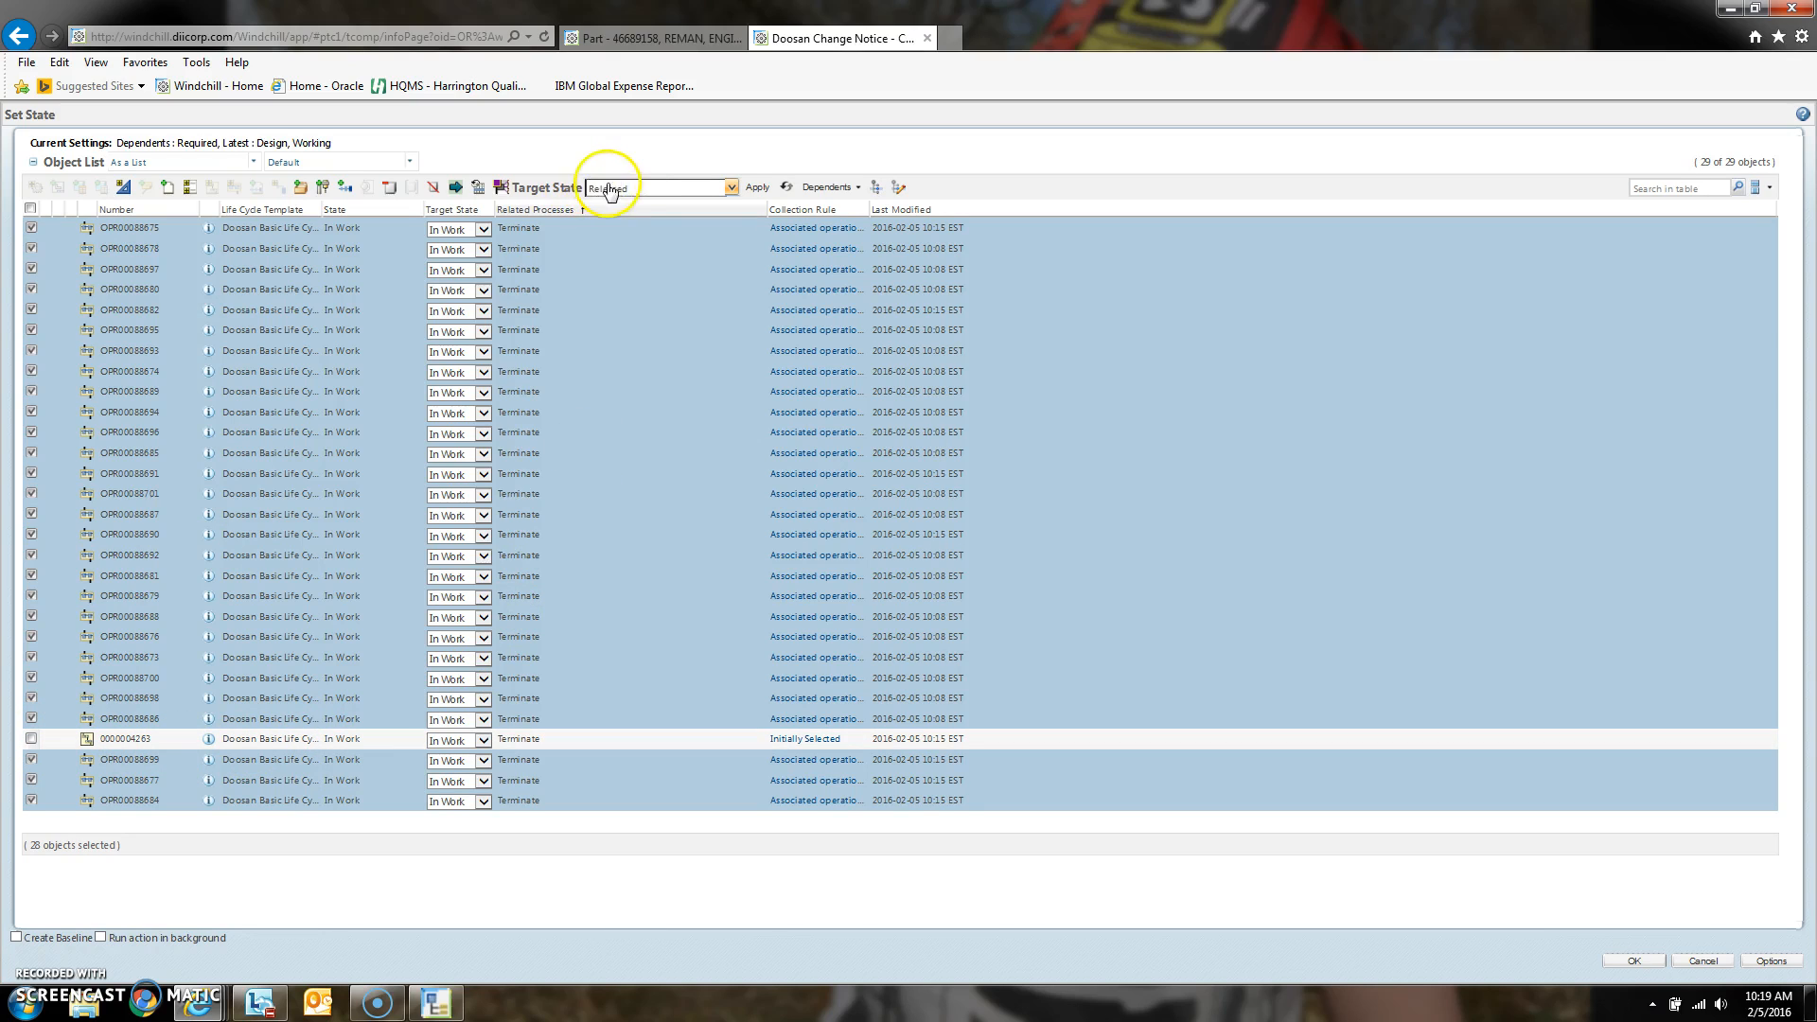
pyautogui.click(756, 187)
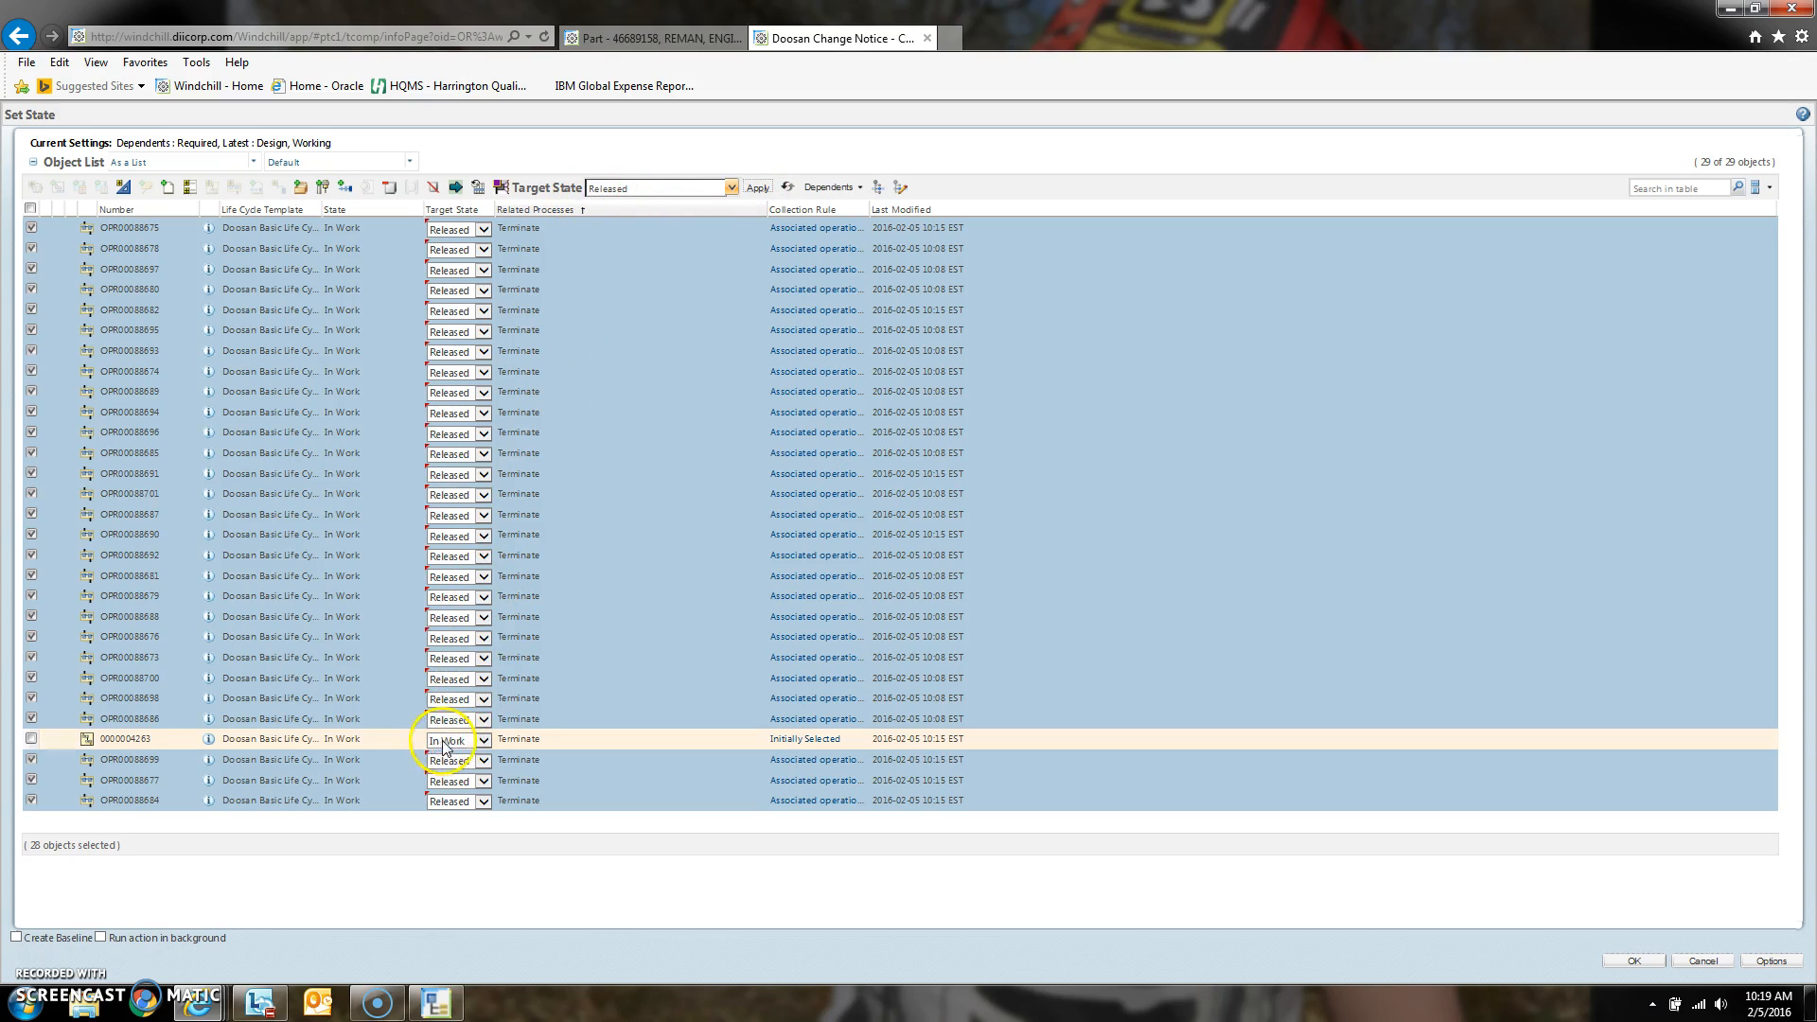
pyautogui.click(1646, 962)
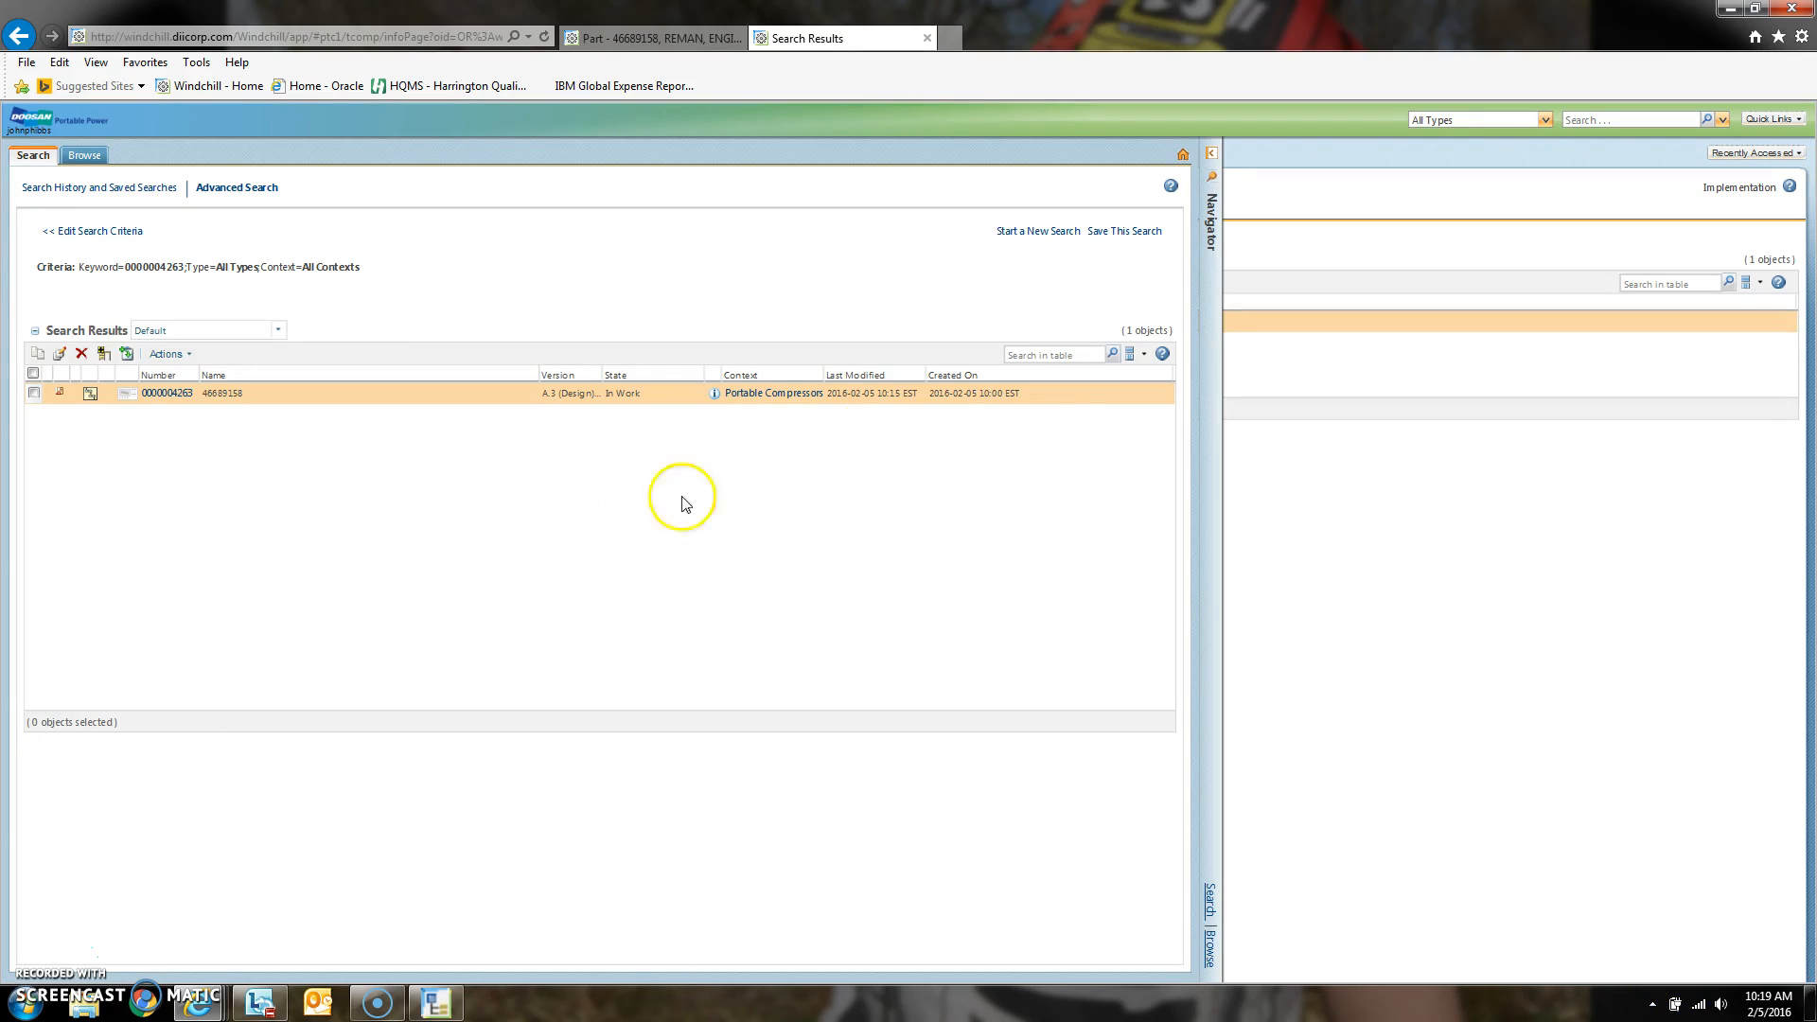
# Step: Open change activity CA045545 from the implementation plan and check the states of its resulting objects
pyautogui.click(1211, 153)
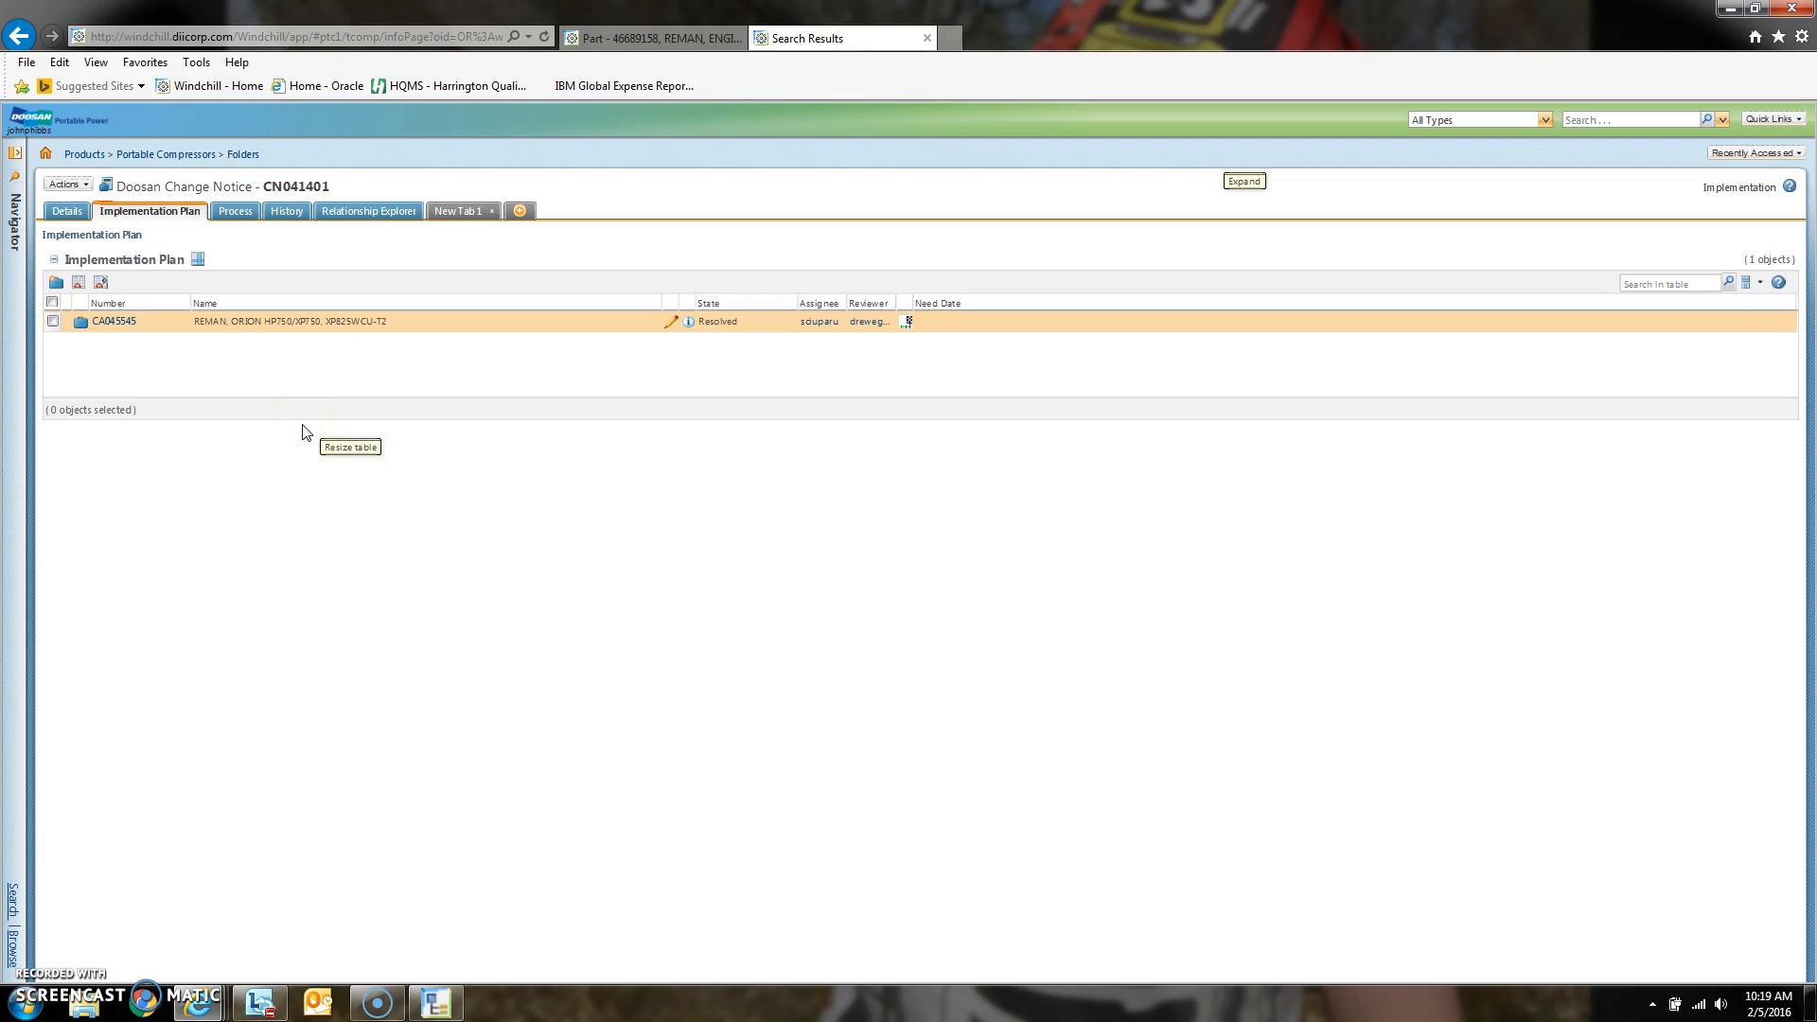
pyautogui.click(121, 321)
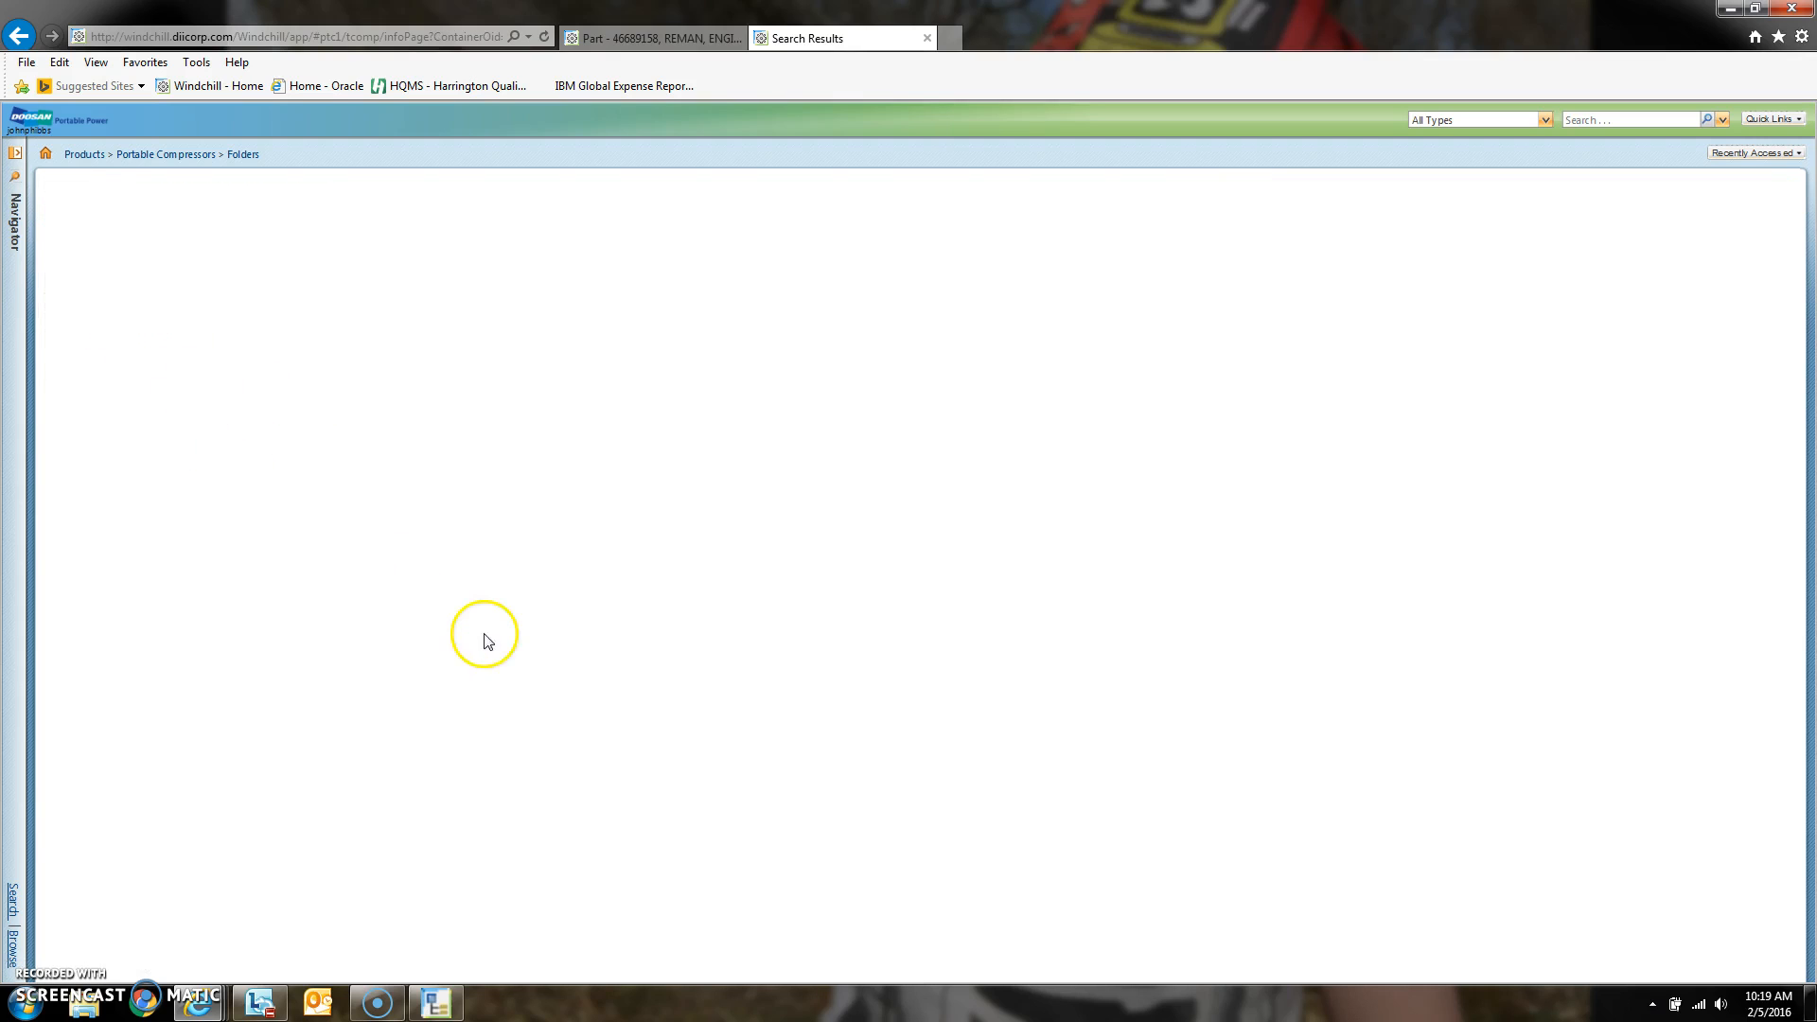
pyautogui.scroll(-8, 743, 568)
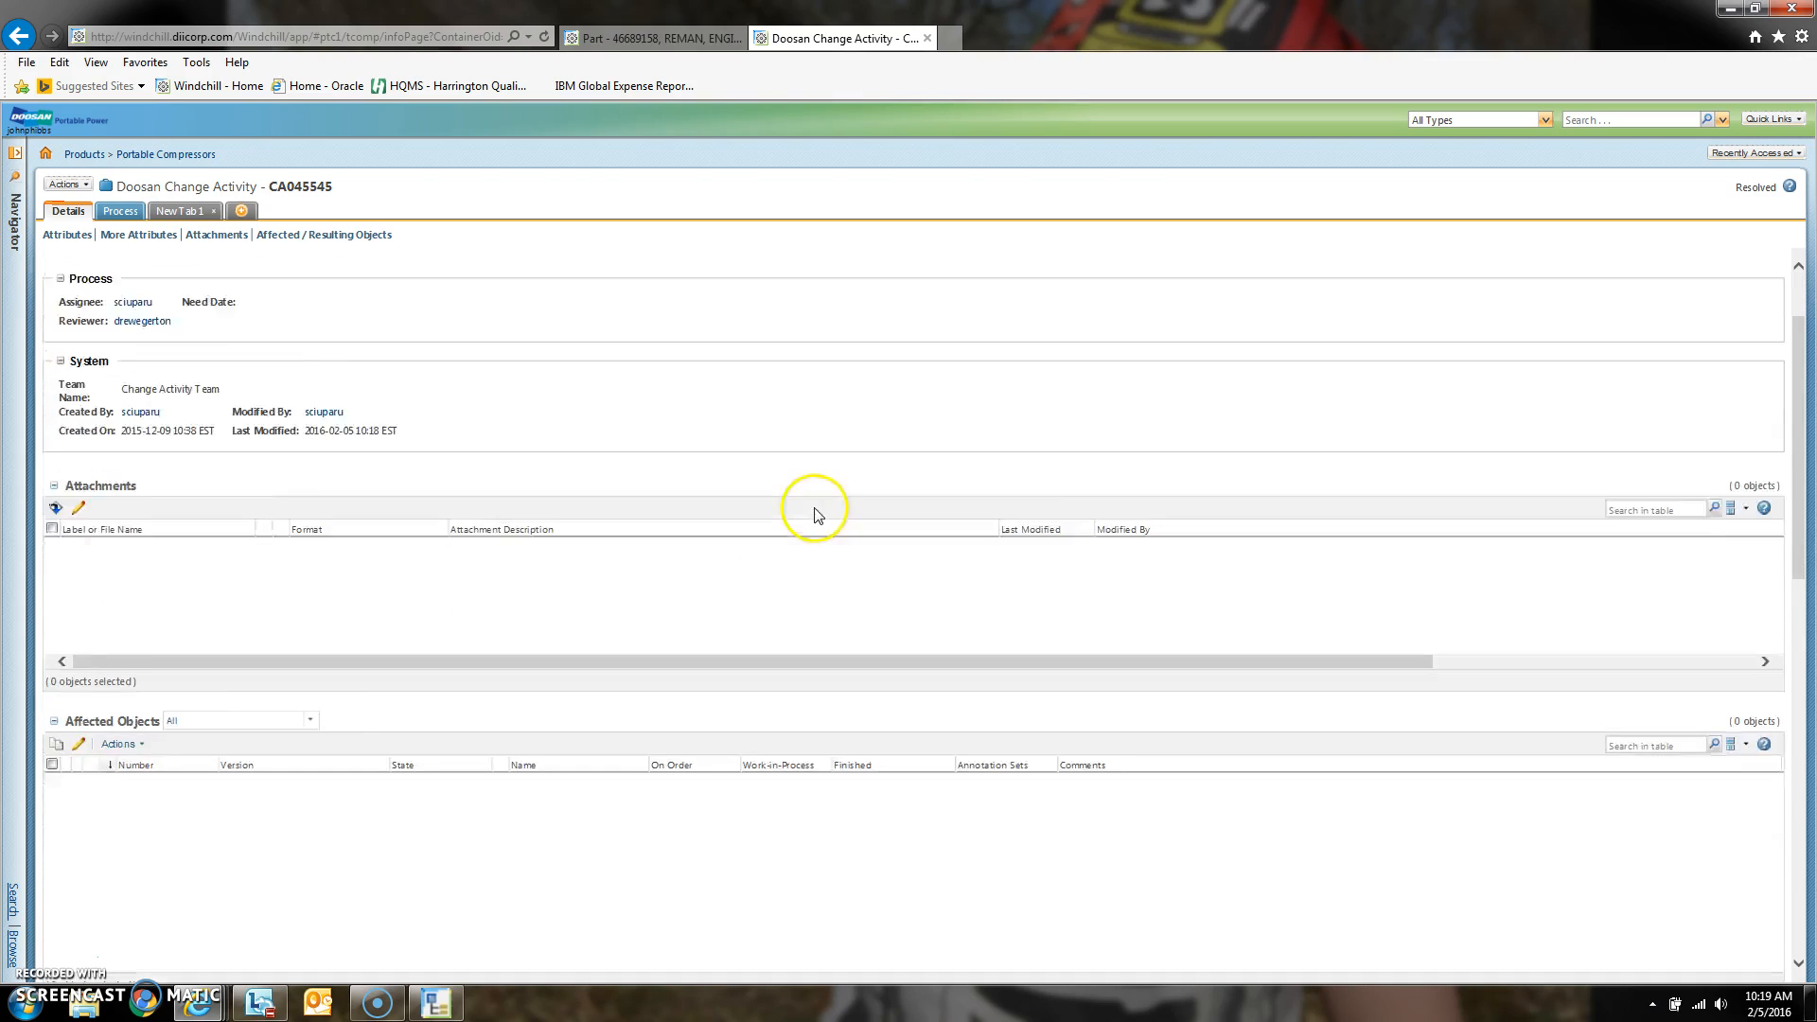
pyautogui.scroll(-3, 831, 529)
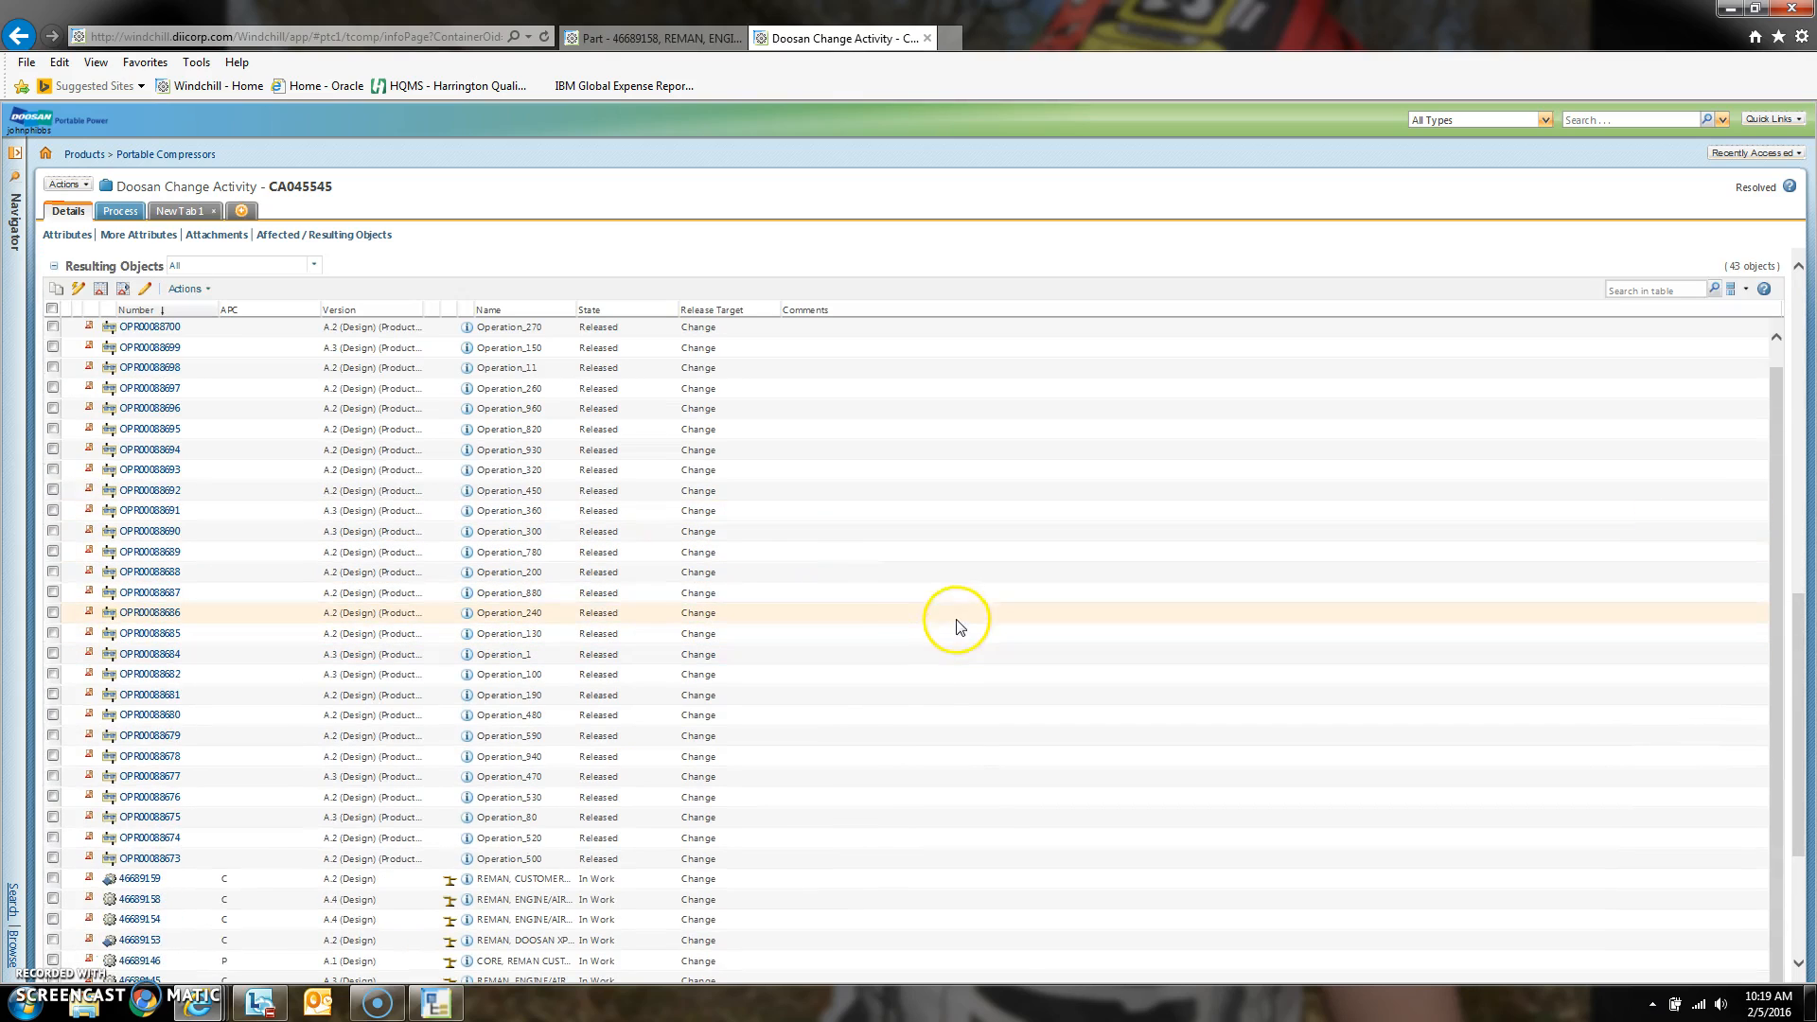